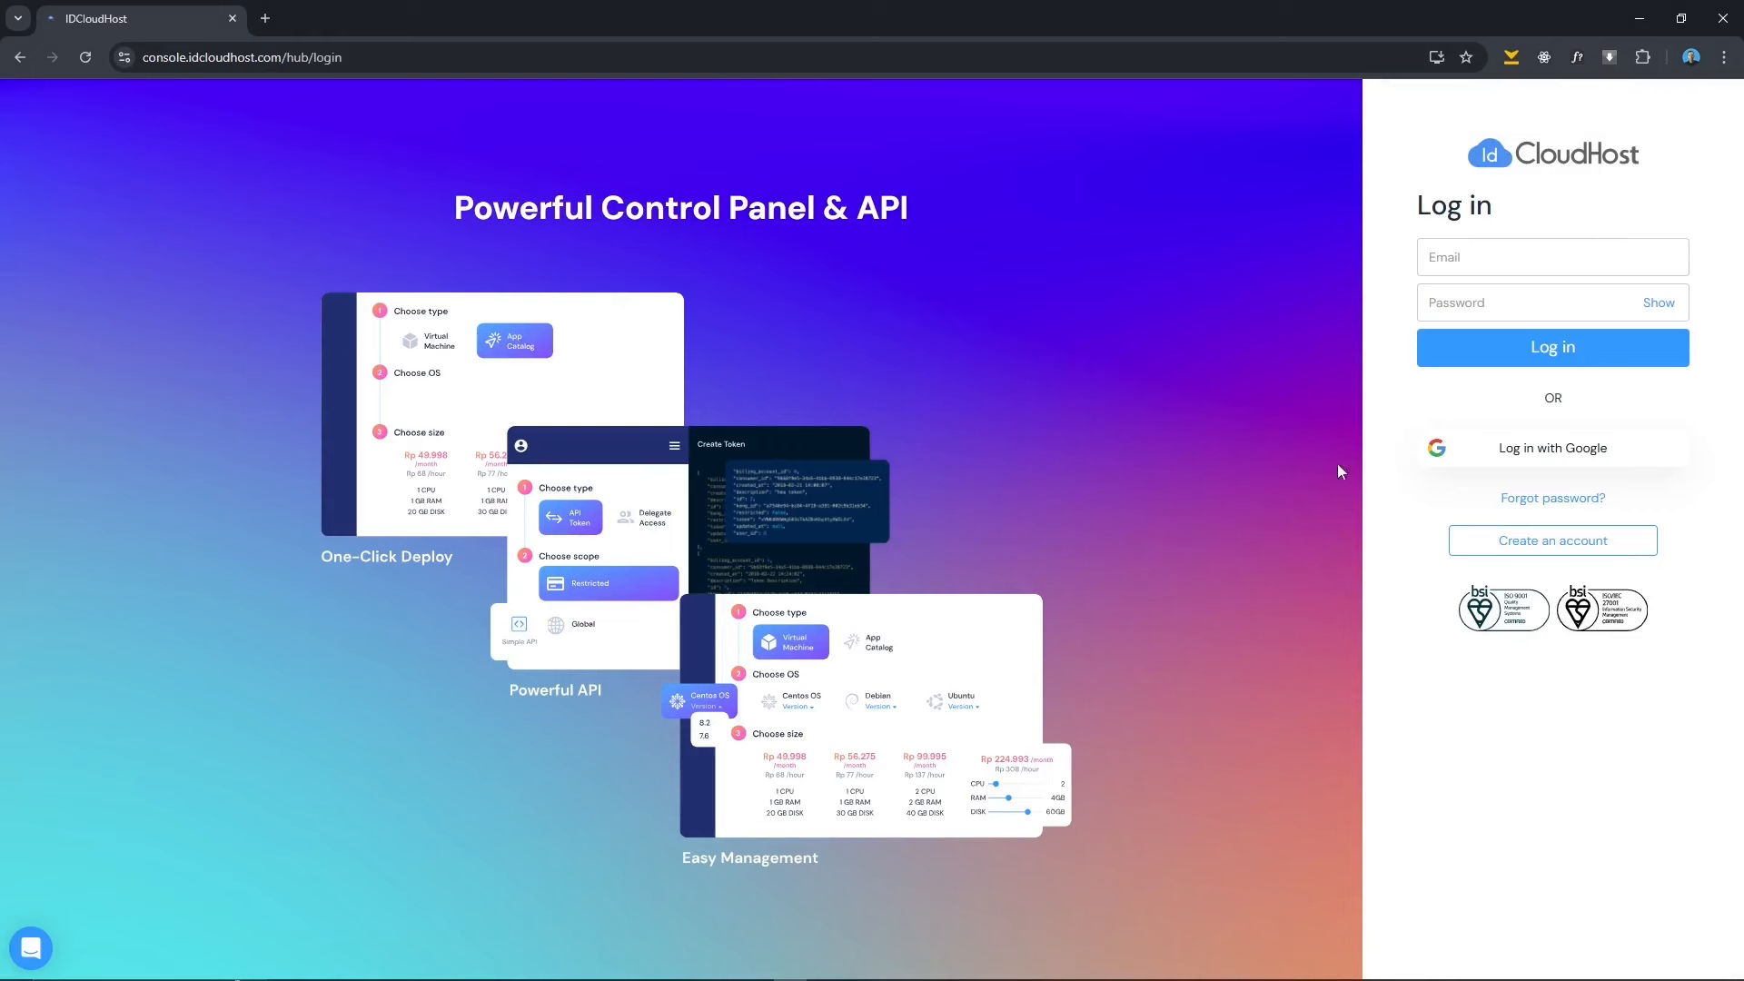
Step: Log in with the Google account and choose to add a payment method later in the signup form
left_click(1540, 456)
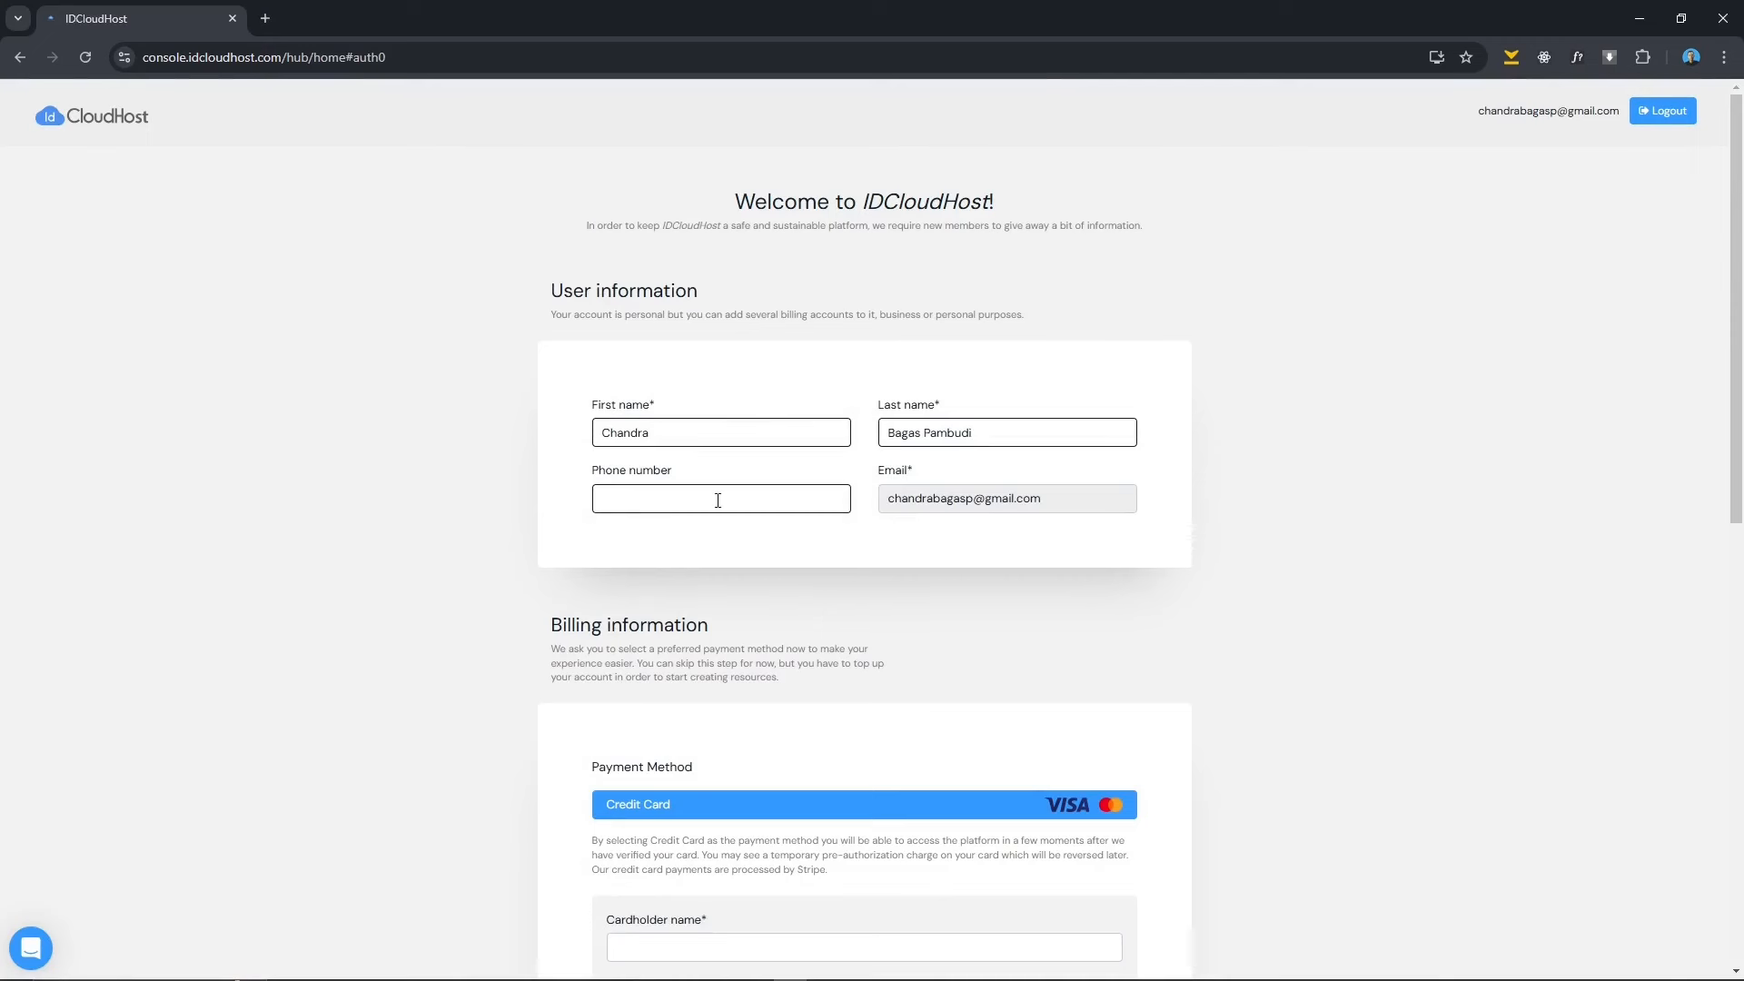
scroll(1062, 585, "down", 6)
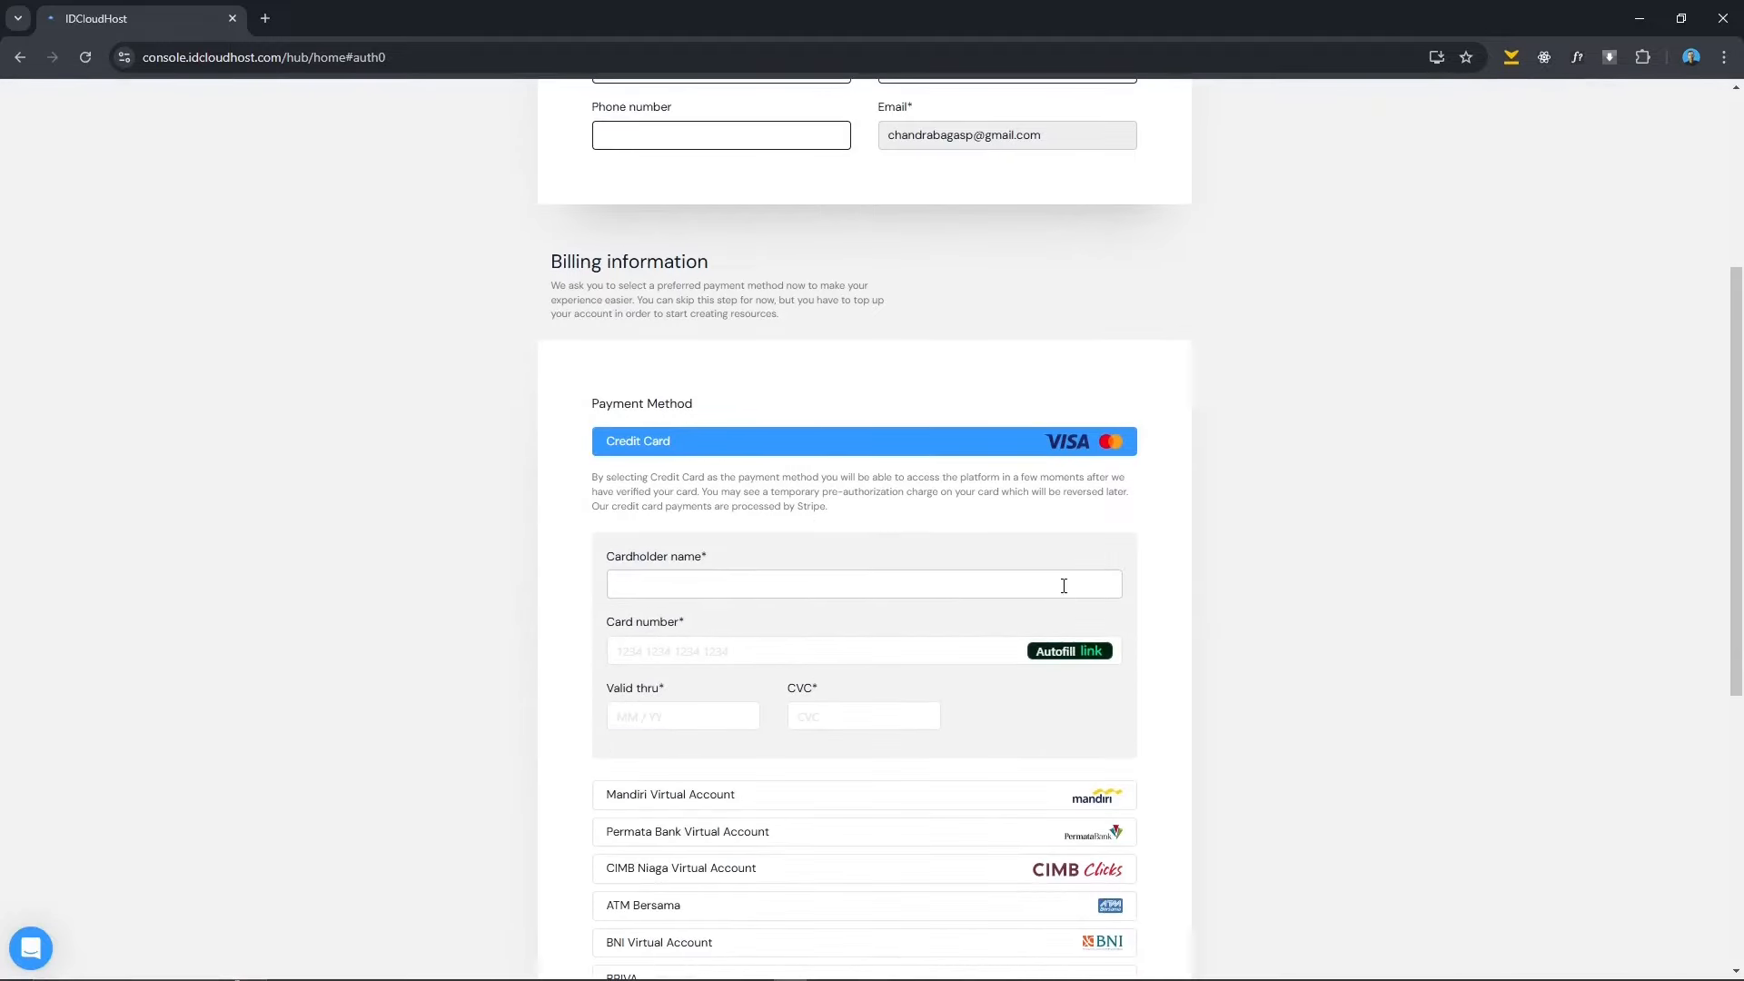
scroll(1063, 585, "down", 2)
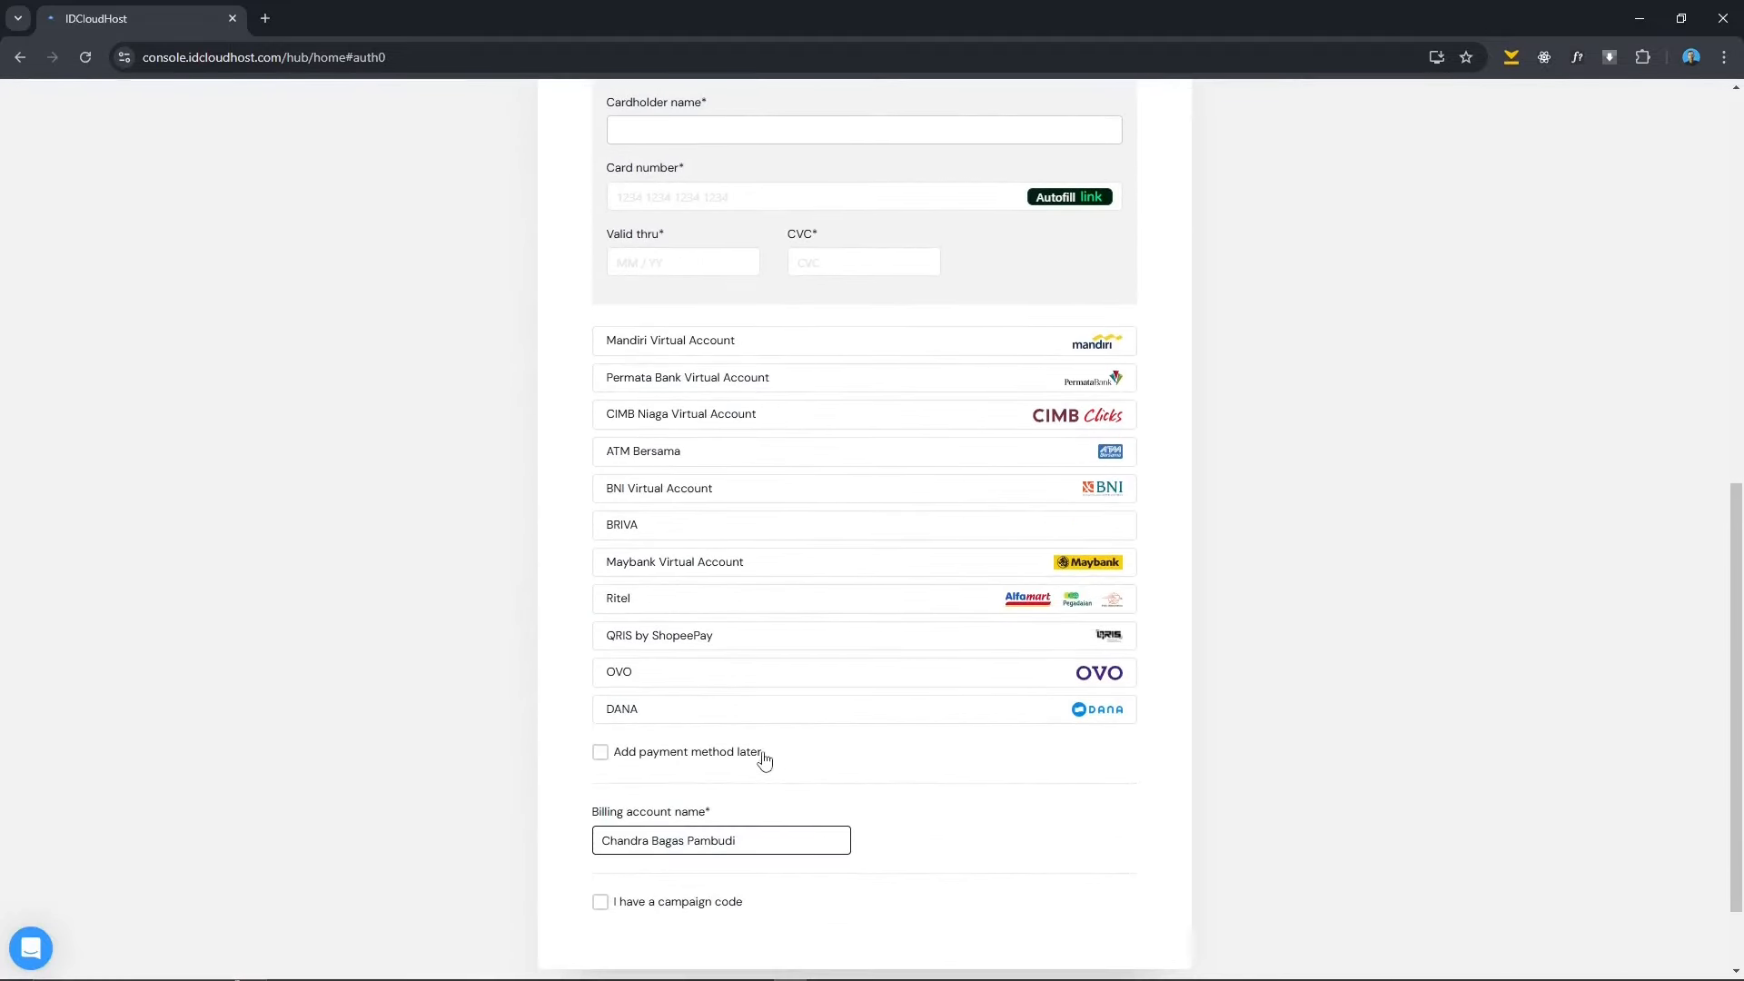
left_click(732, 761)
scroll(838, 756, "down", 1)
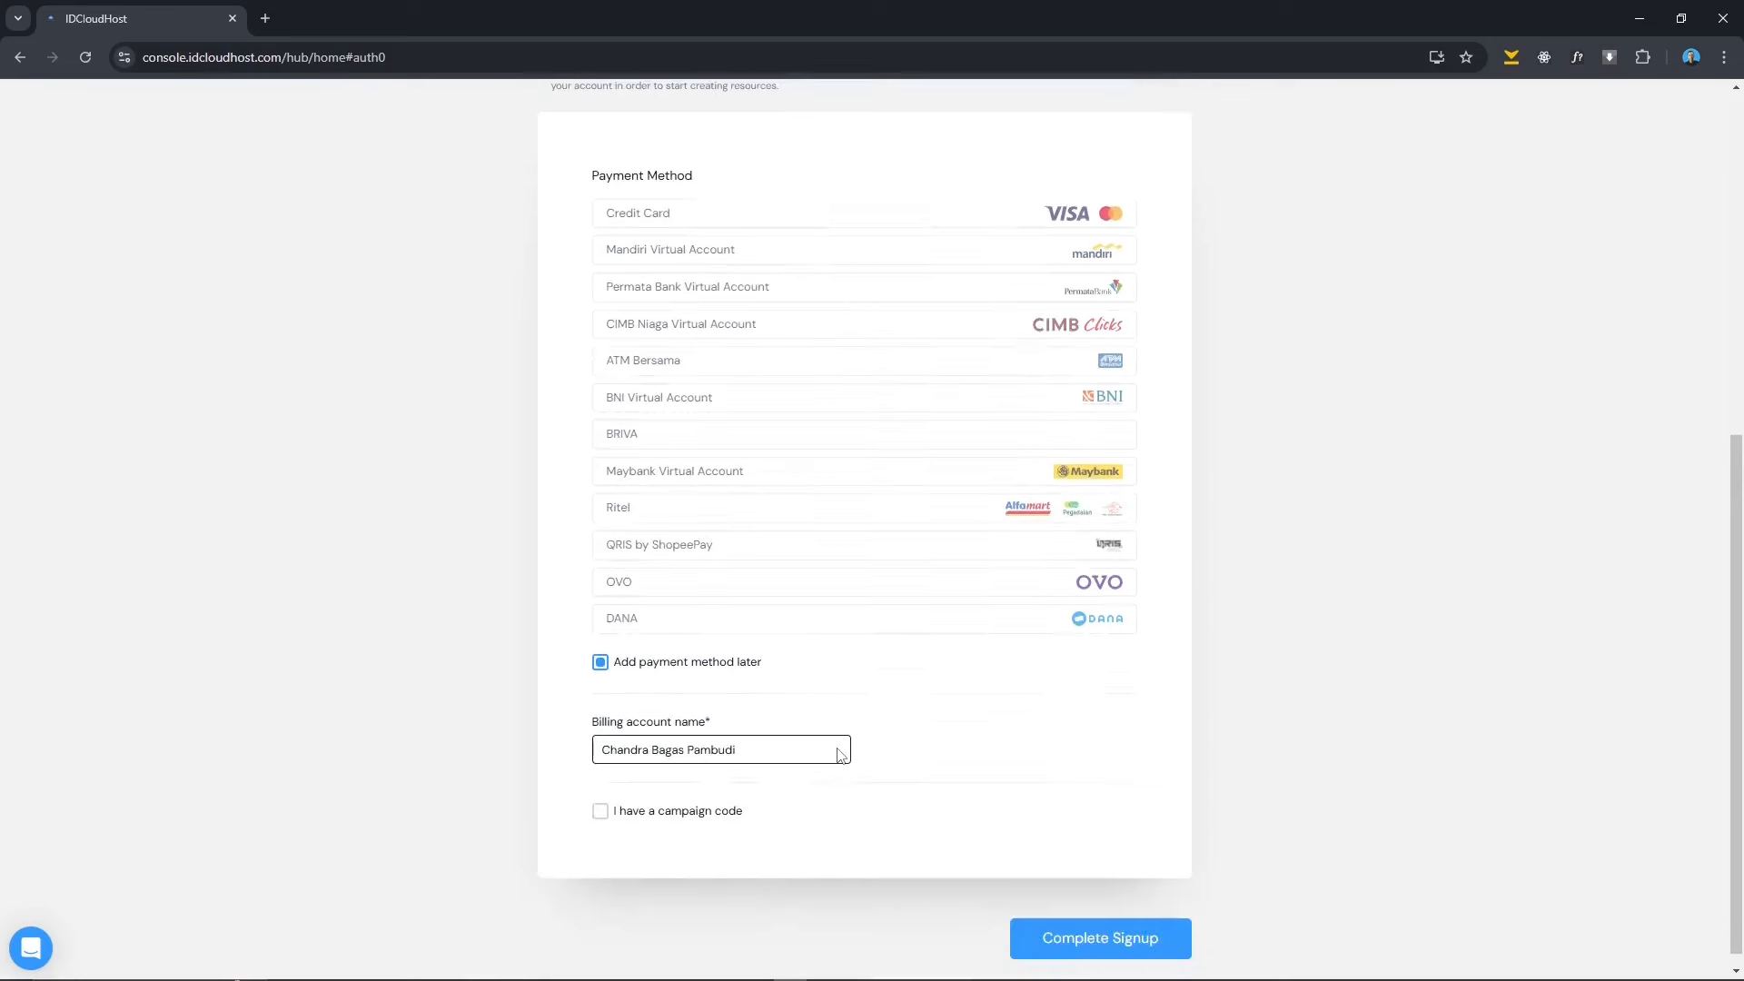
left_click_drag(795, 746, 582, 754)
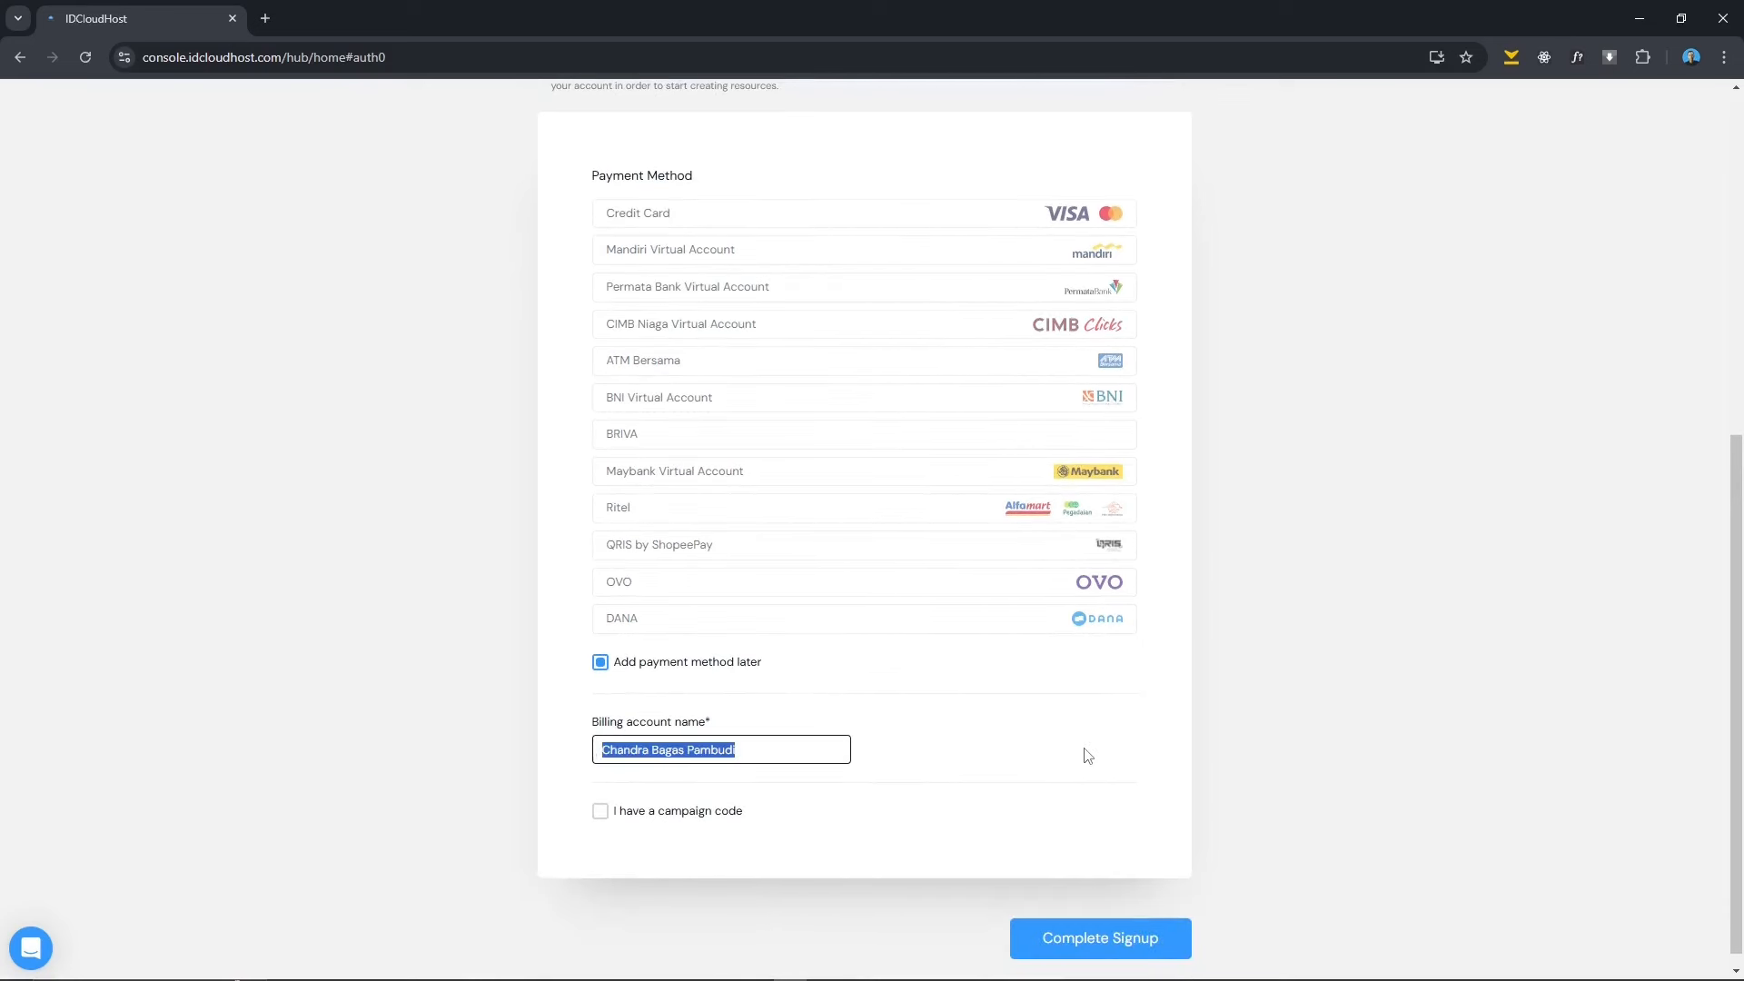
left_click(1082, 755)
scroll(1074, 757, "down", 1)
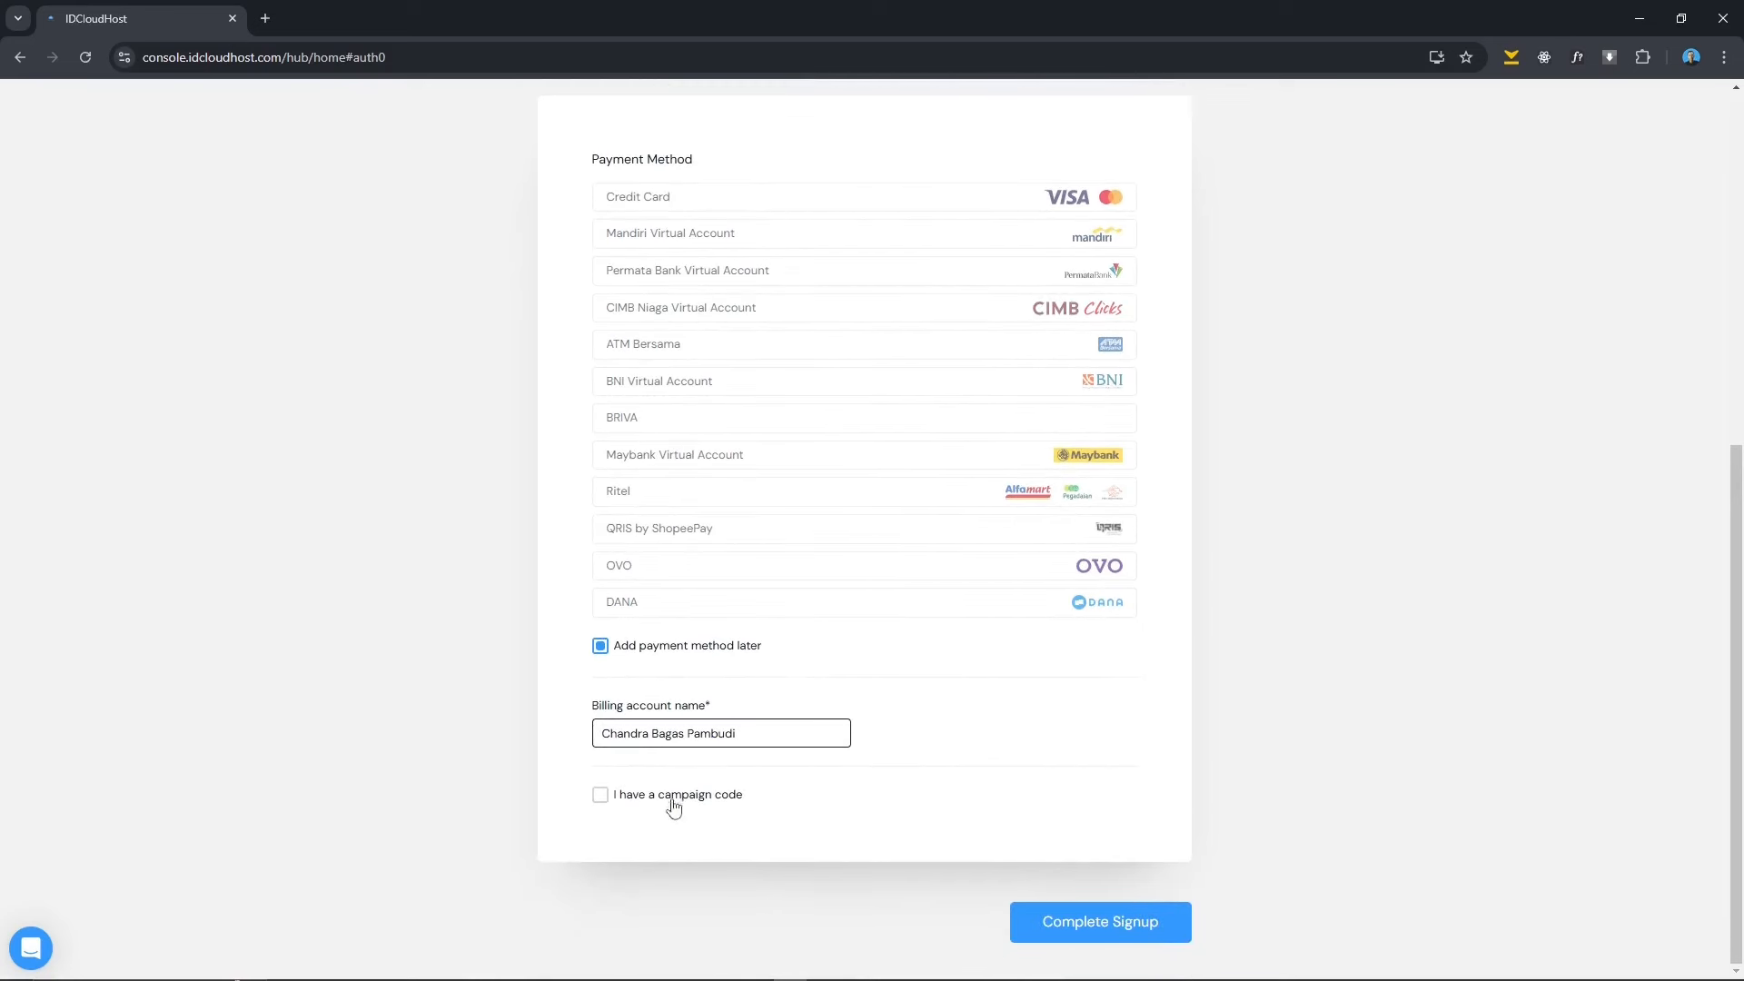
Step: Apply the campaign code idchfc25 and complete the signup
left_click(712, 803)
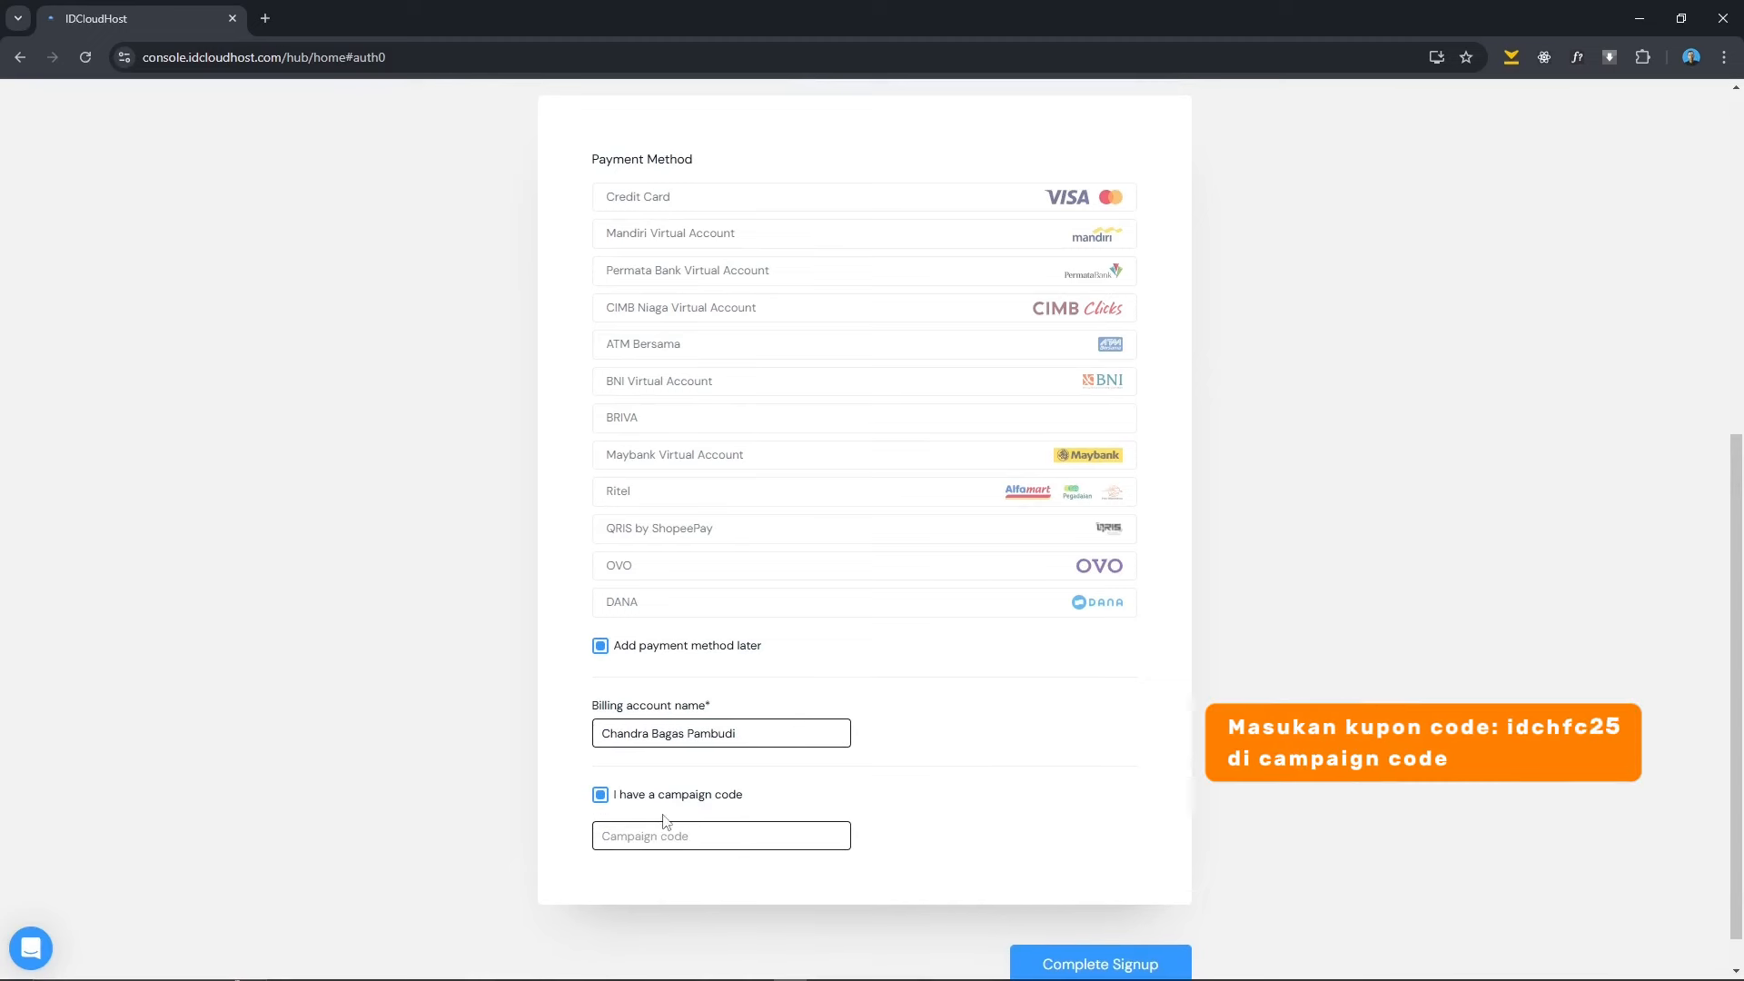
left_click(661, 837)
type("idchfc25")
scroll(1092, 747, "down", 1)
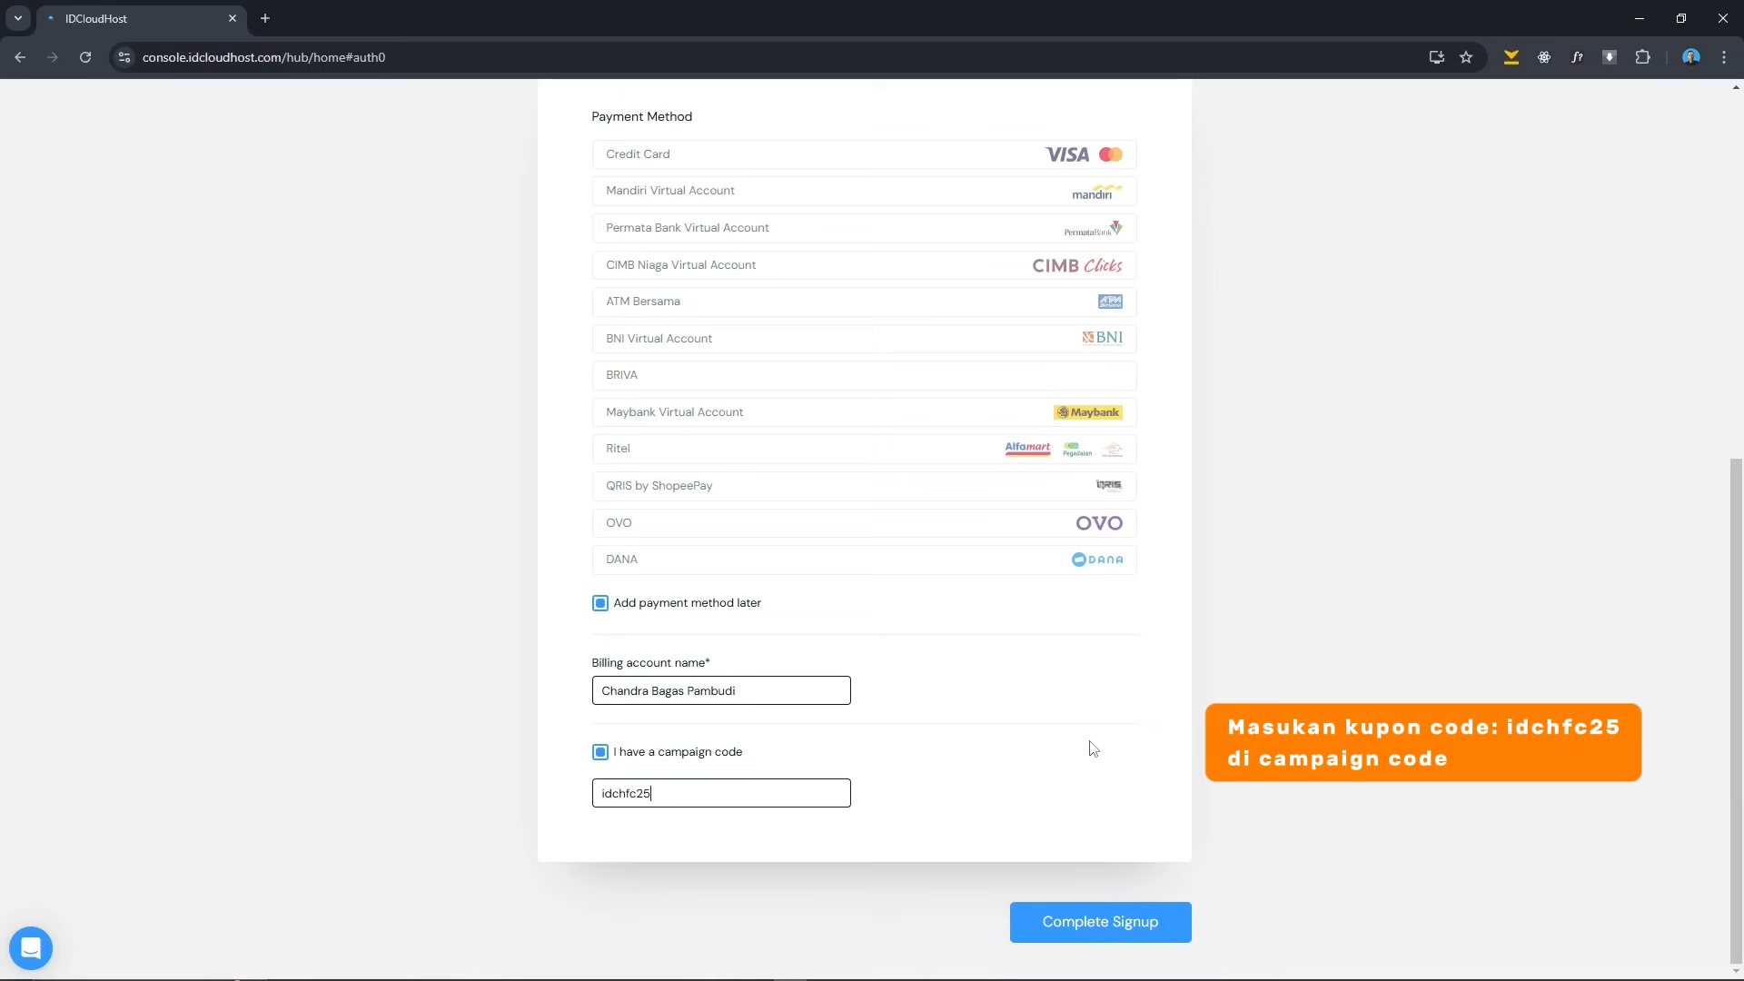
left_click(1107, 919)
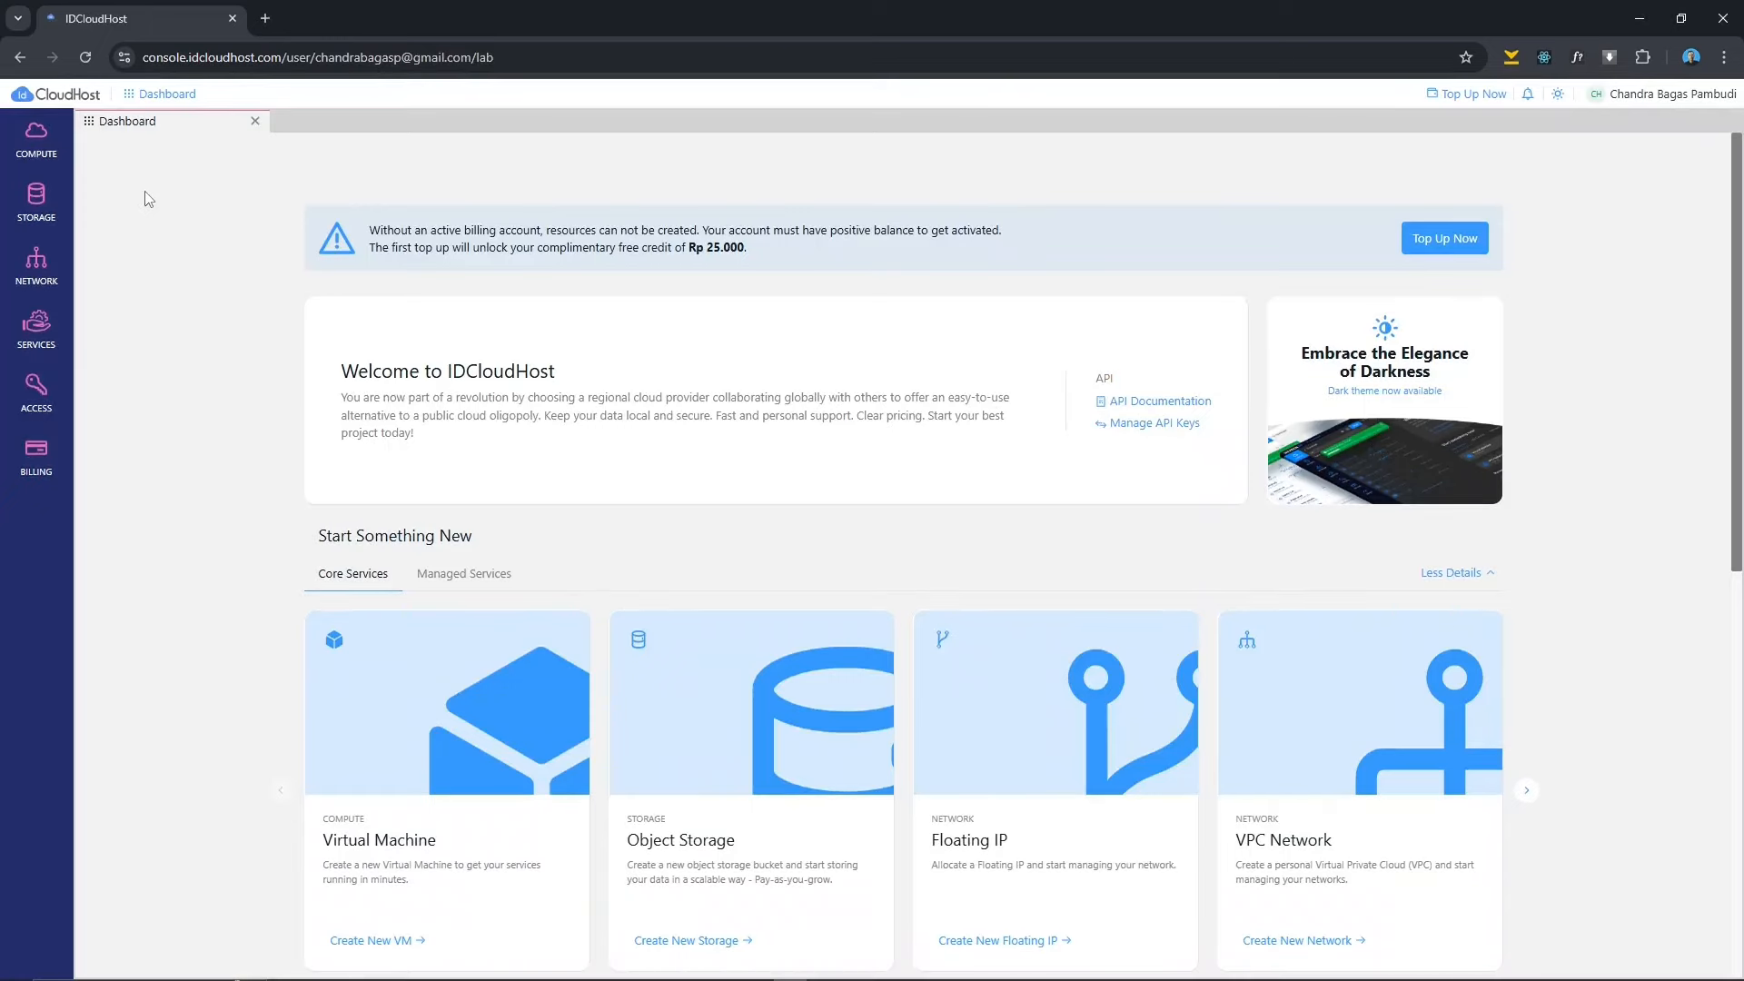
Step: Start creating a new VM resource and select LAMP from the App Catalog
scroll(177, 227, "down", 2)
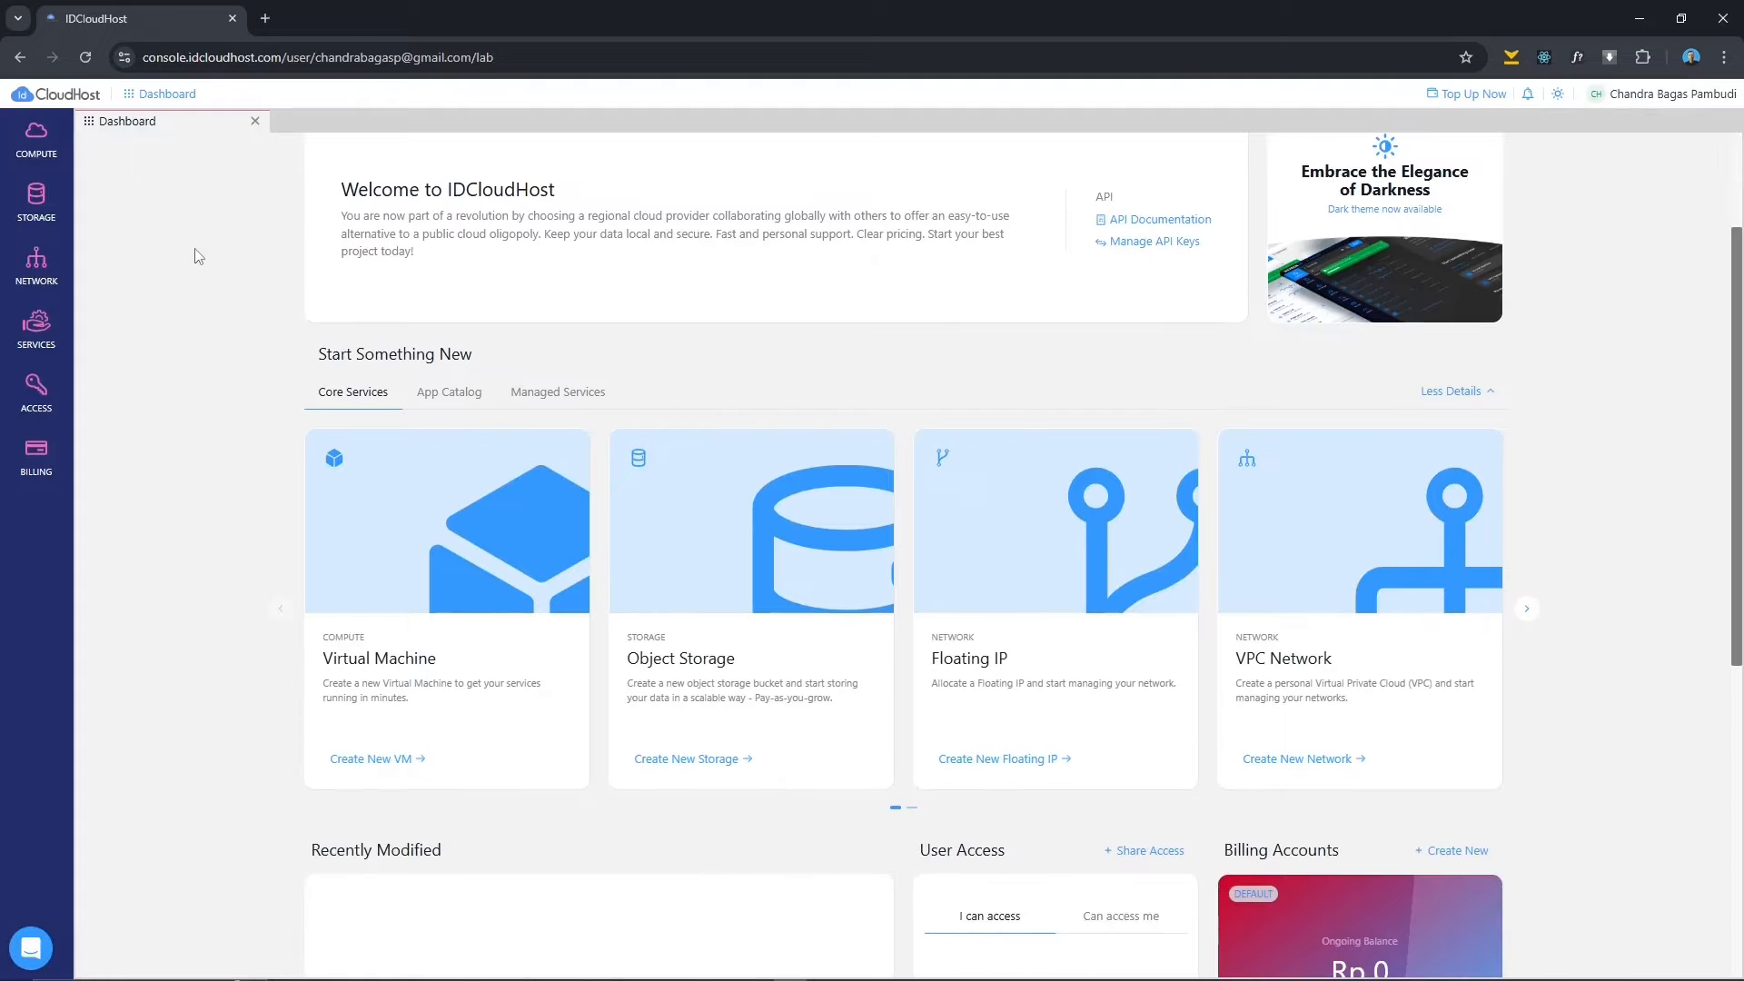
left_click(429, 762)
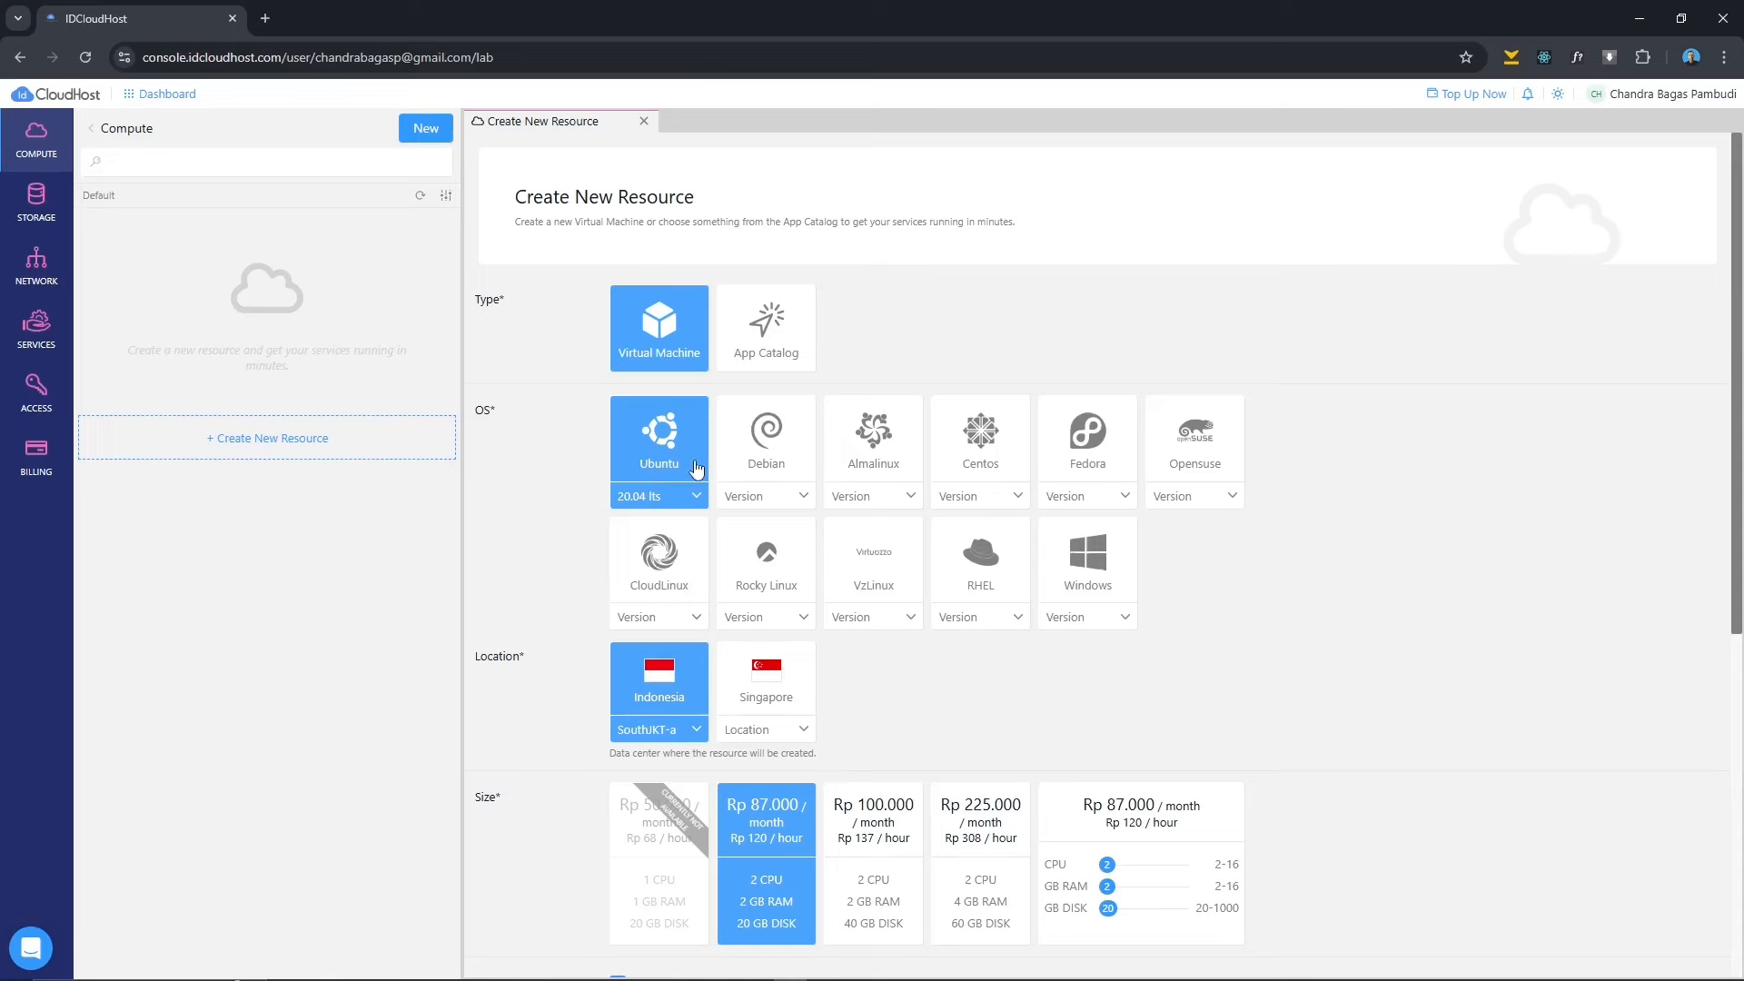
left_click(783, 347)
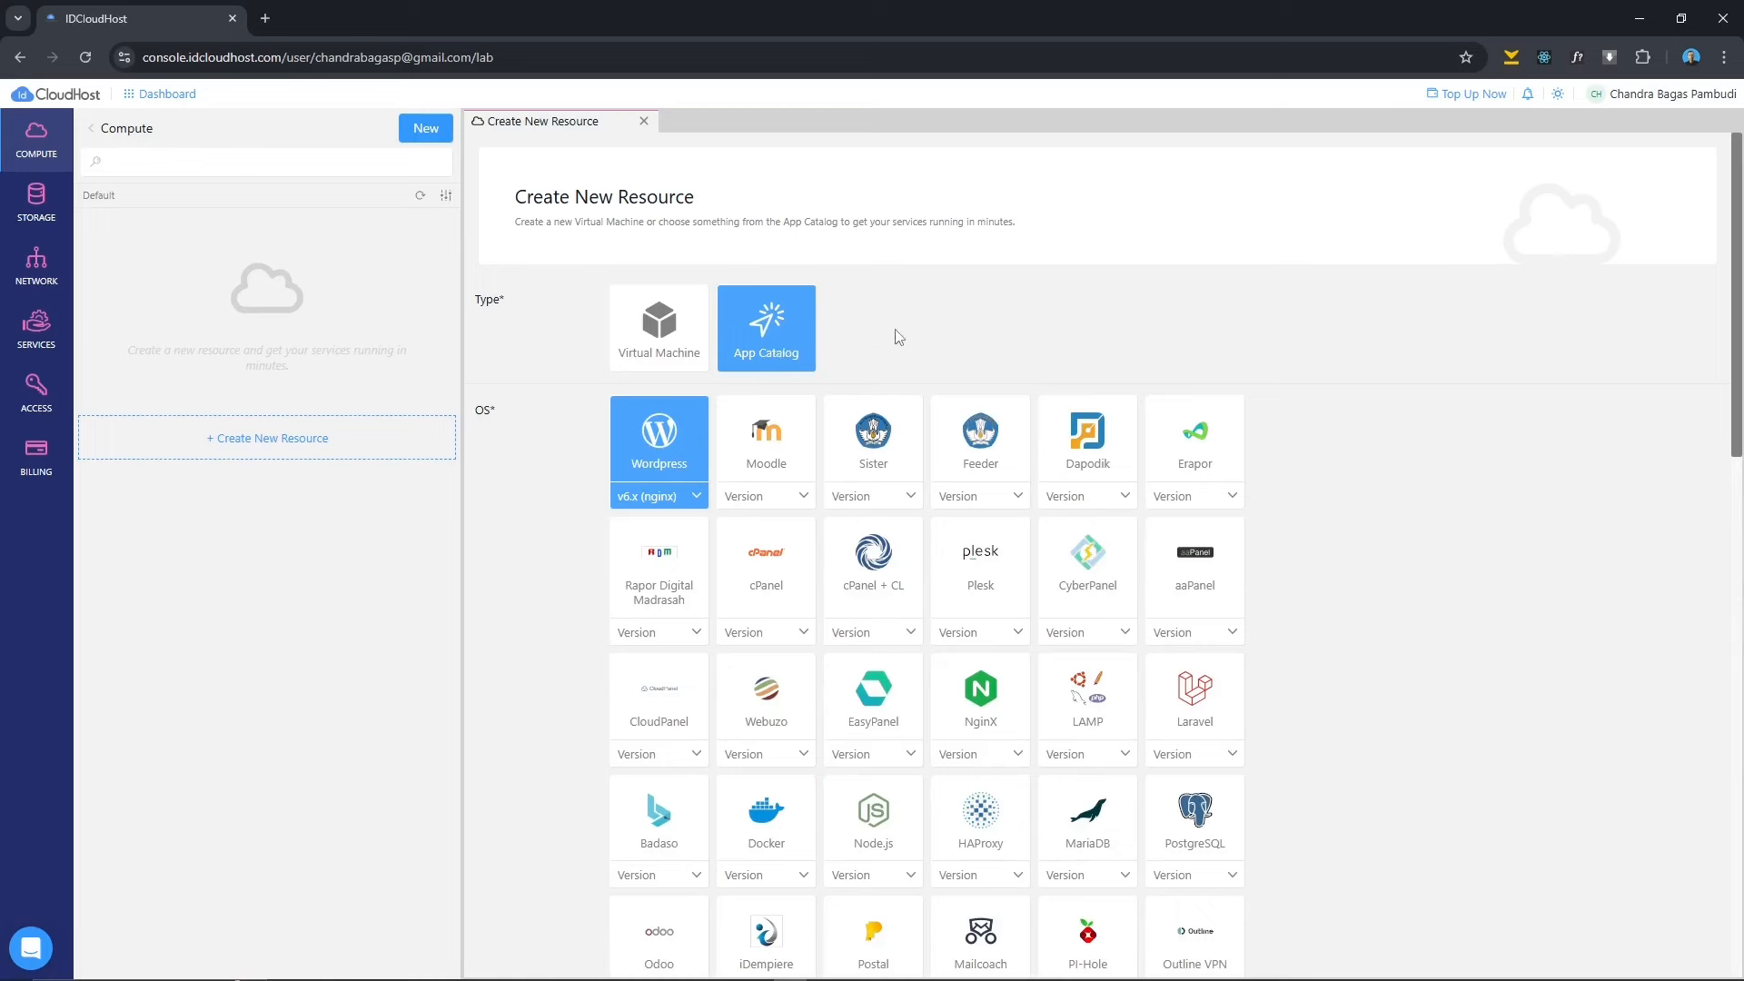
scroll(899, 337, "down", 1)
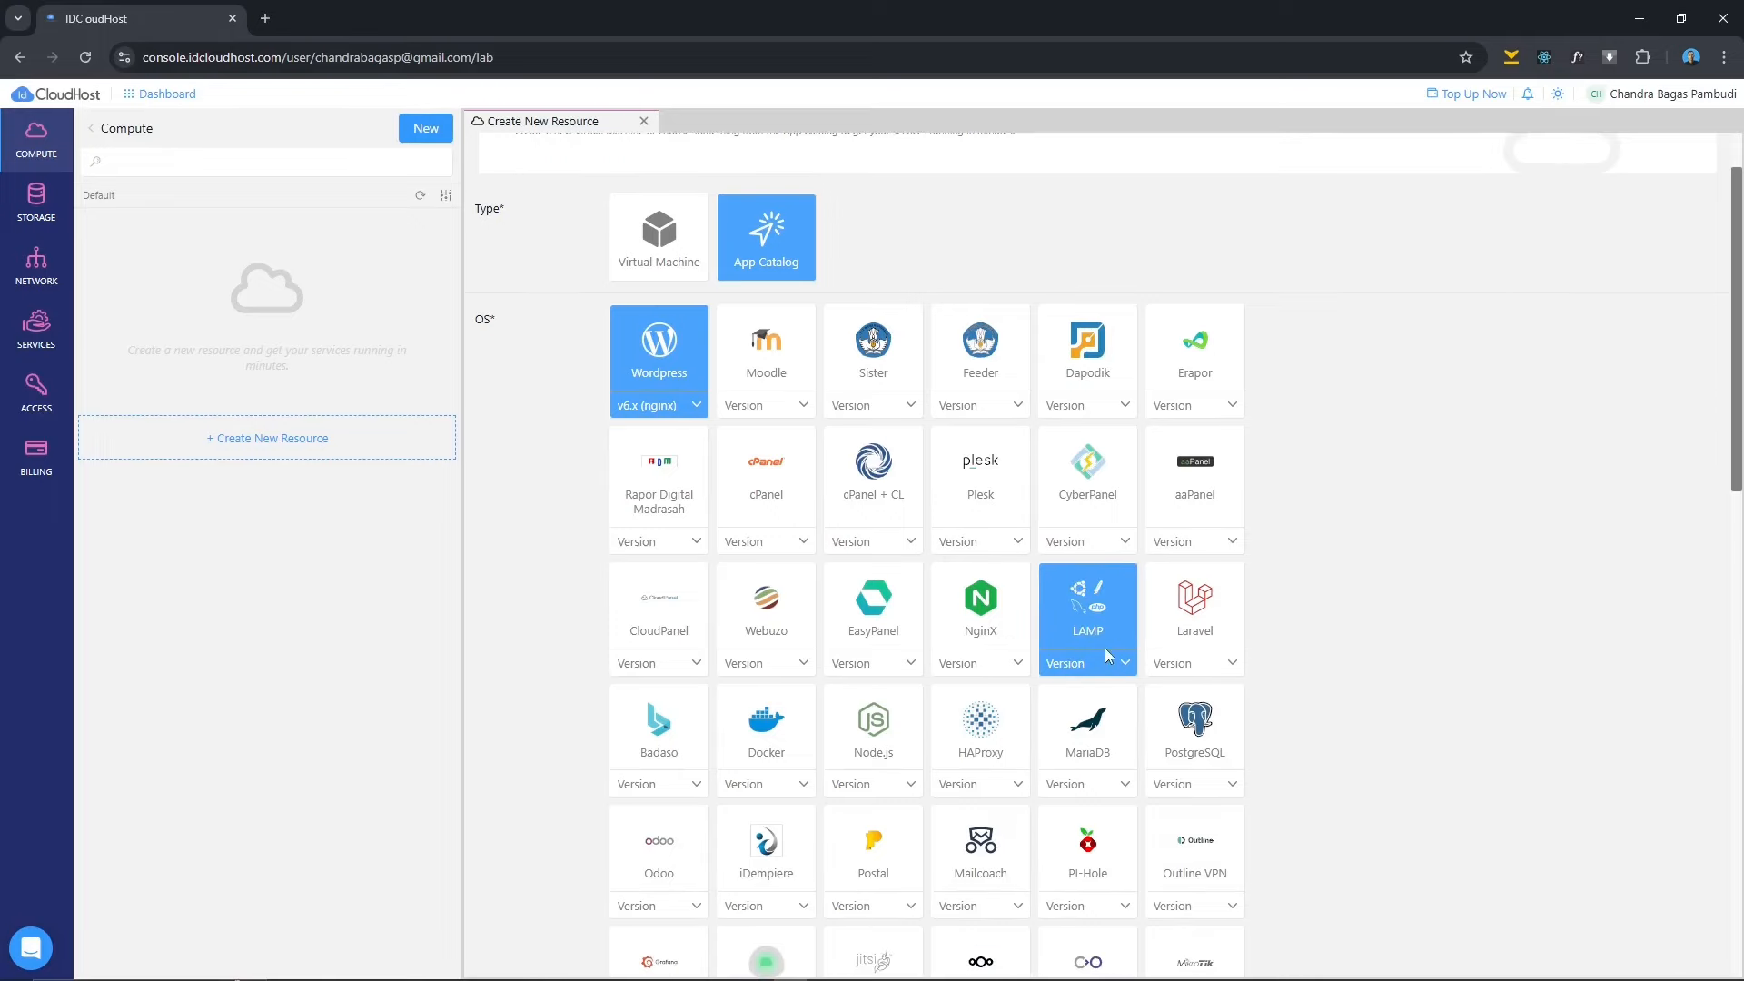
scroll(1174, 642, "down", 1)
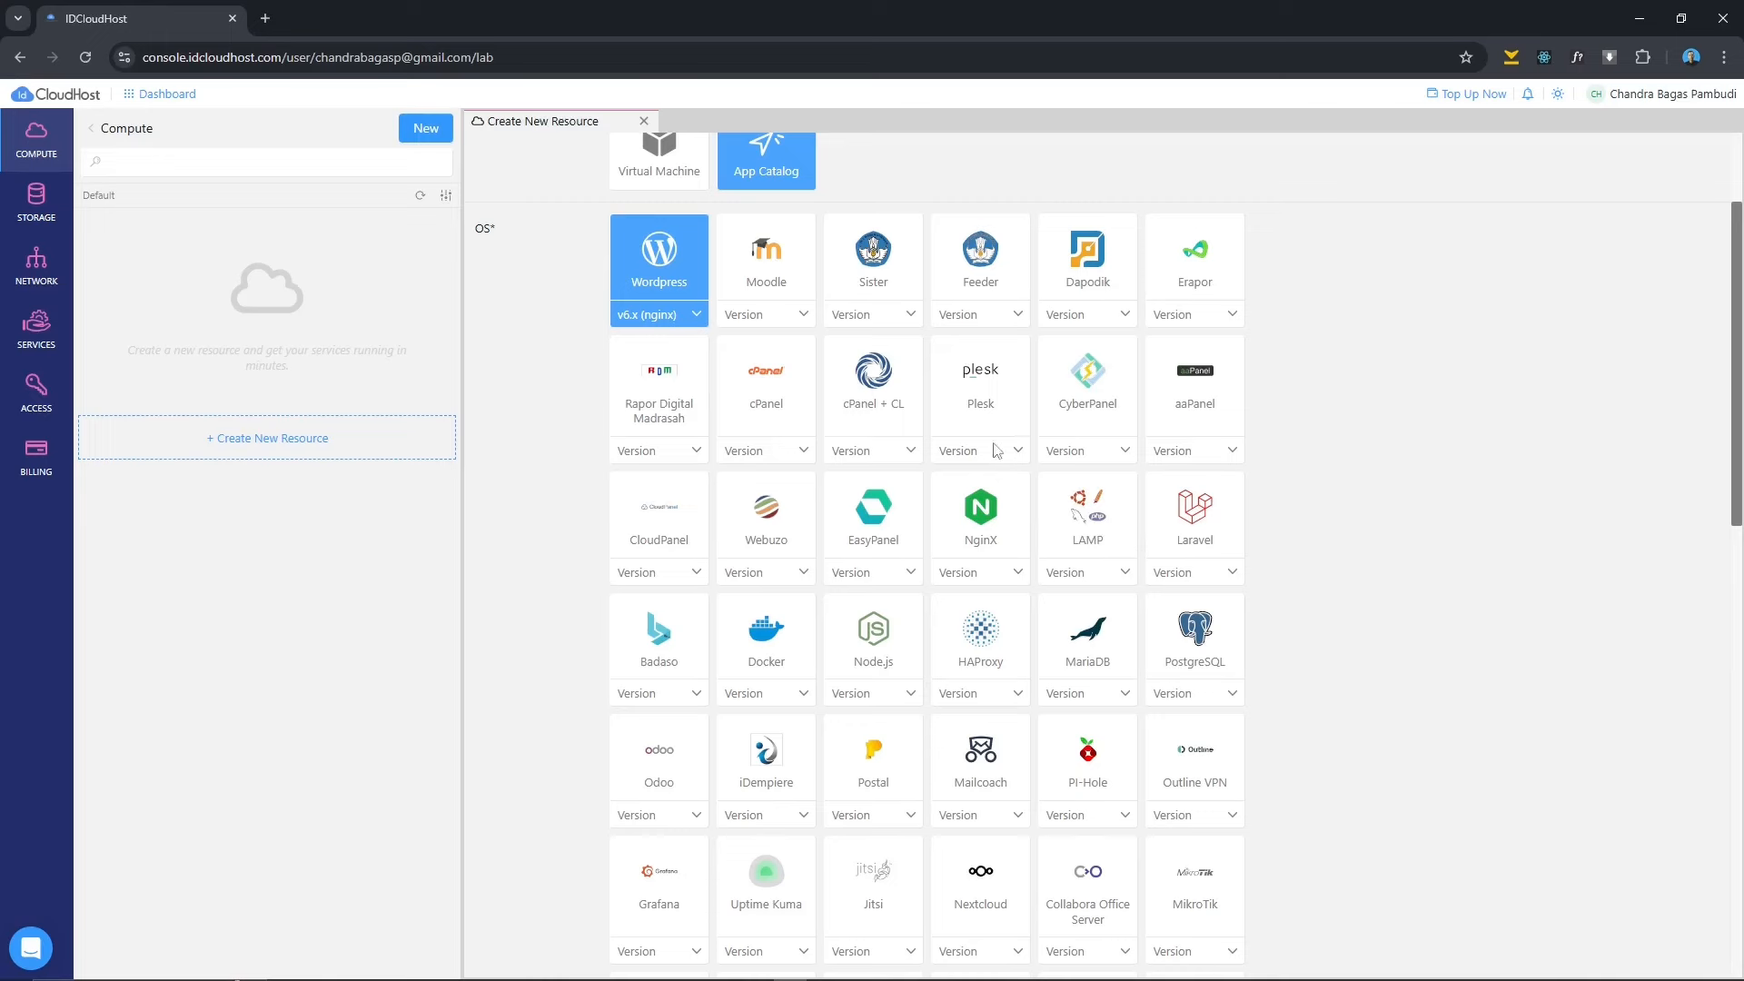
left_click(1101, 529)
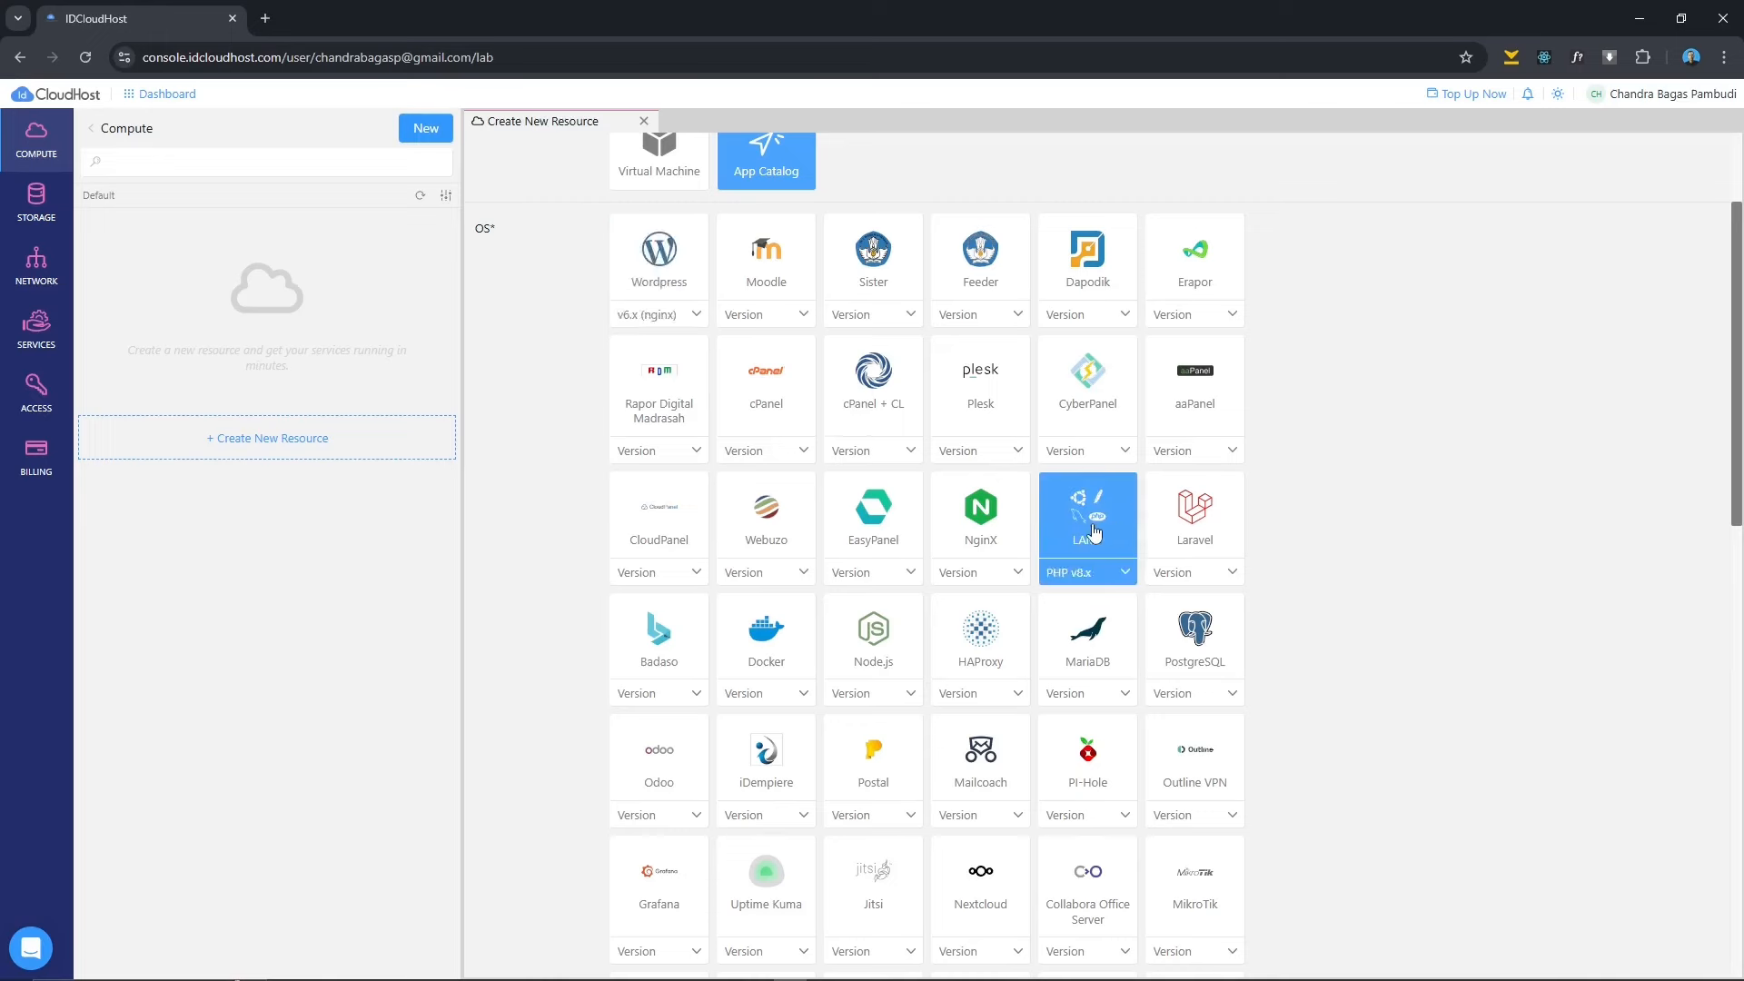
Step: Switch the resource type to Virtual Machine and back to App Catalog, selecting LAMP with version PHP v8.x
scroll(1044, 508, "up", 1)
left_click(649, 263)
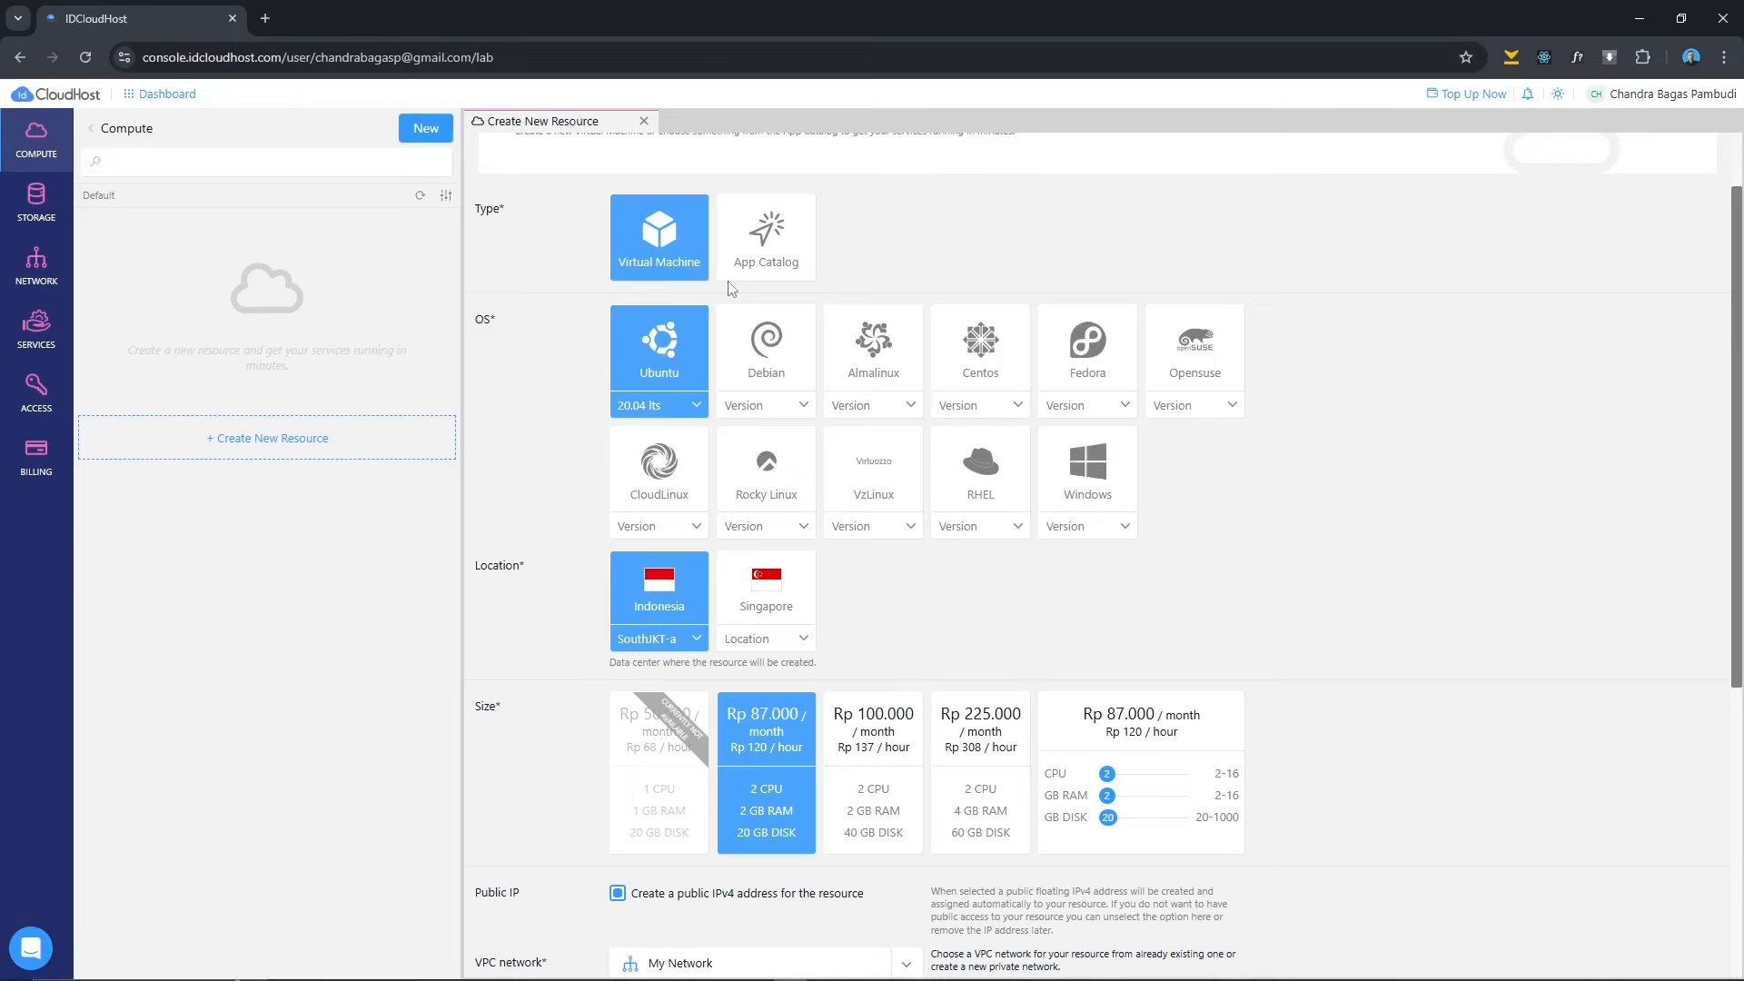
left_click(773, 259)
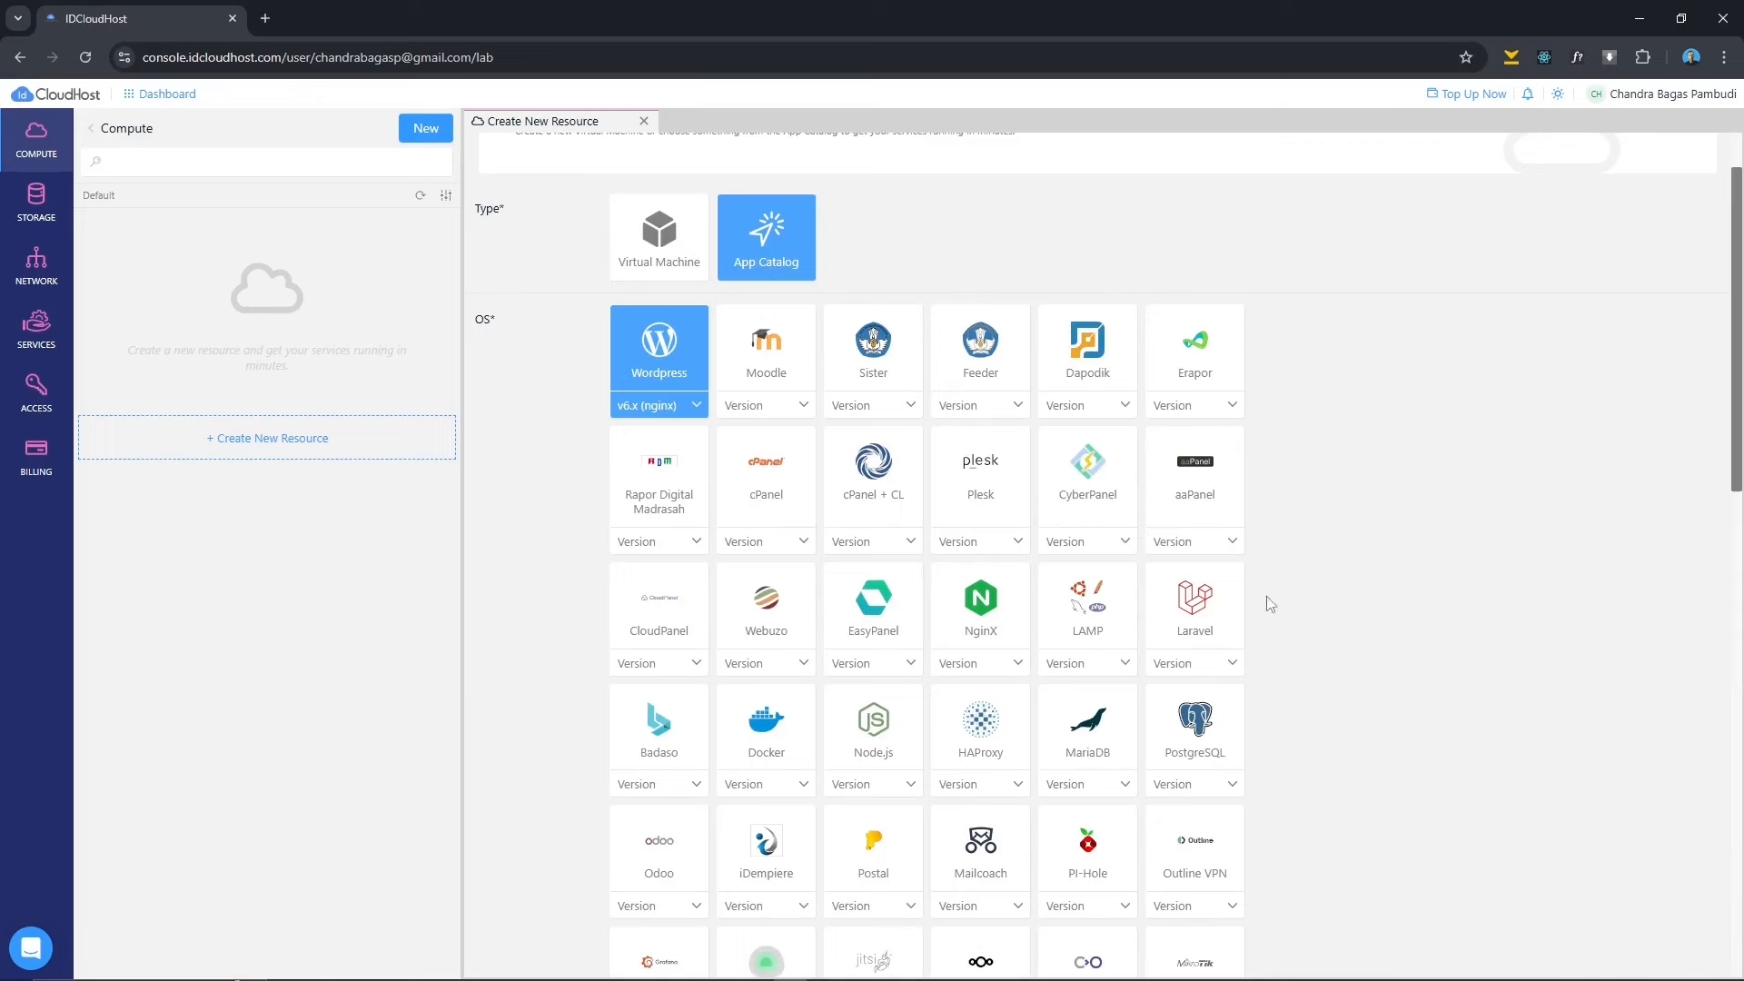
left_click(1075, 607)
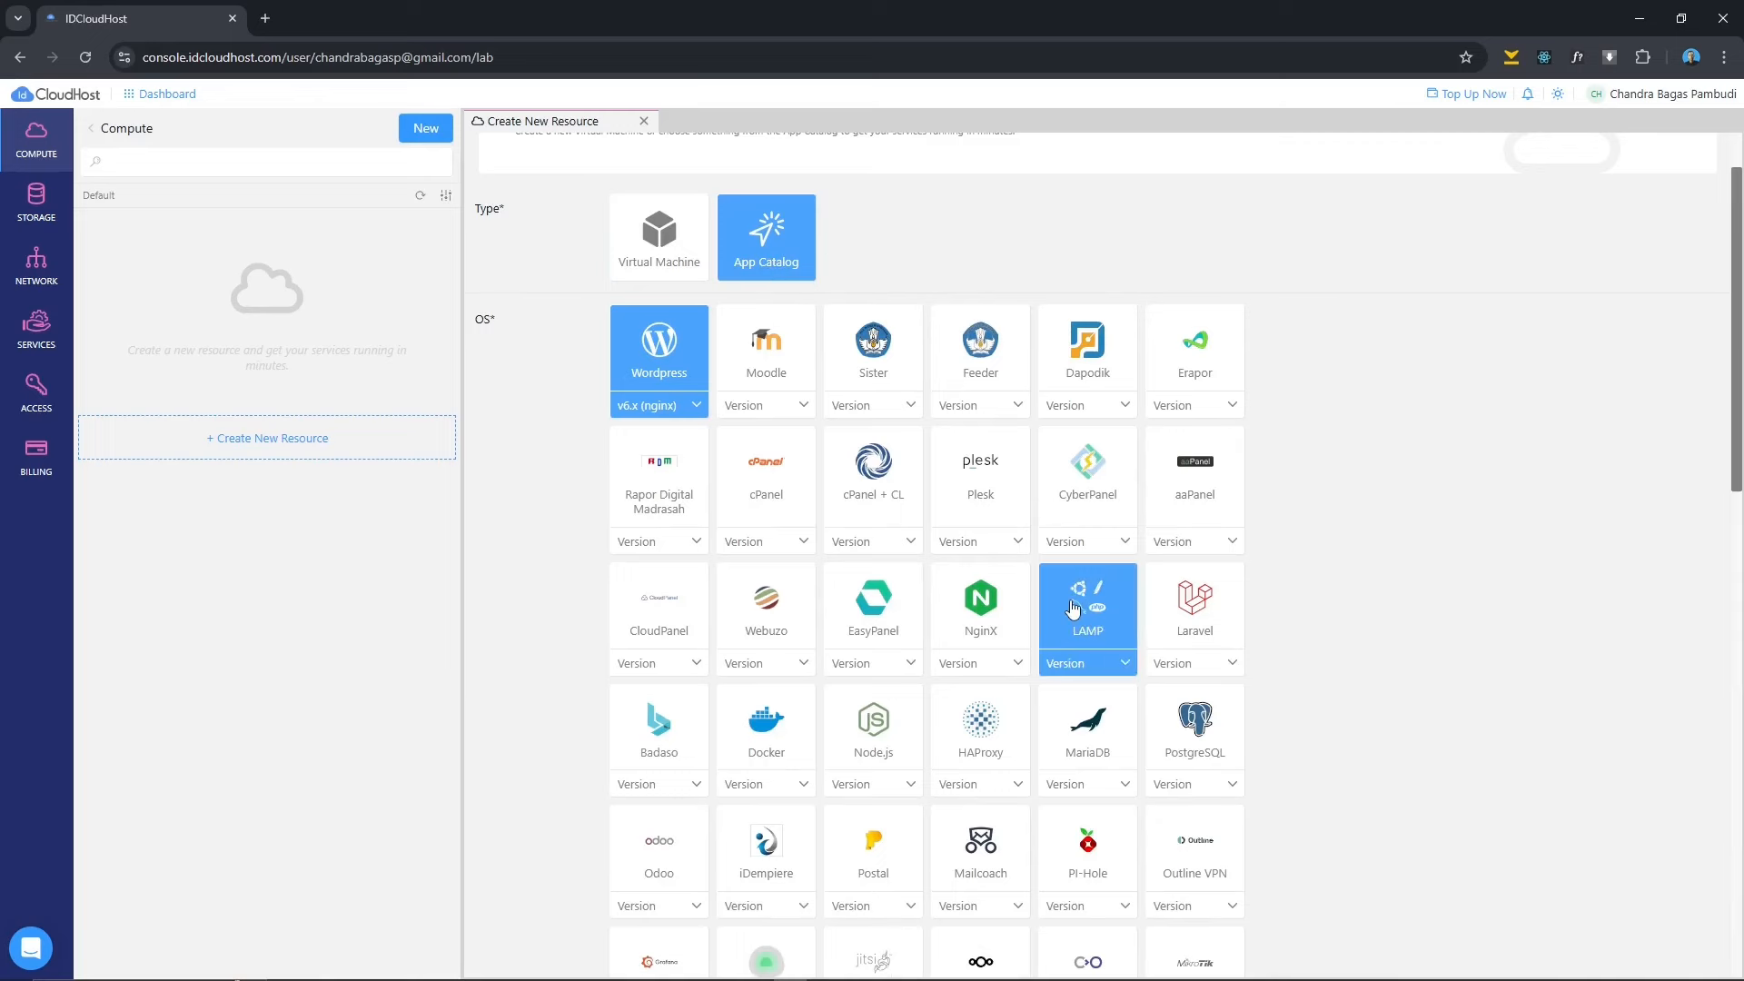
left_click(1095, 664)
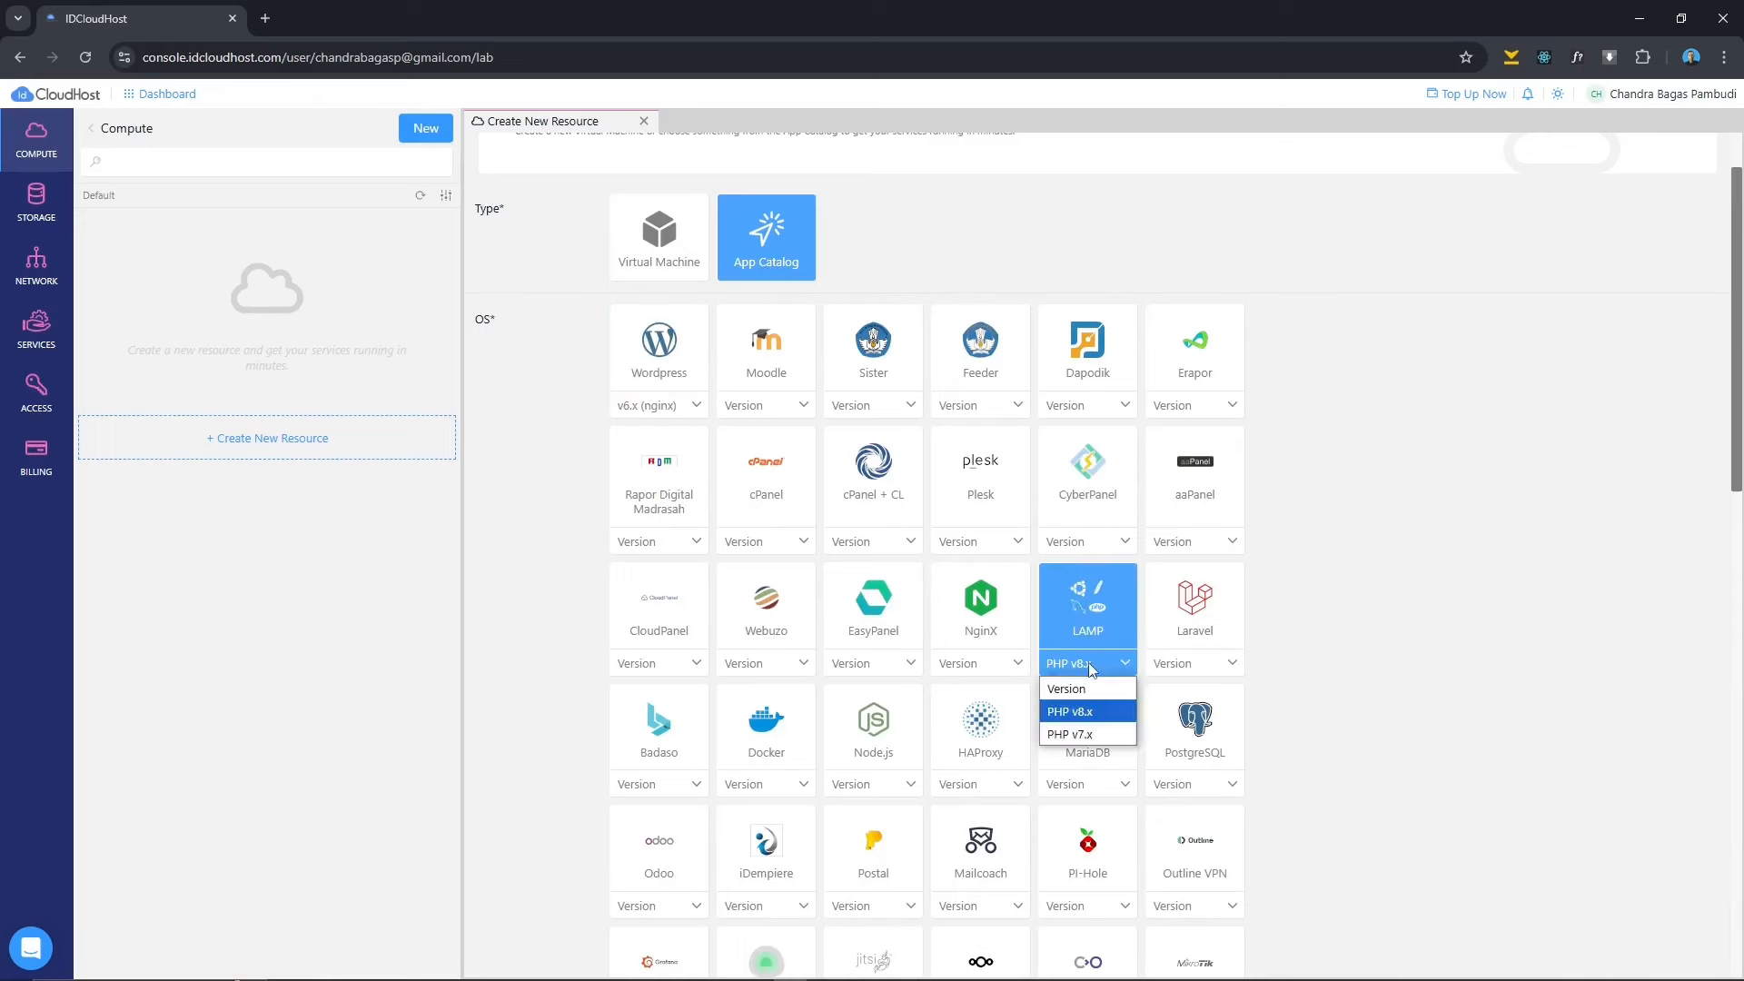
left_click(1086, 714)
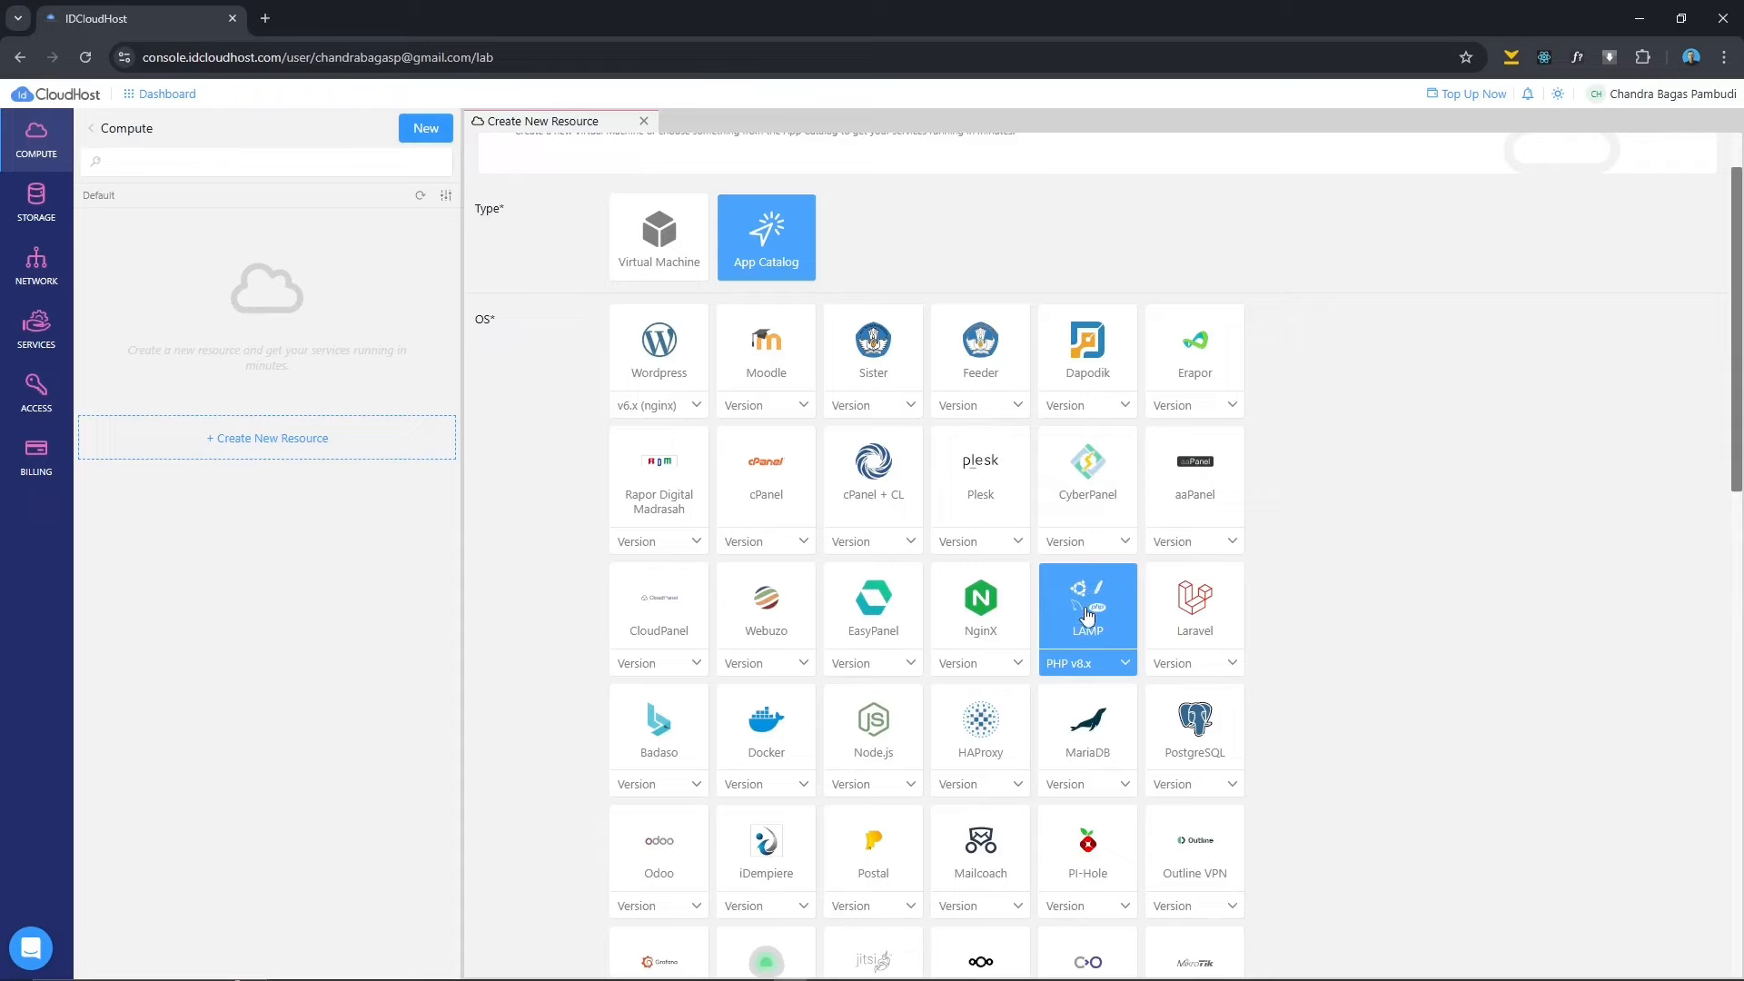
scroll(1088, 615, "down", 9)
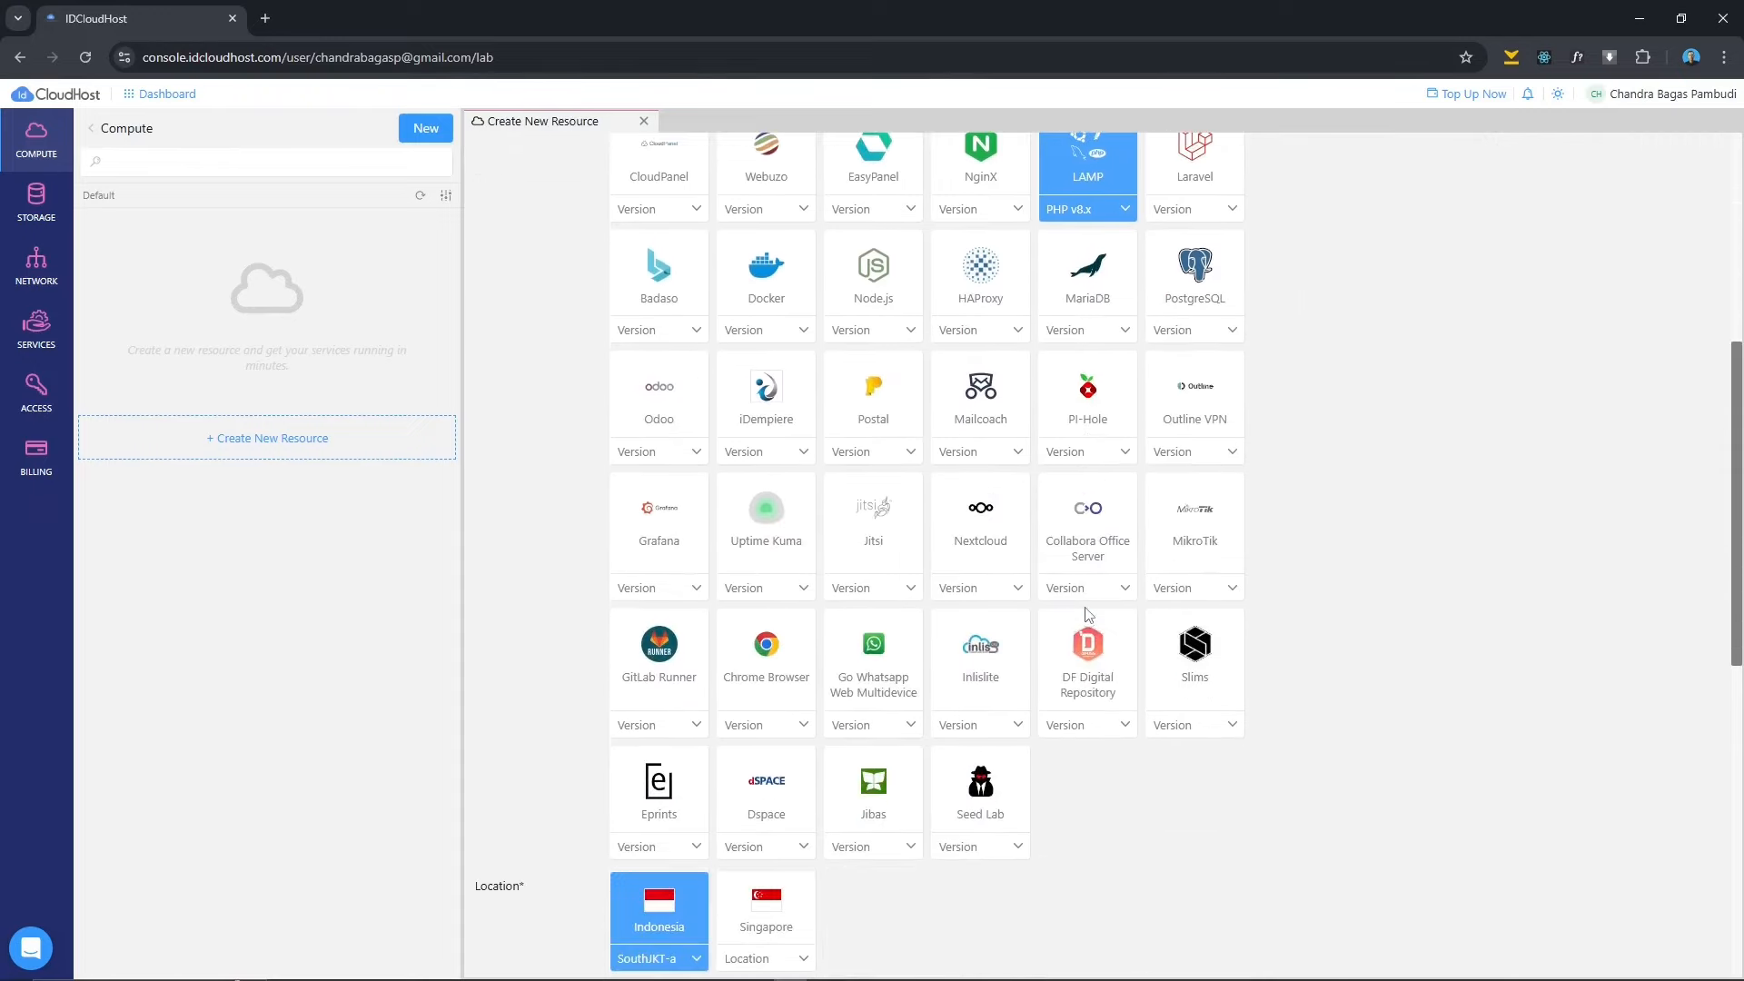
scroll(1088, 615, "down", 1)
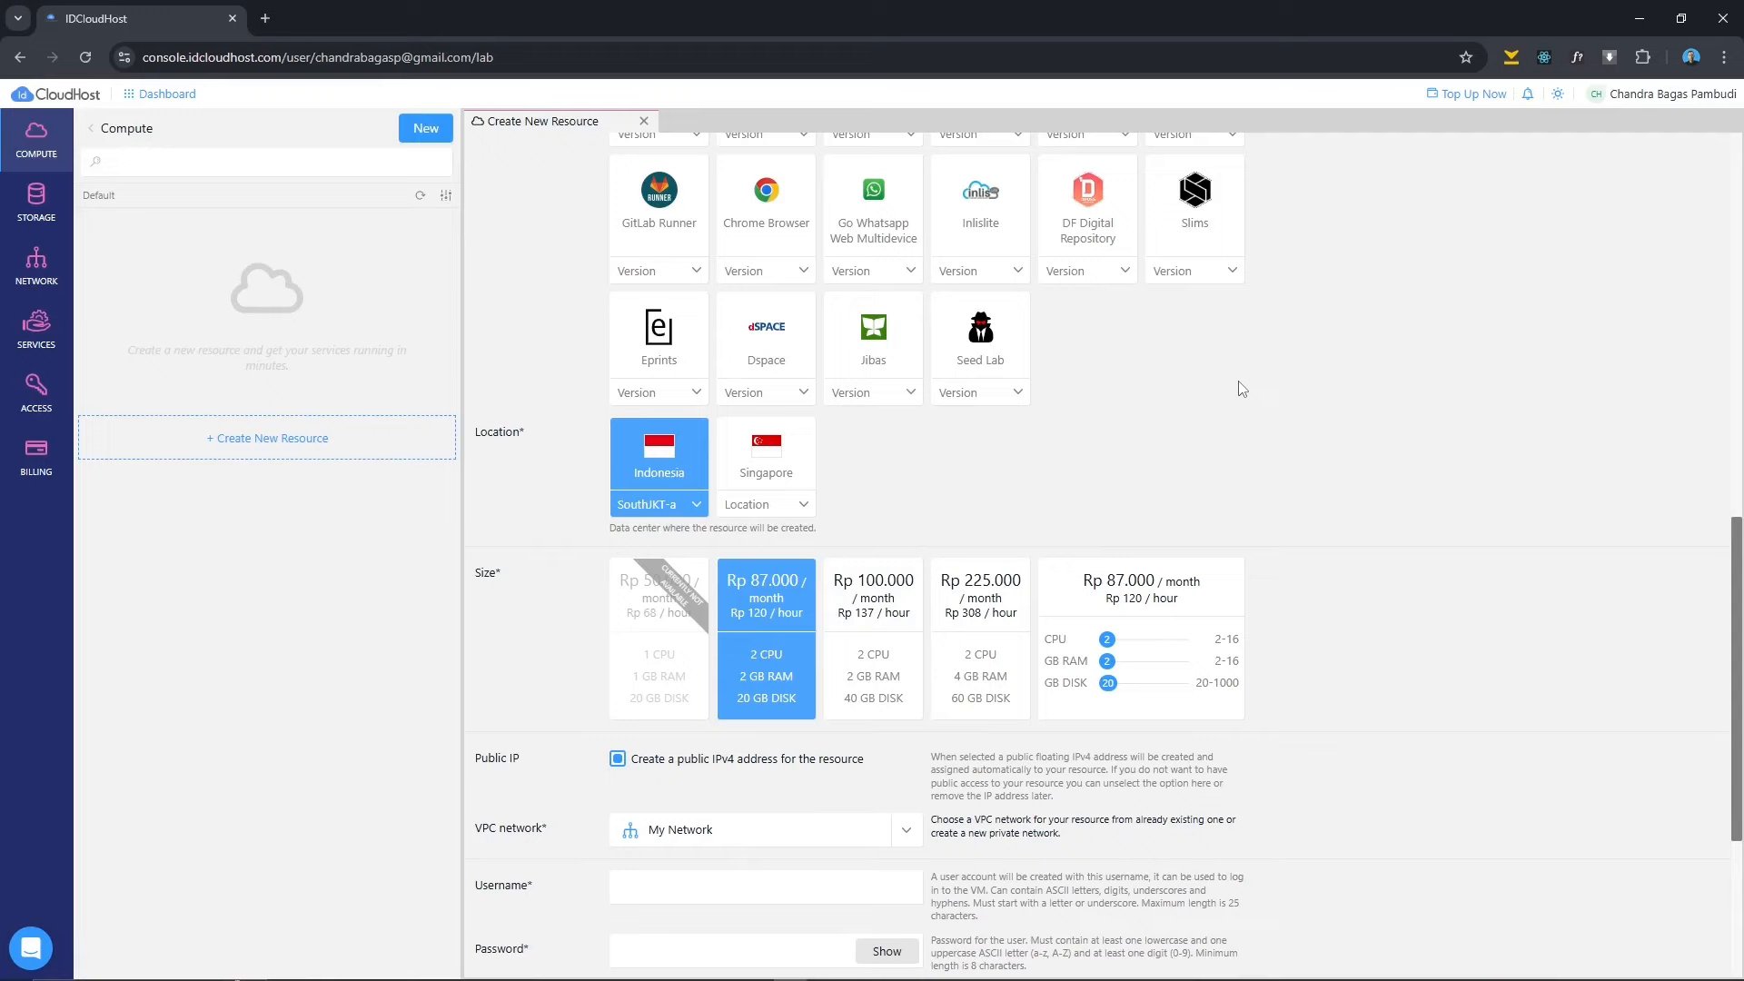
scroll(1242, 389, "down", 1)
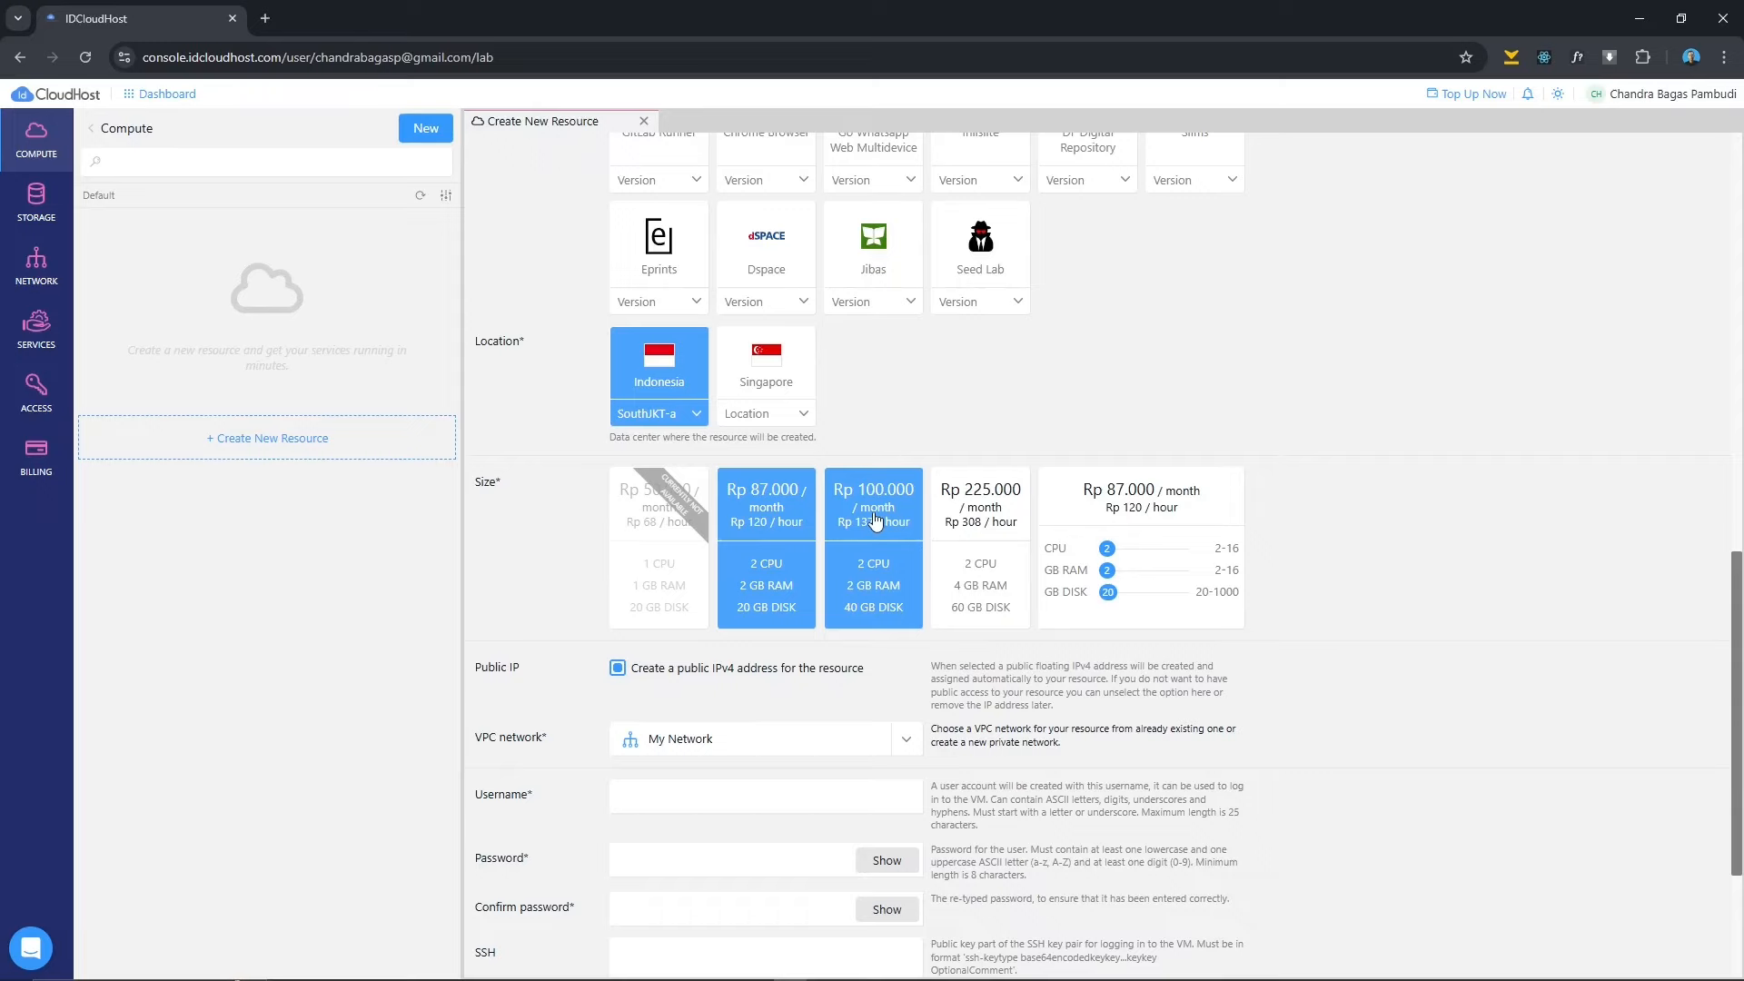
Step: Top up the billing account with 55000 using DANA as the payment method
left_click(1458, 96)
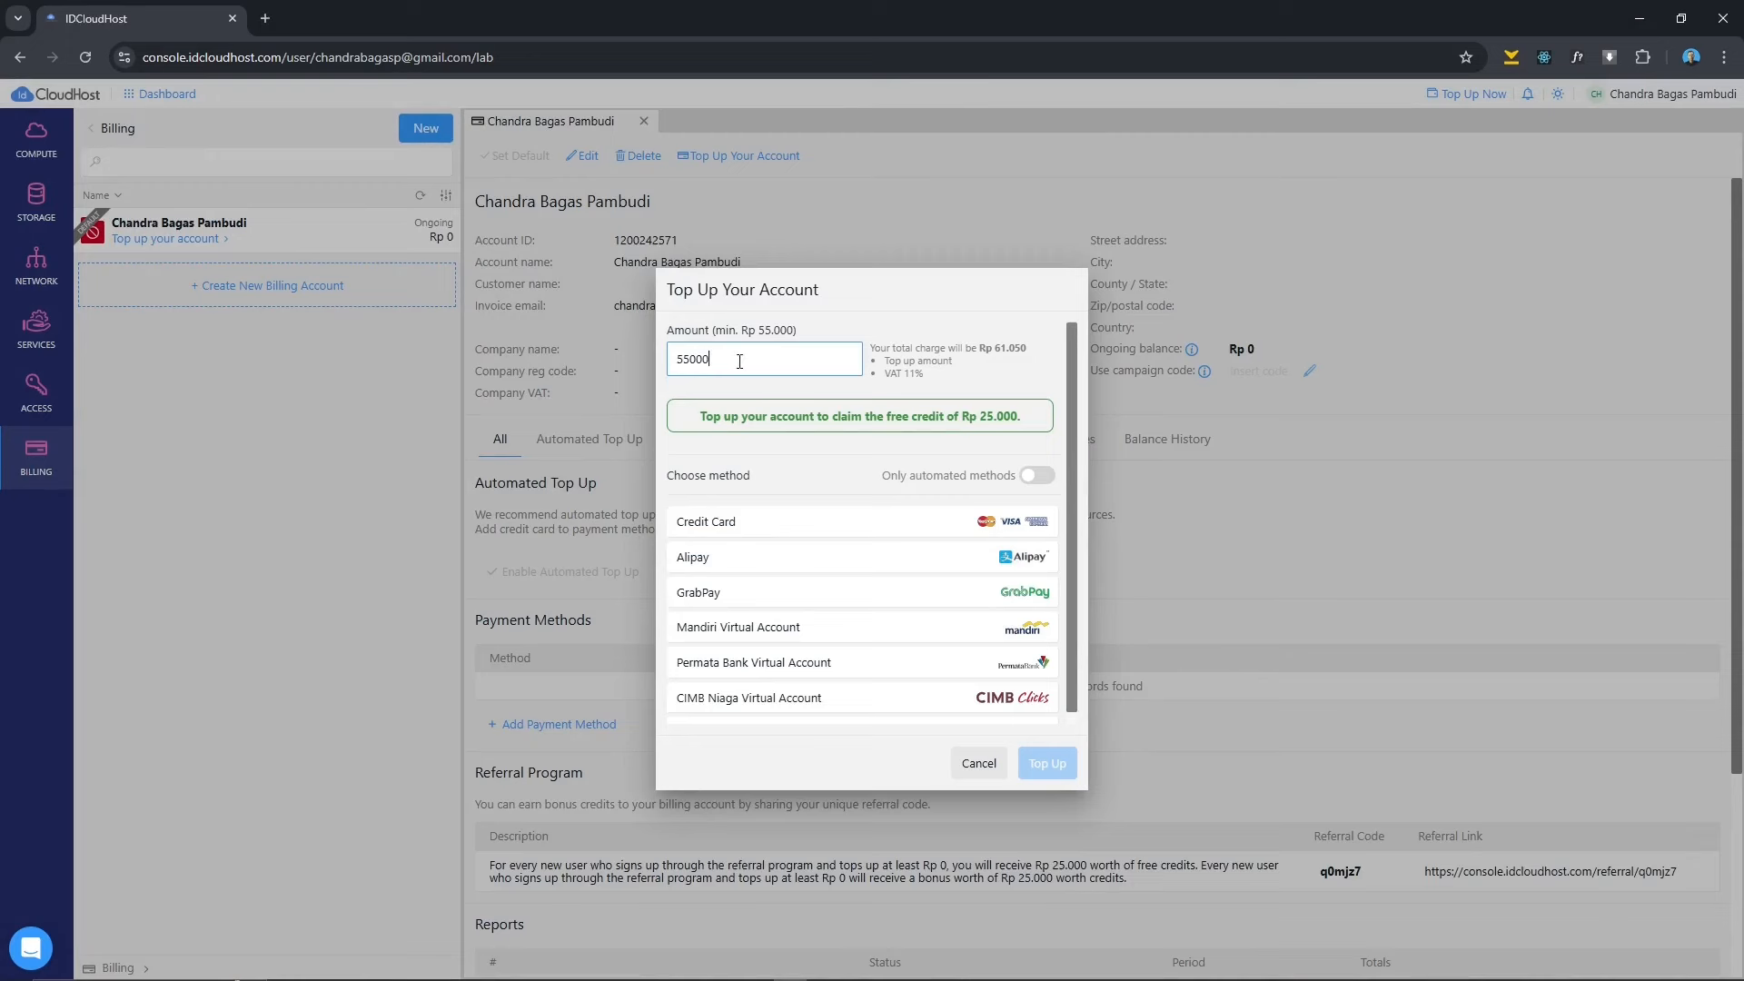
left_click_drag(703, 363, 1031, 425)
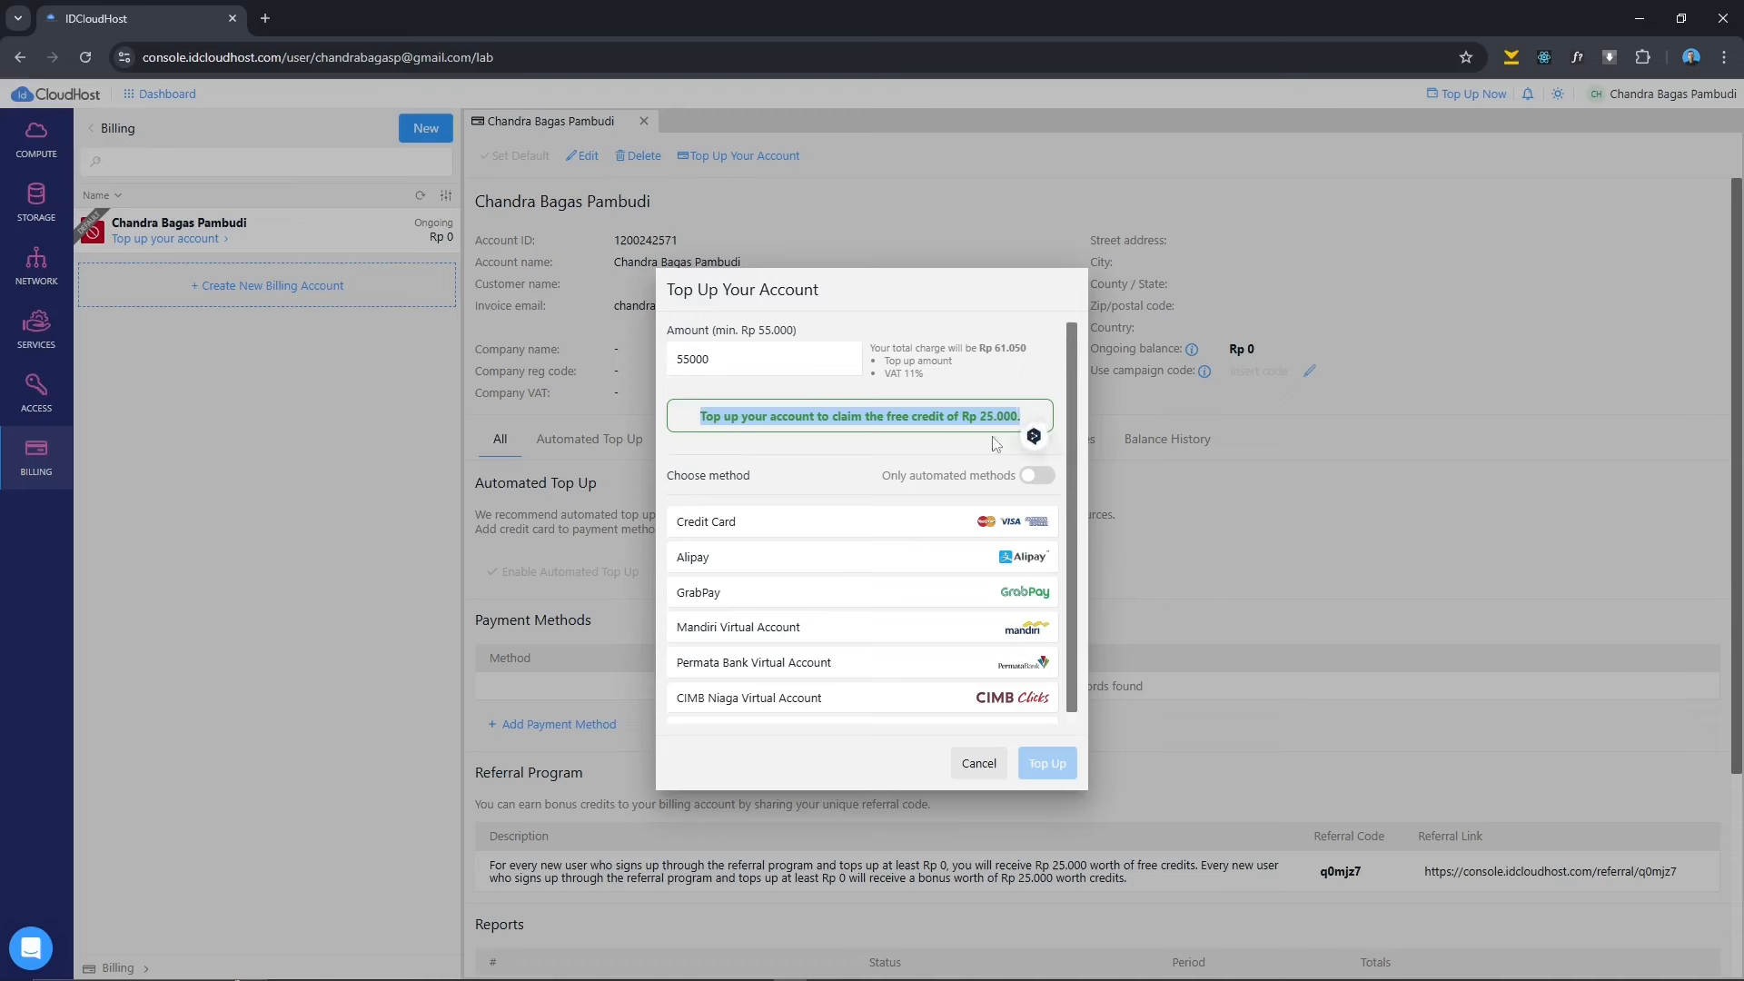
left_click(903, 444)
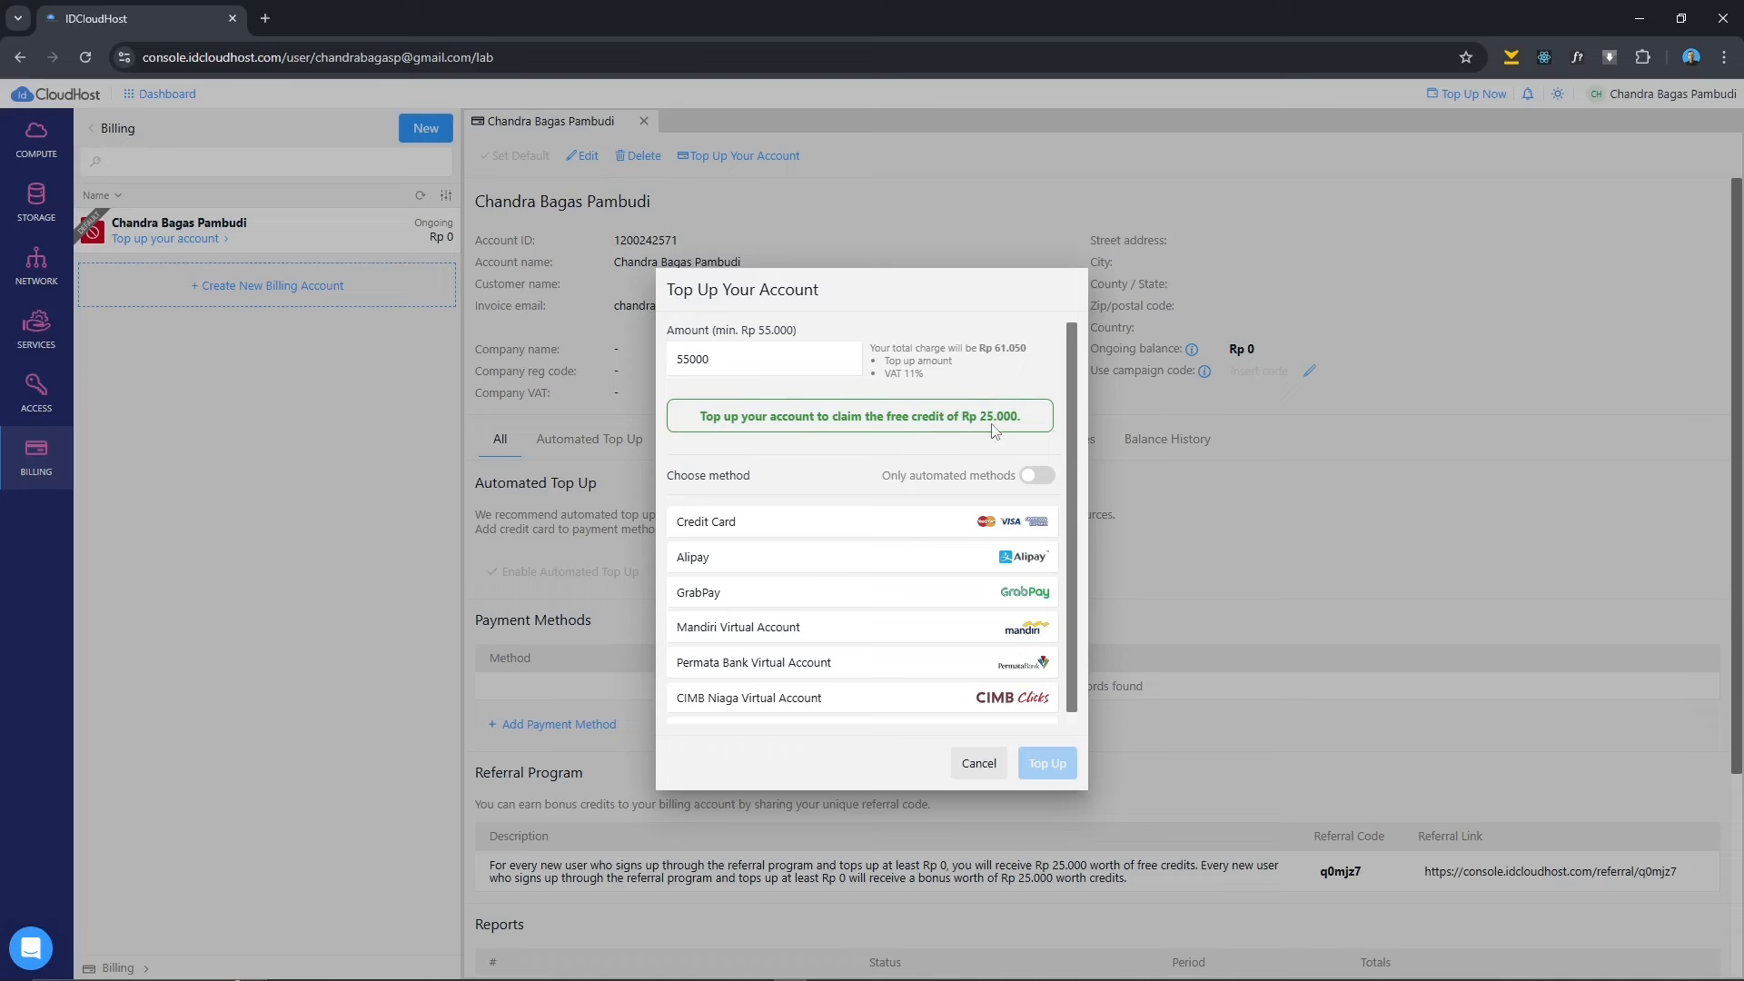
left_click(731, 360)
double_click(732, 360)
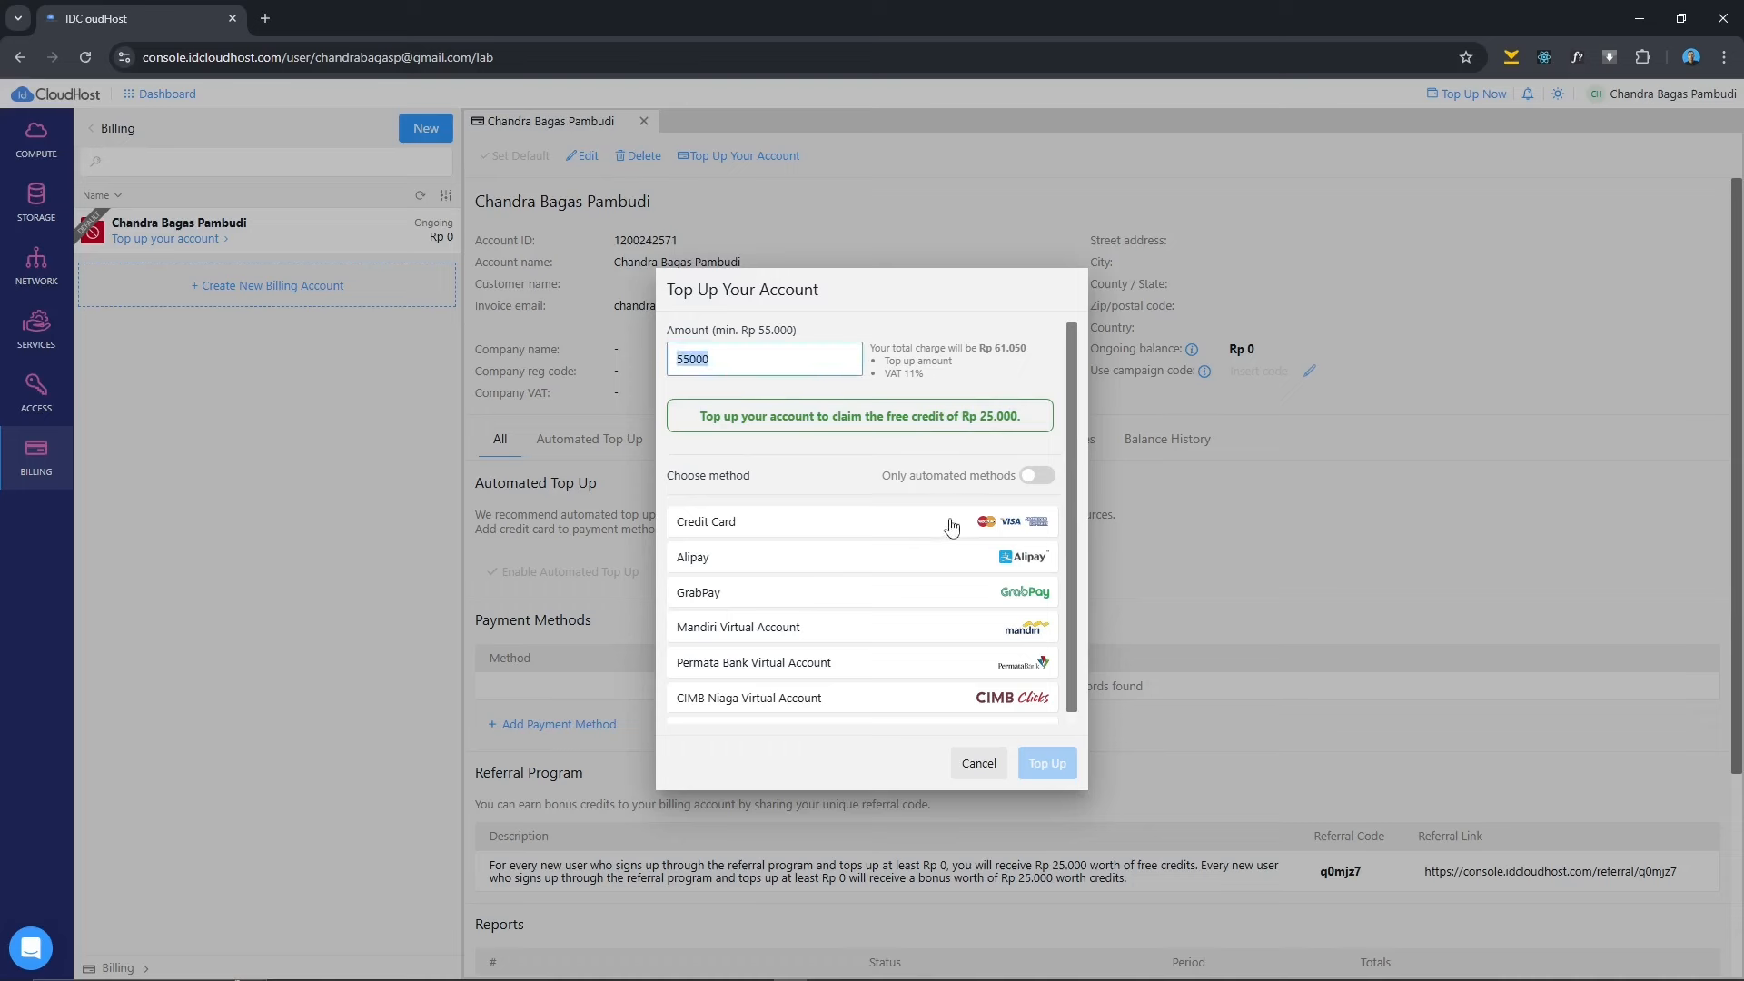
scroll(952, 527, "down", 6)
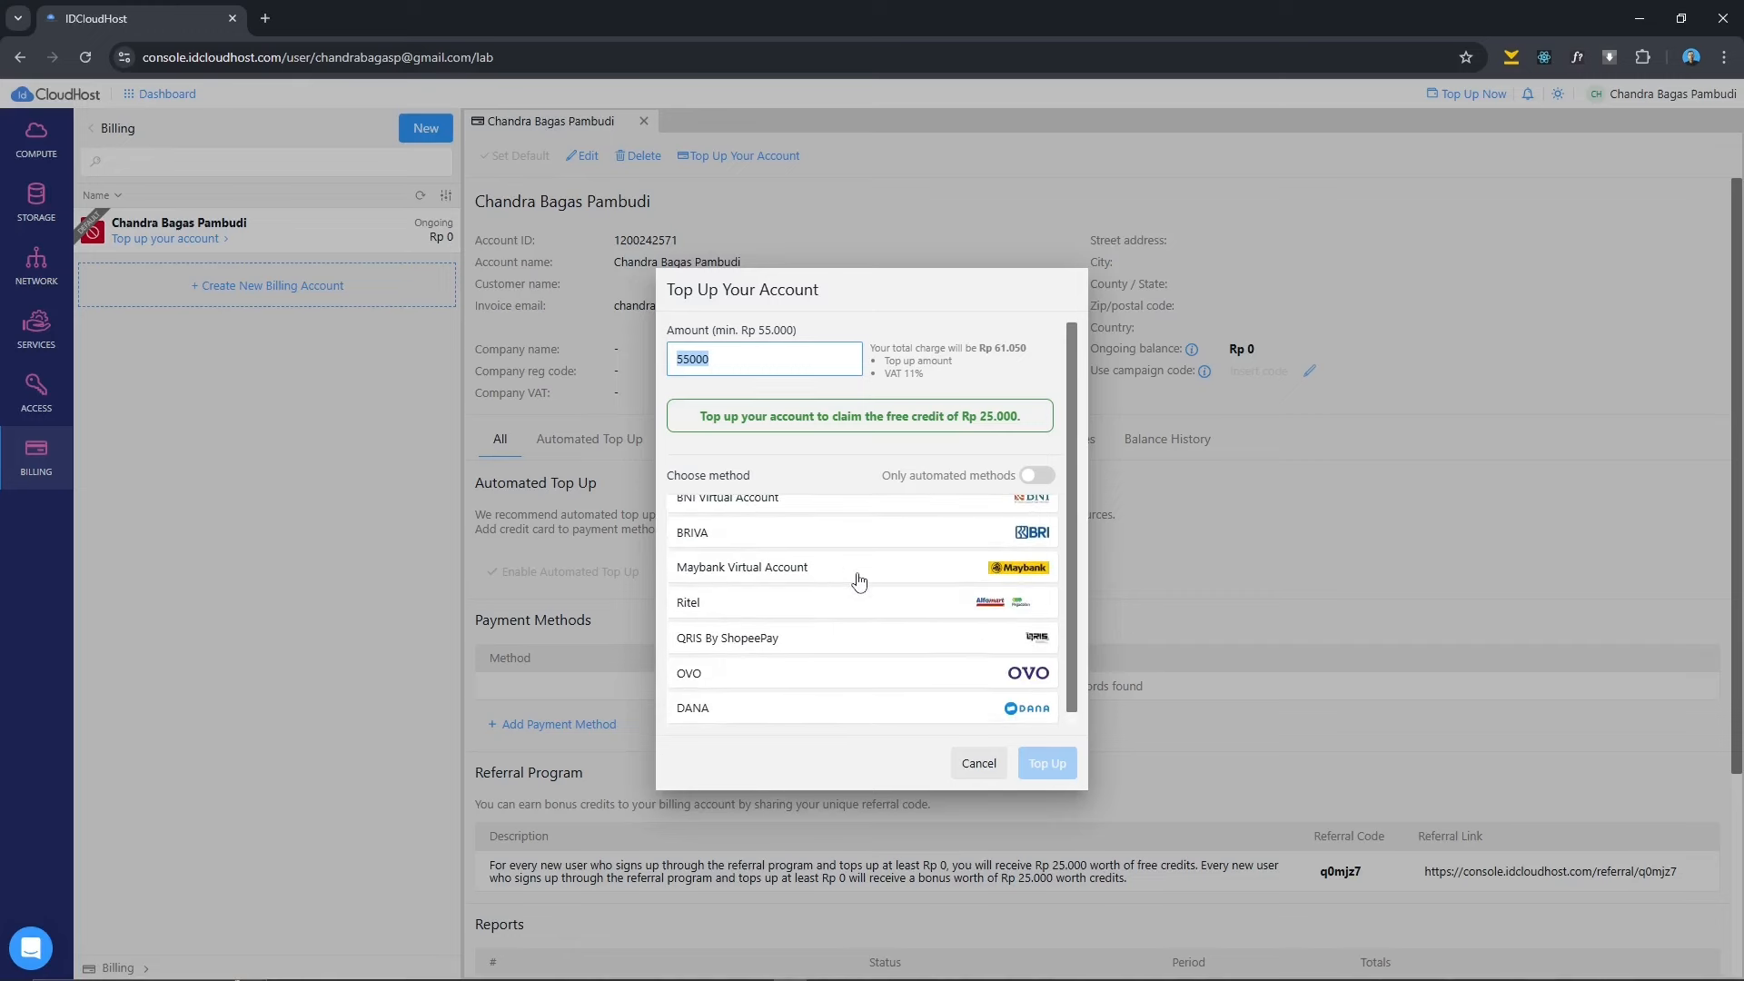
scroll(859, 582, "up", 6)
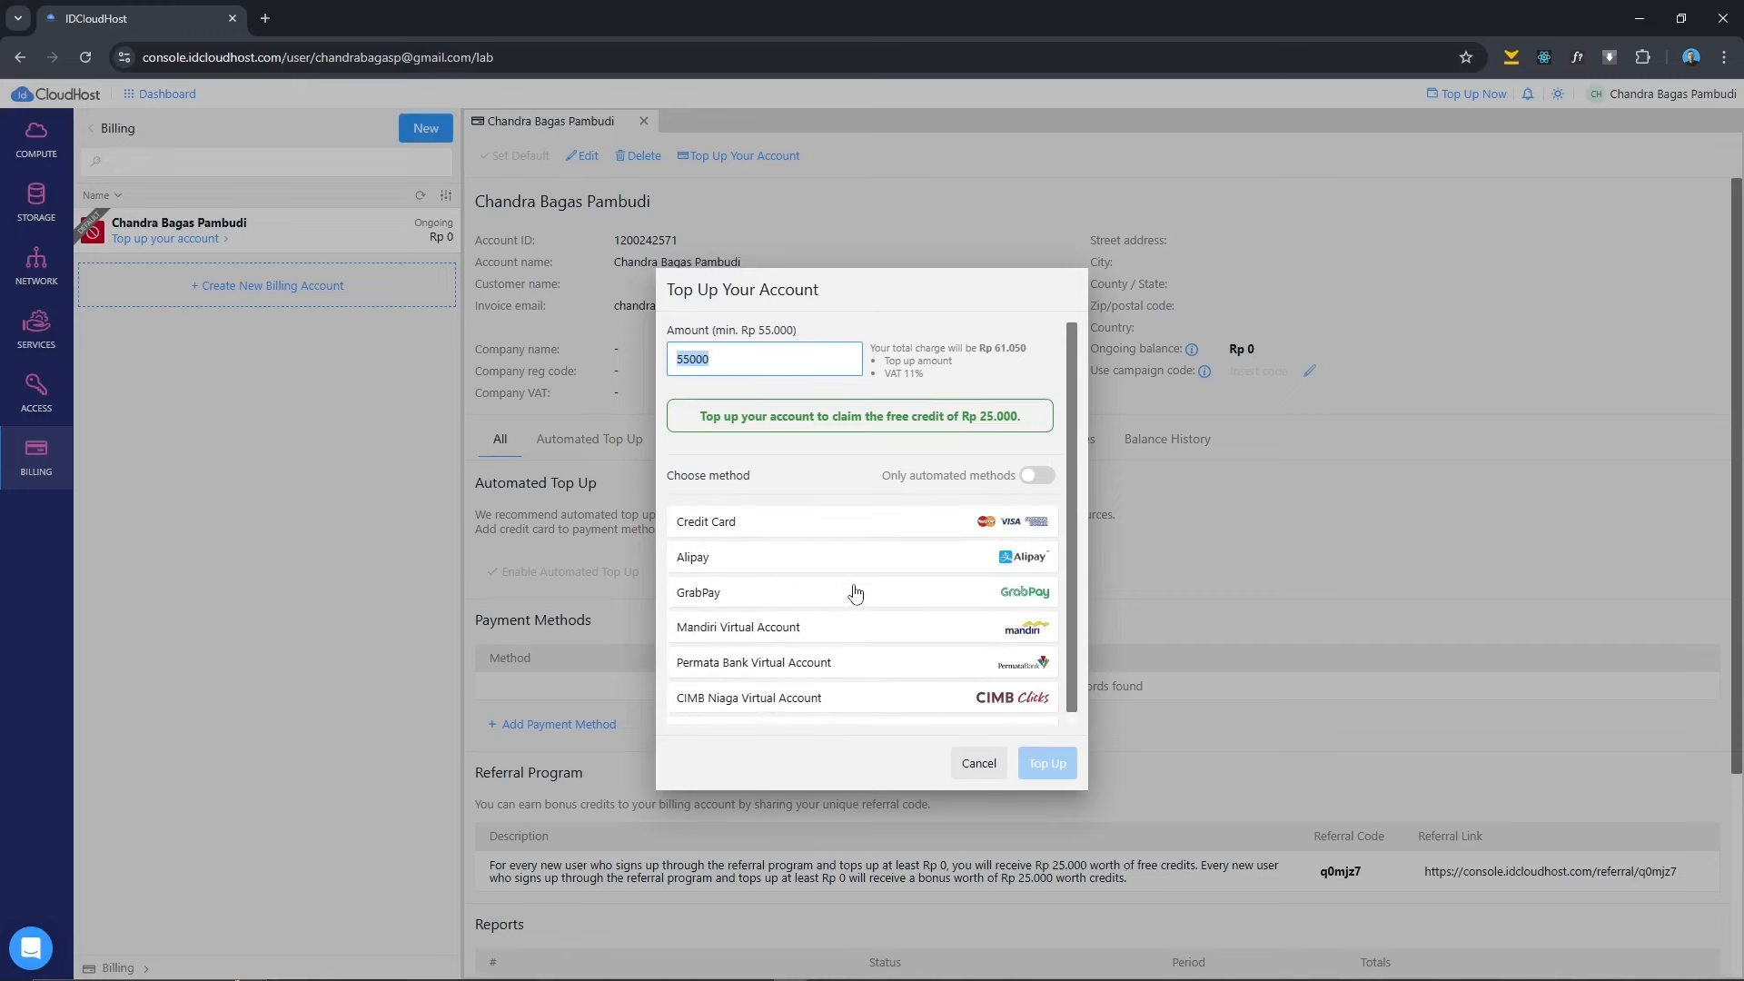
scroll(858, 590, "down", 6)
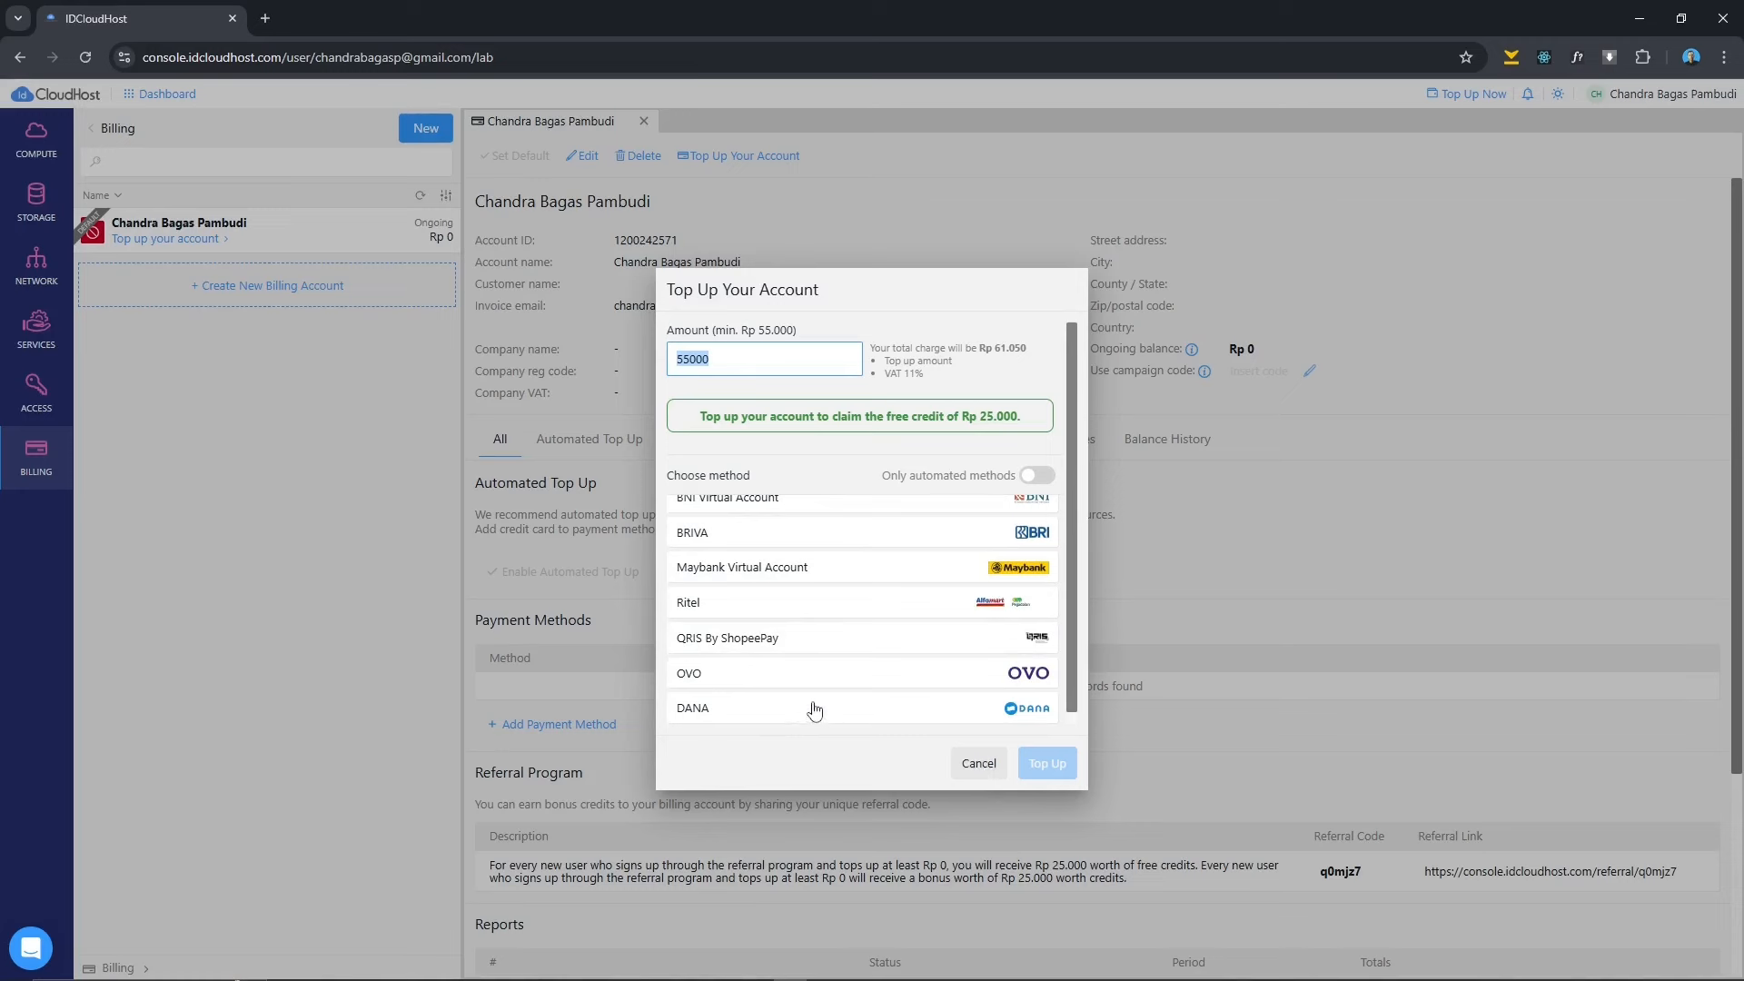
left_click(909, 715)
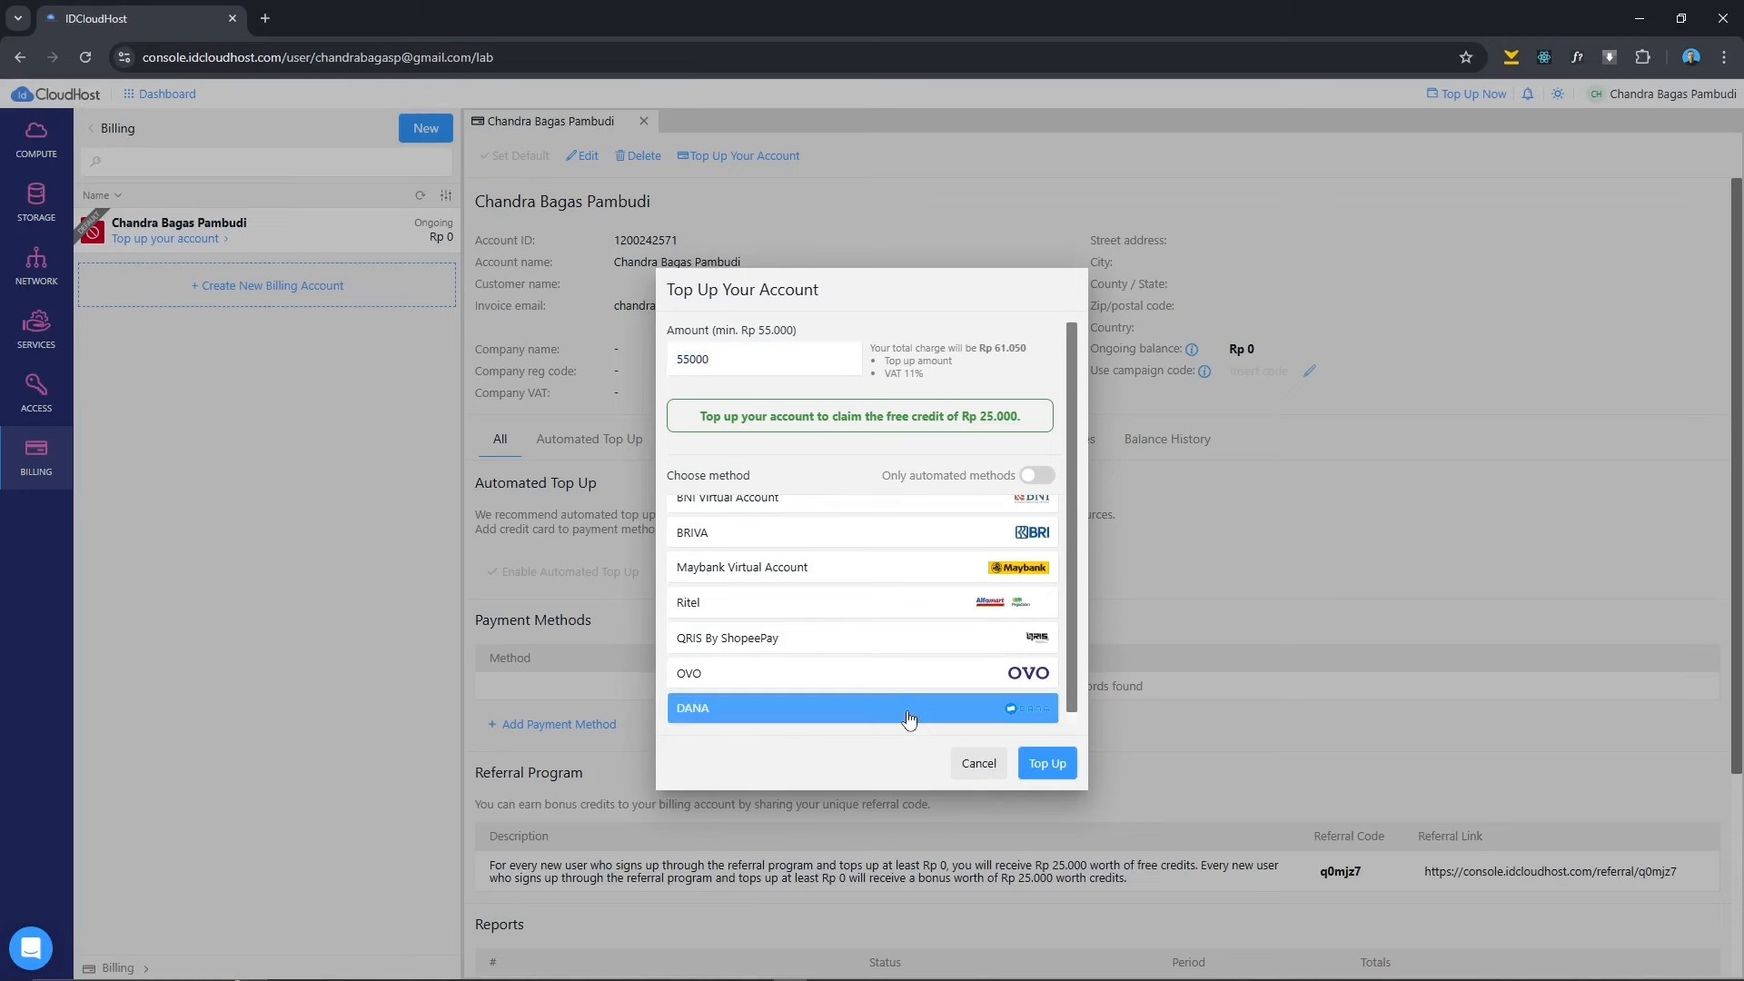
left_click(1045, 766)
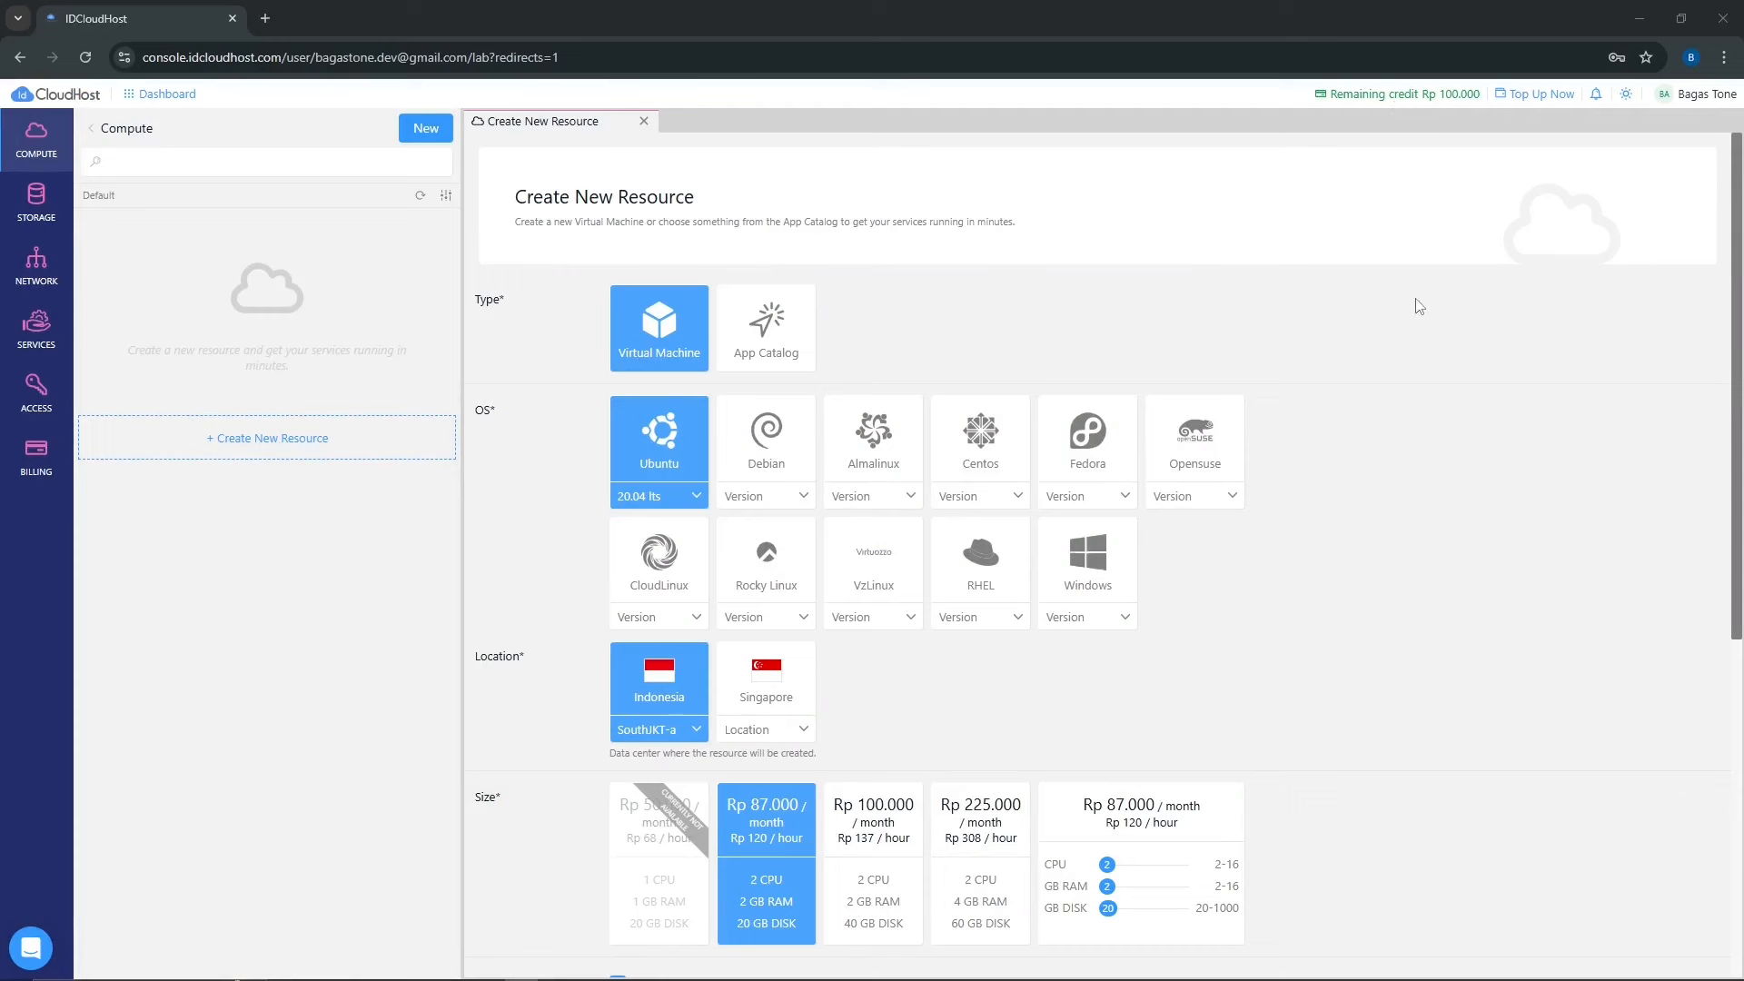
Step: Set the new resource's type to App Catalog and select LAMP with PHP v8.x
left_click(1429, 368)
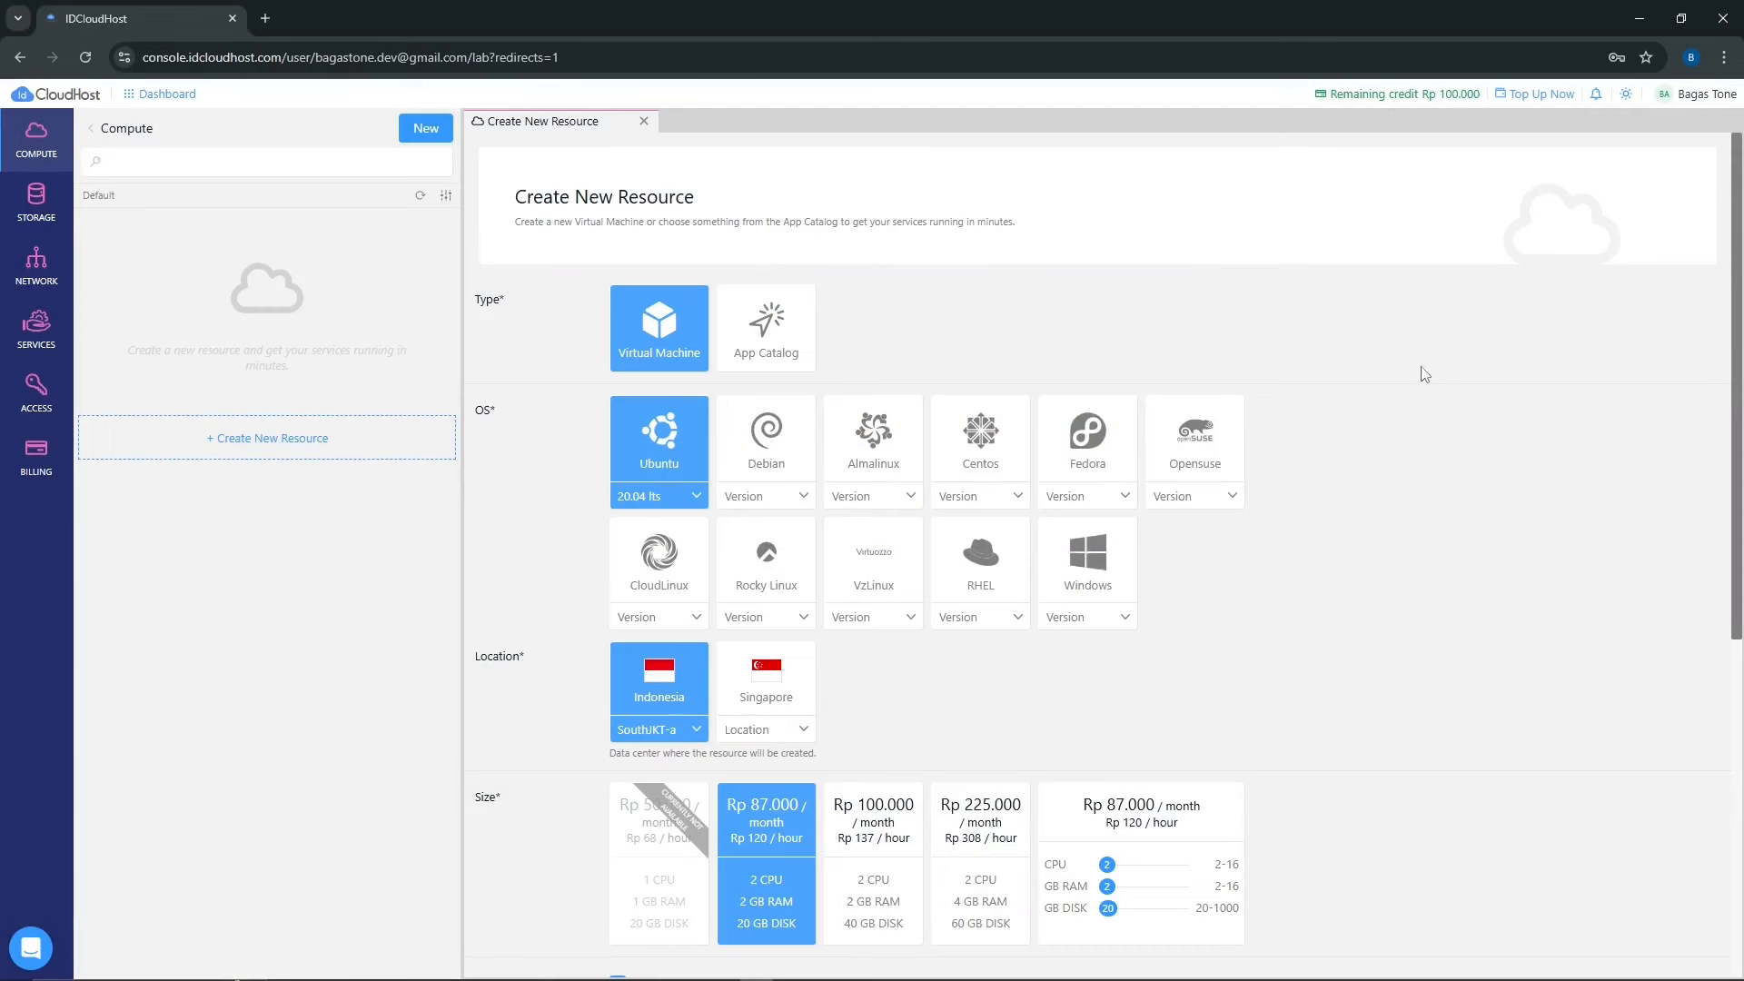
left_click(757, 348)
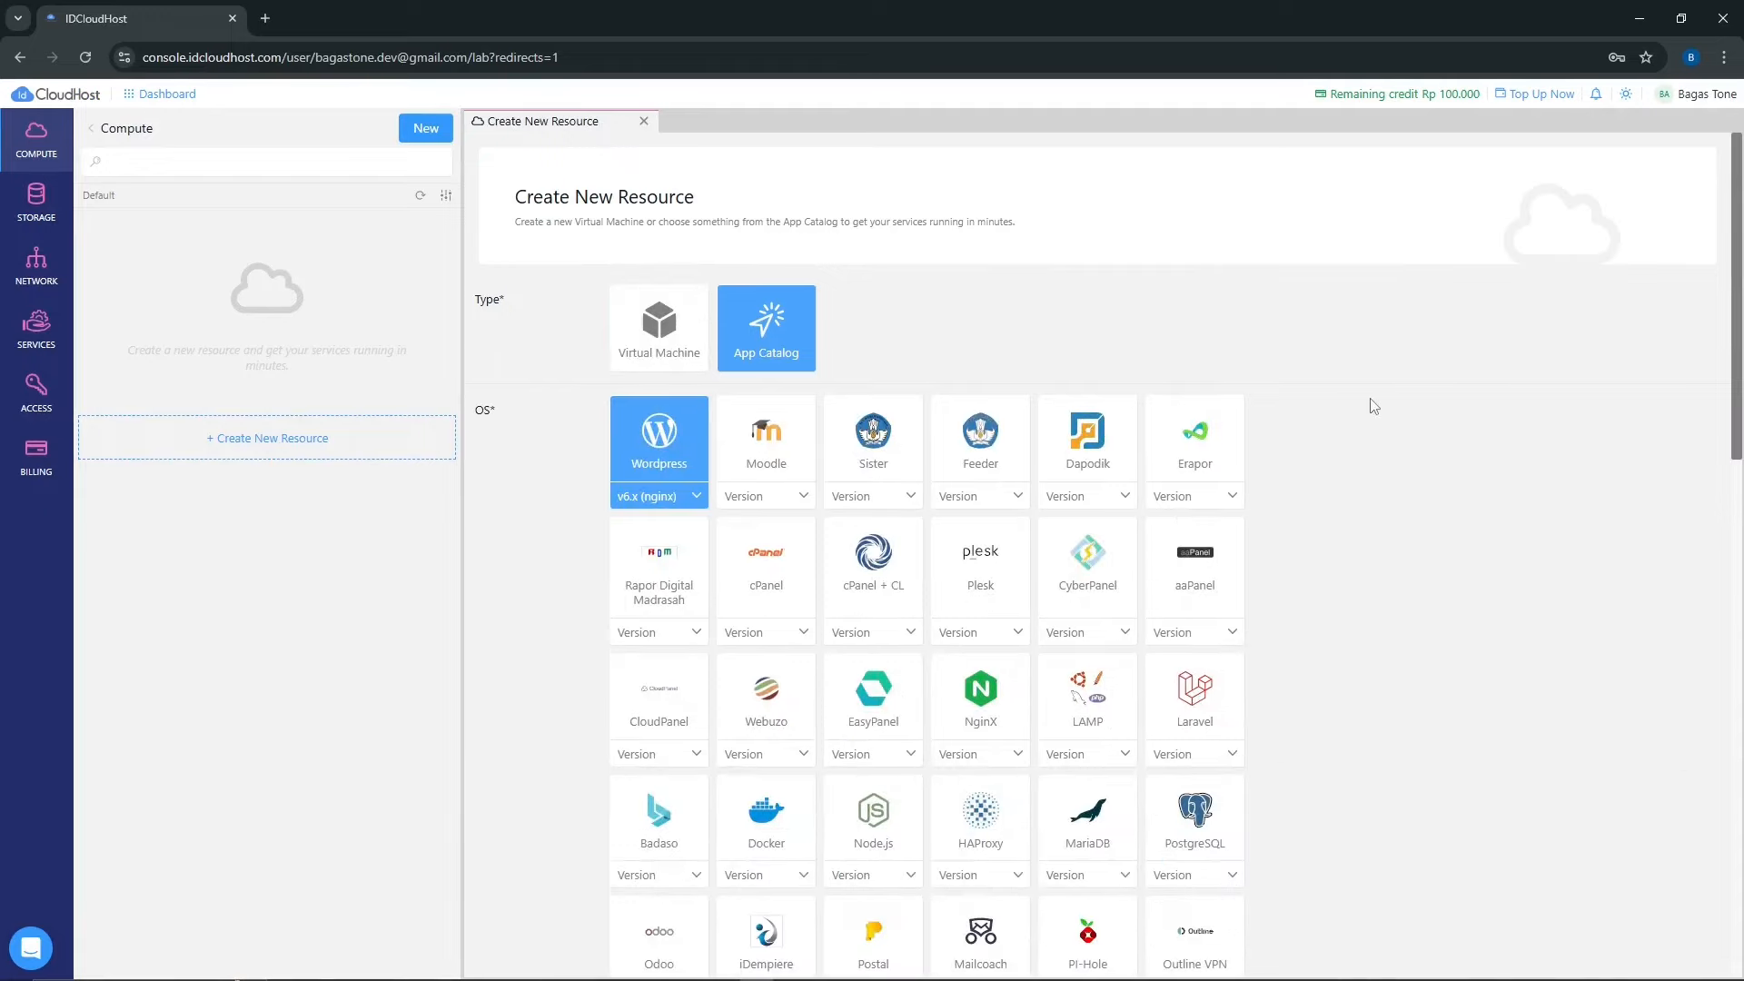
scroll(1367, 401, "down", 2)
left_click(1067, 532)
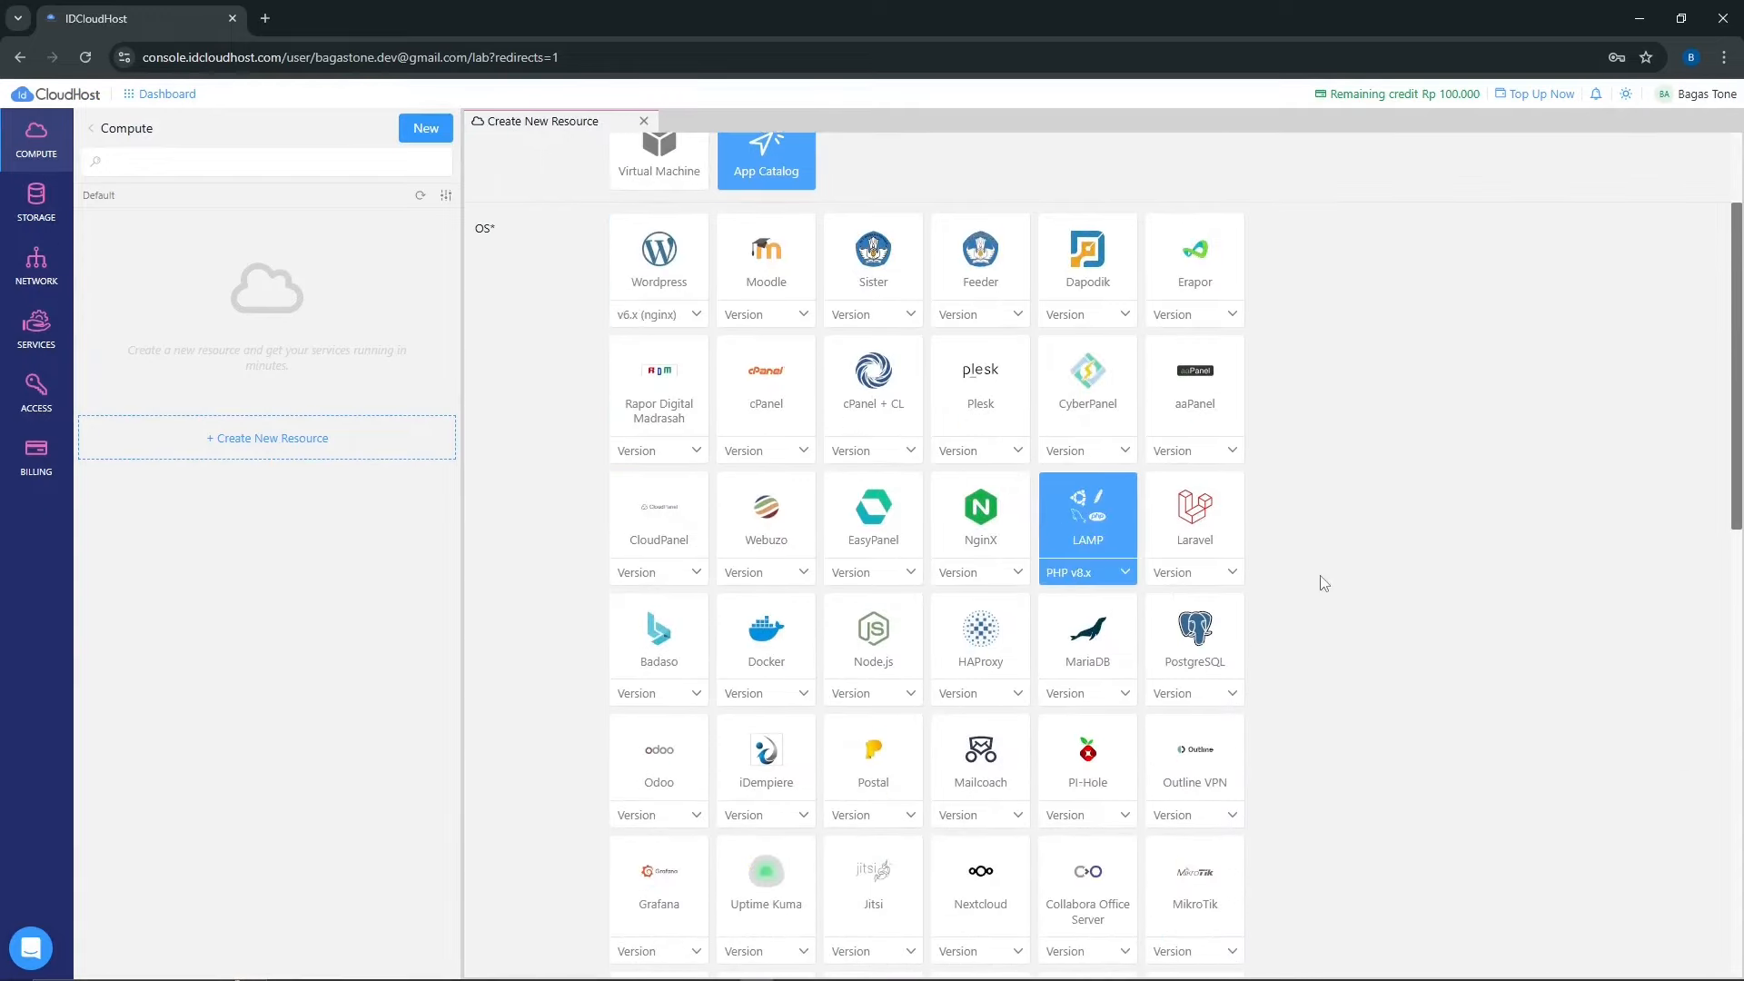
Step: Select the Rp 100.000 per month size with 2 CPU, 2 GB RAM and 40 GB disk for the new resource
scroll(1326, 582, "down", 3)
scroll(1326, 583, "down", 5)
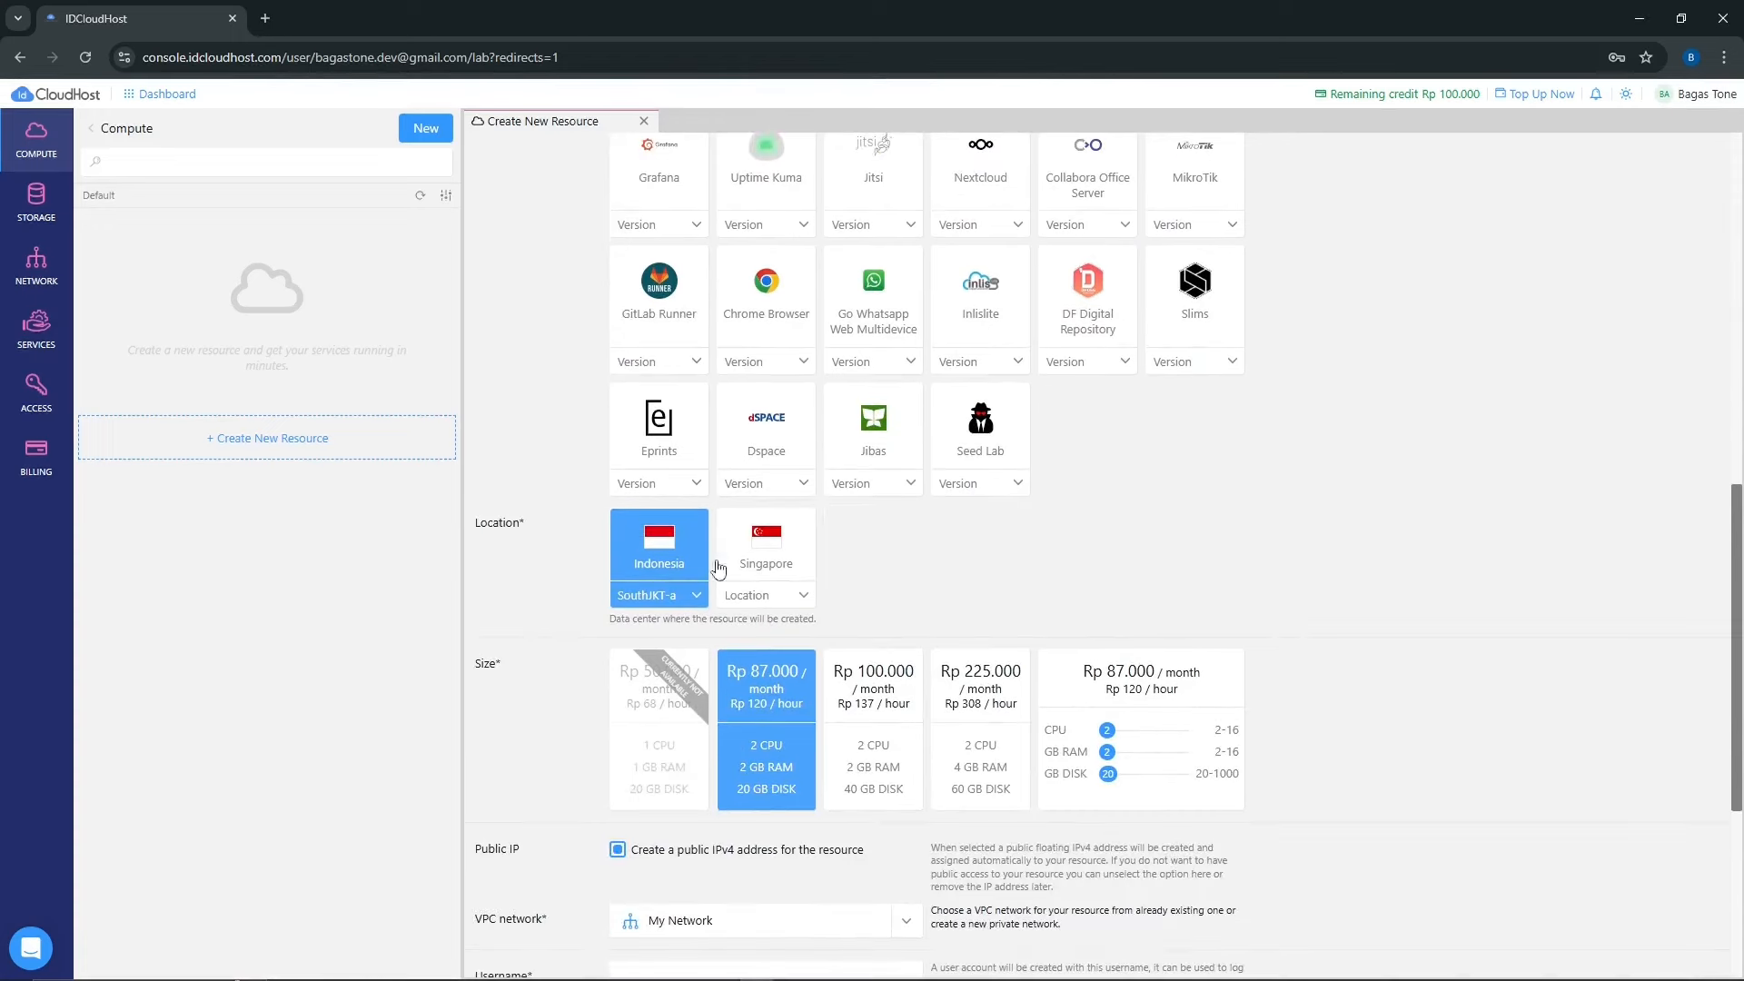
scroll(1151, 563, "down", 2)
left_click(1151, 563)
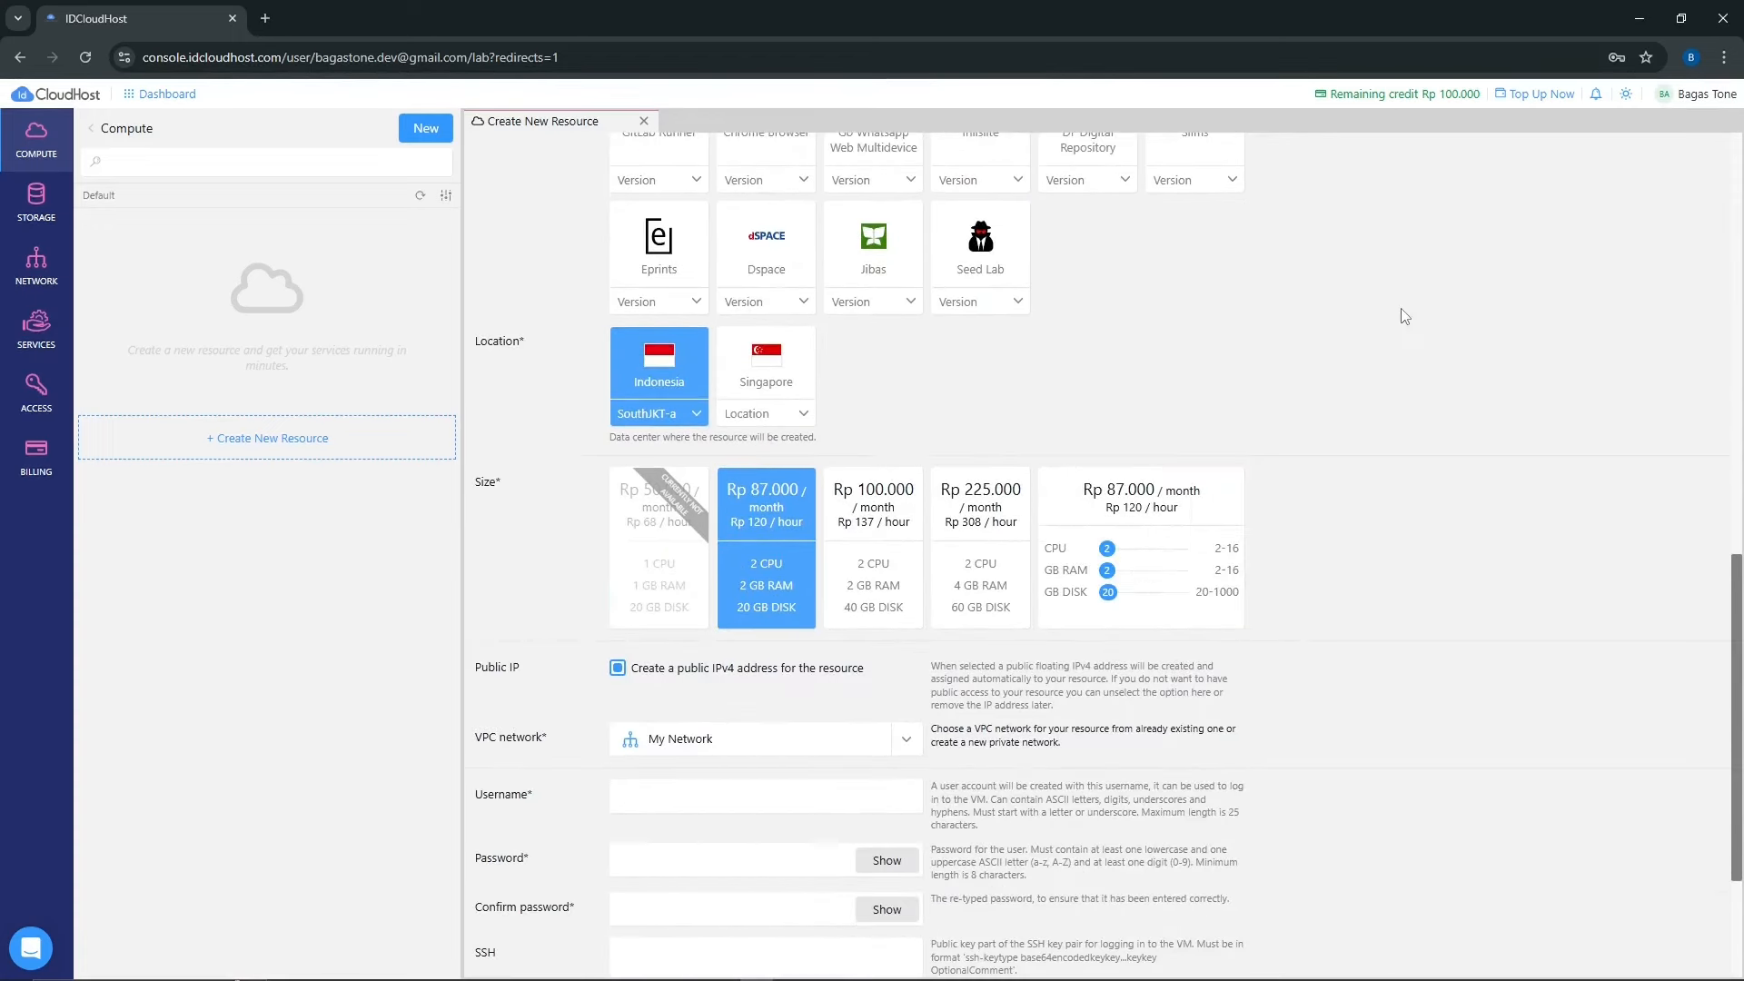
left_click(879, 527)
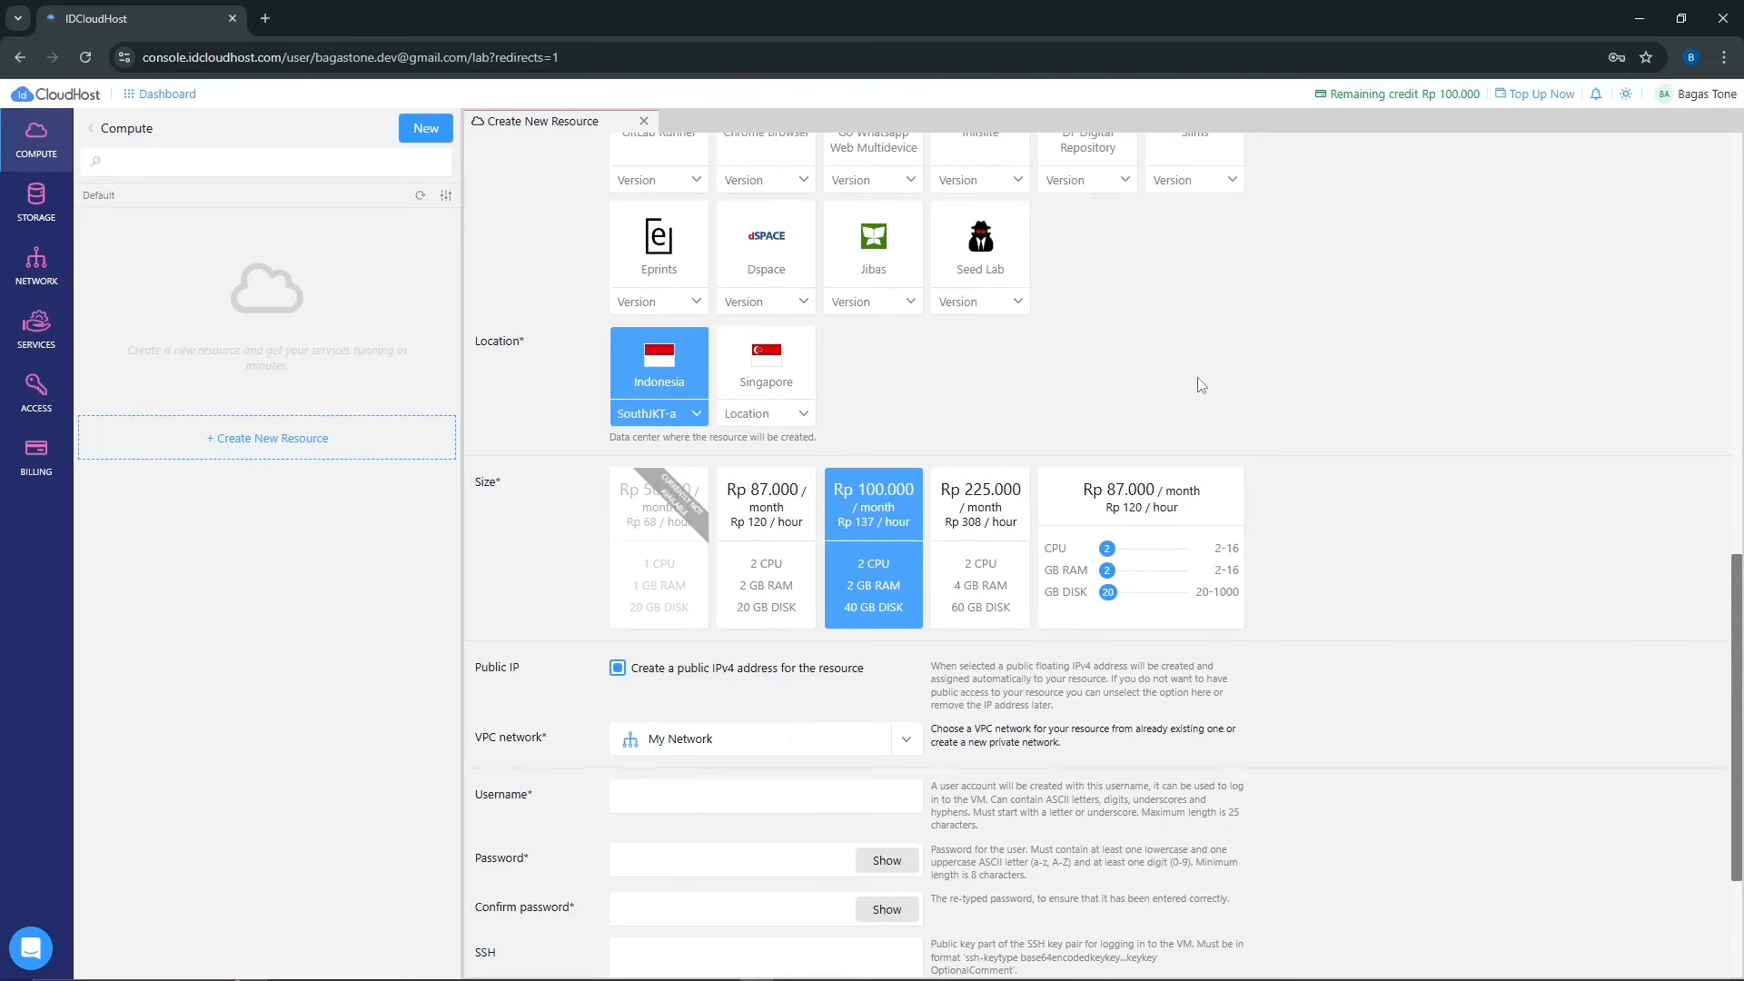
Step: Try a custom size with 12 CPU, 34 GB RAM and 920 GB disk, and return to the Rp 100.000 plan
left_click_drag(1106, 548, 1158, 595)
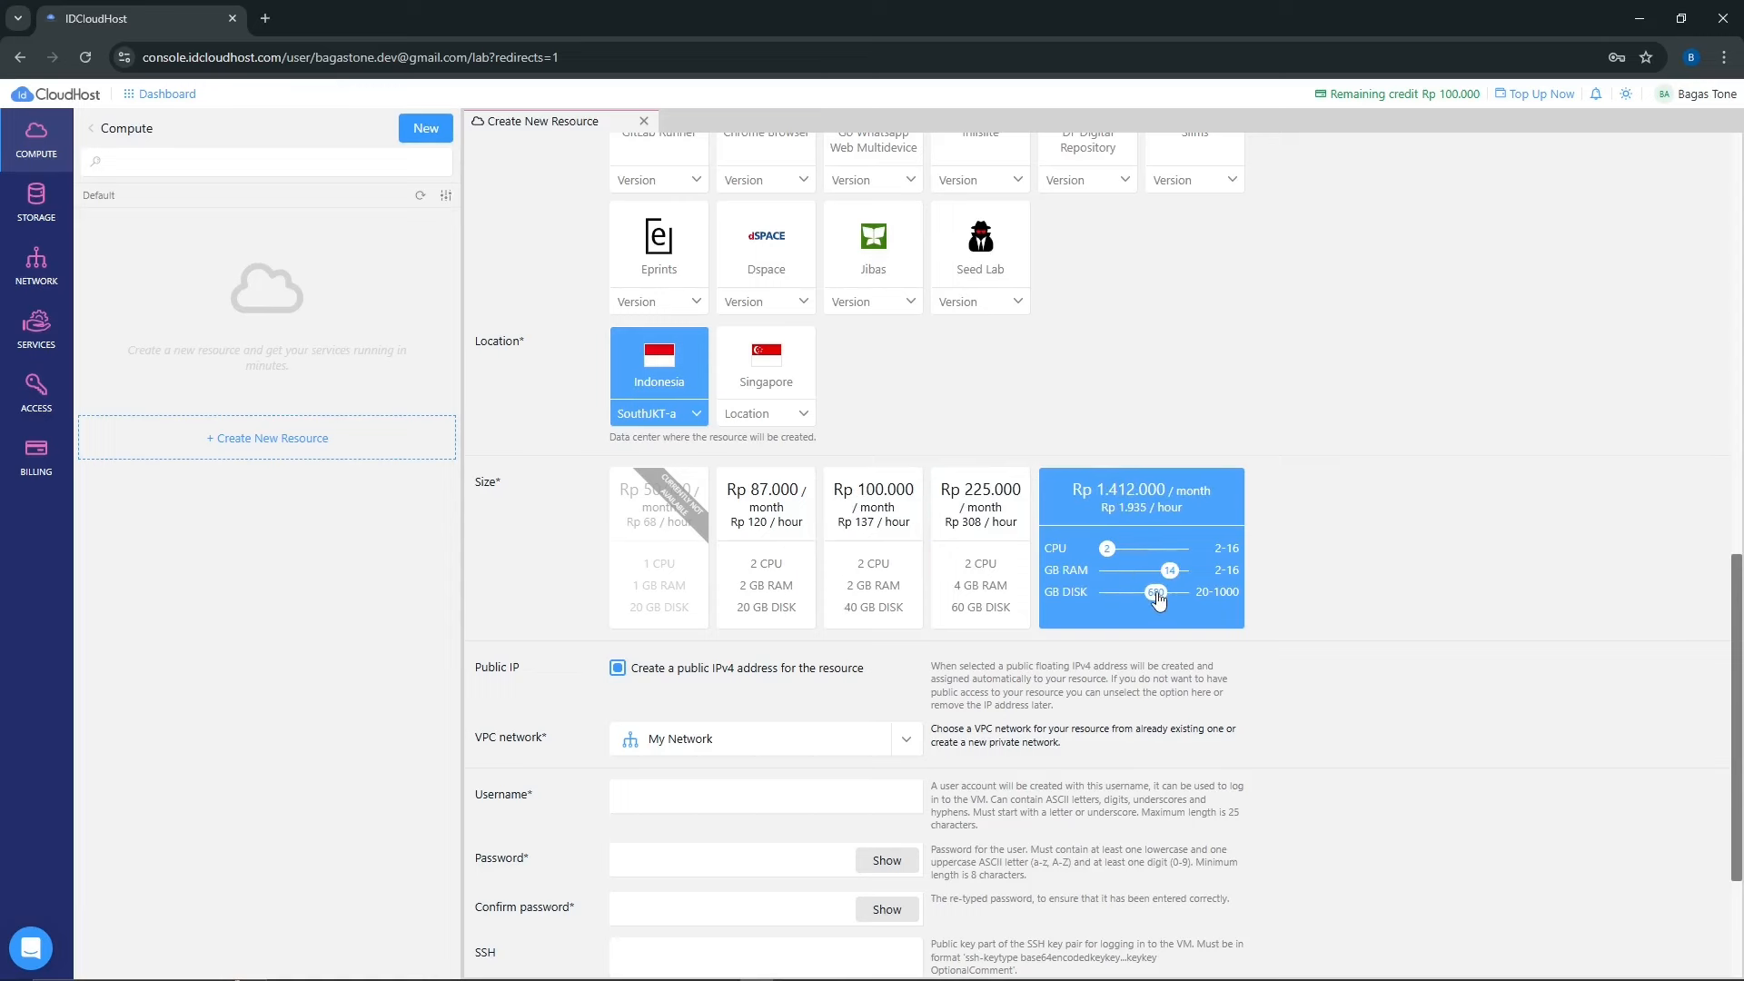
left_click_drag(1106, 548, 1176, 606)
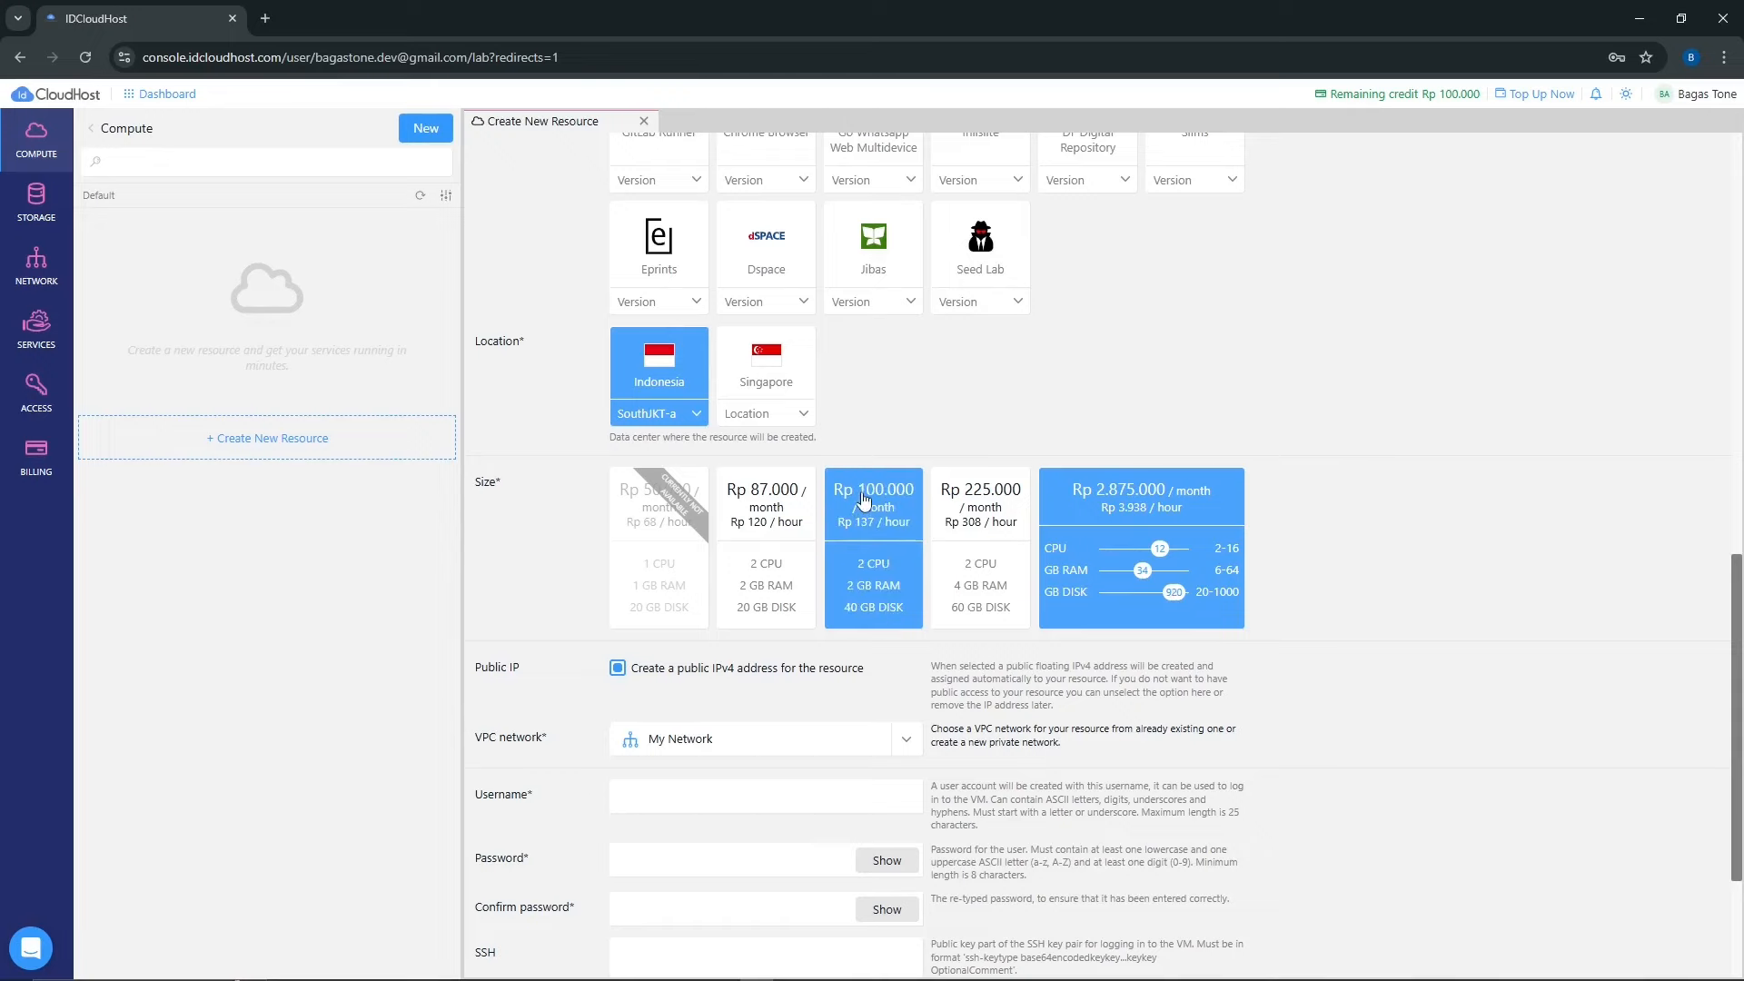
left_click(825, 491)
Step: Fill in the username for the VM's user account
scroll(658, 552, "down", 3)
left_click(659, 552)
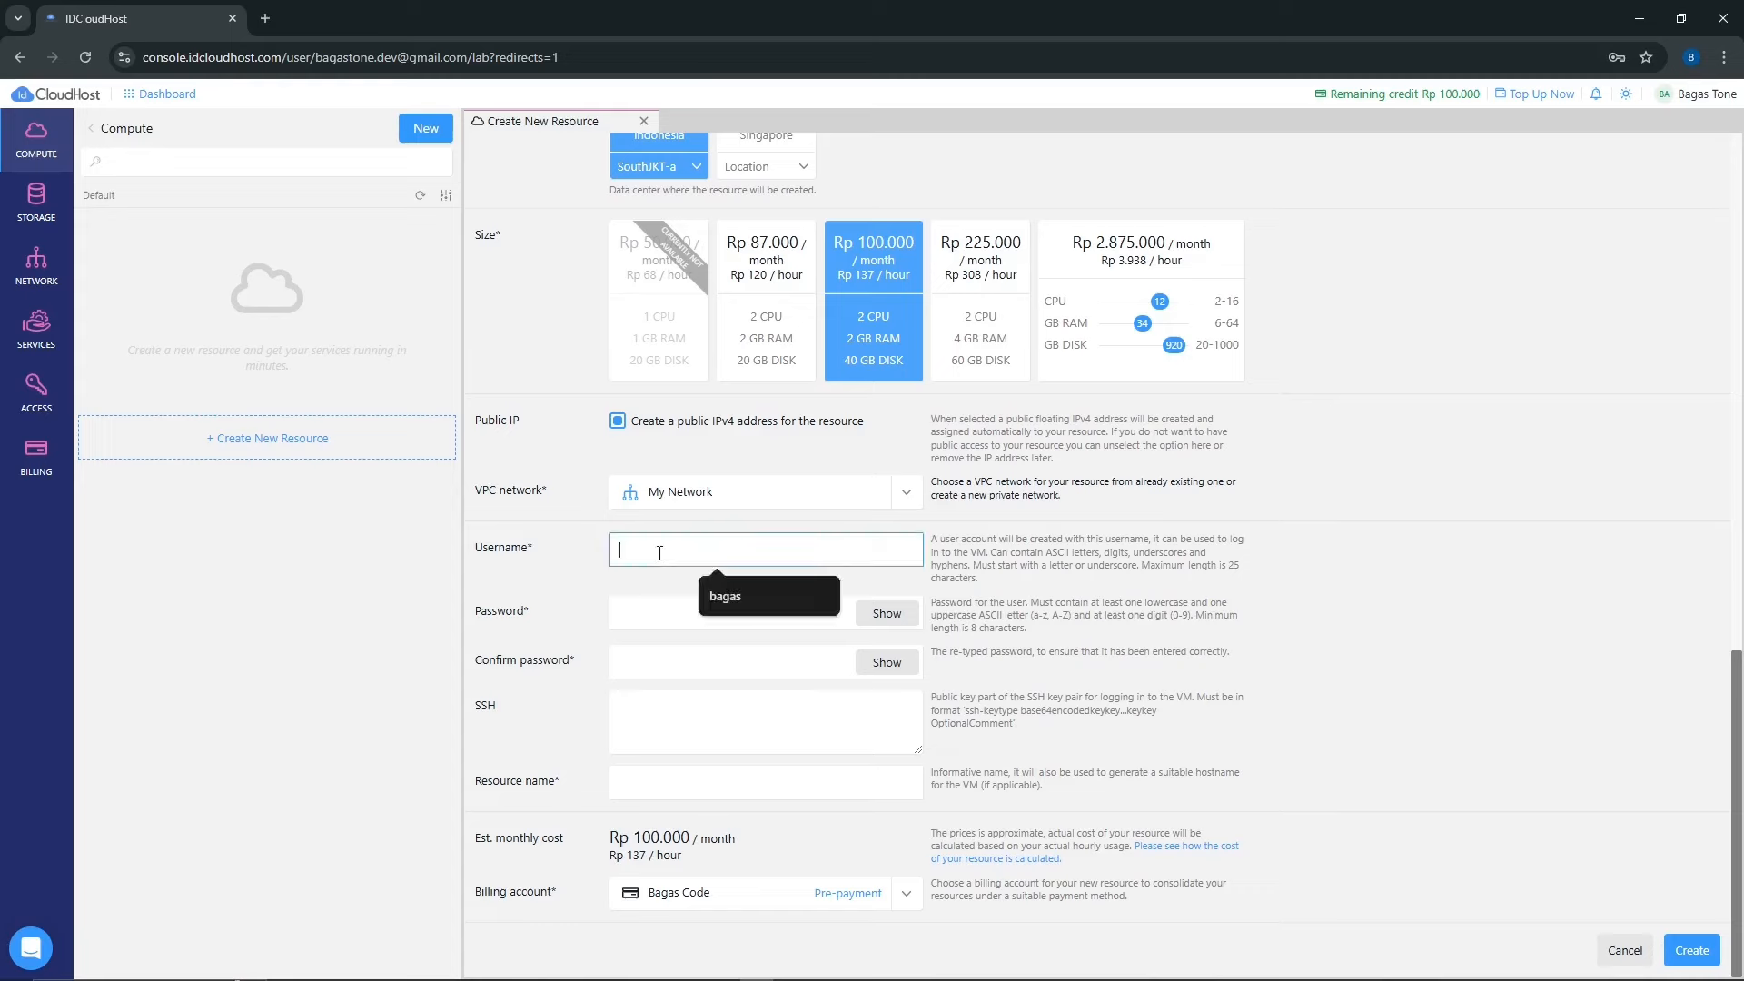
type("bagas")
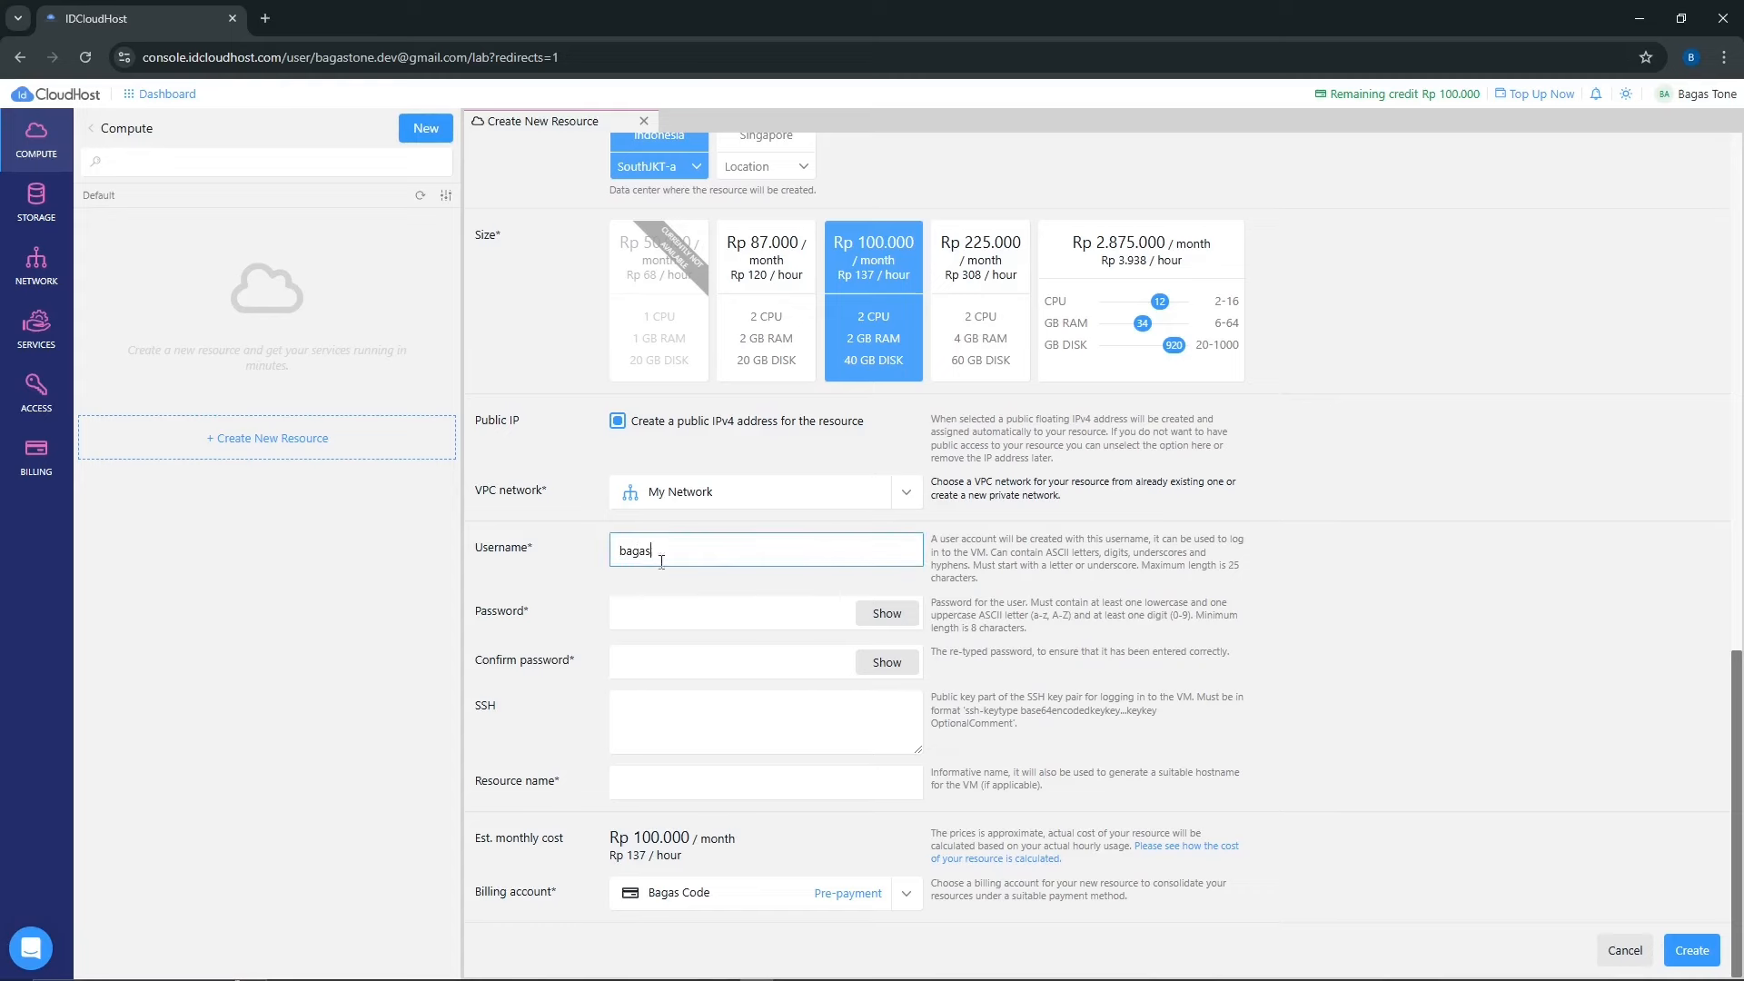
Step: Enter the VM user's own password instead of the suggested one and repeat it in the confirmation field
left_click(661, 602)
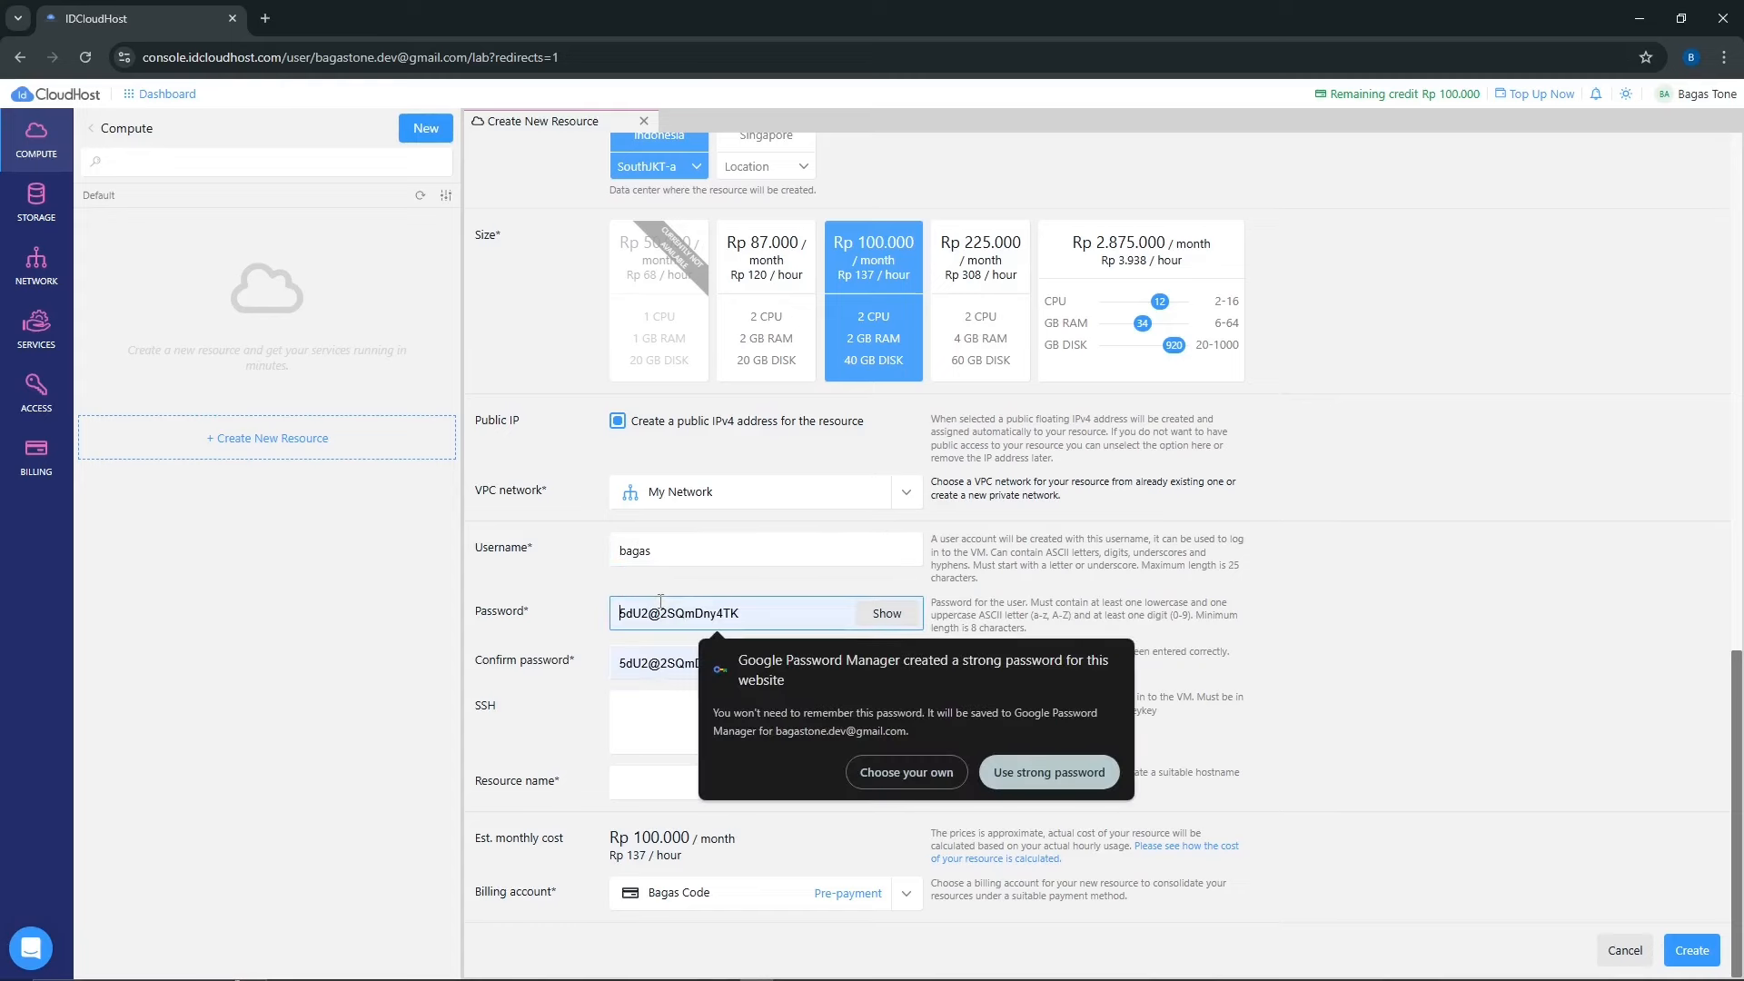
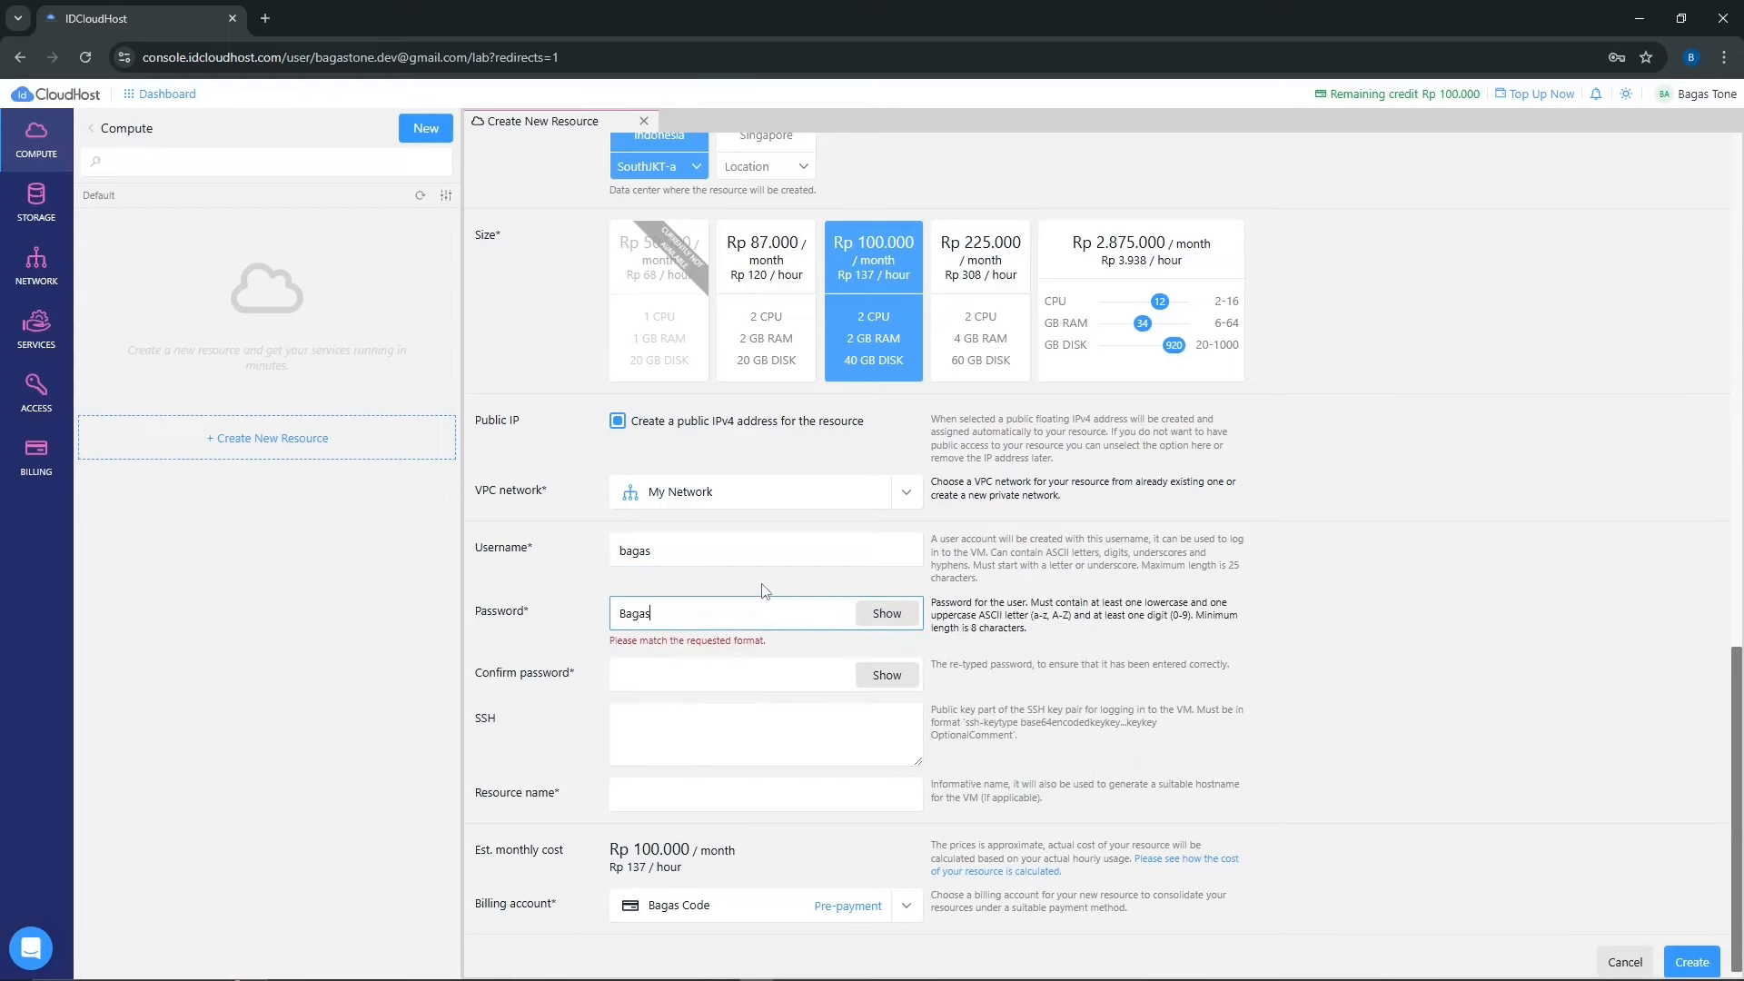
left_click(865, 622)
left_click(785, 613)
left_click(887, 615)
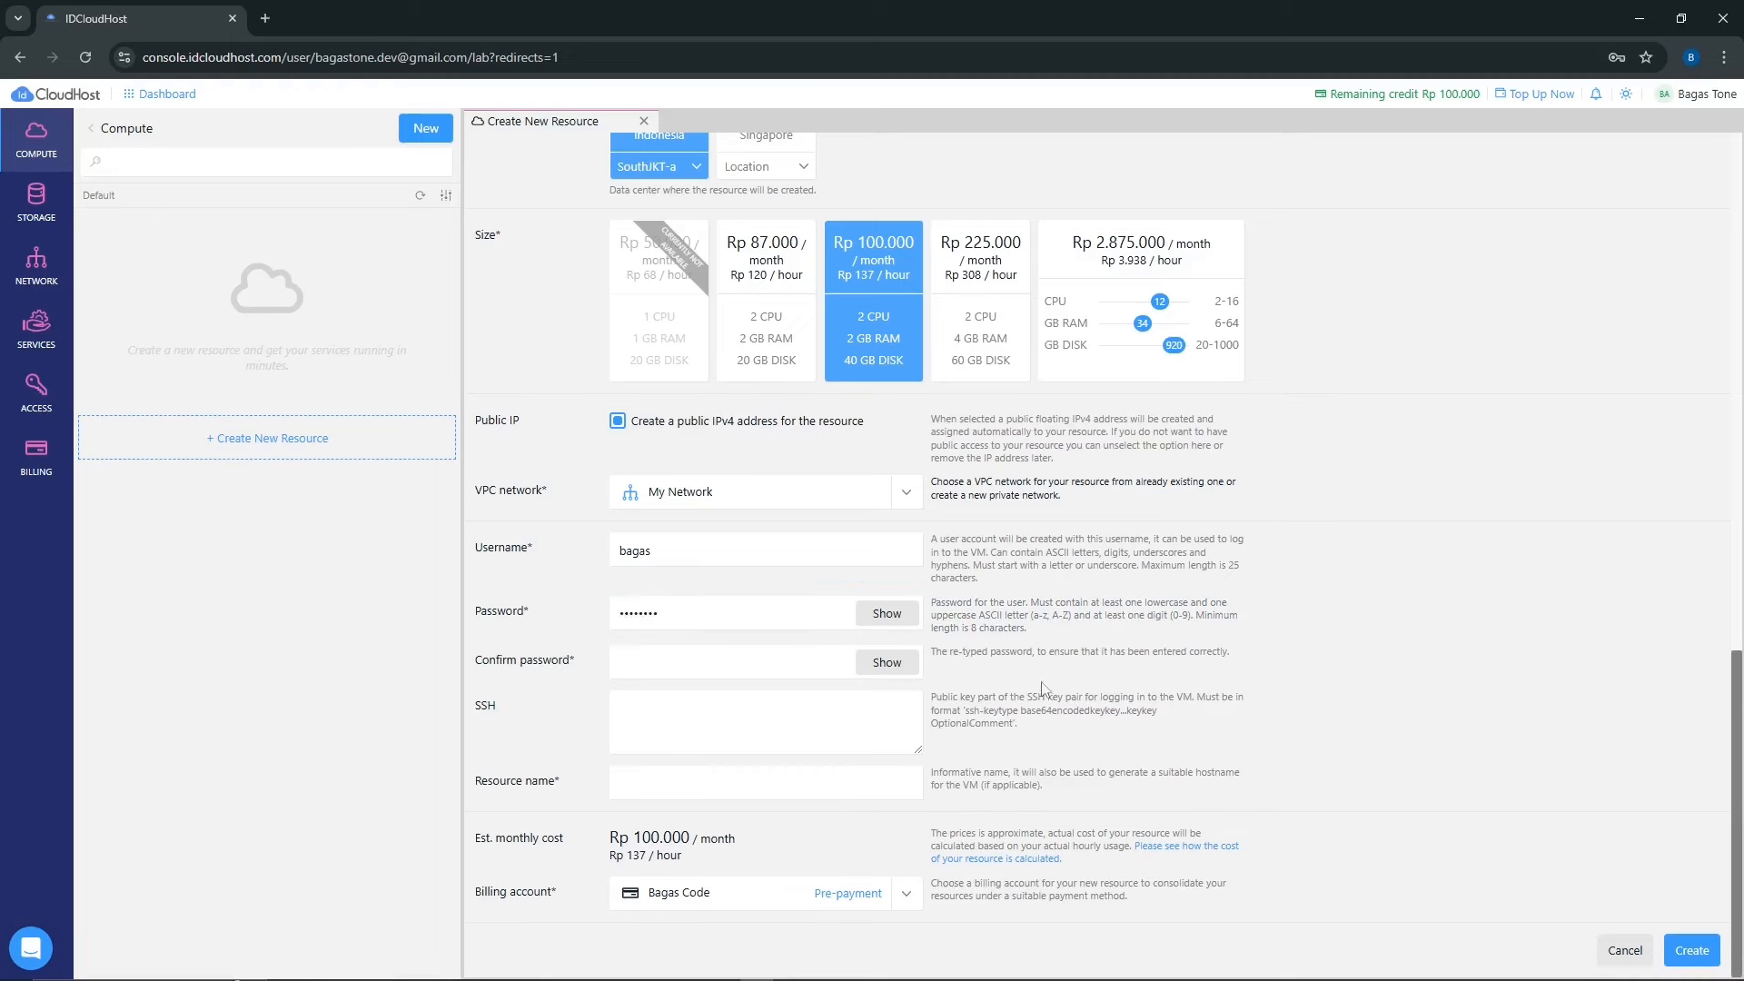
left_click(781, 658)
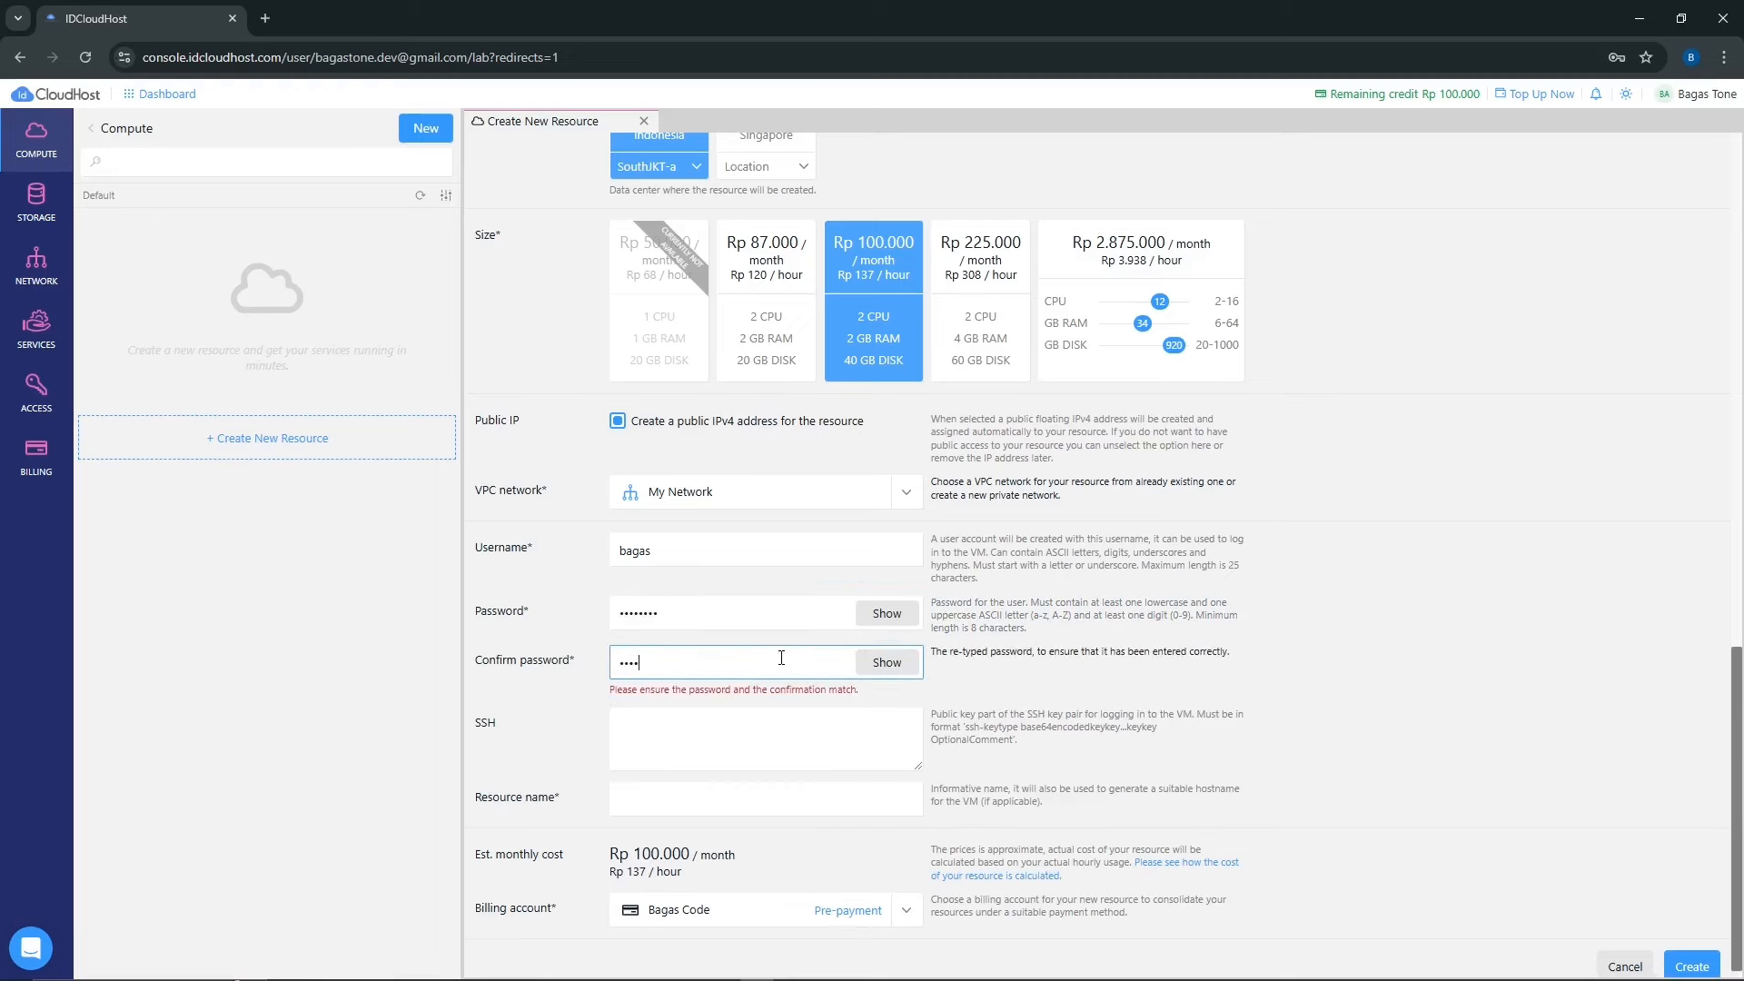
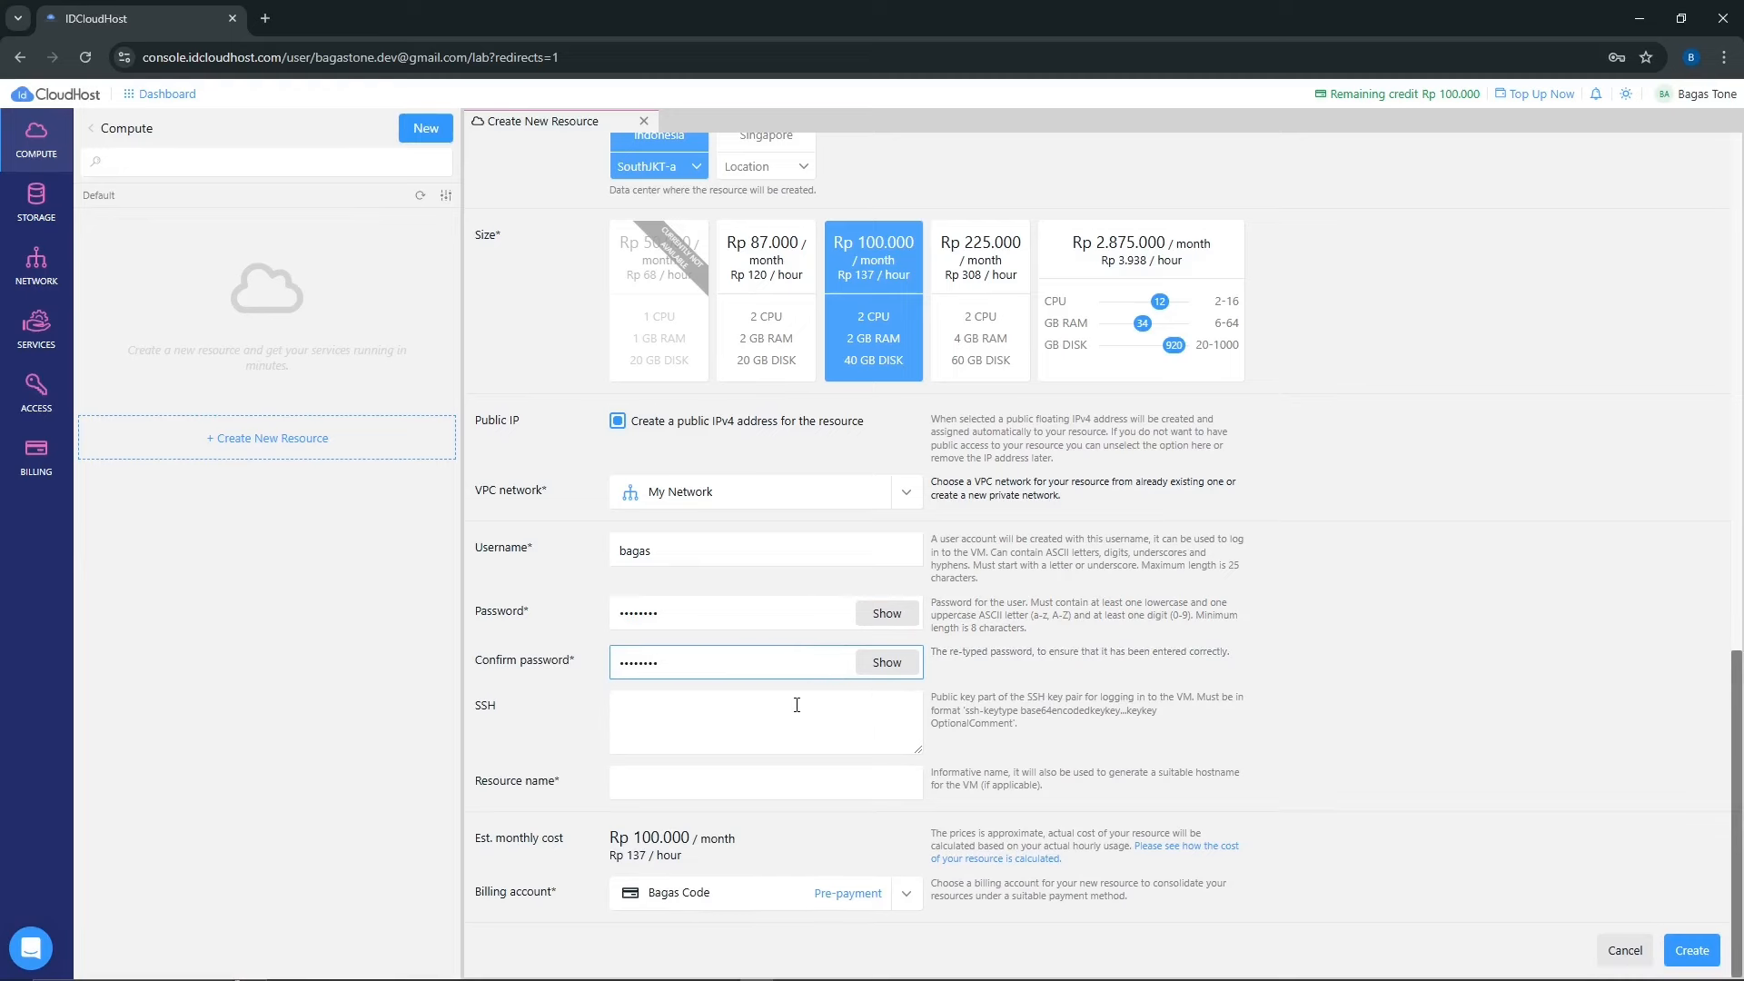
Step: Name the resource myserver and review its billing account and estimated monthly cost
left_click(706, 739)
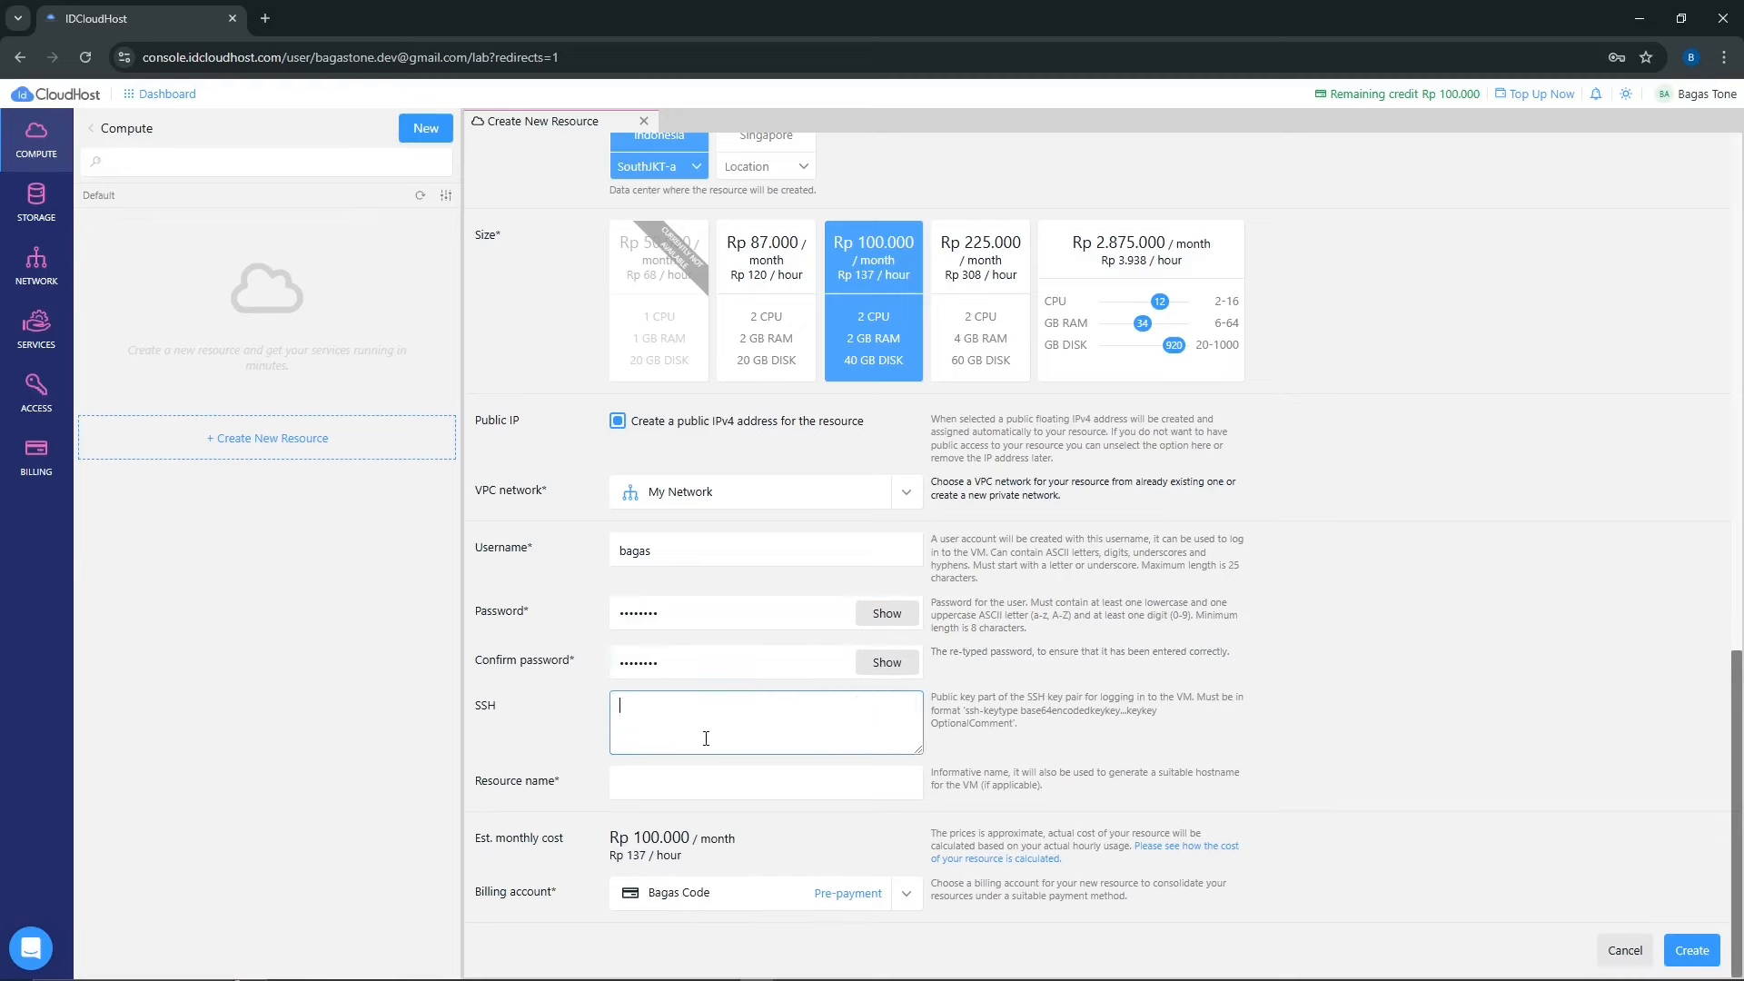
left_click(665, 786)
type("myserver")
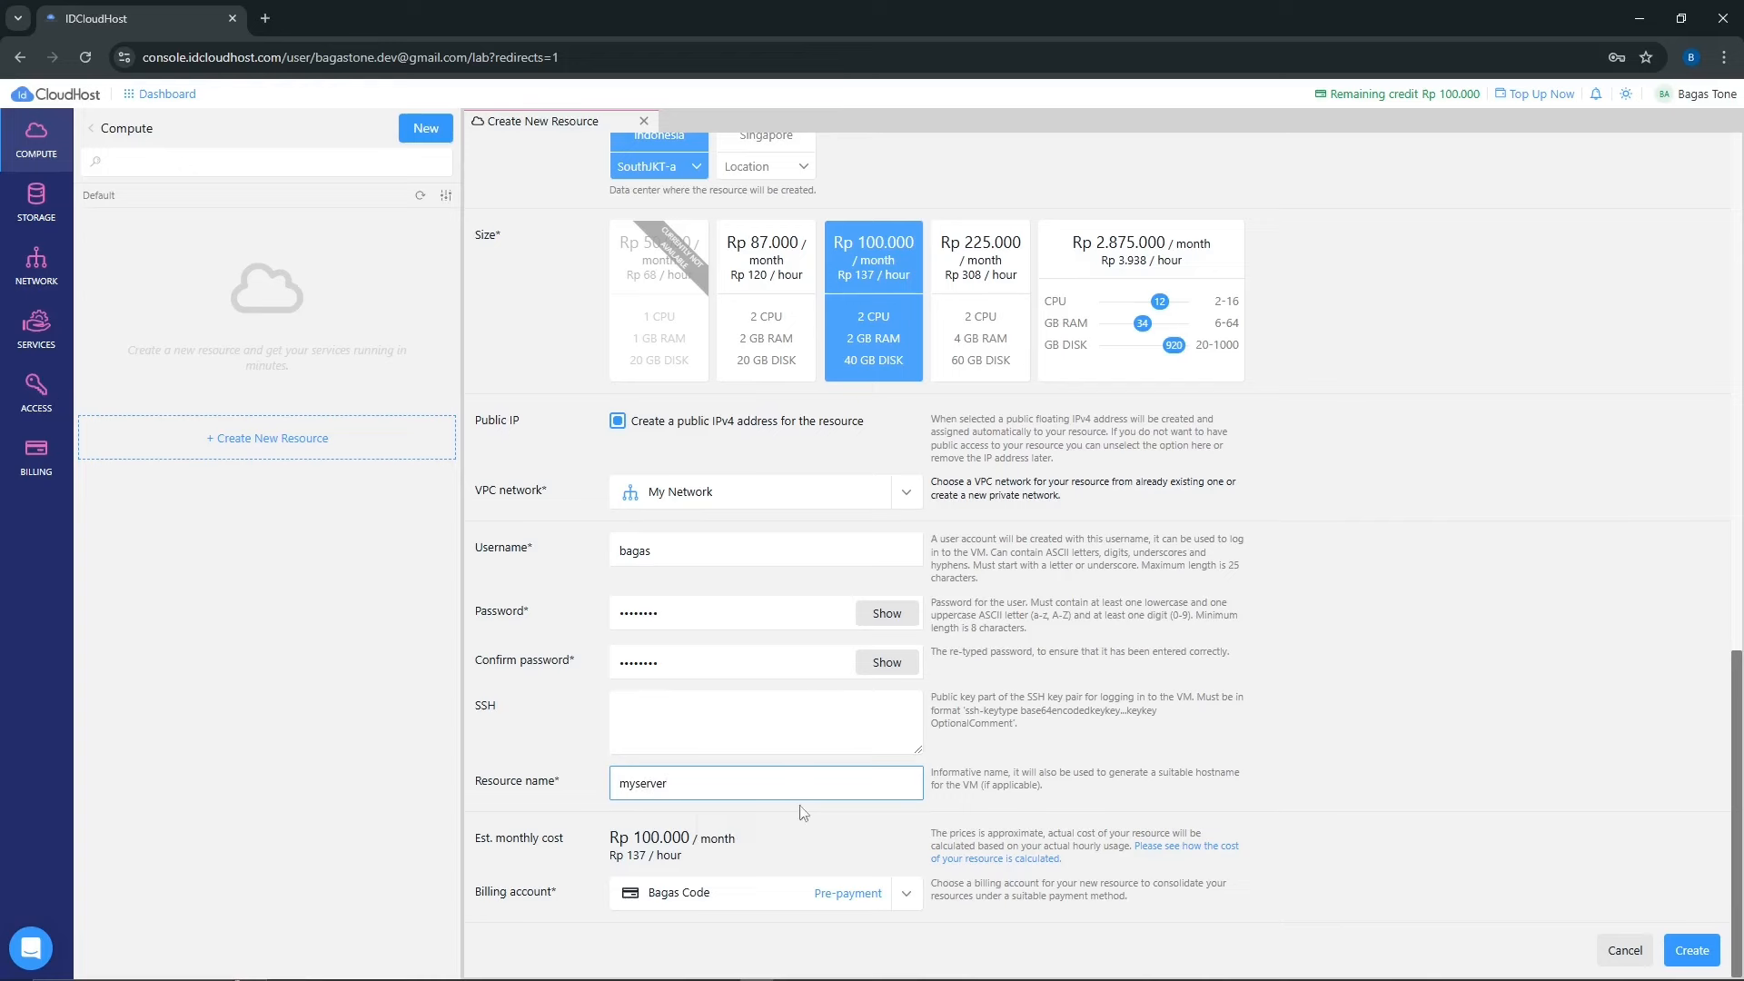
left_click(900, 904)
left_click(1574, 742)
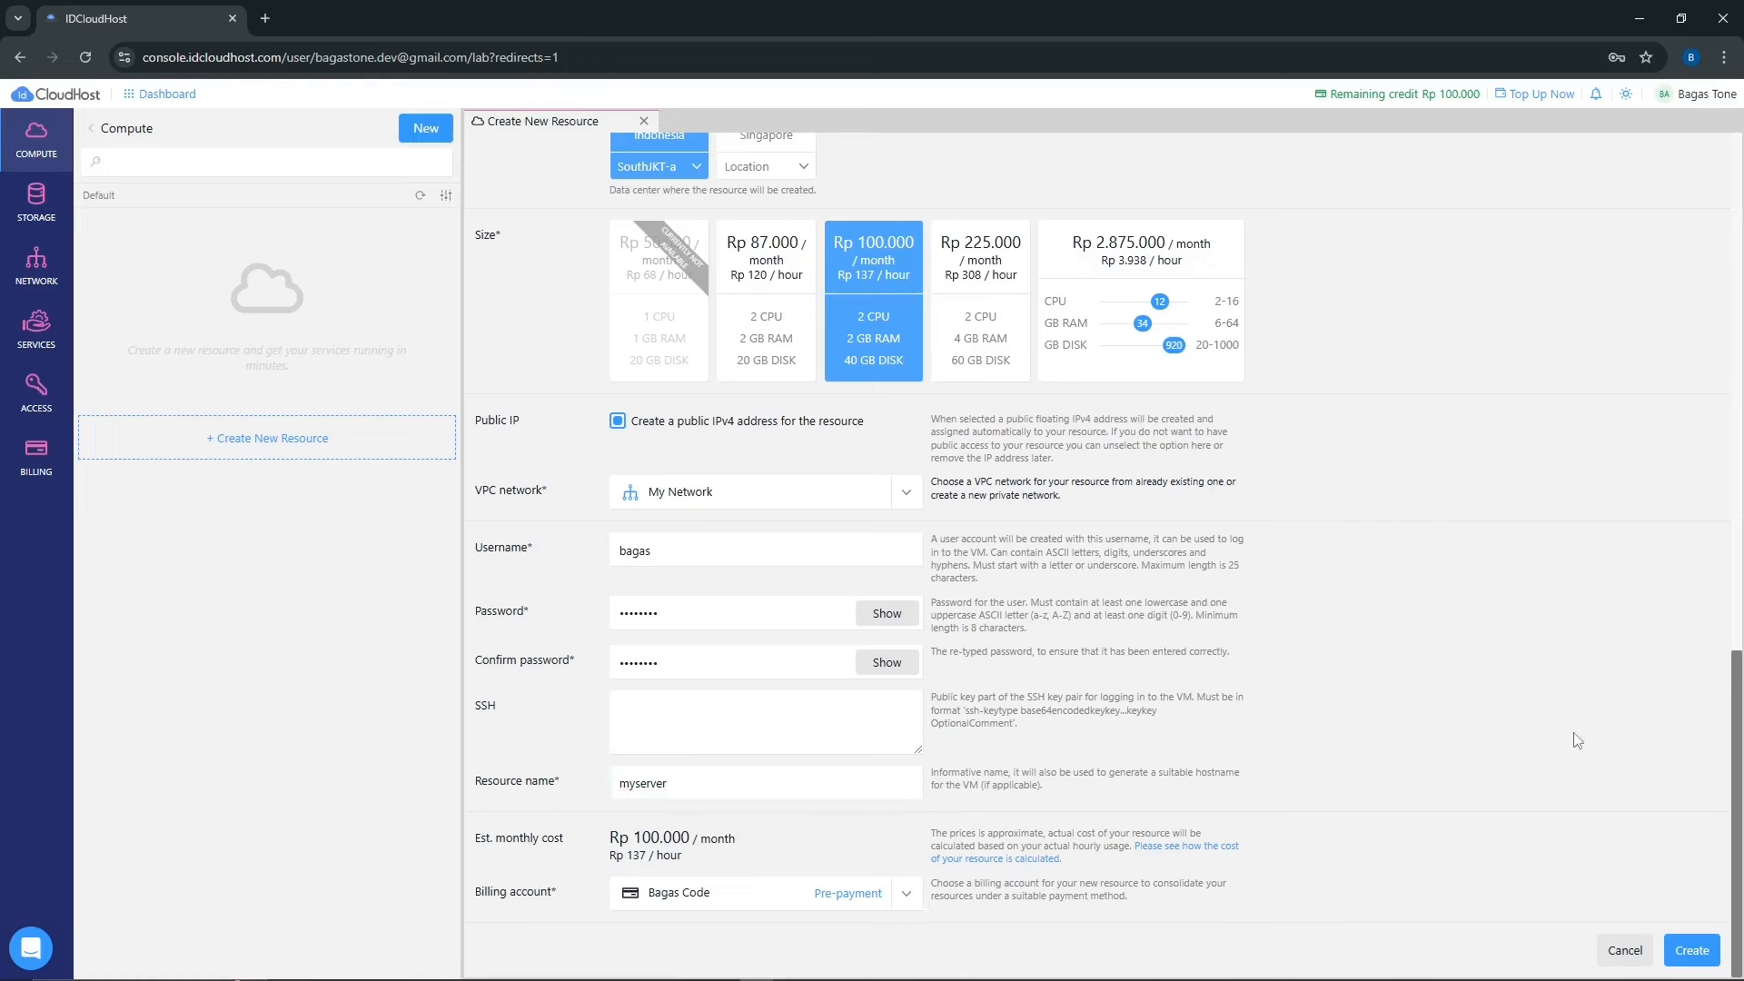
left_click_drag(765, 868, 644, 839)
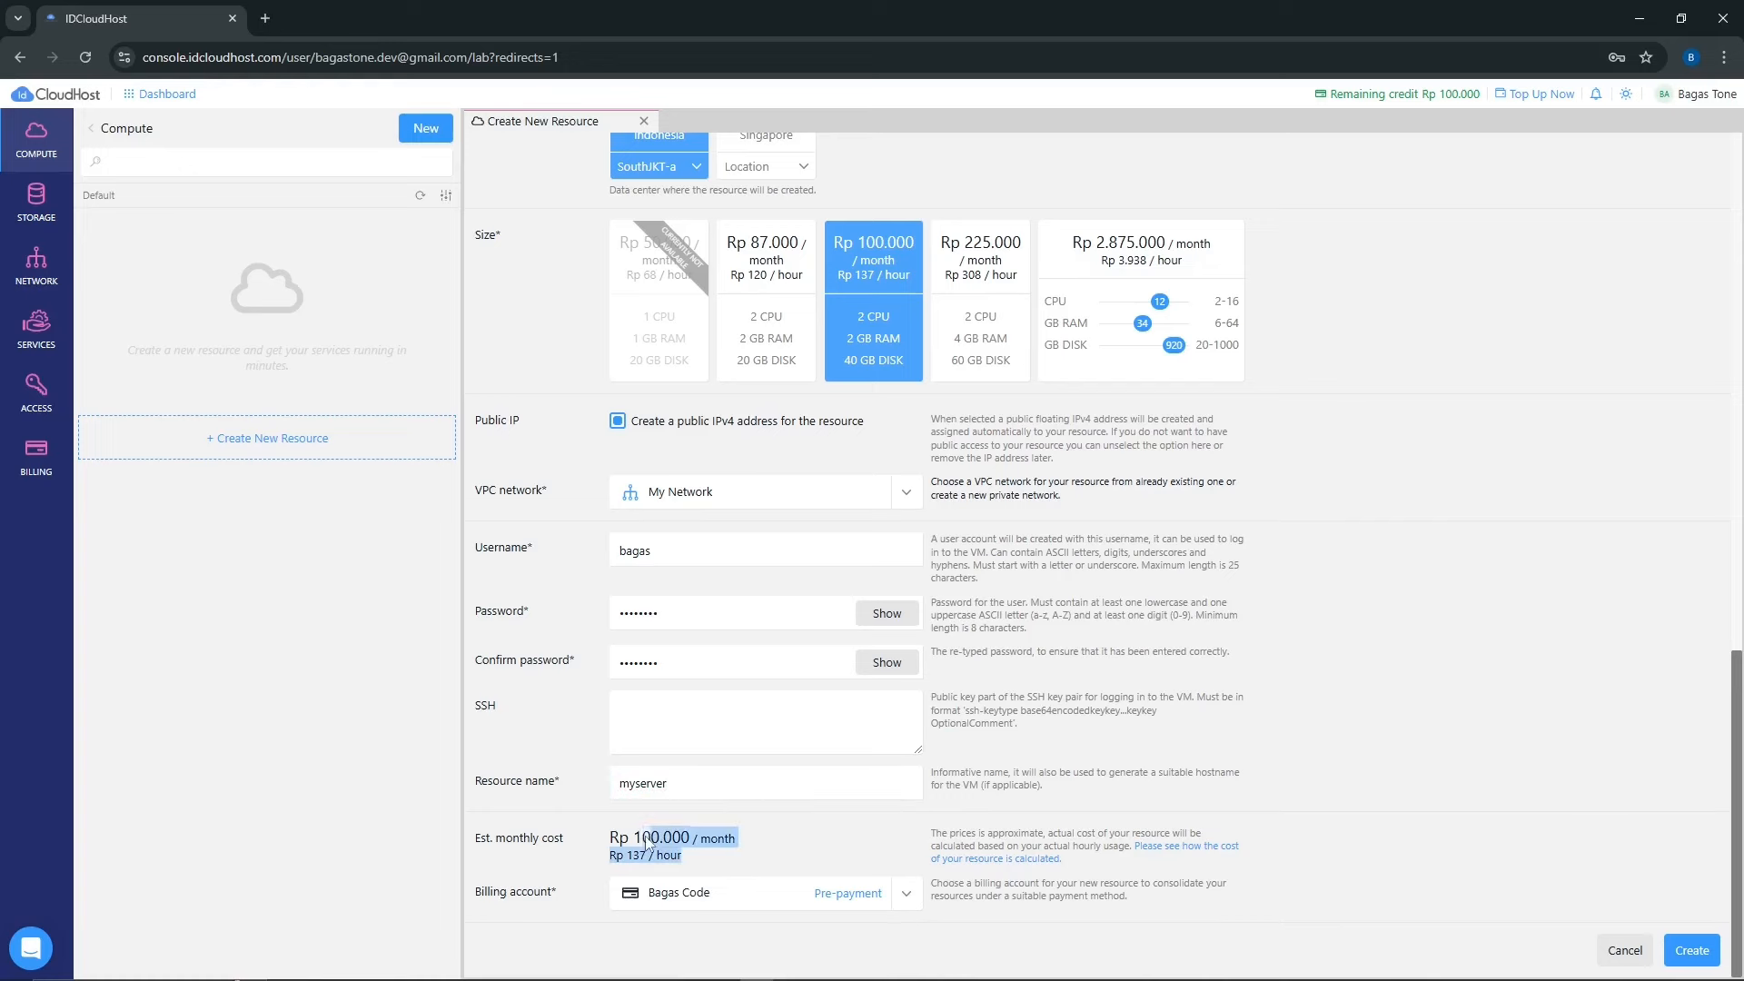
left_click(1478, 211)
Step: Create the myserver resource and dismiss the browser's password warning and save-password prompt
left_click(1689, 953)
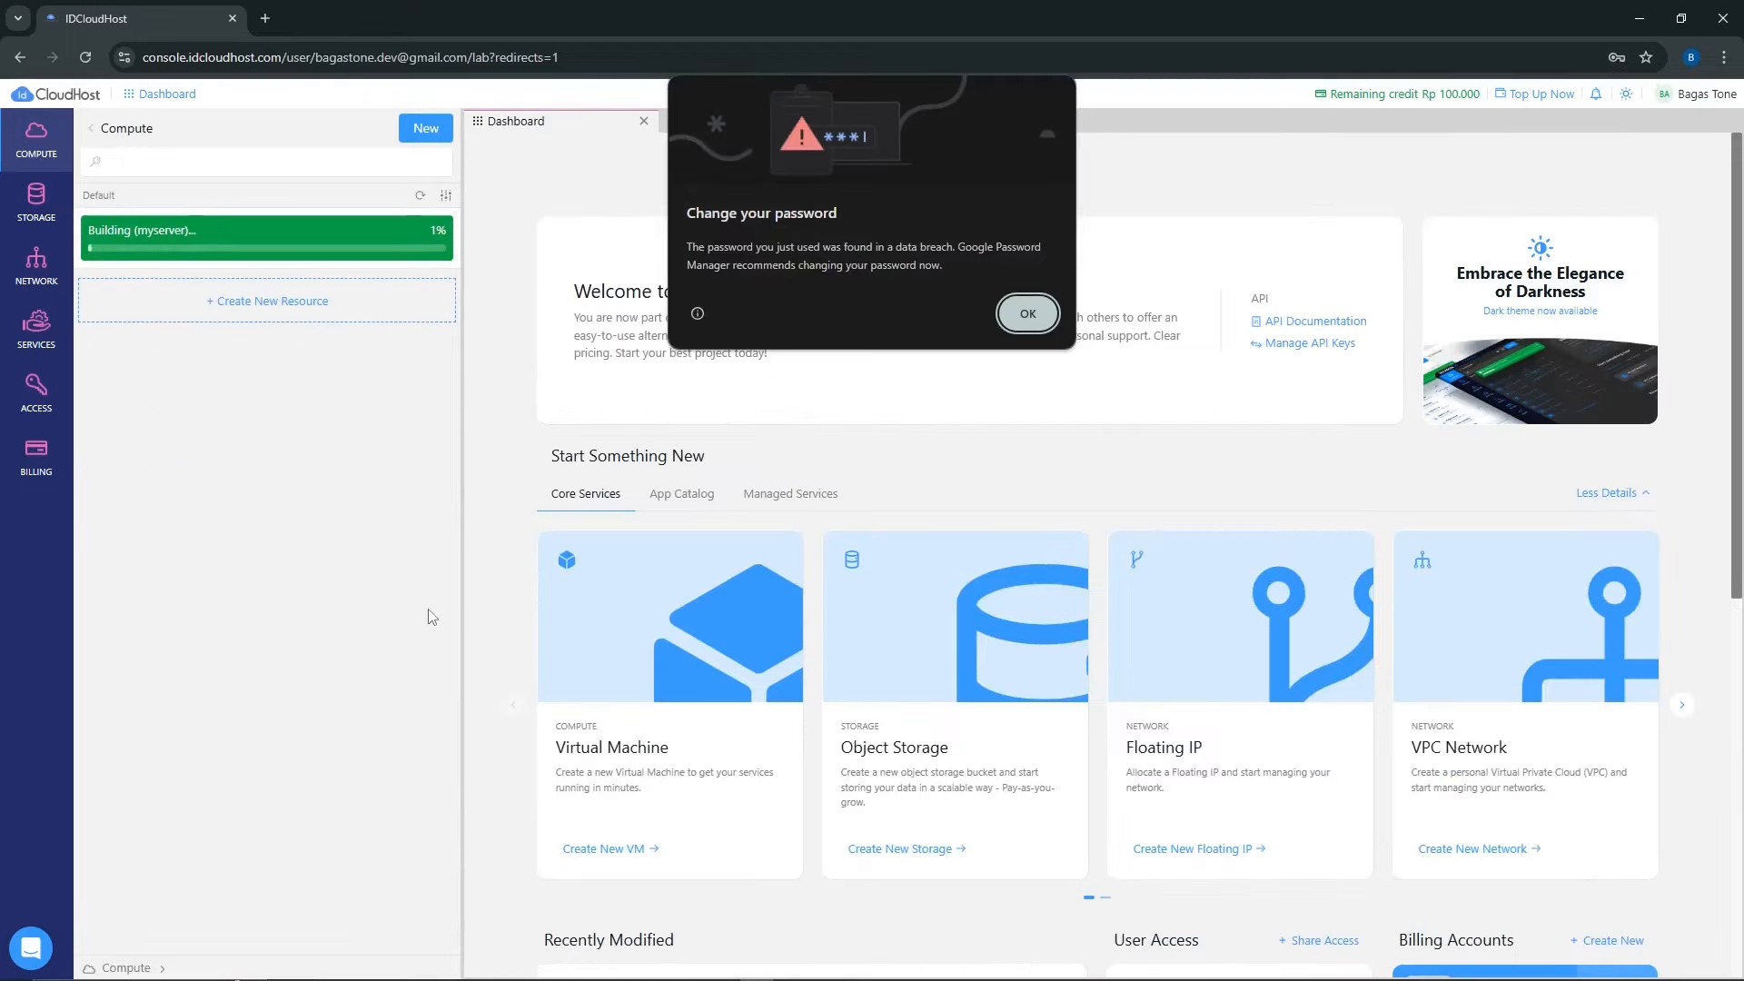
left_click(1025, 313)
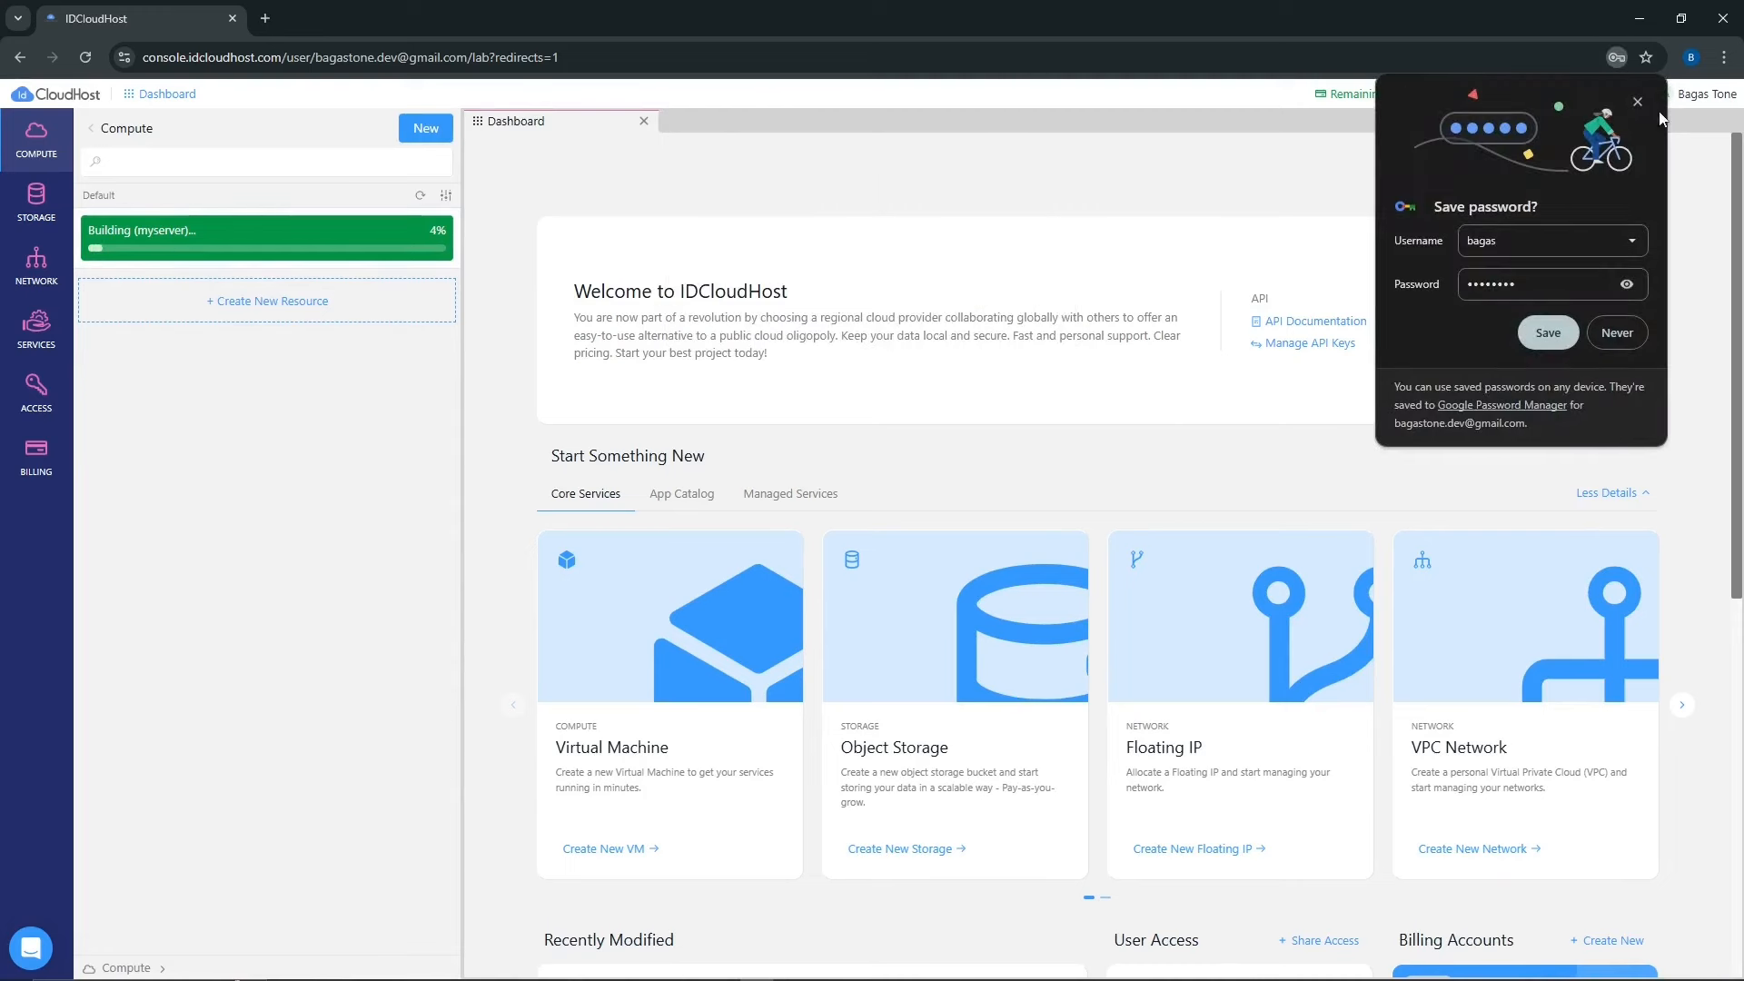
left_click(1638, 101)
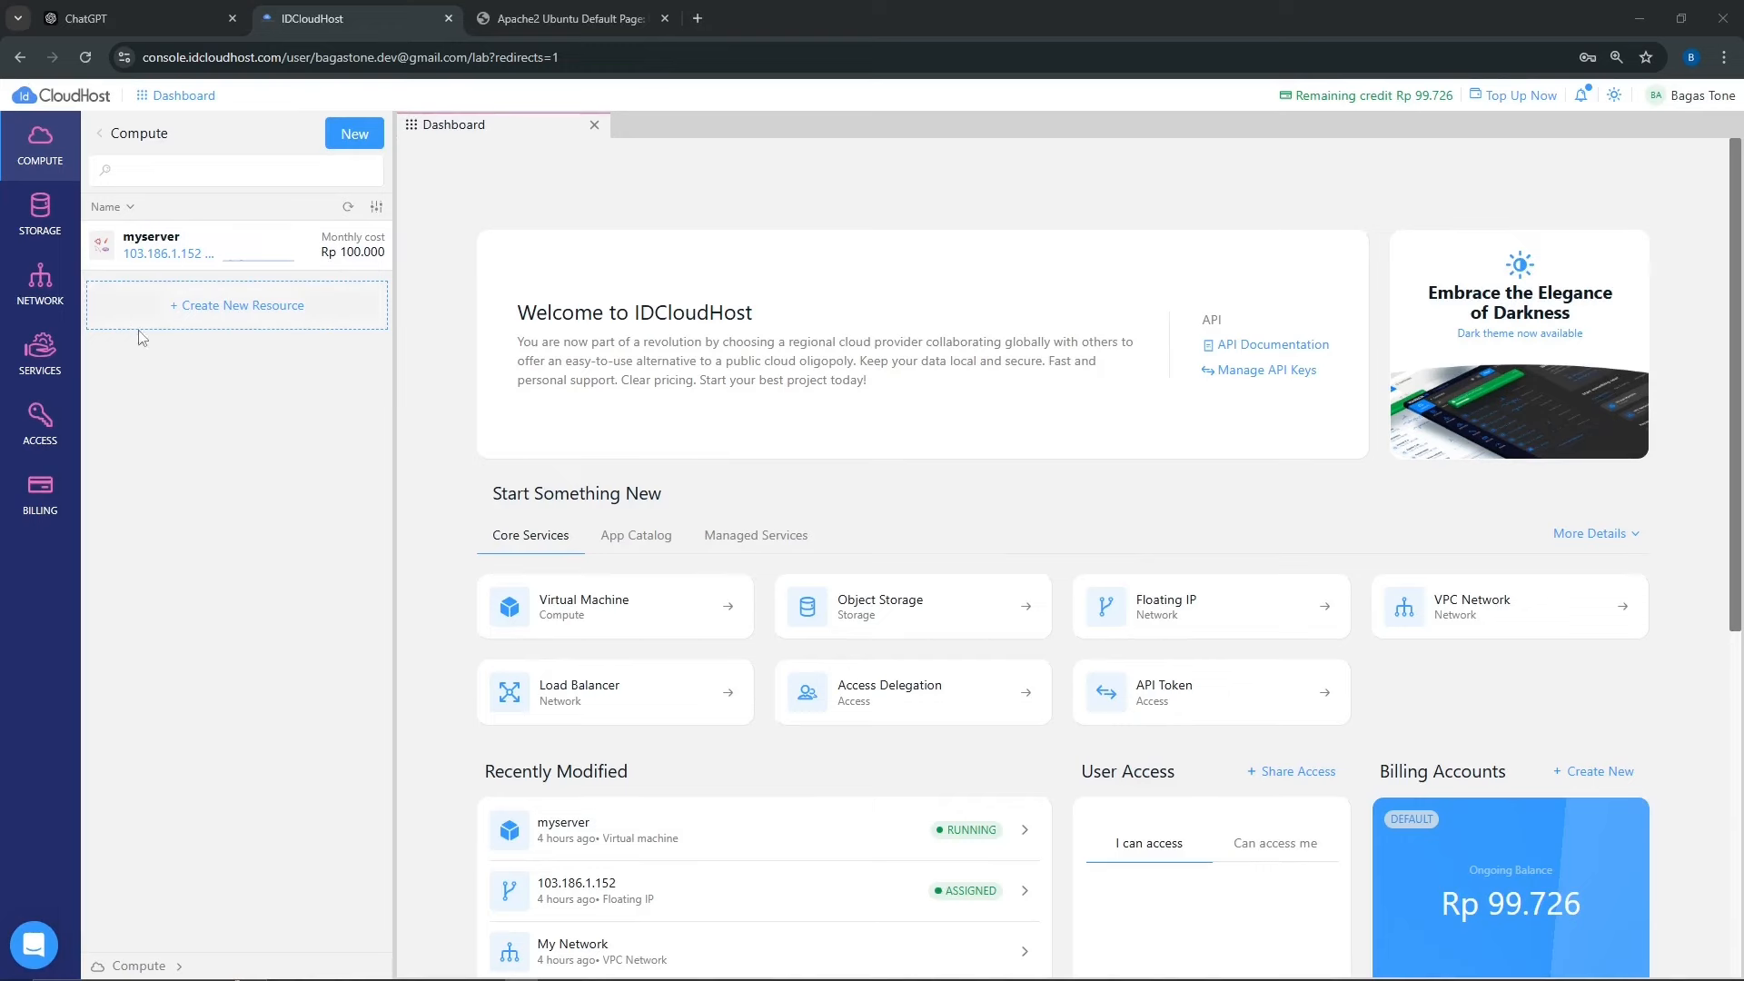
Step: Open the details of myserver and examine its backup service and estimated price
left_click(184, 240)
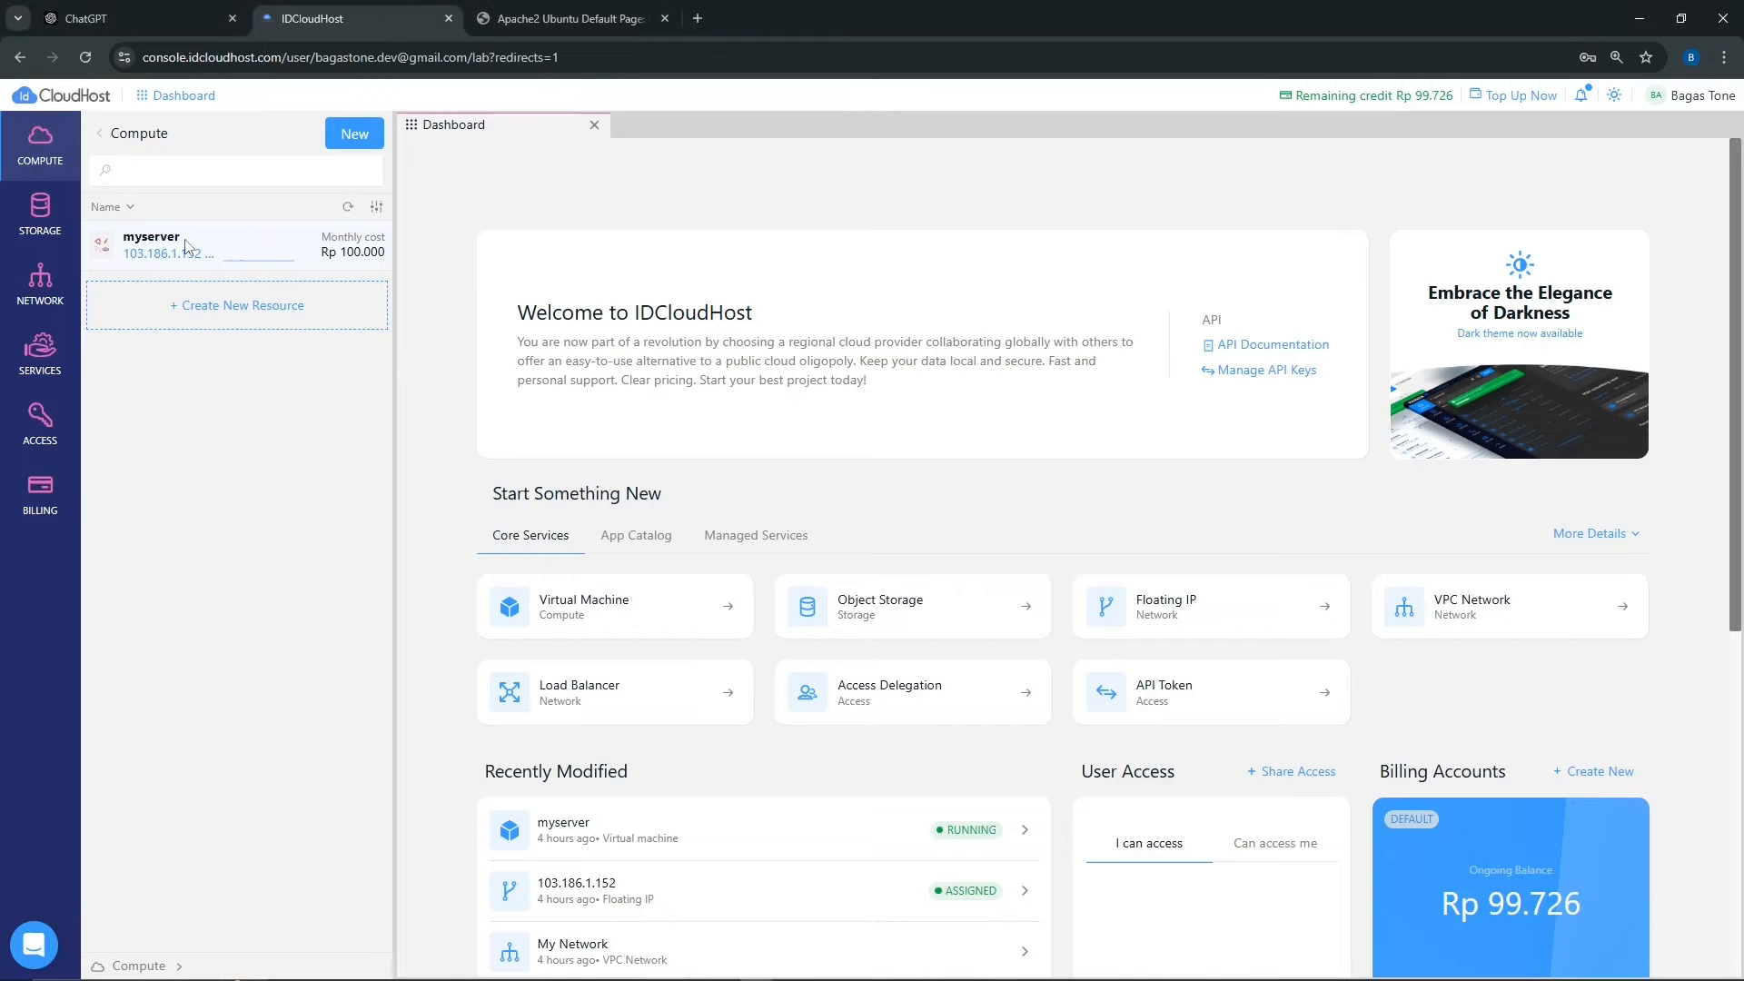
left_click(183, 238)
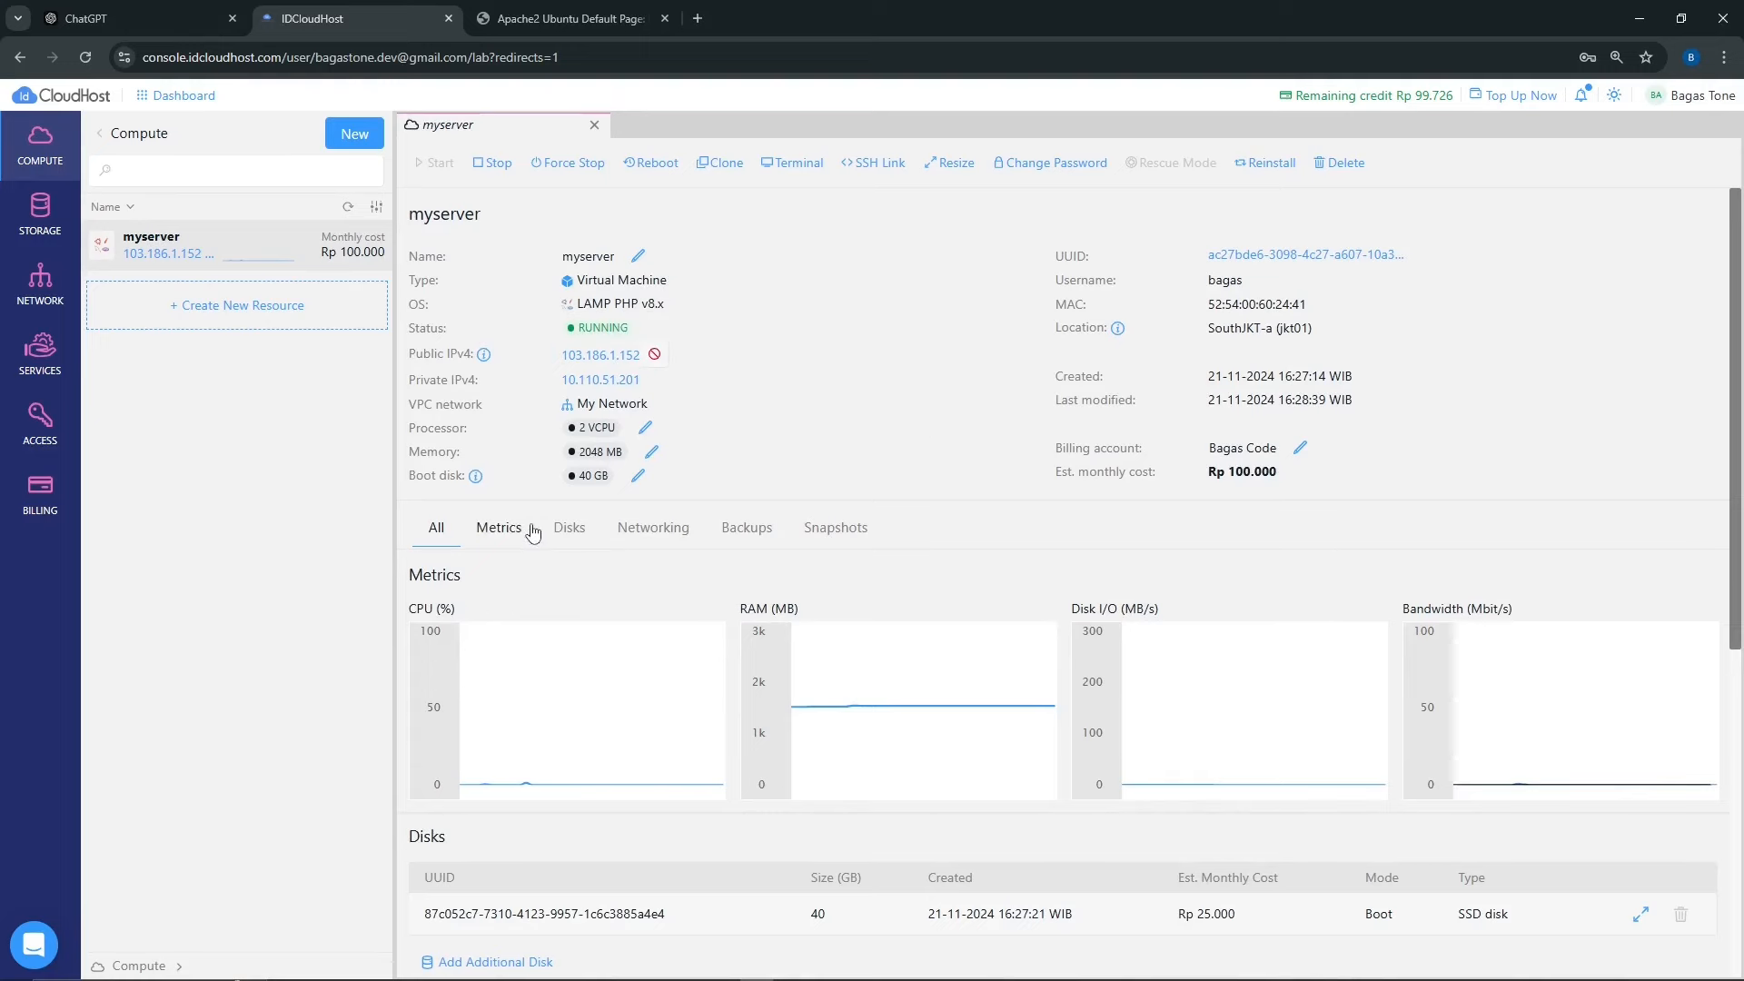
left_click(749, 543)
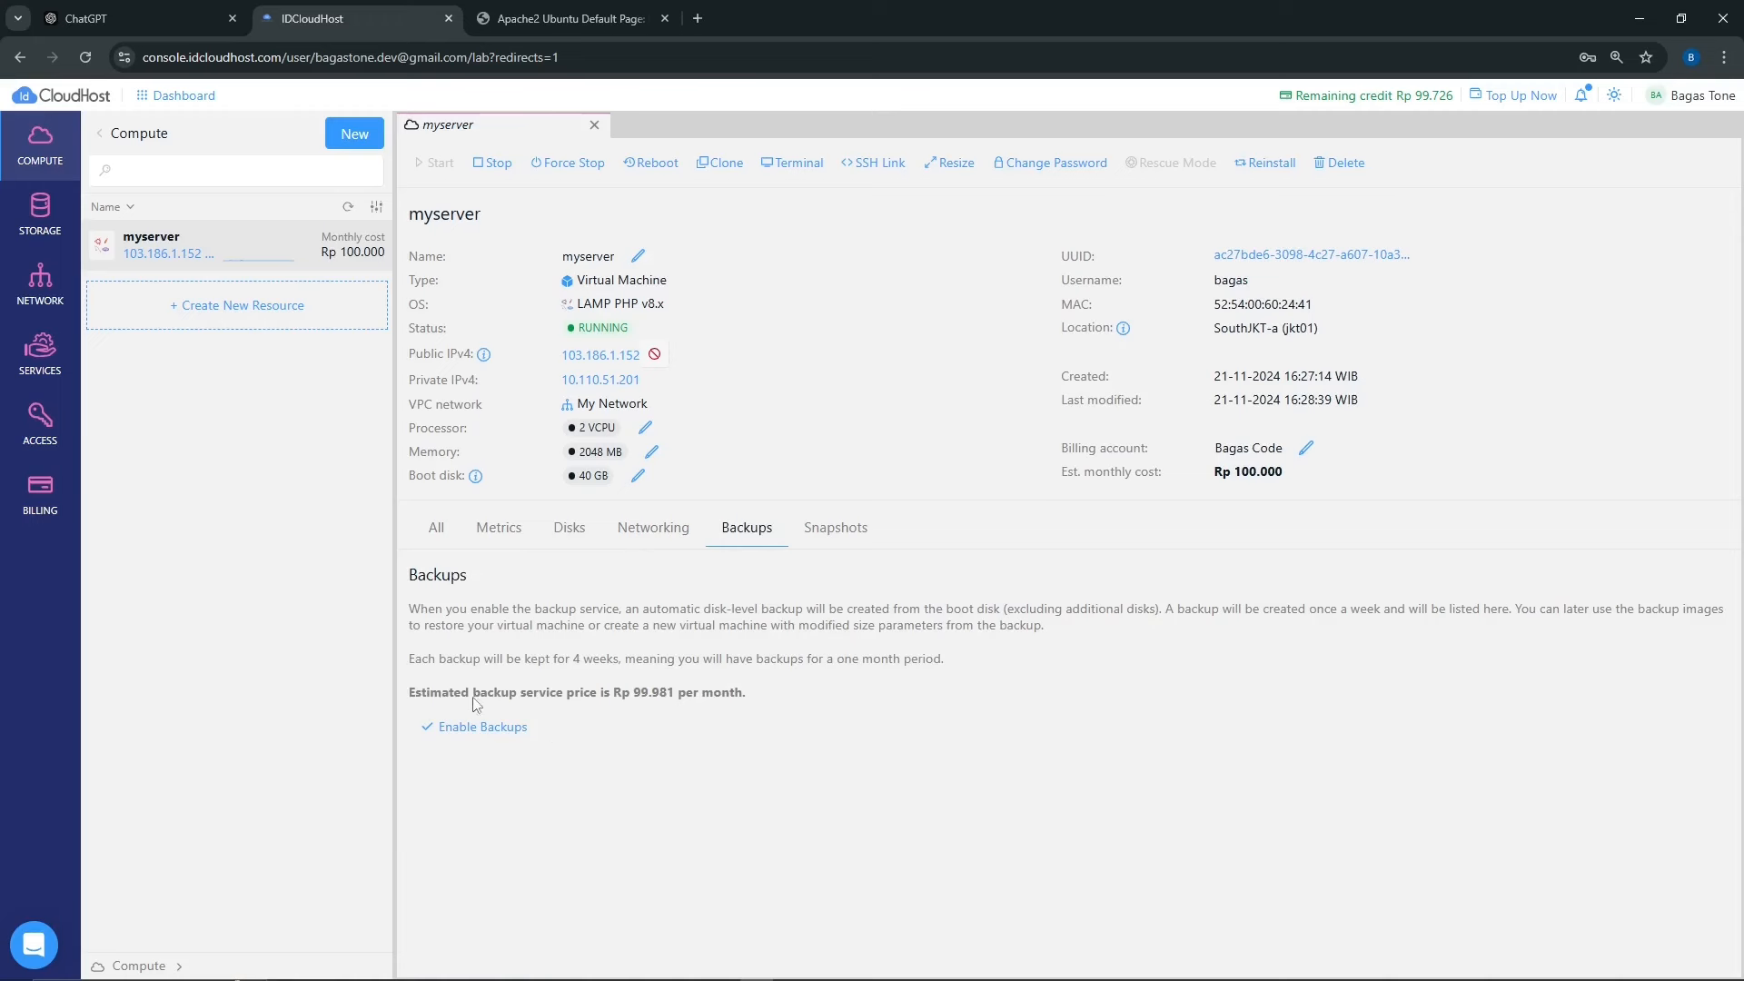
left_click_drag(451, 693, 657, 712)
left_click(771, 738)
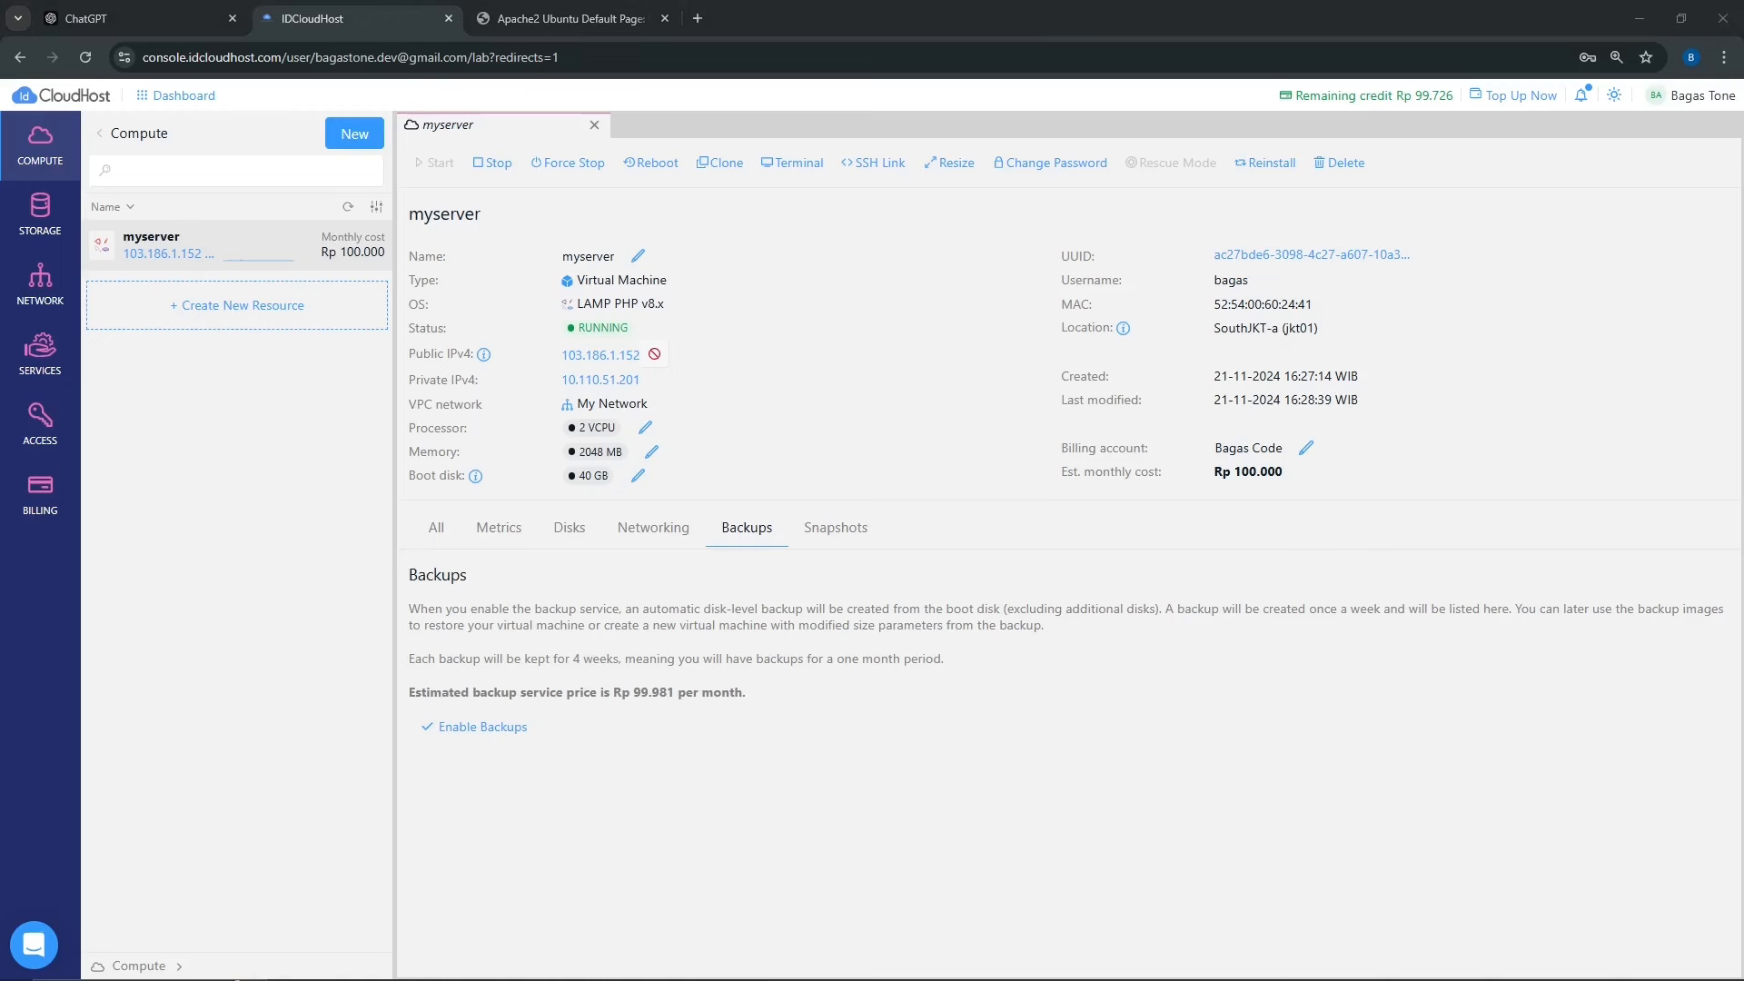
Step: Copy the public IPv4 address of myserver and bring the Command Prompt window into view
left_click_drag(1476, 559, 947, 390)
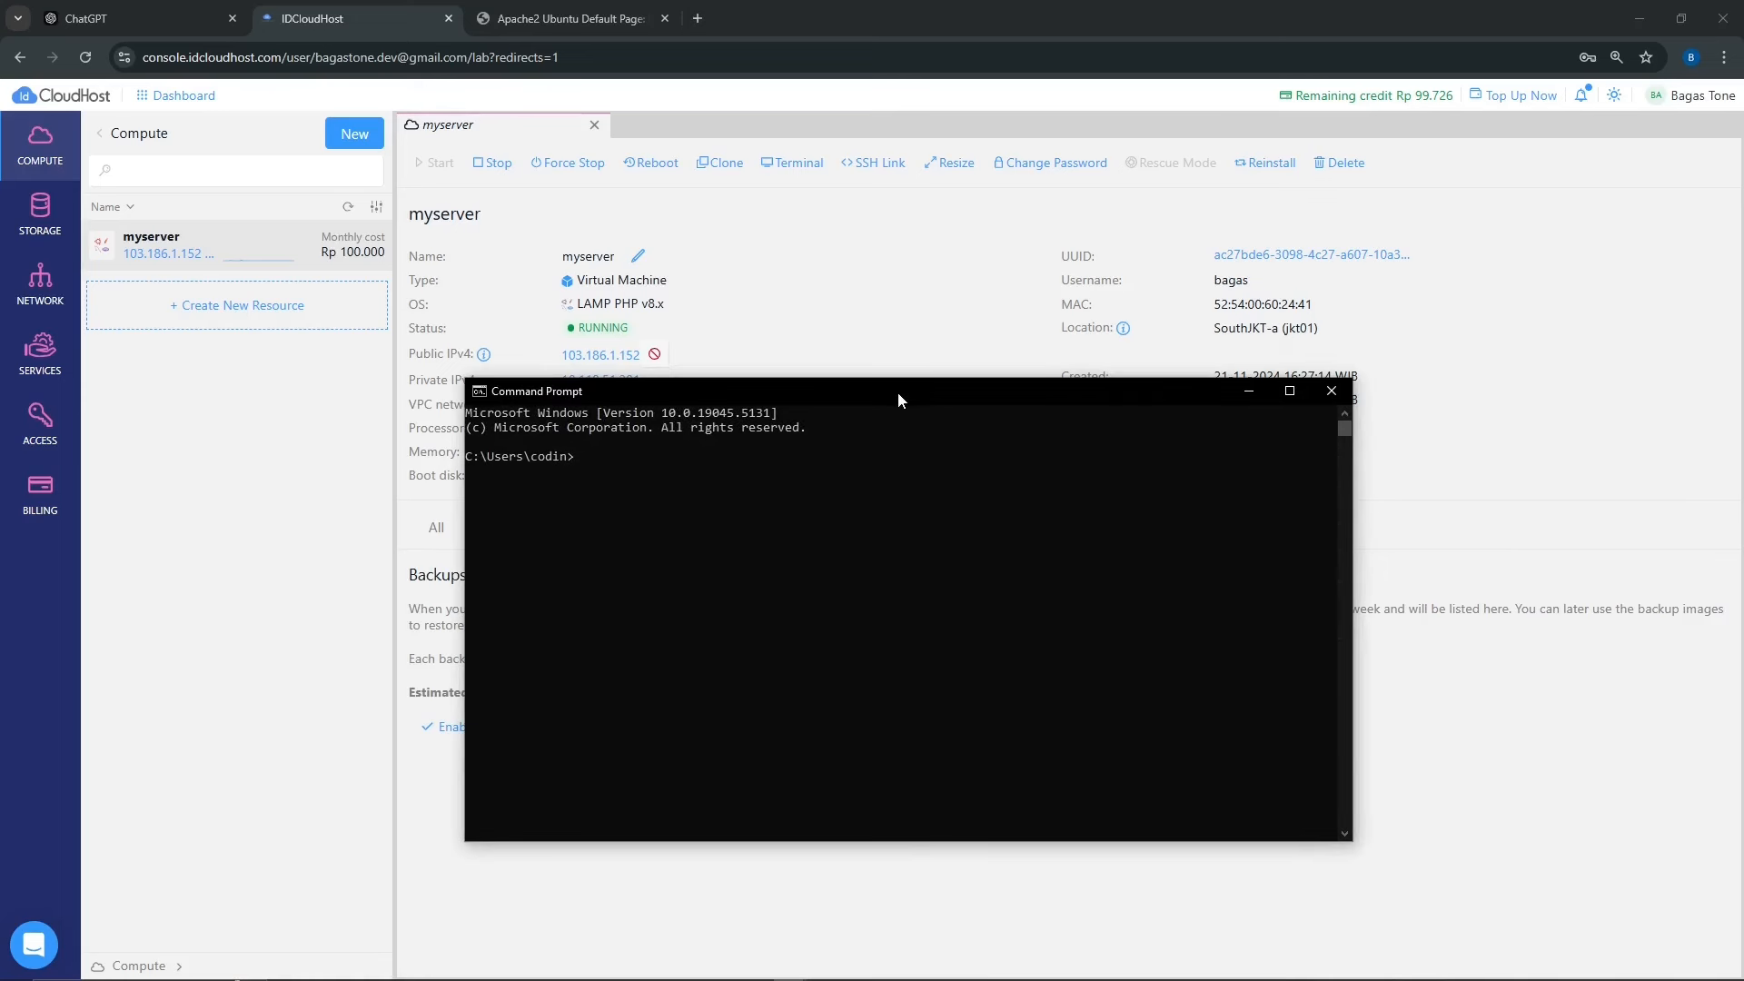
left_click_drag(898, 394, 1743, 477)
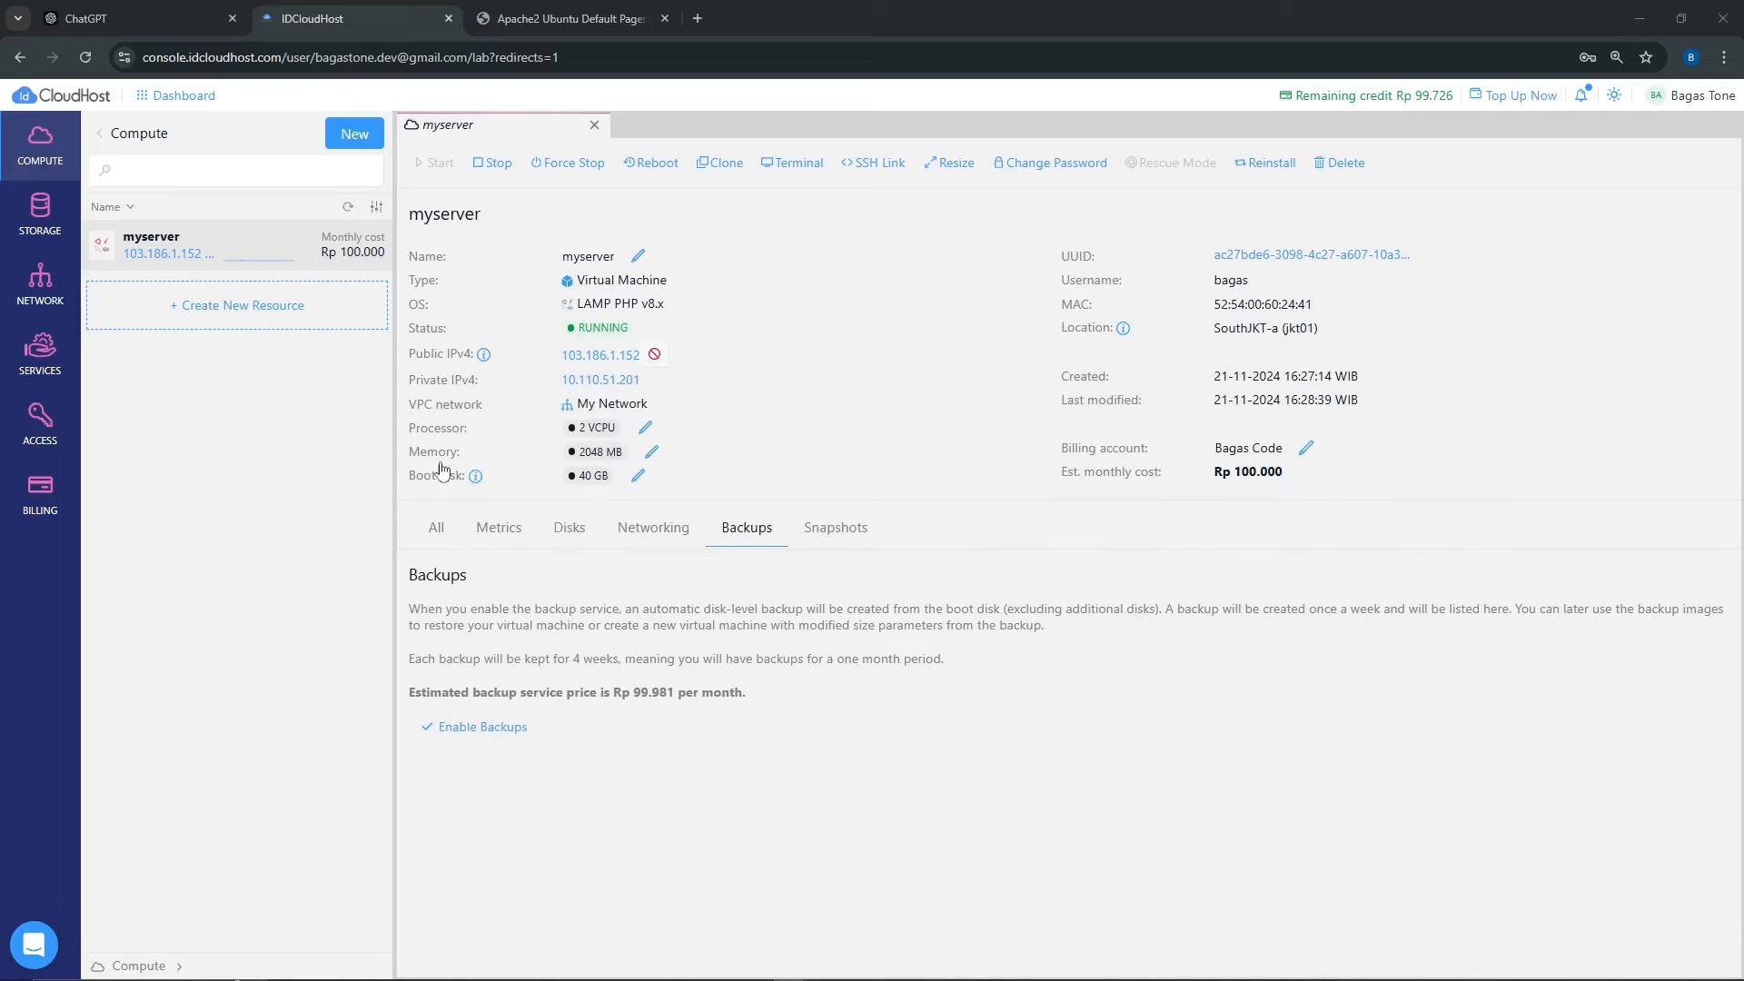
left_click(547, 357)
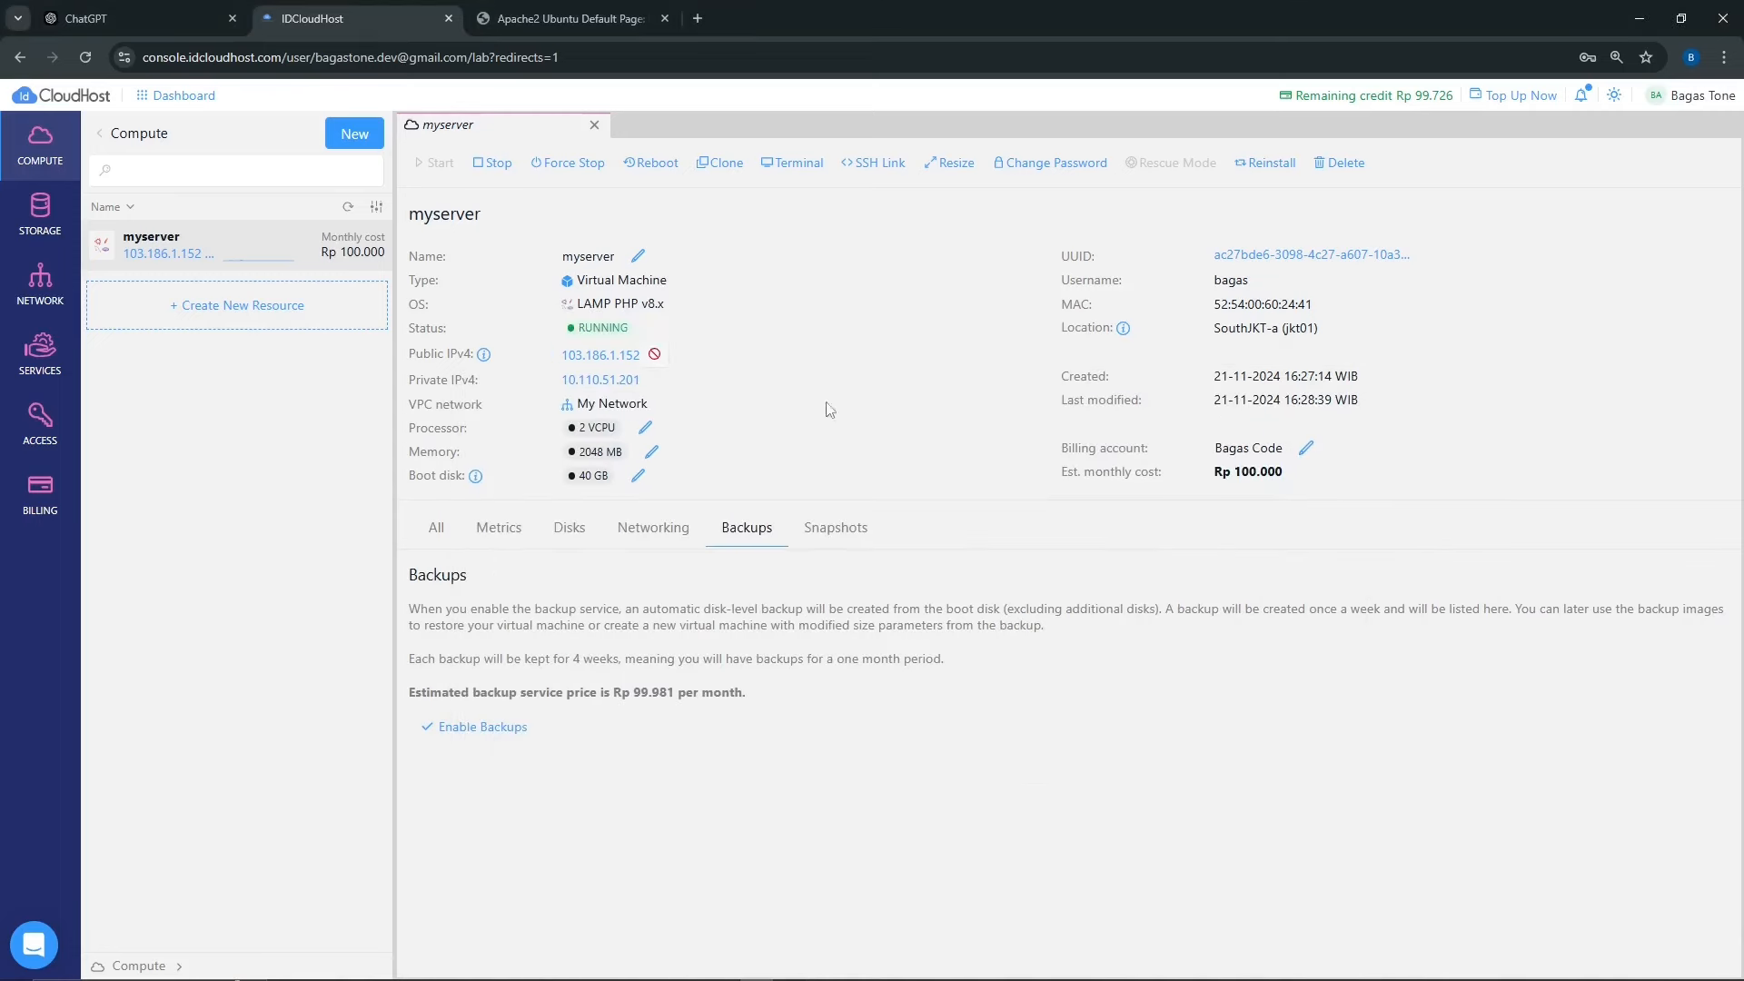
left_click_drag(1743, 364, 821, 331)
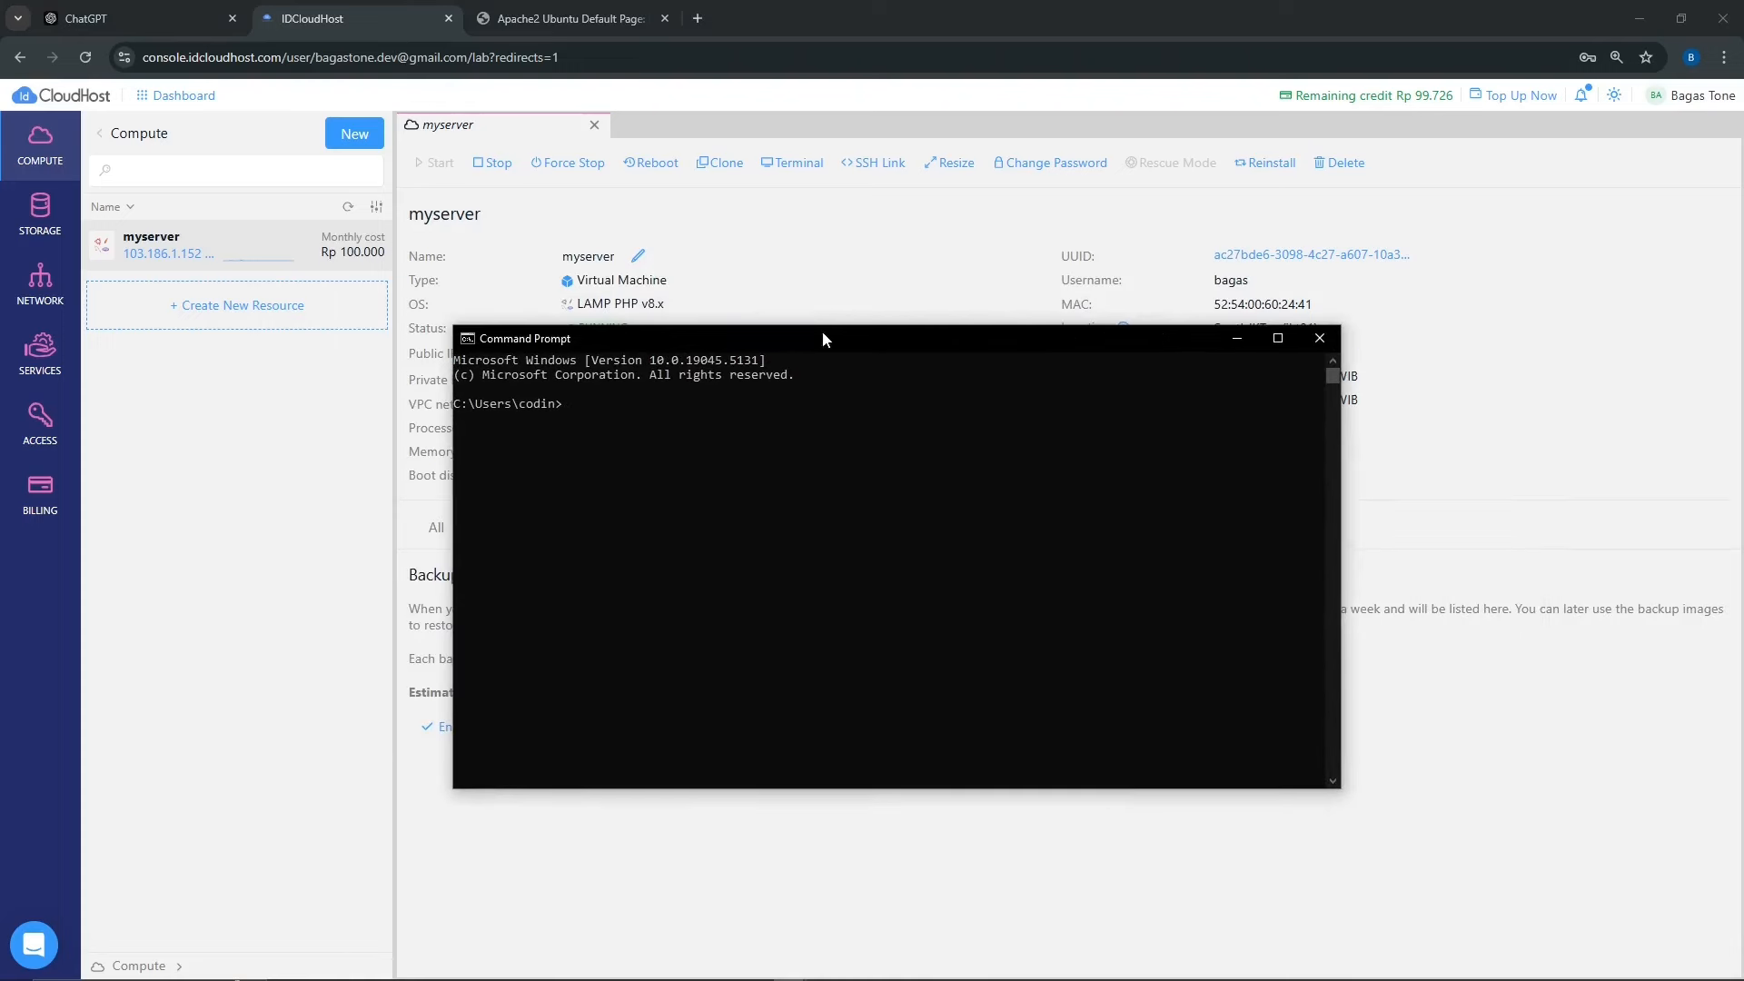
Step: Connect over SSH to 103.186.1.152 with the VM's username and log in with the account password
left_click(756, 445)
type("ssh bagas@")
key("ctrl+v")
key("Return")
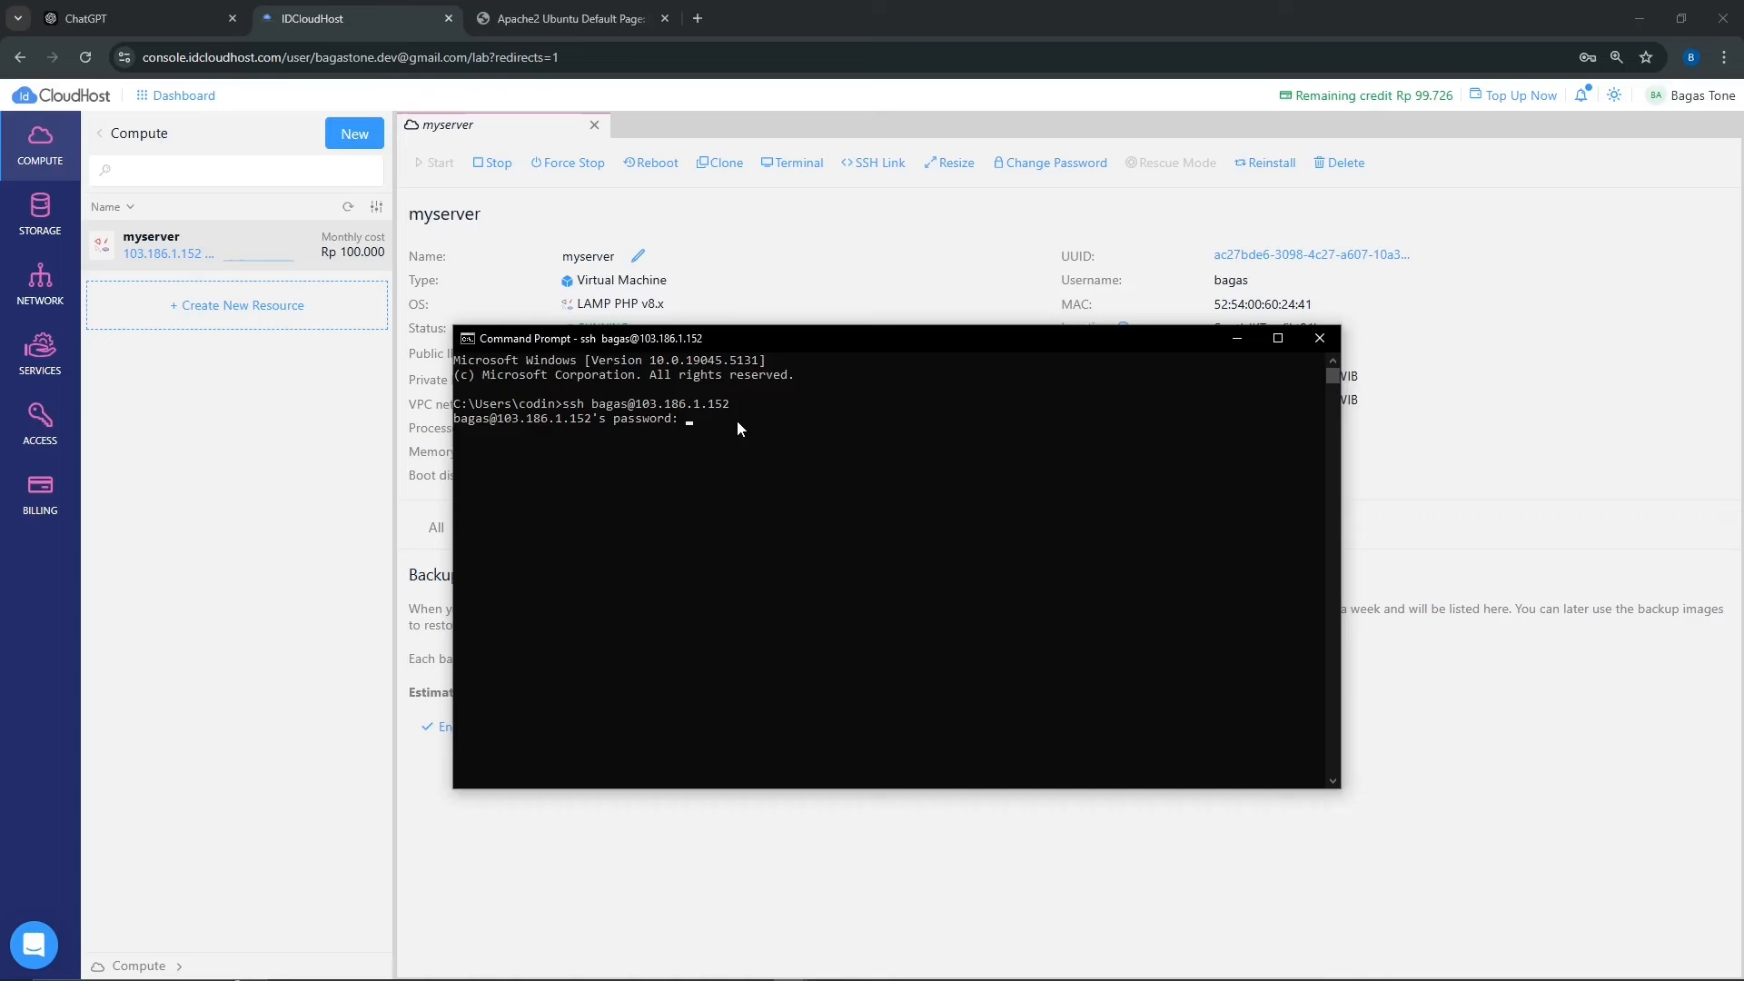
key("Return")
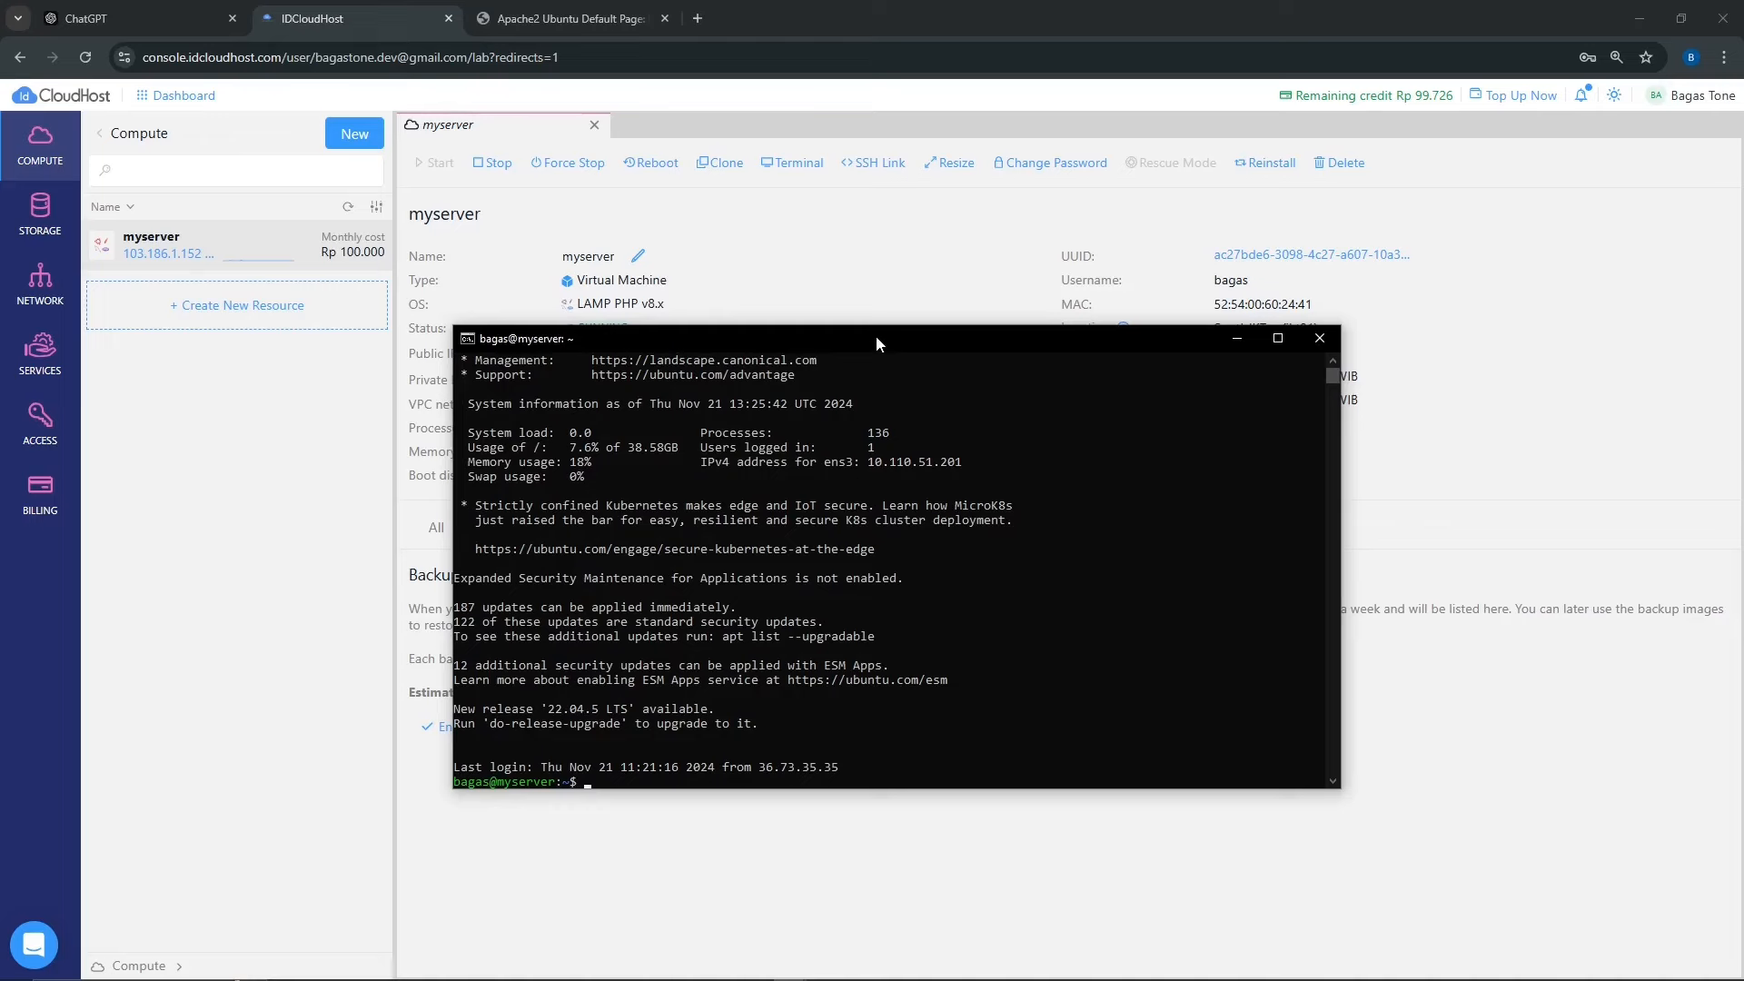
Step: Reposition the terminal window and clear its output with the clear command
left_click_drag(875, 335, 970, 313)
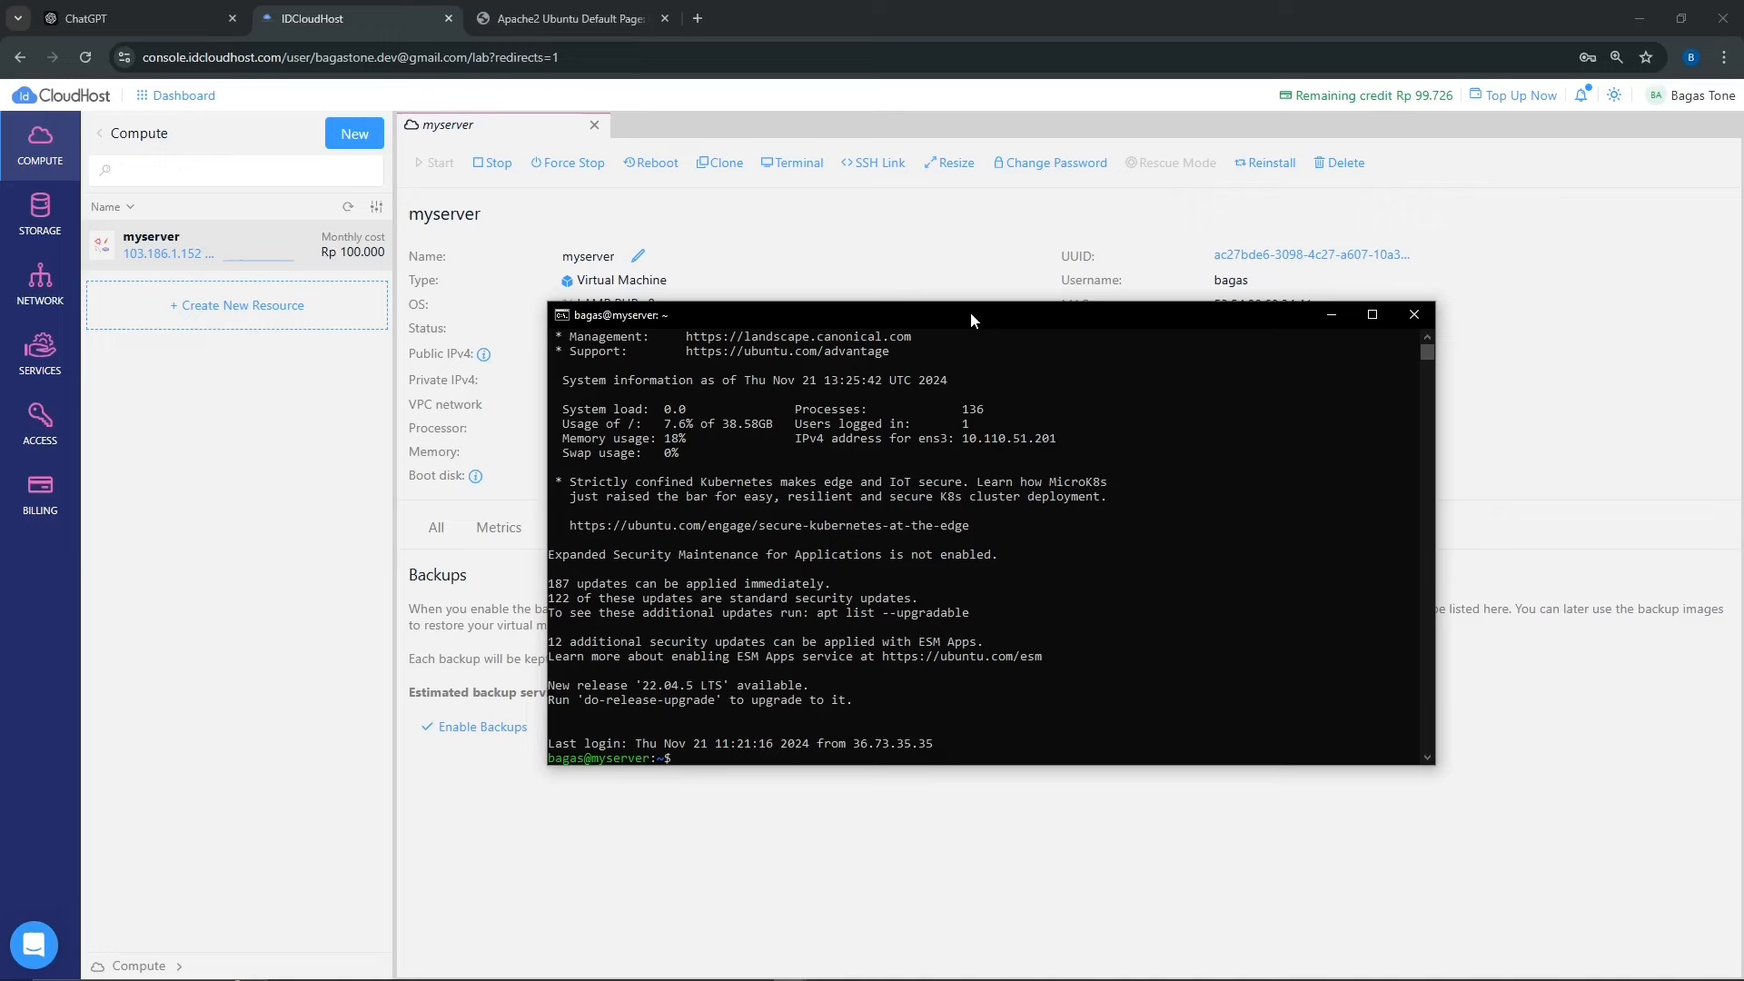
left_click(905, 693)
type("a")
key("BackSpace")
type("clear")
key("Return")
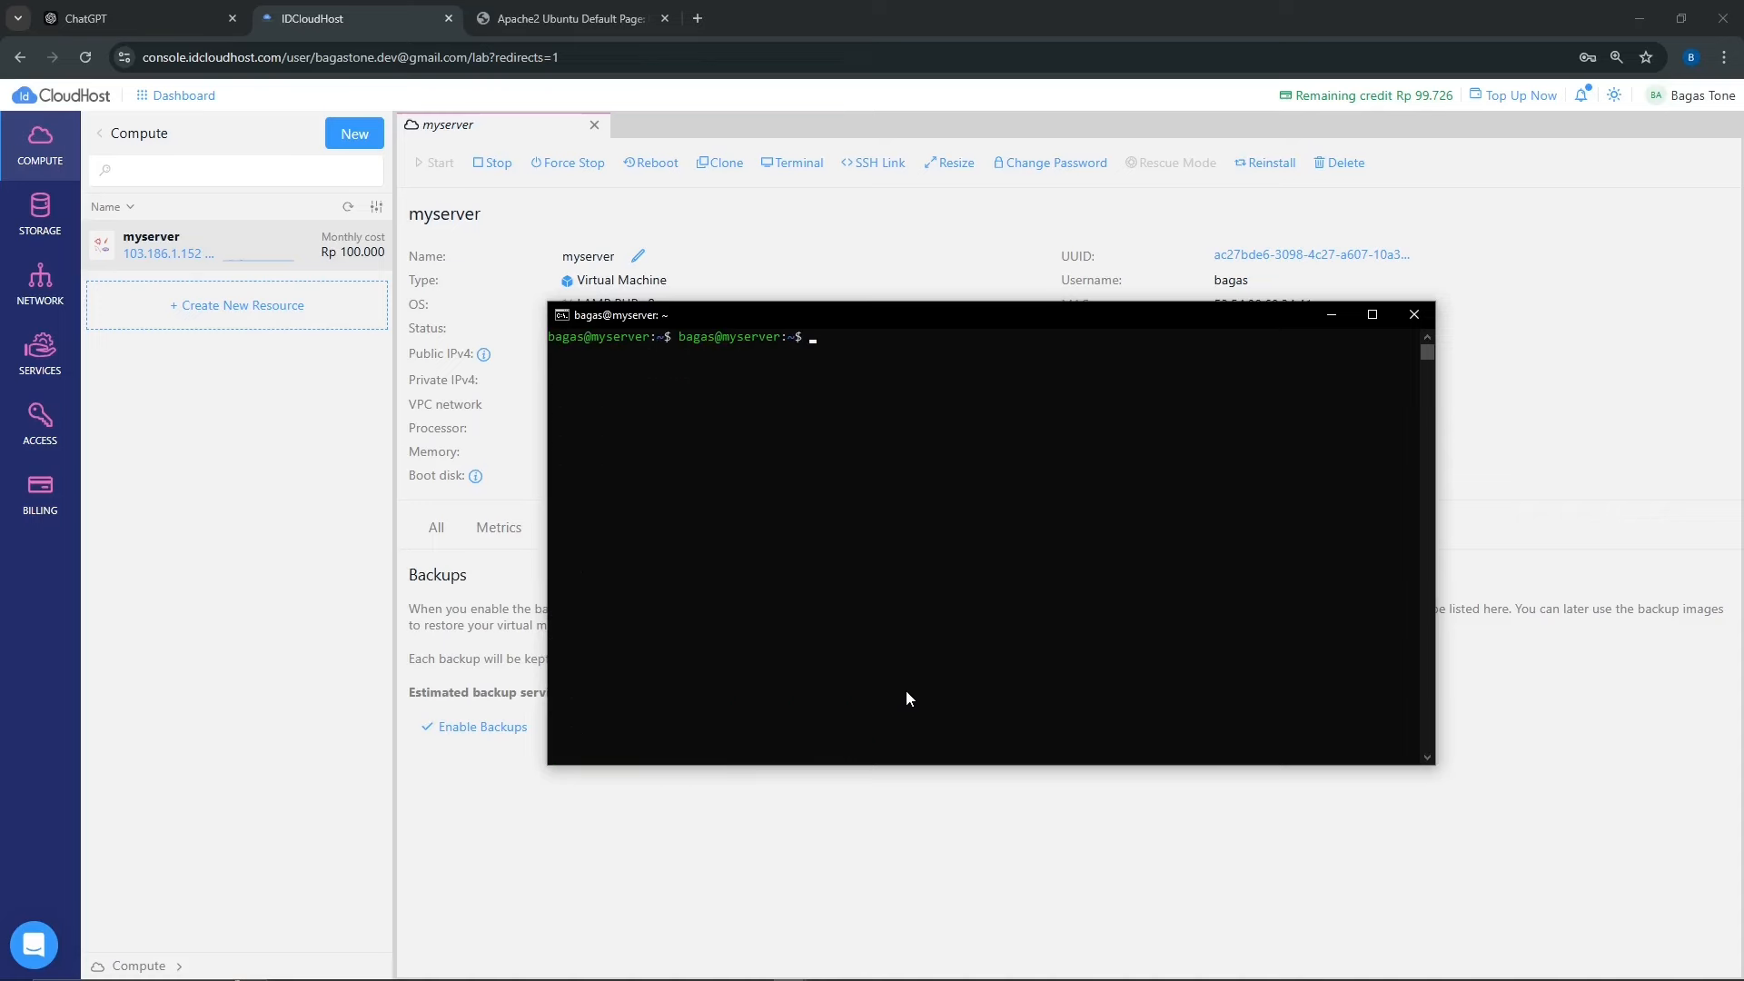
type("clear")
key("Return")
Step: Check the server's installed Apache version with apache2 -v
type("apache2 -v")
key("Return")
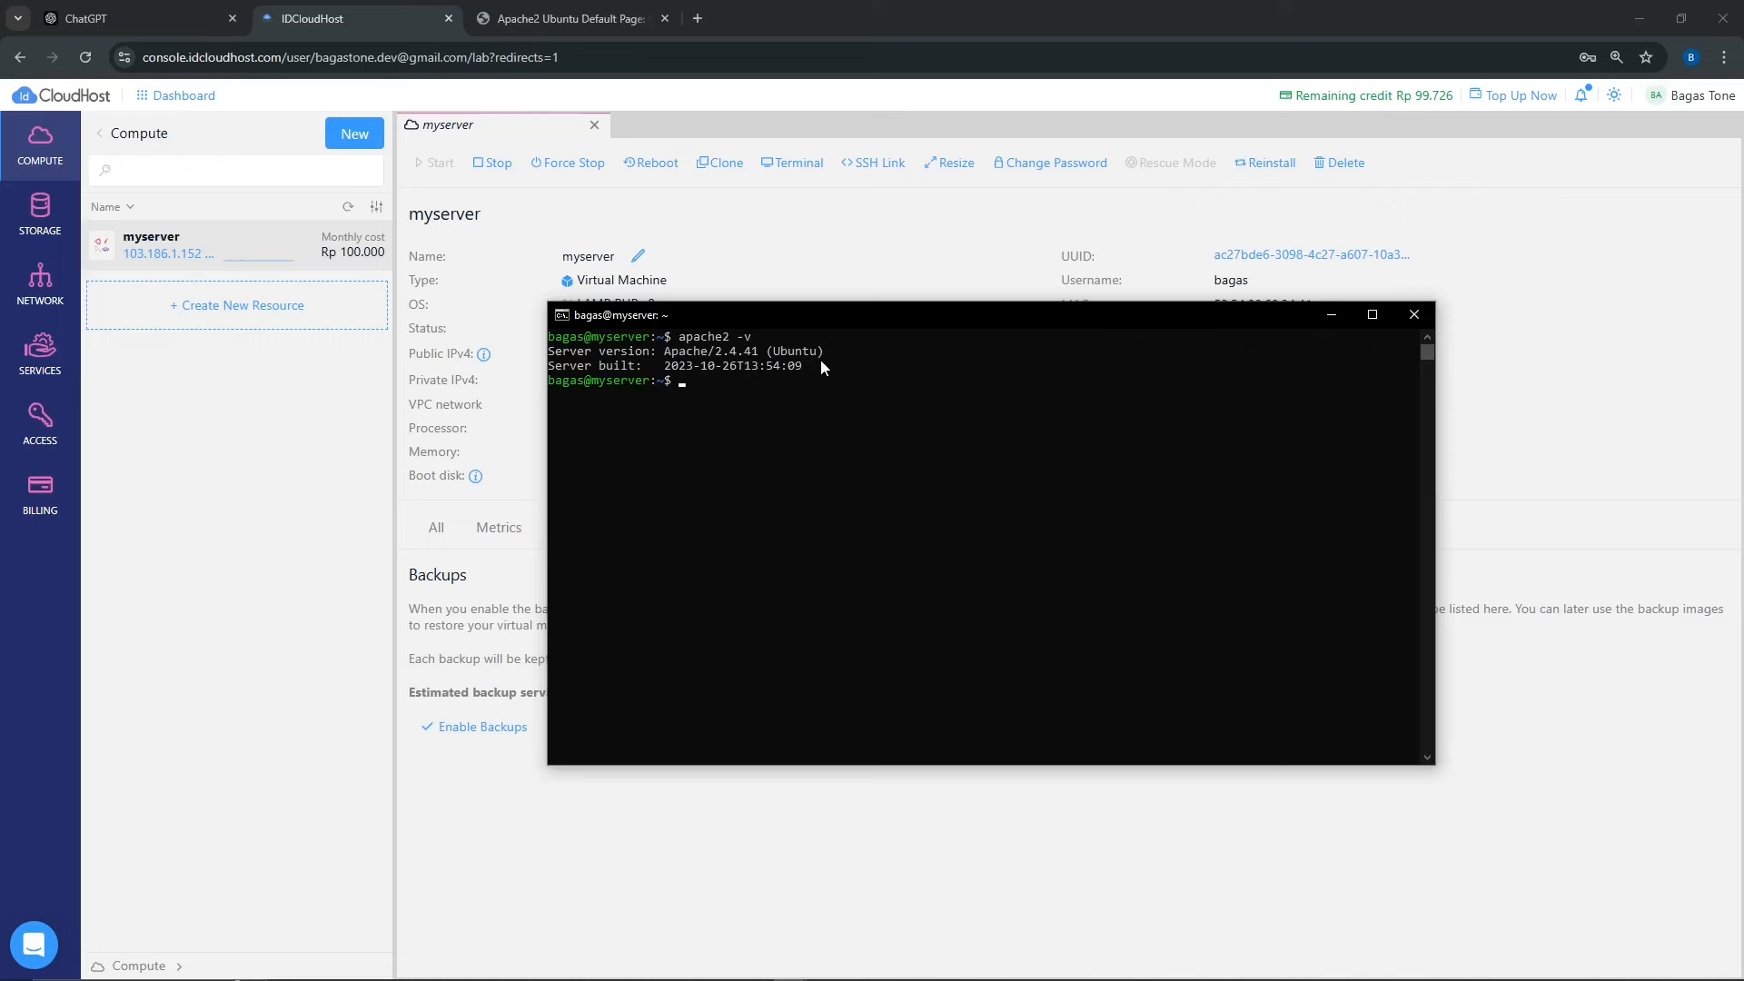
Step: Check the PHP and MySQL versions with php -v and mysql --version, and move the terminal off the browser
type("php -v")
key("Return")
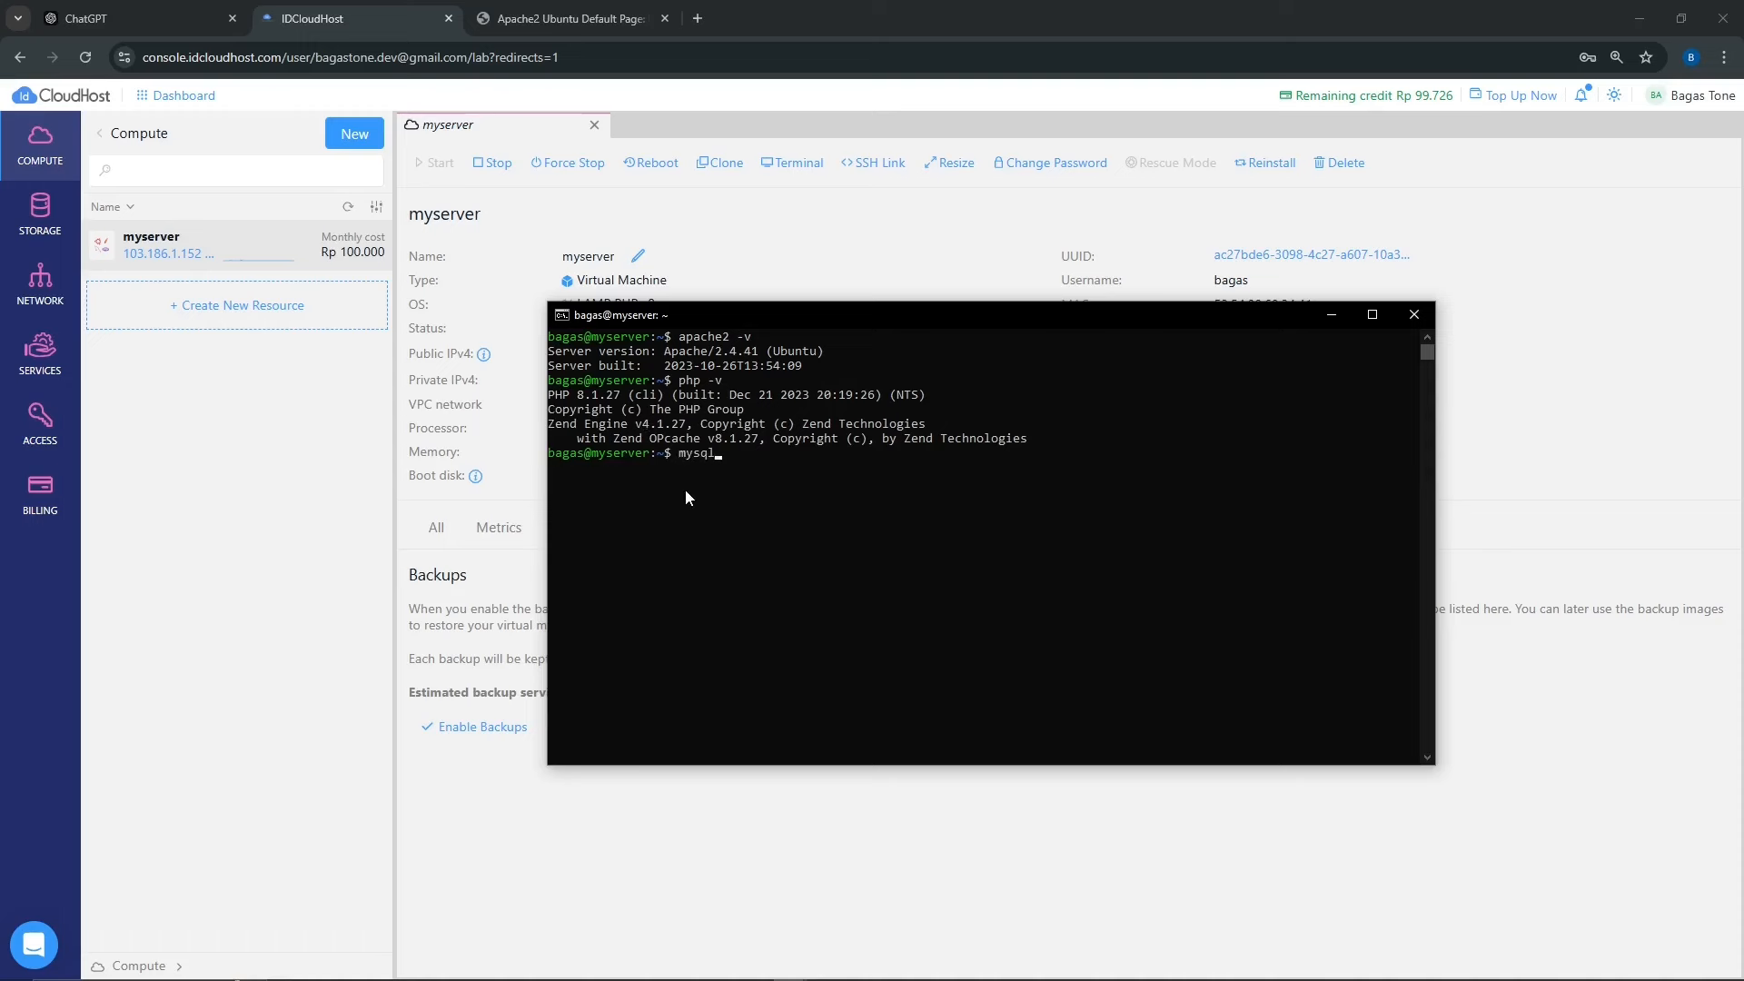
type("mysql --version")
key("Return")
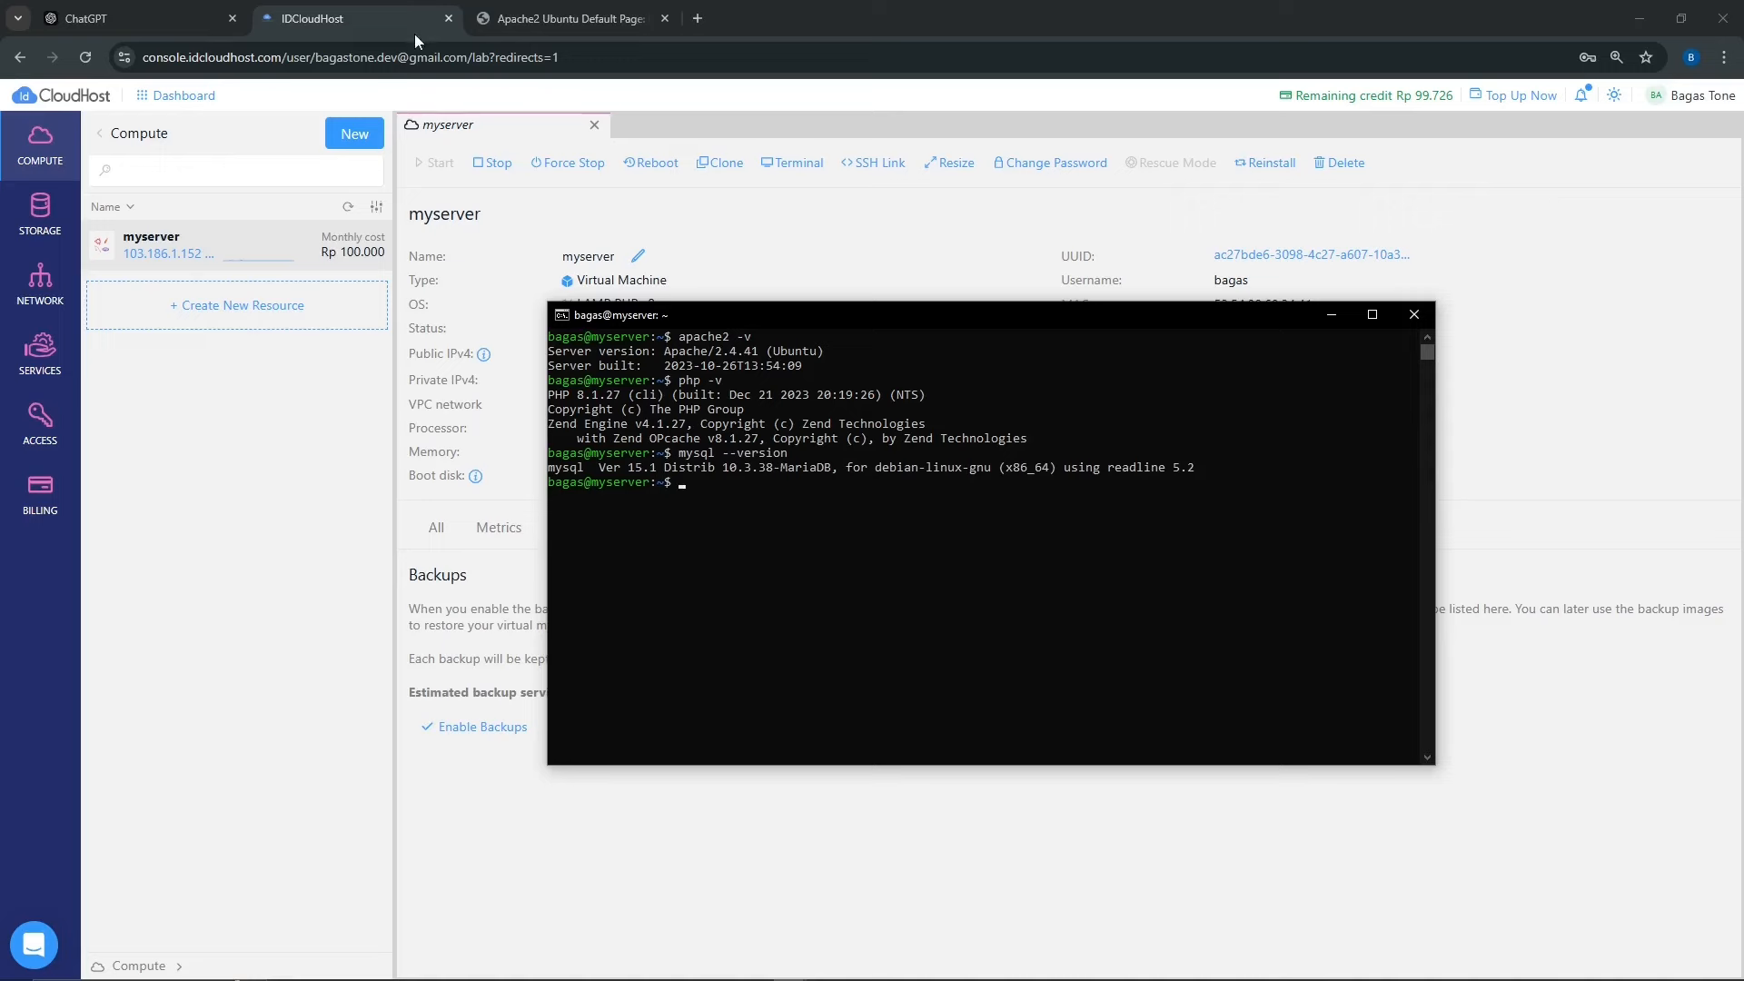
left_click_drag(752, 315, 0, 273)
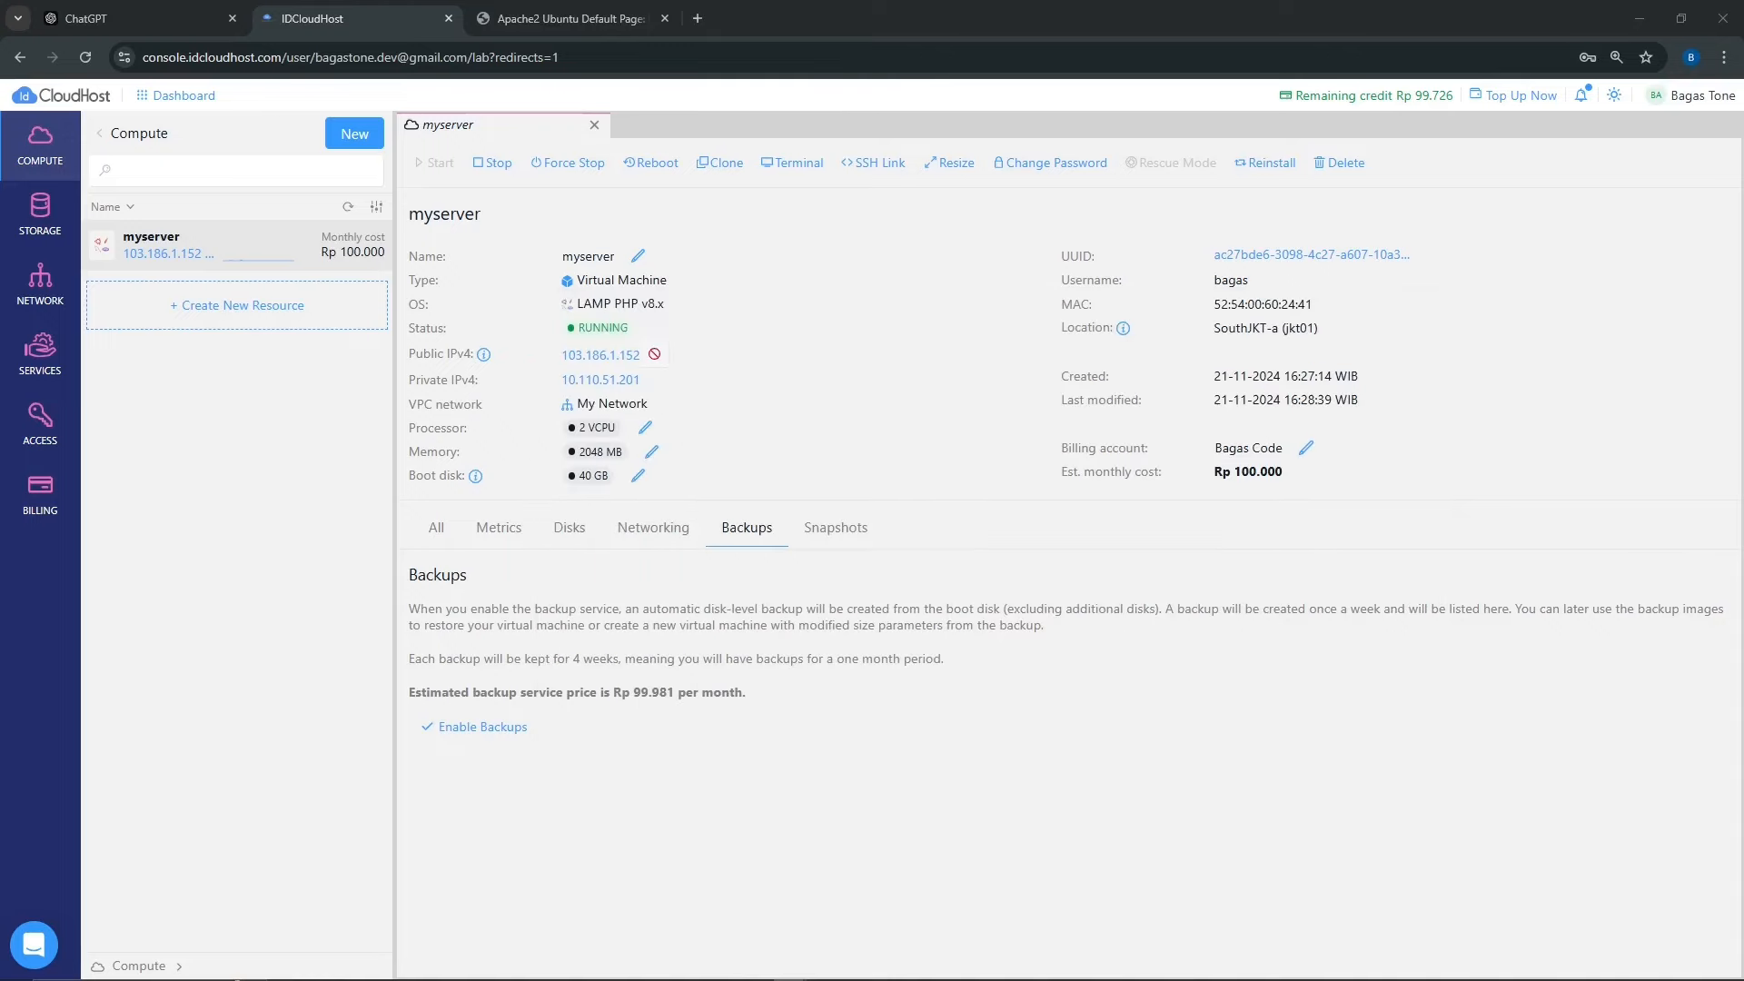
Step: Load the server's public address 103.186.1.152 in a new browser tab to check its web page
left_click(698, 19)
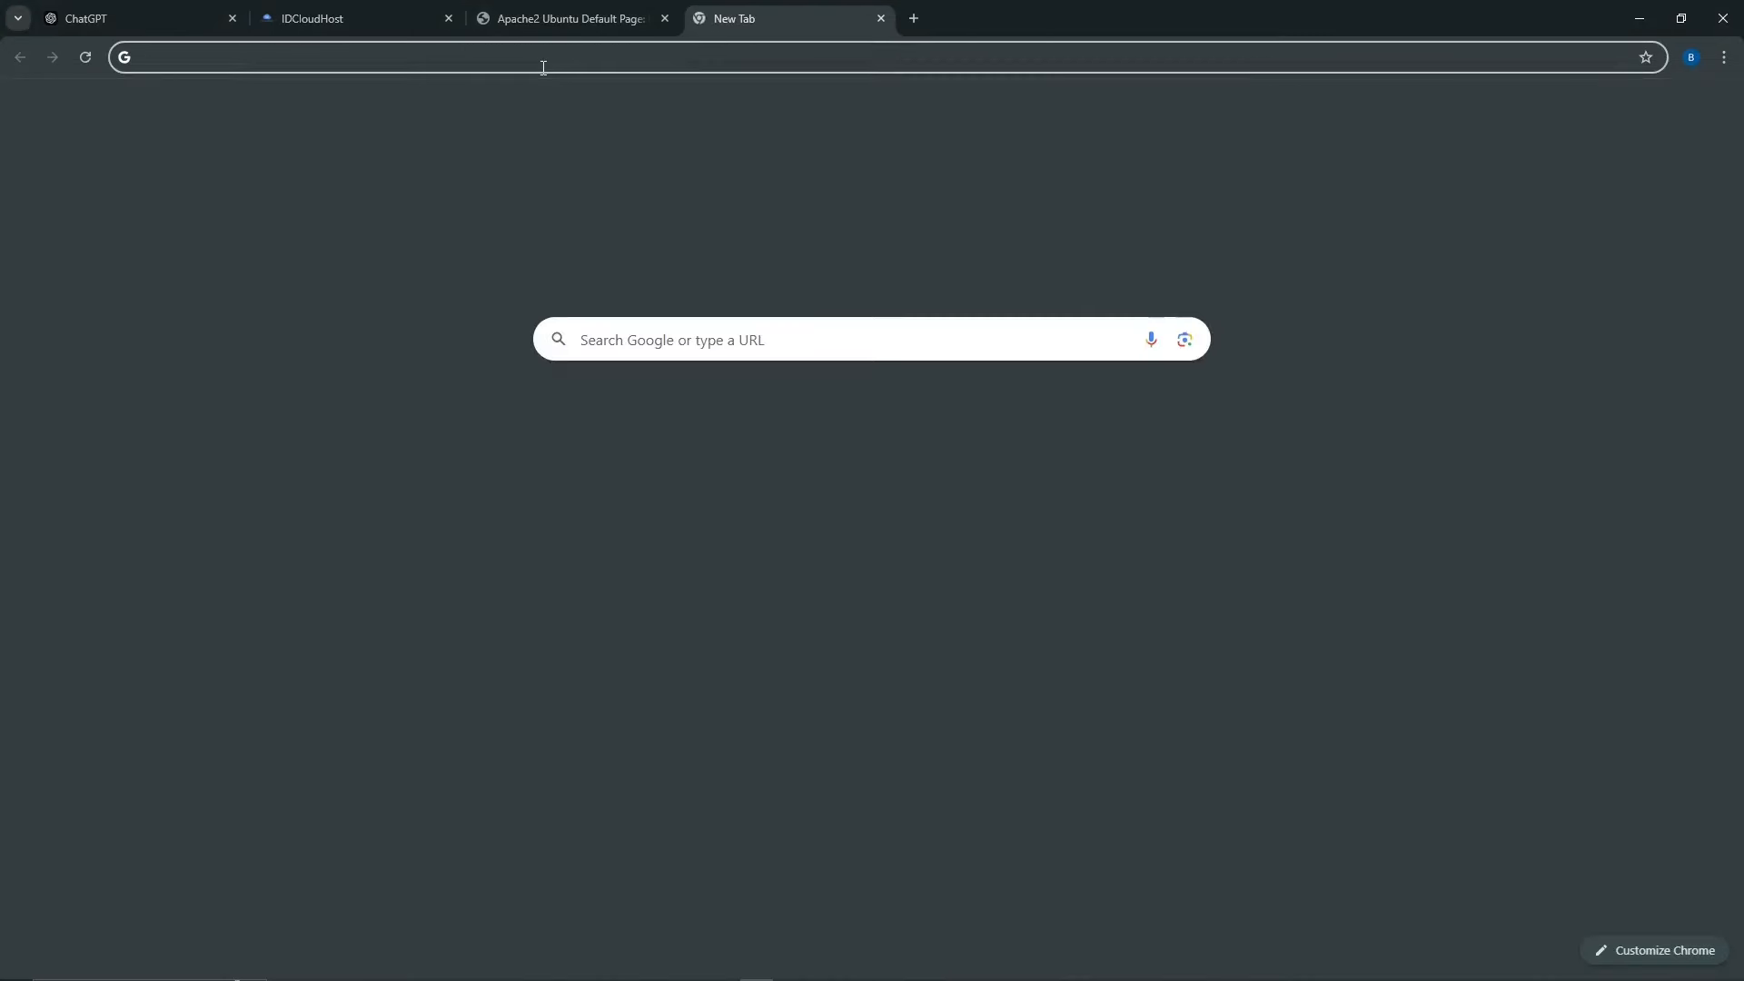
key("ctrl+v")
key("Return")
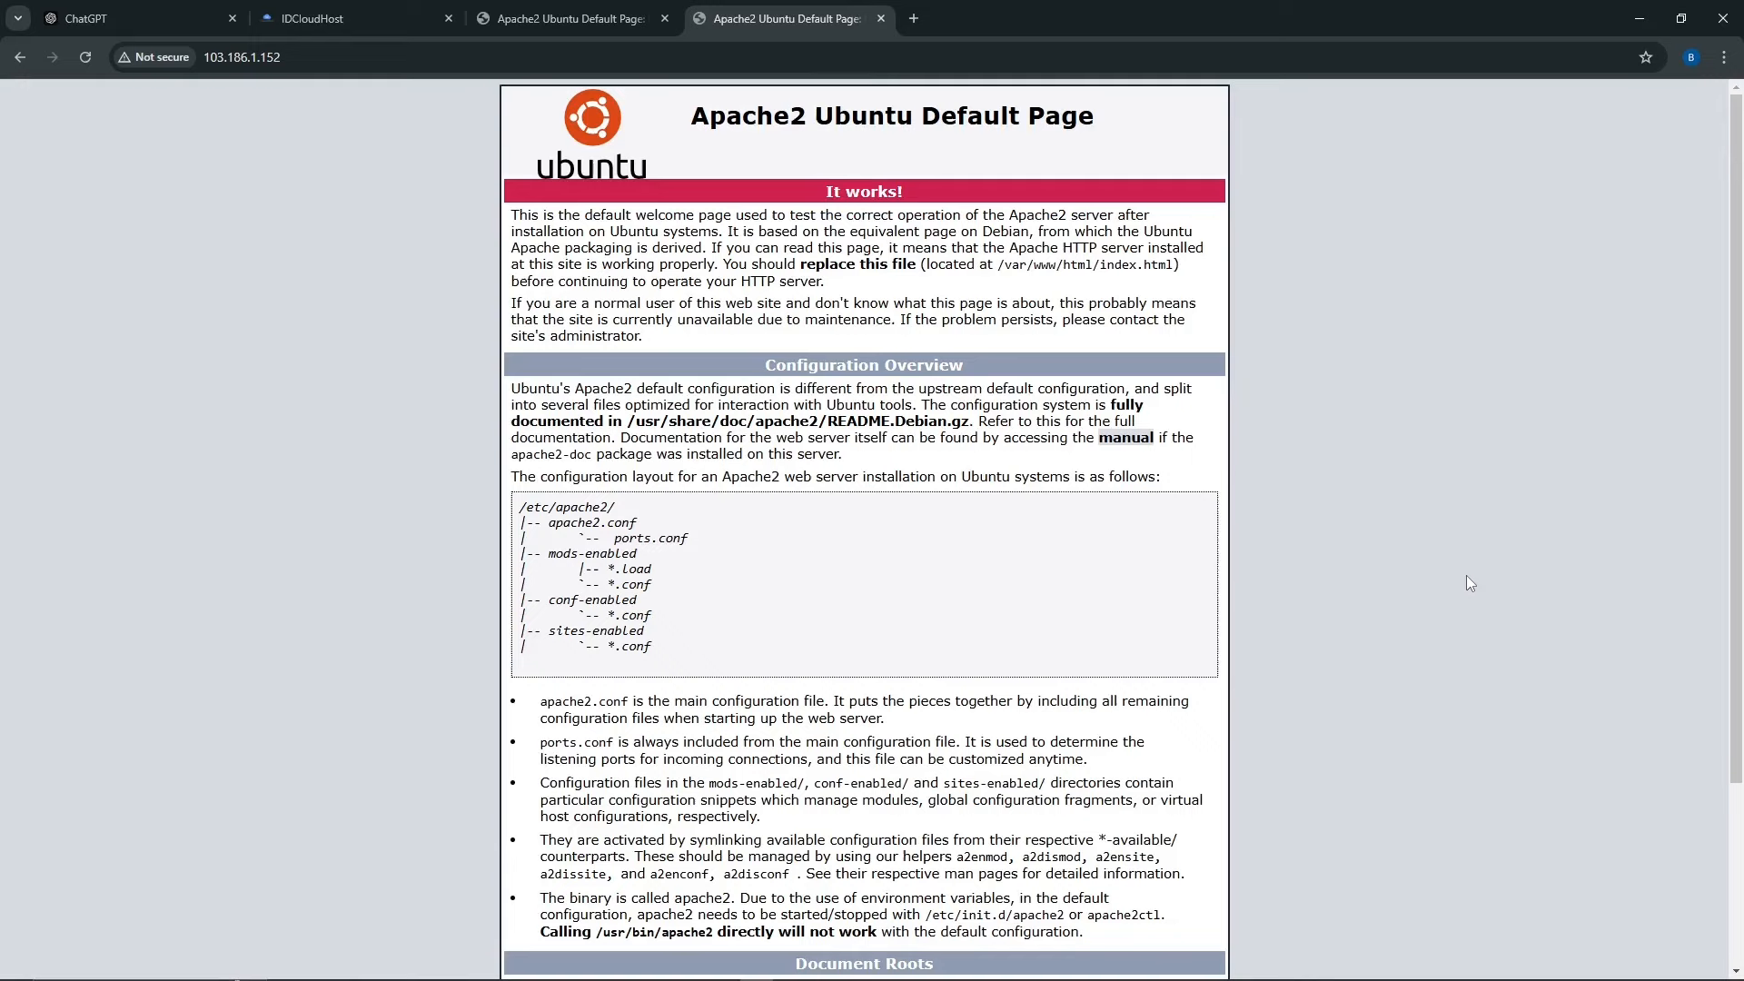
Step: Bring the terminal back over the browser and log in to MySQL with mysql -u root -p, entering the root password
left_click_drag(570, 370, 653, 247)
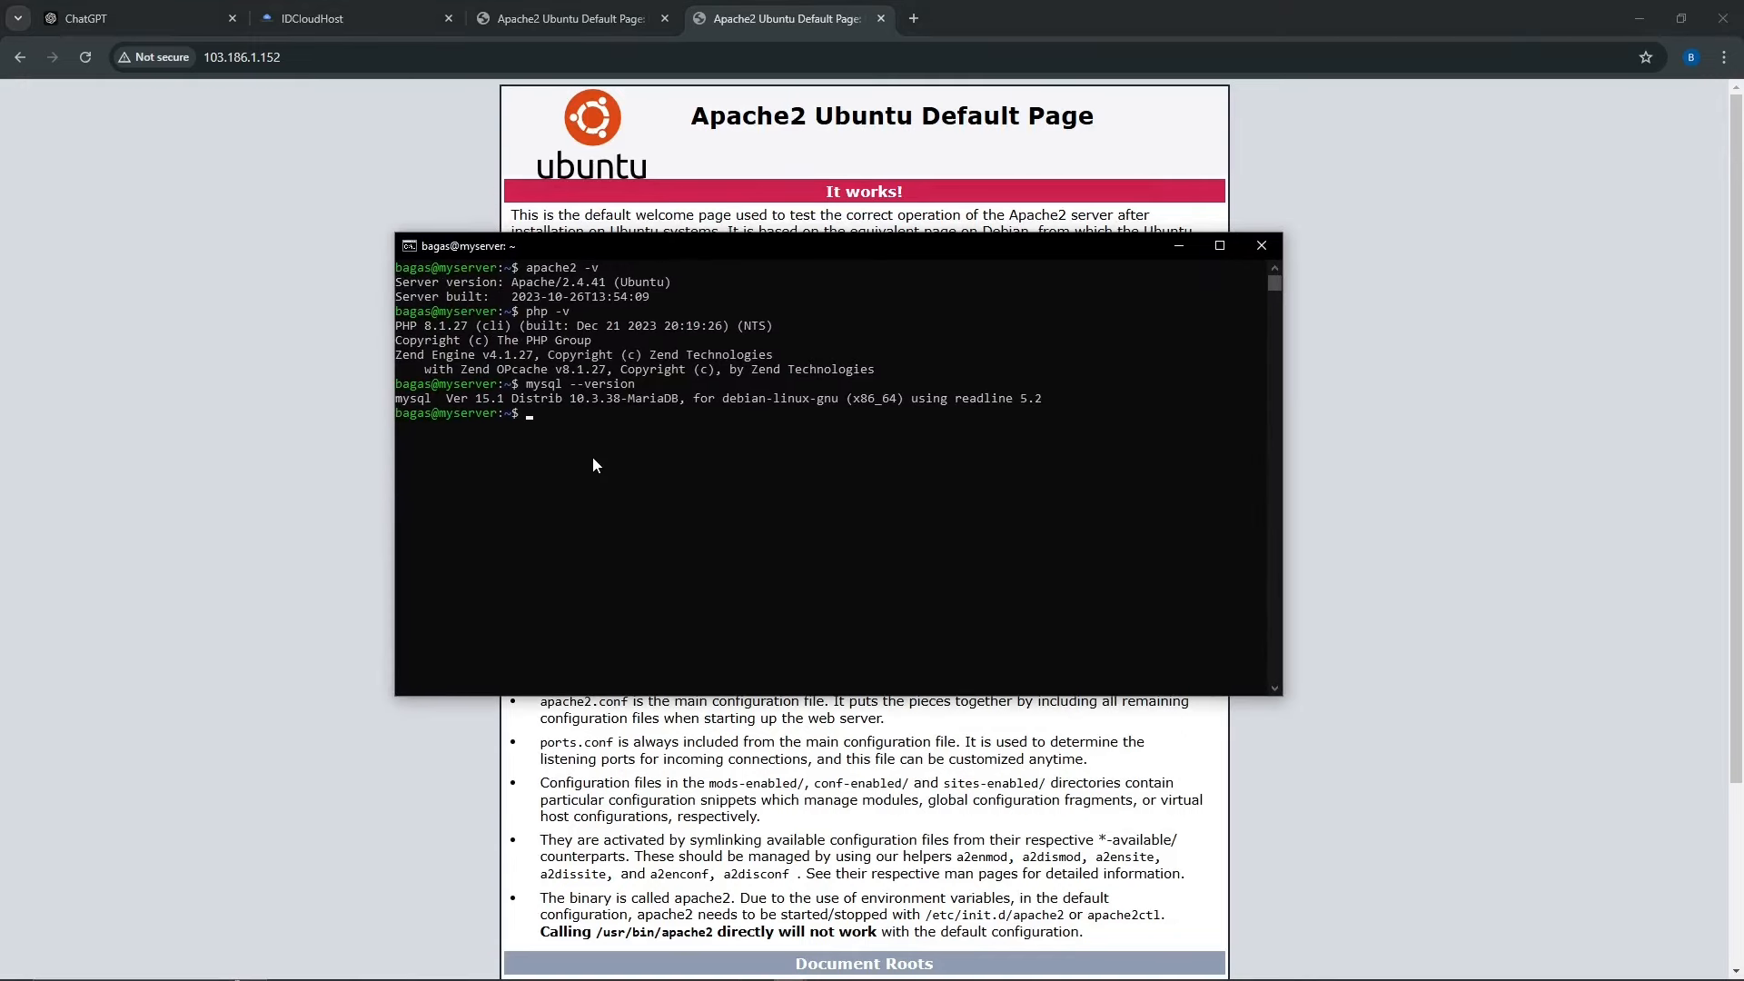
type("mysql -u root -p")
key("Return")
key("Return")
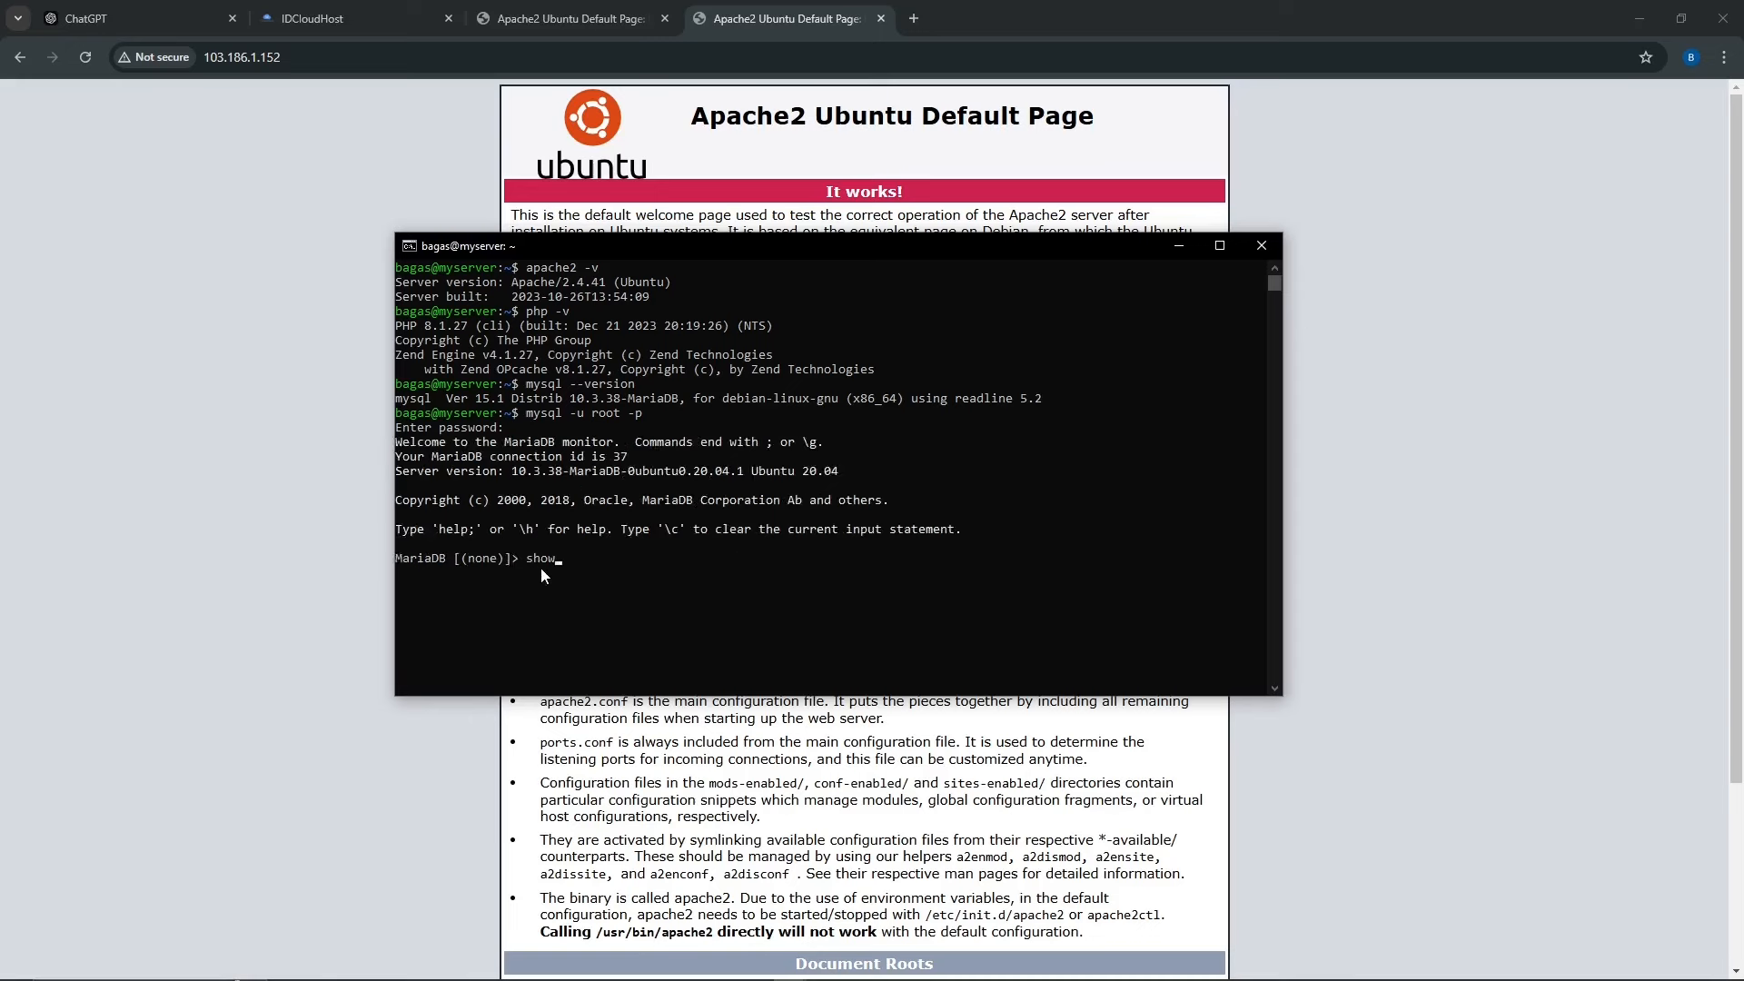
Step: List the databases with show databases;, exit the MySQL monitor and minimize the open windows
type("show databases;")
key("Return")
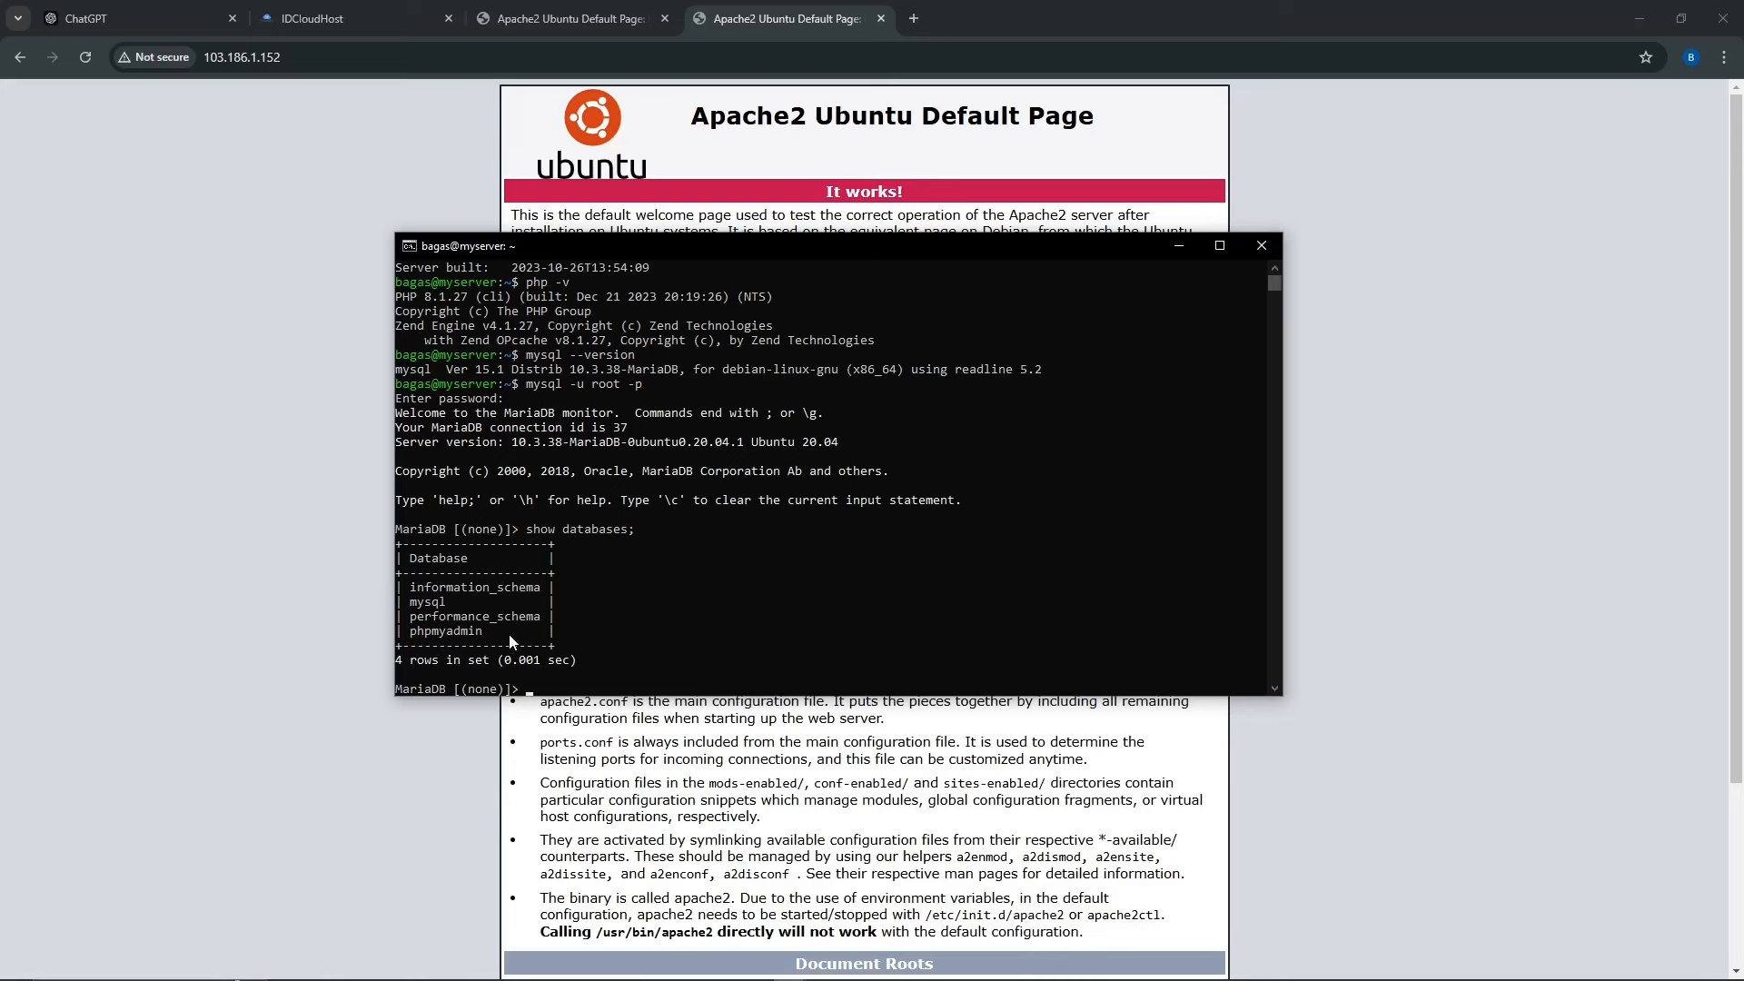
type("exit;")
key("Return")
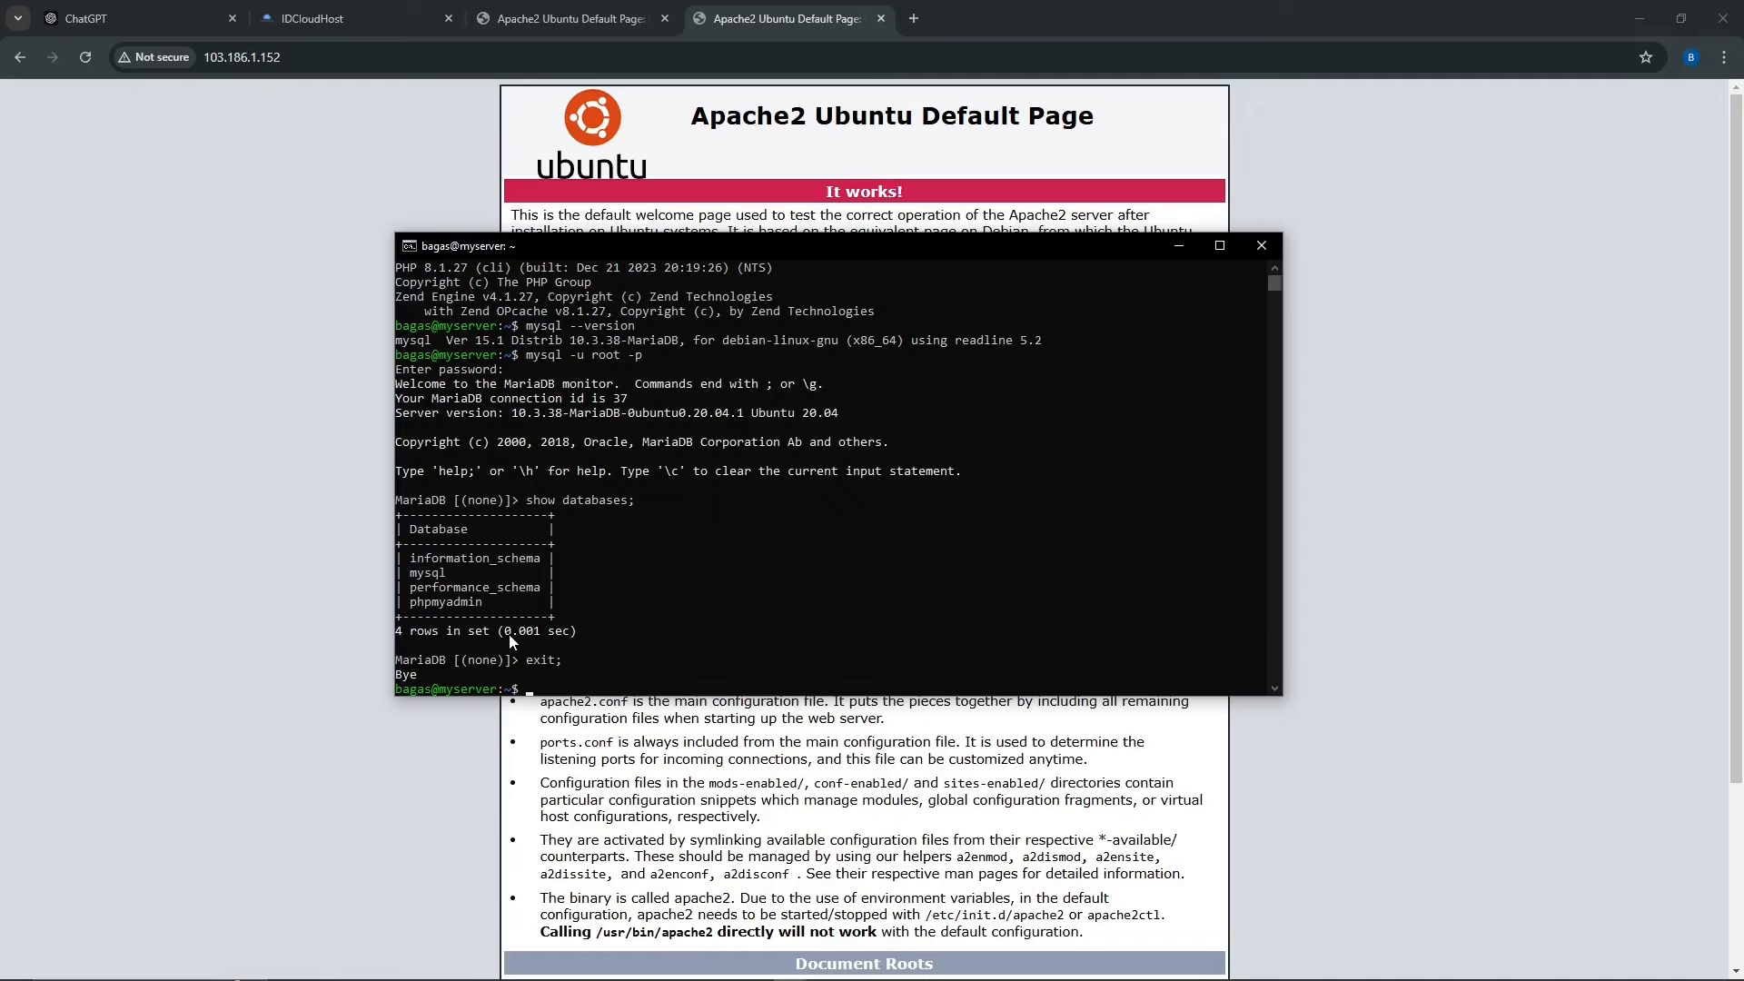
left_click(1174, 245)
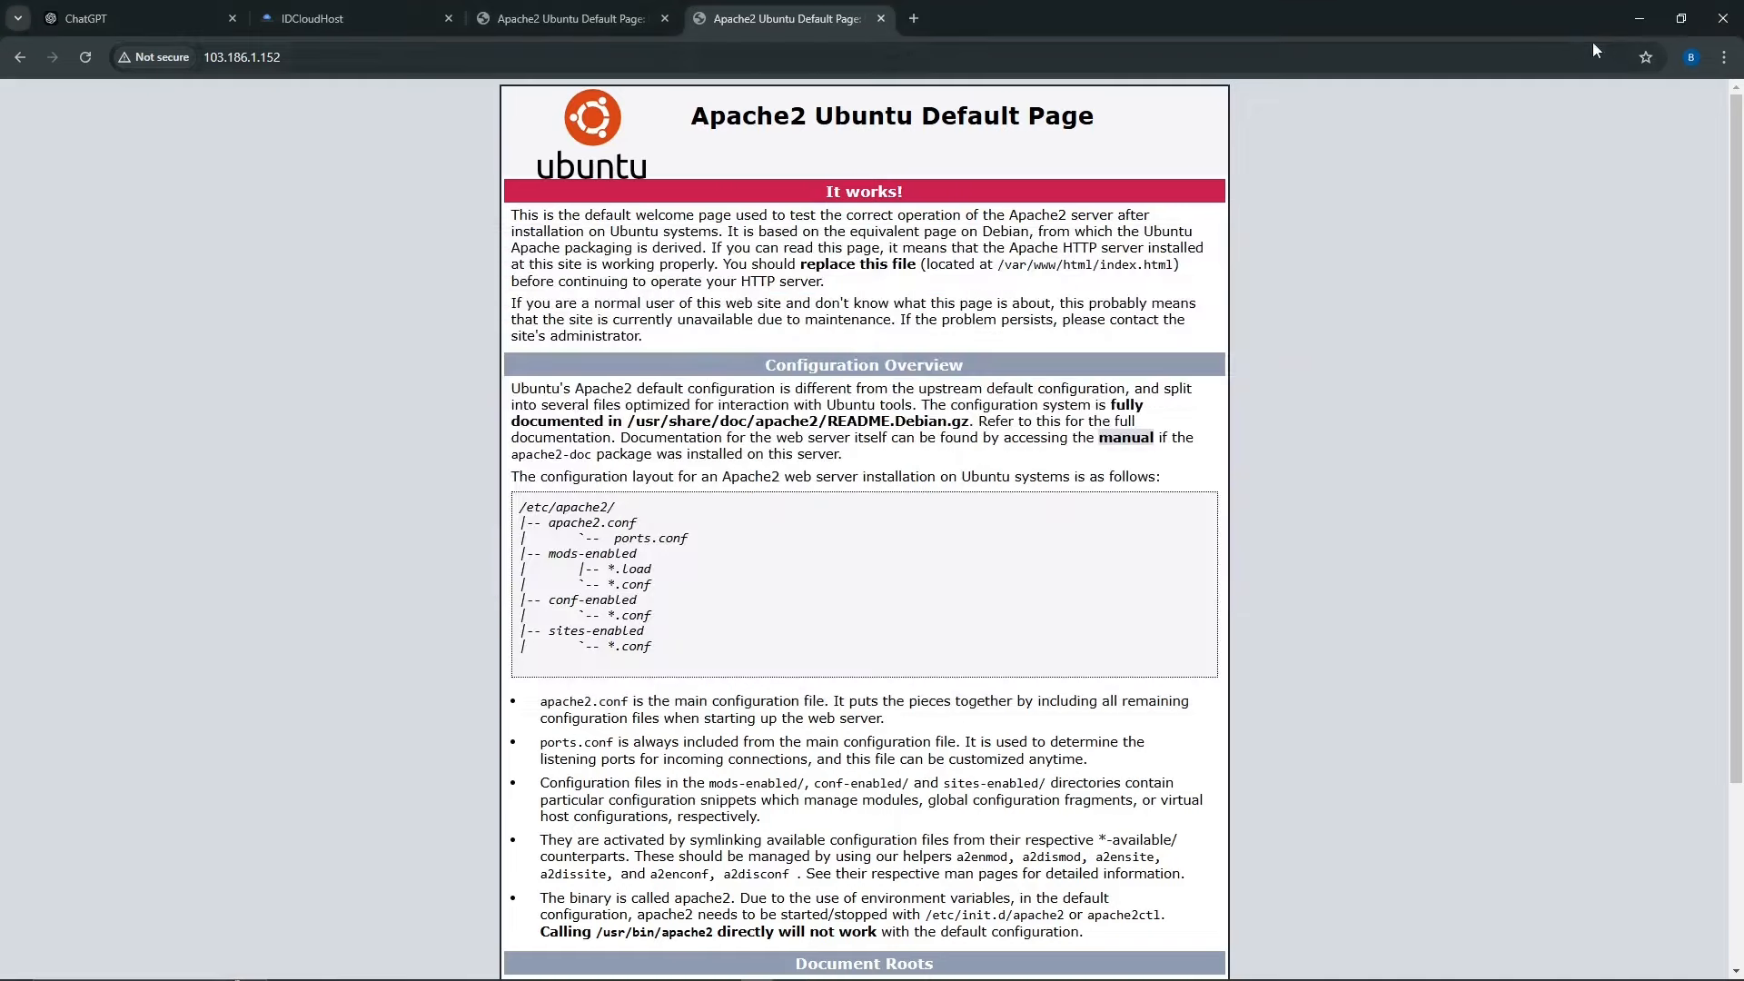
left_click(1645, 18)
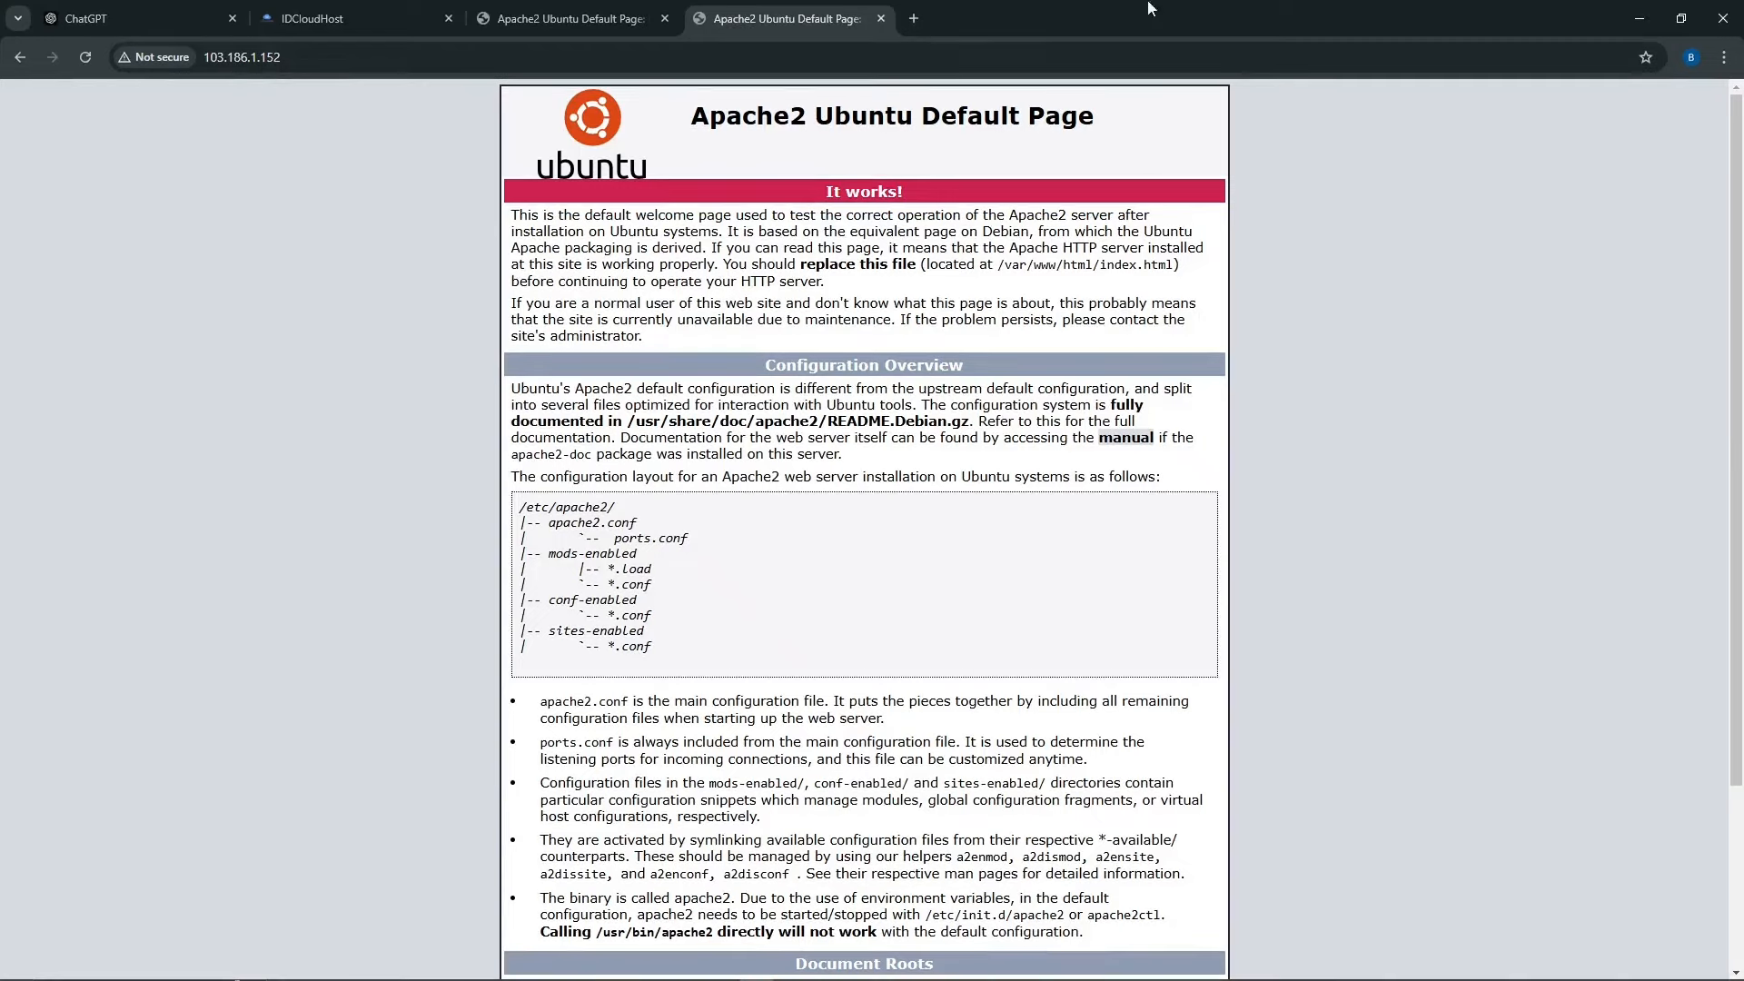
Step: Search the web for "download putty" in a new tab and open the latest-release download page through putty.org
left_click(916, 17)
type("down")
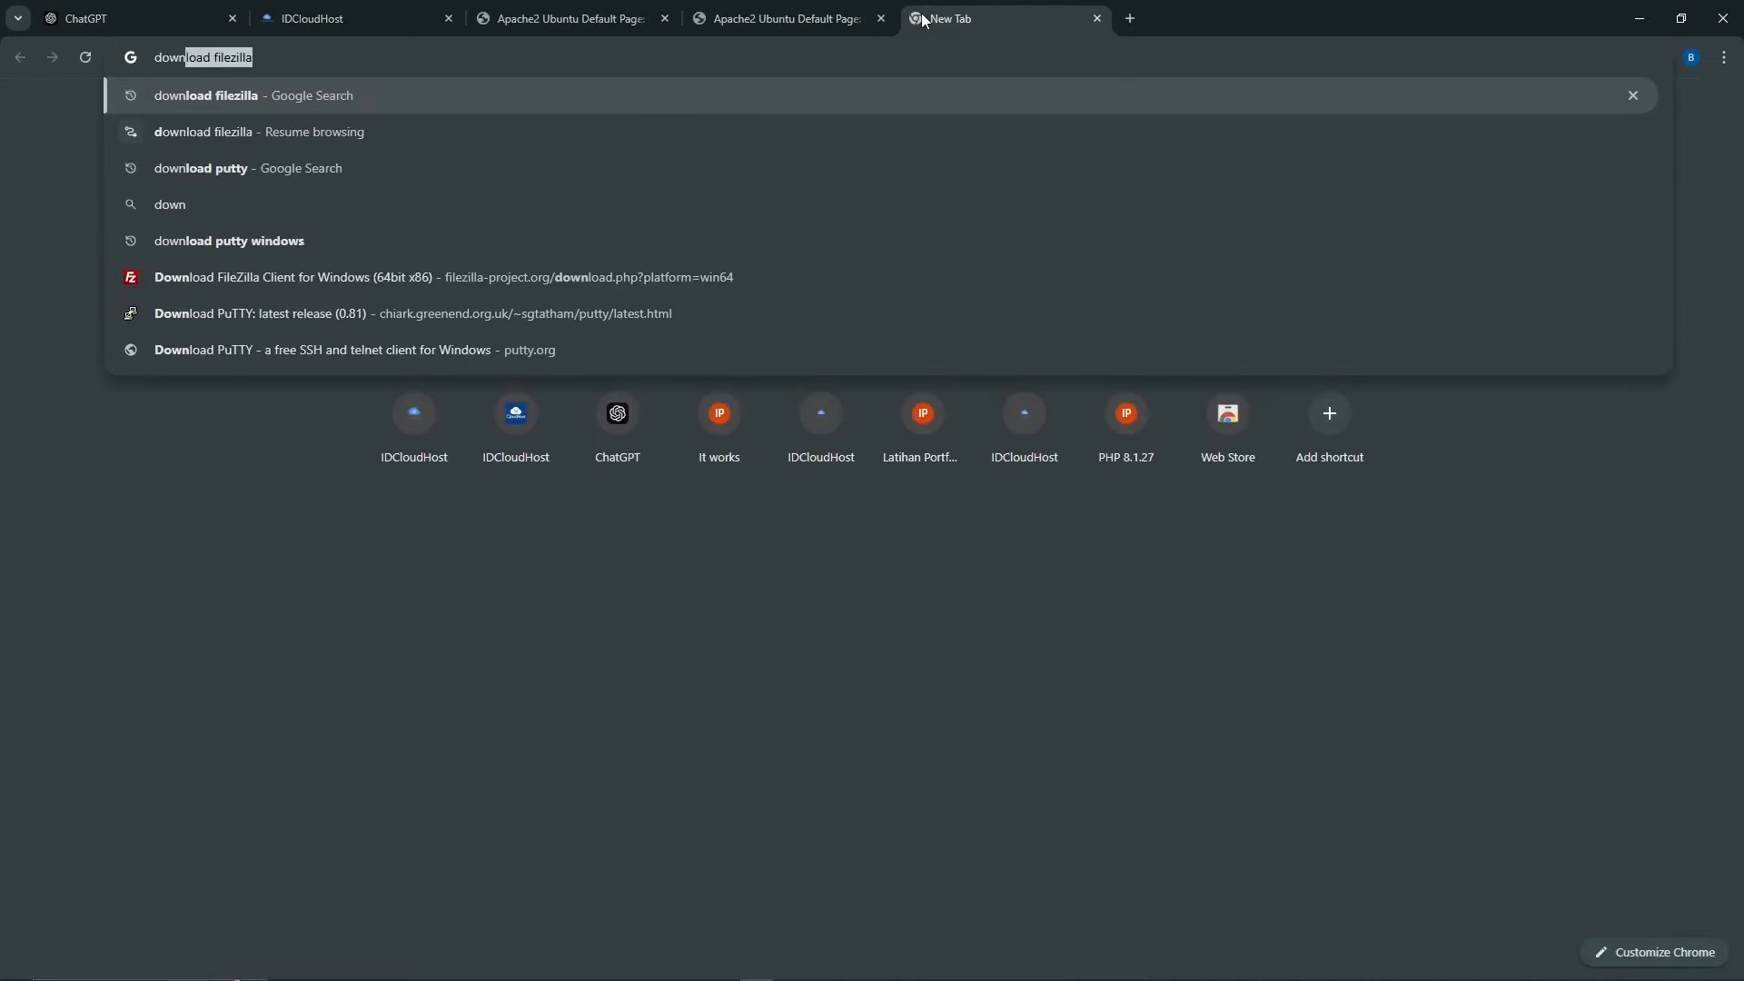
type("load putty")
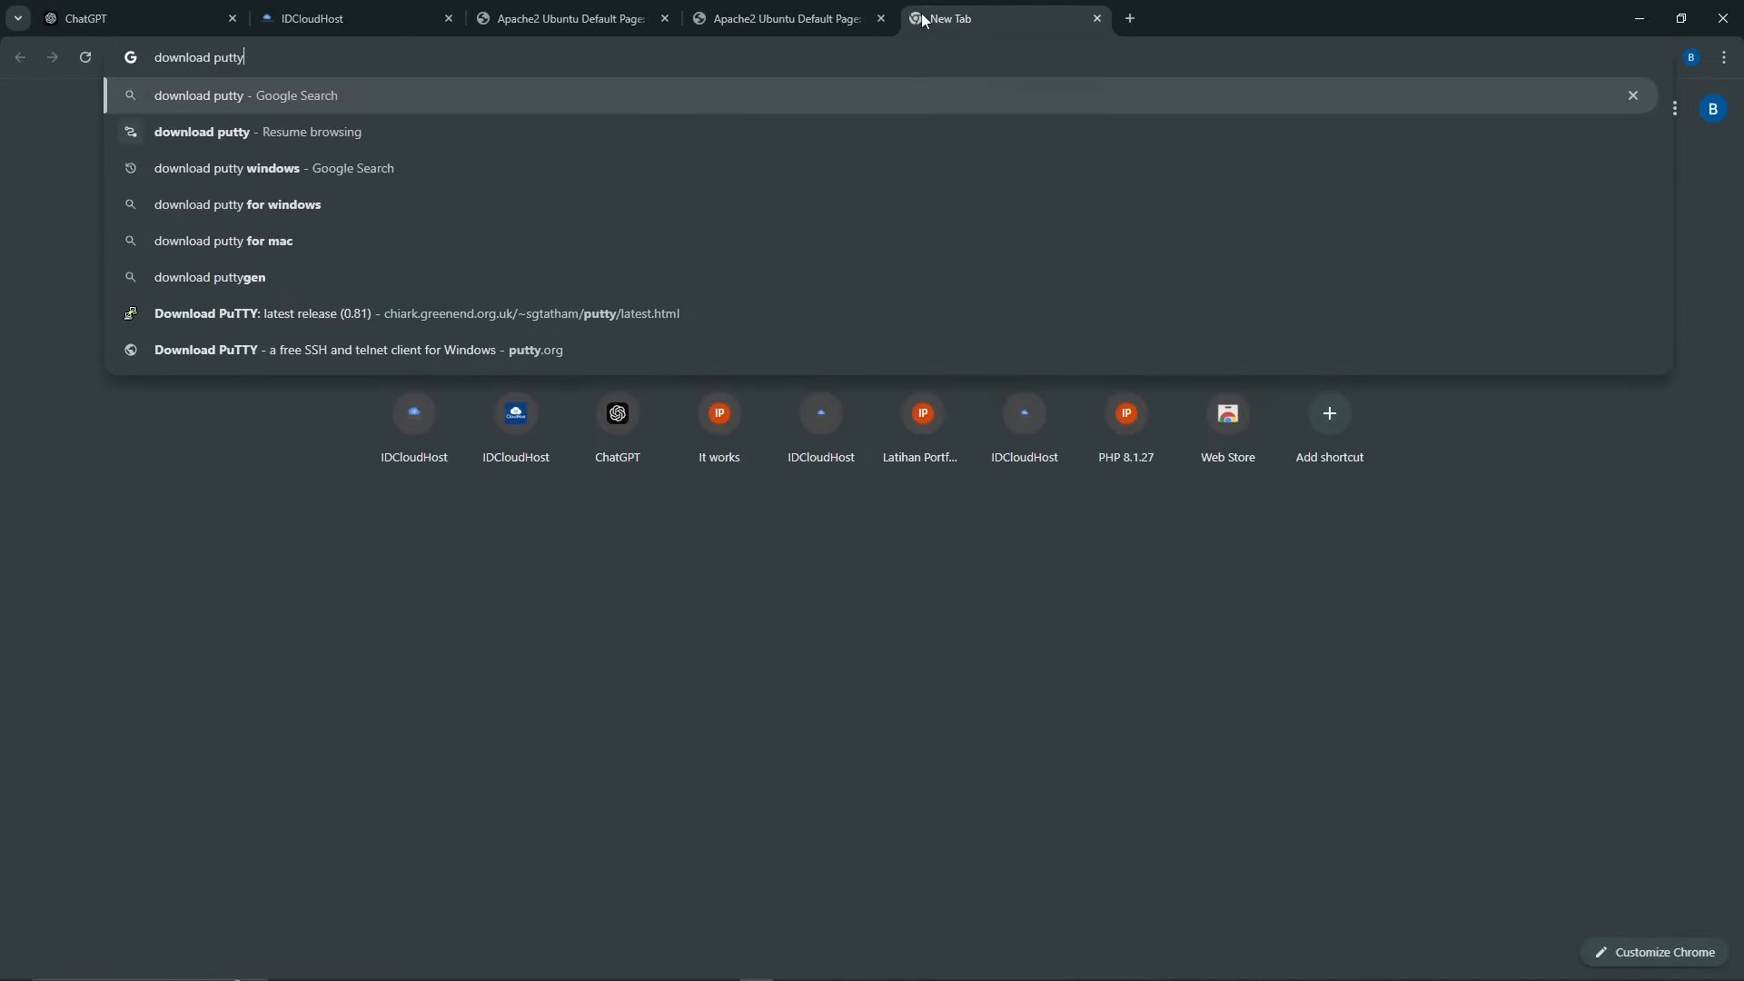
key("Return")
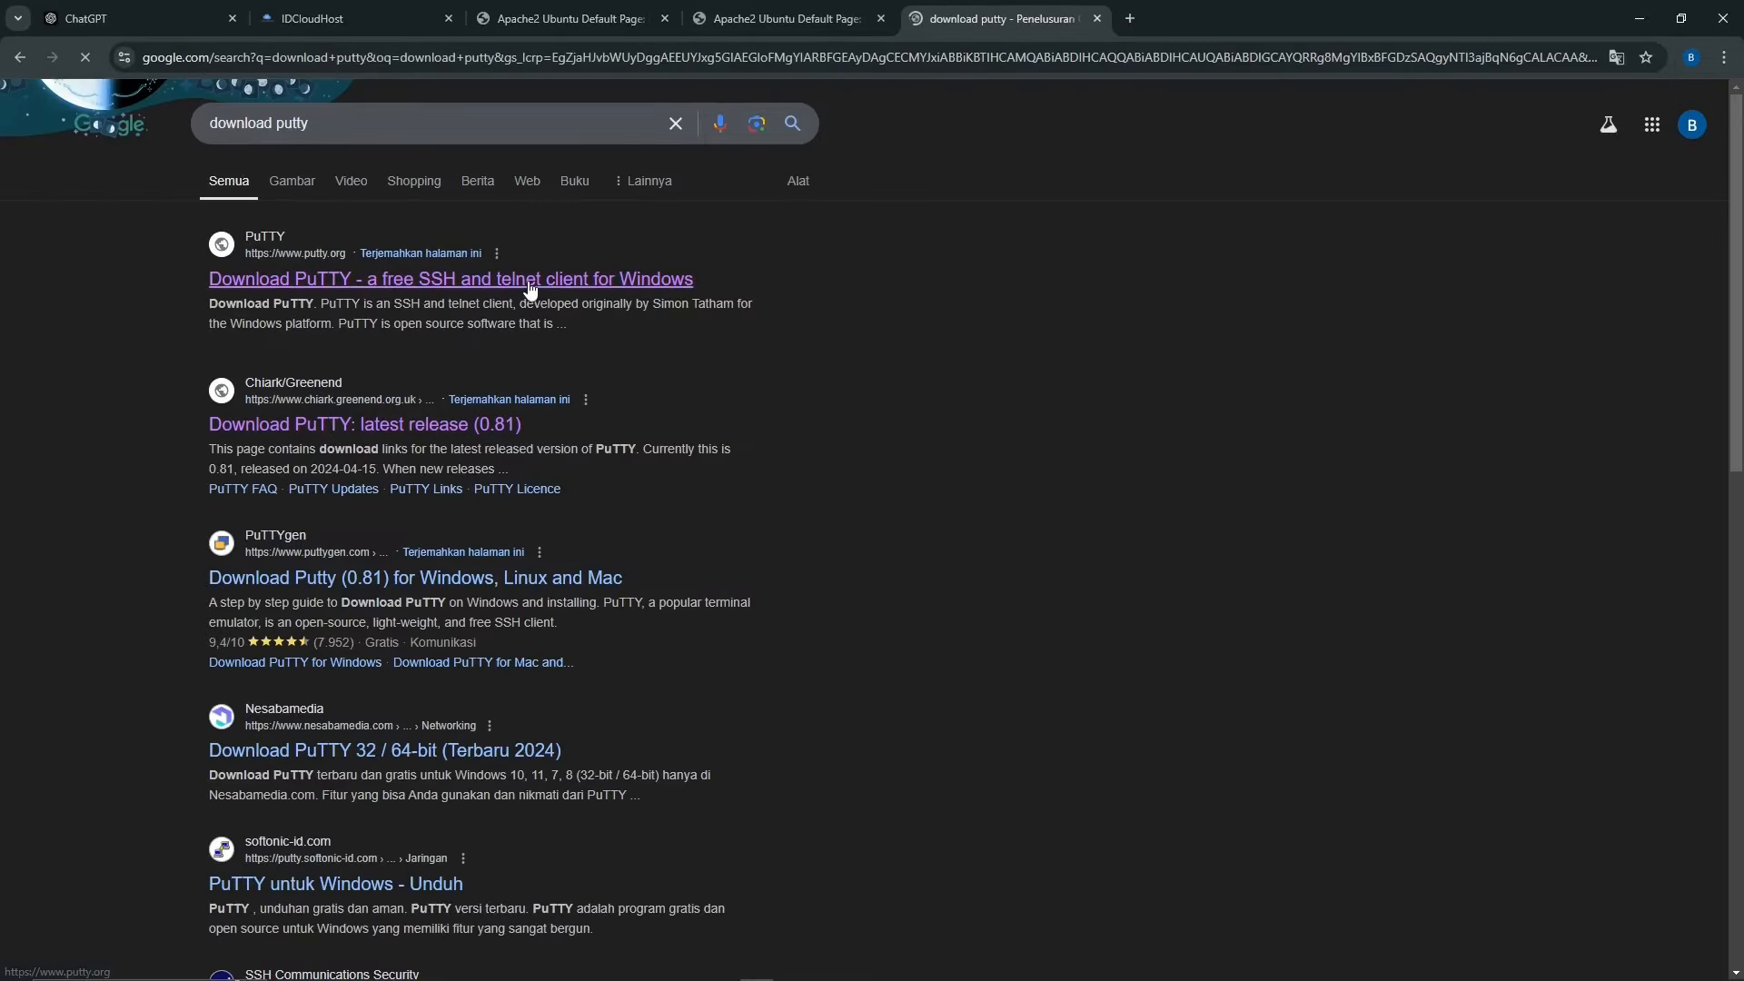
left_click(532, 284)
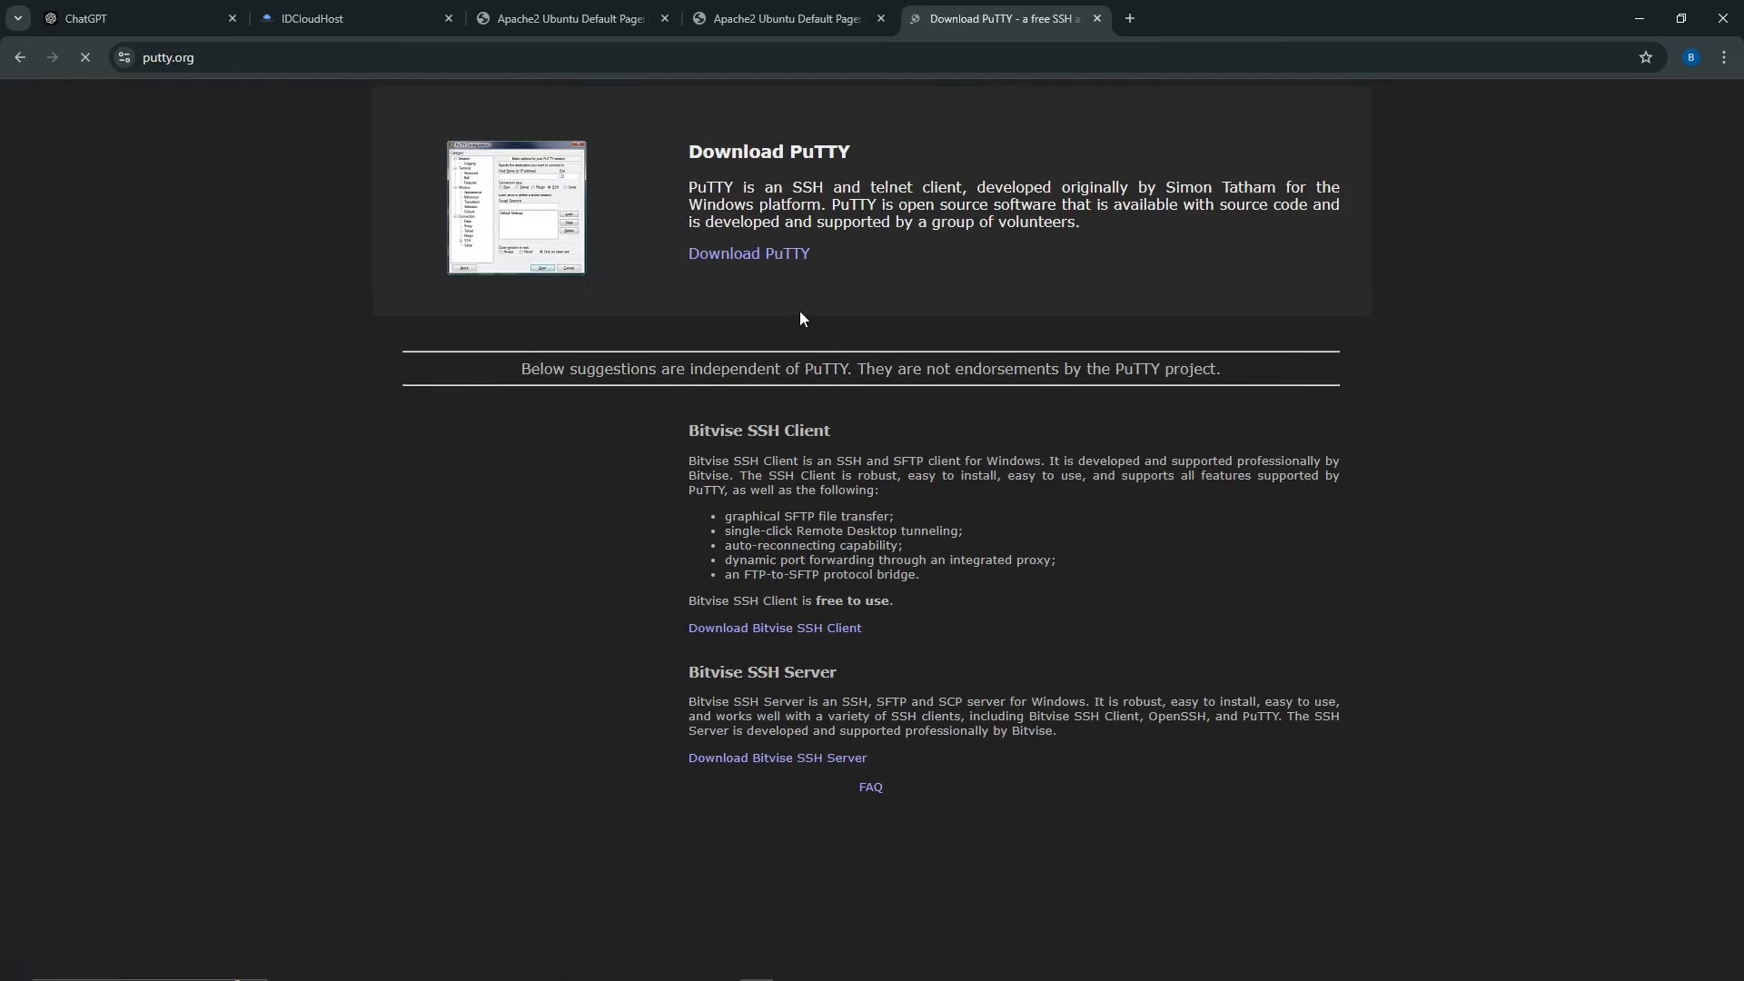
left_click(756, 256)
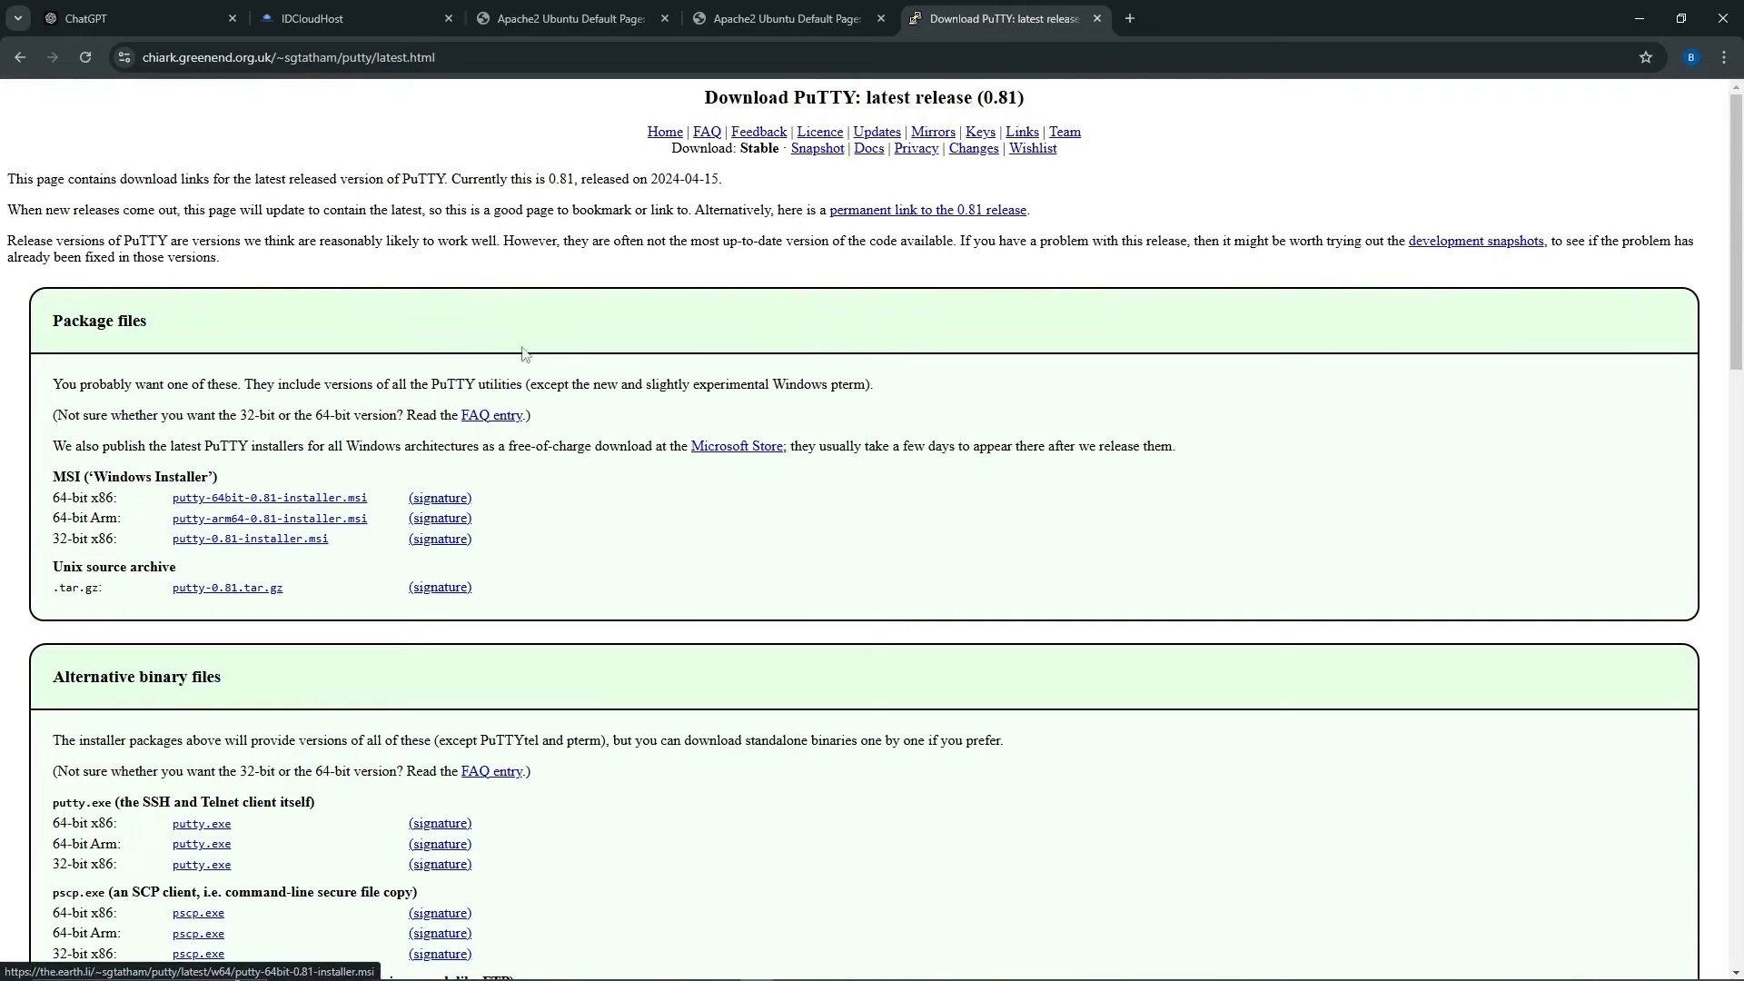
Step: Open the FileZilla Client for Windows (64bit x86) download page in a new tab
left_click(1130, 20)
type("file")
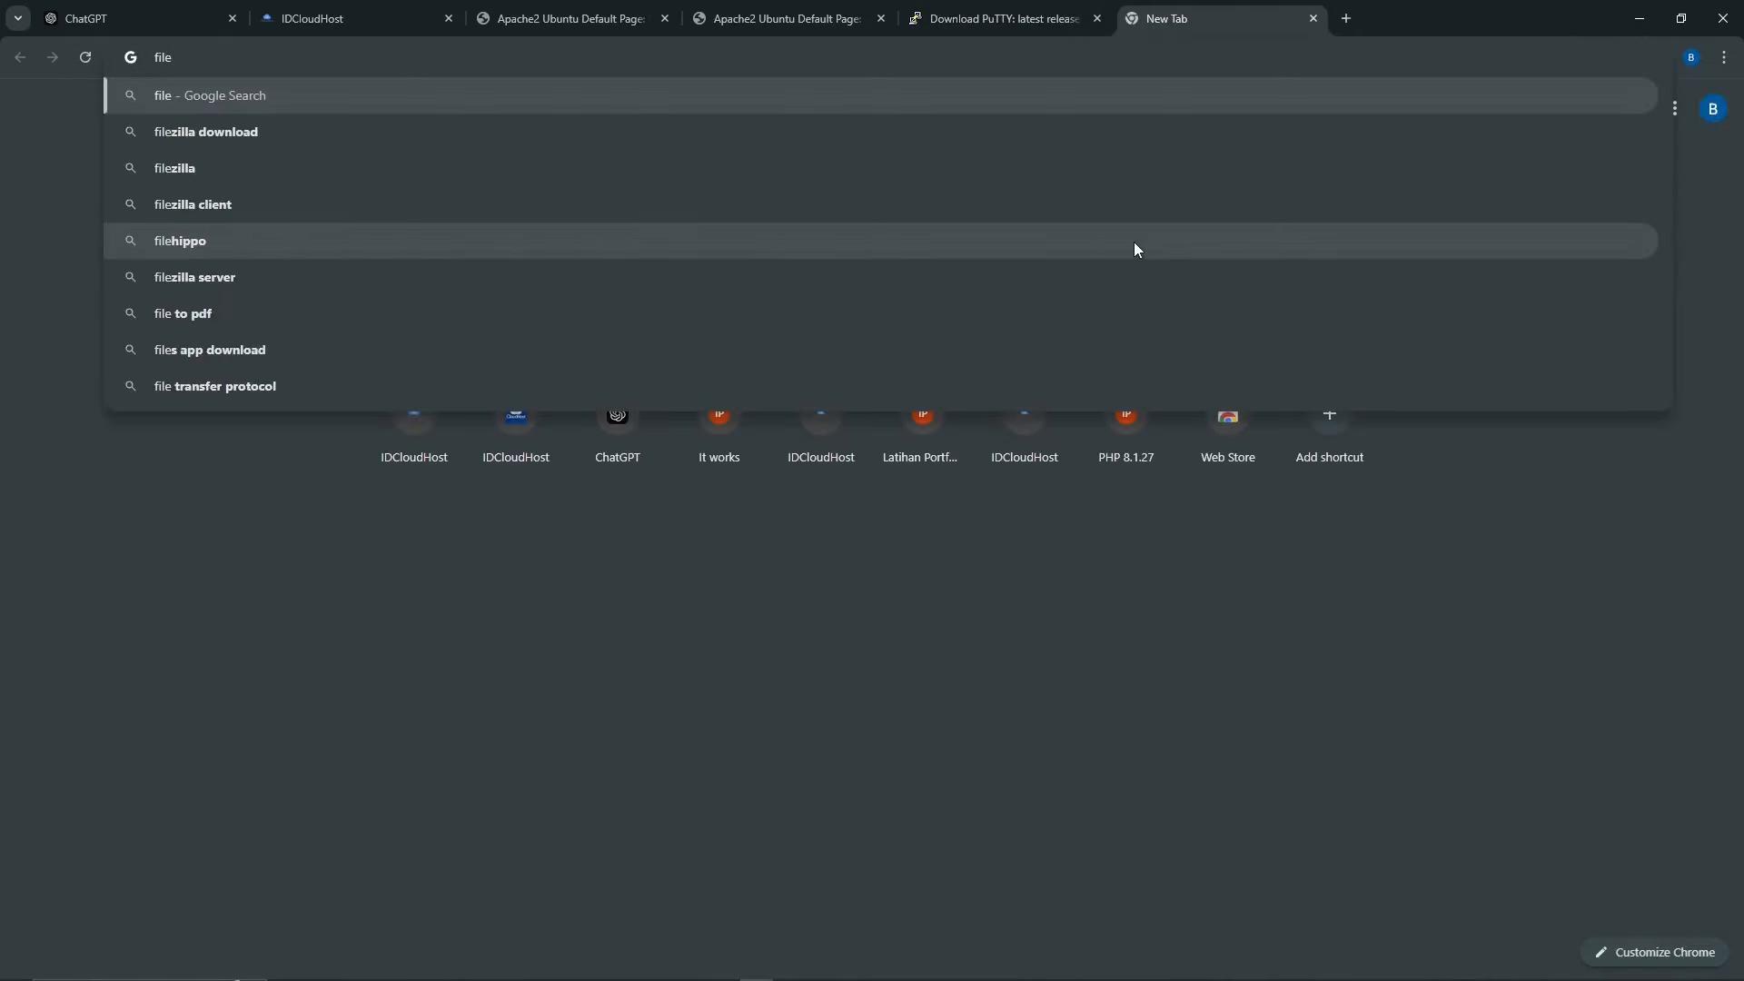
key("Down")
key("Return")
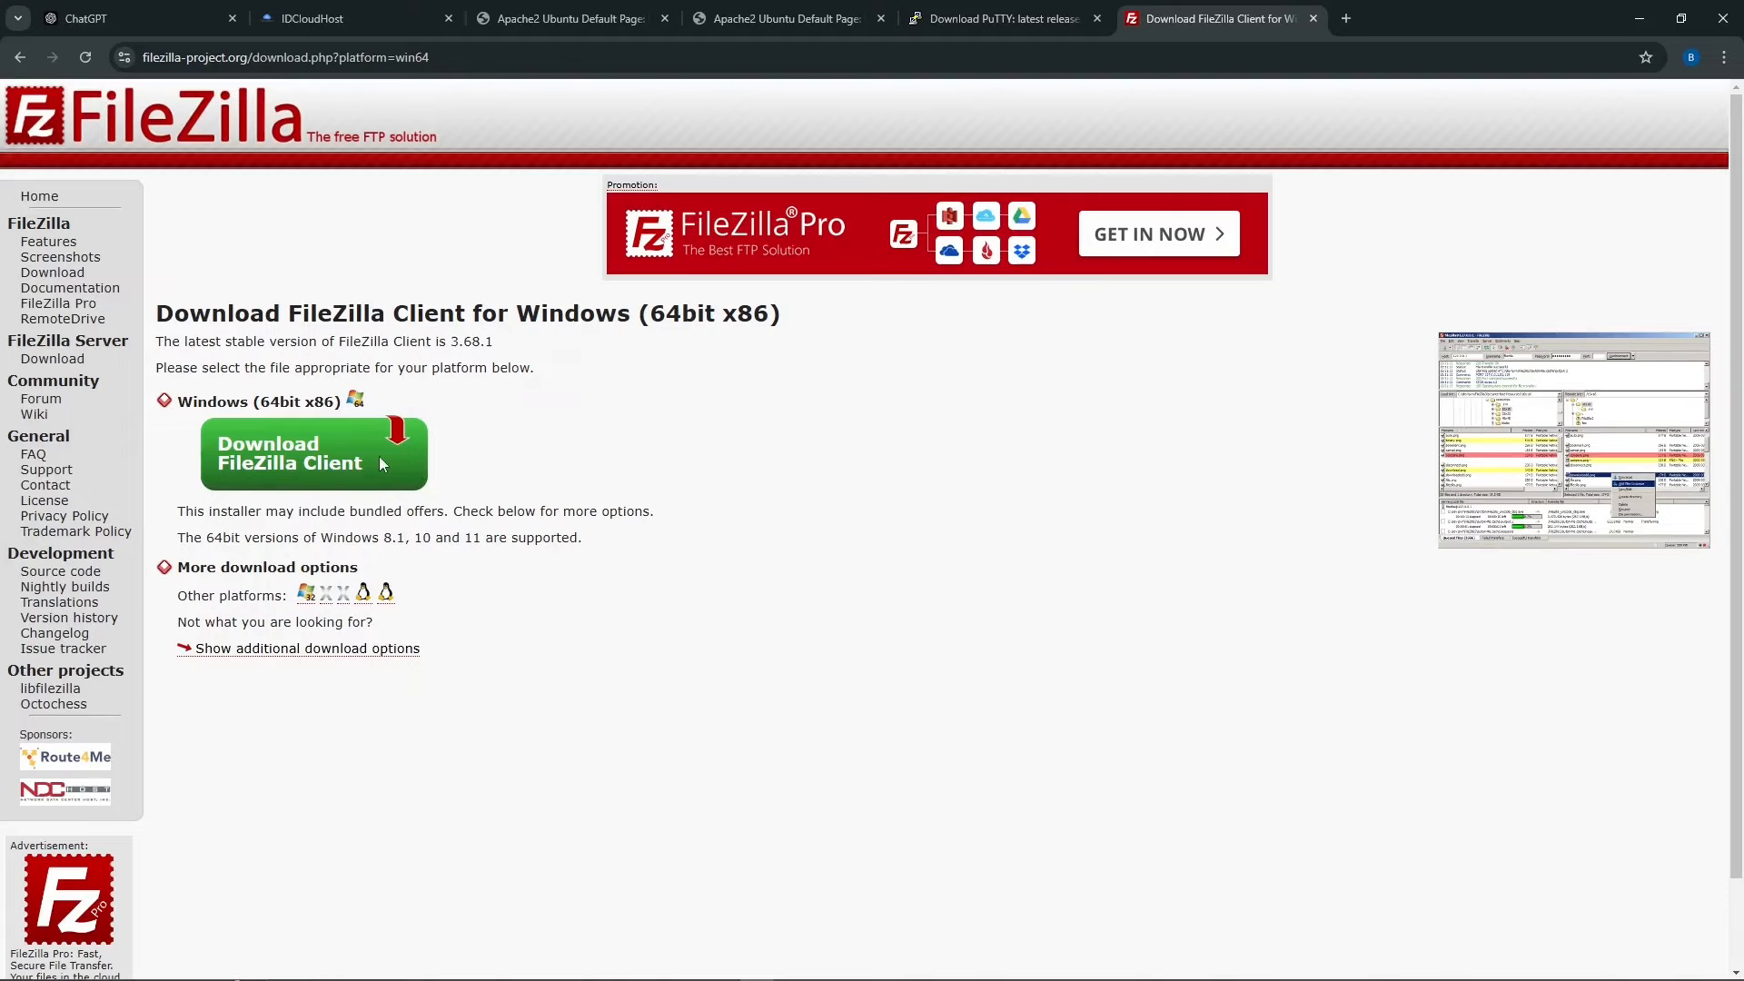
Step: Switch to PuTTY, clear the other windows away and open an SSH session to 103.186.1.152 on port 22
left_click(1633, 5)
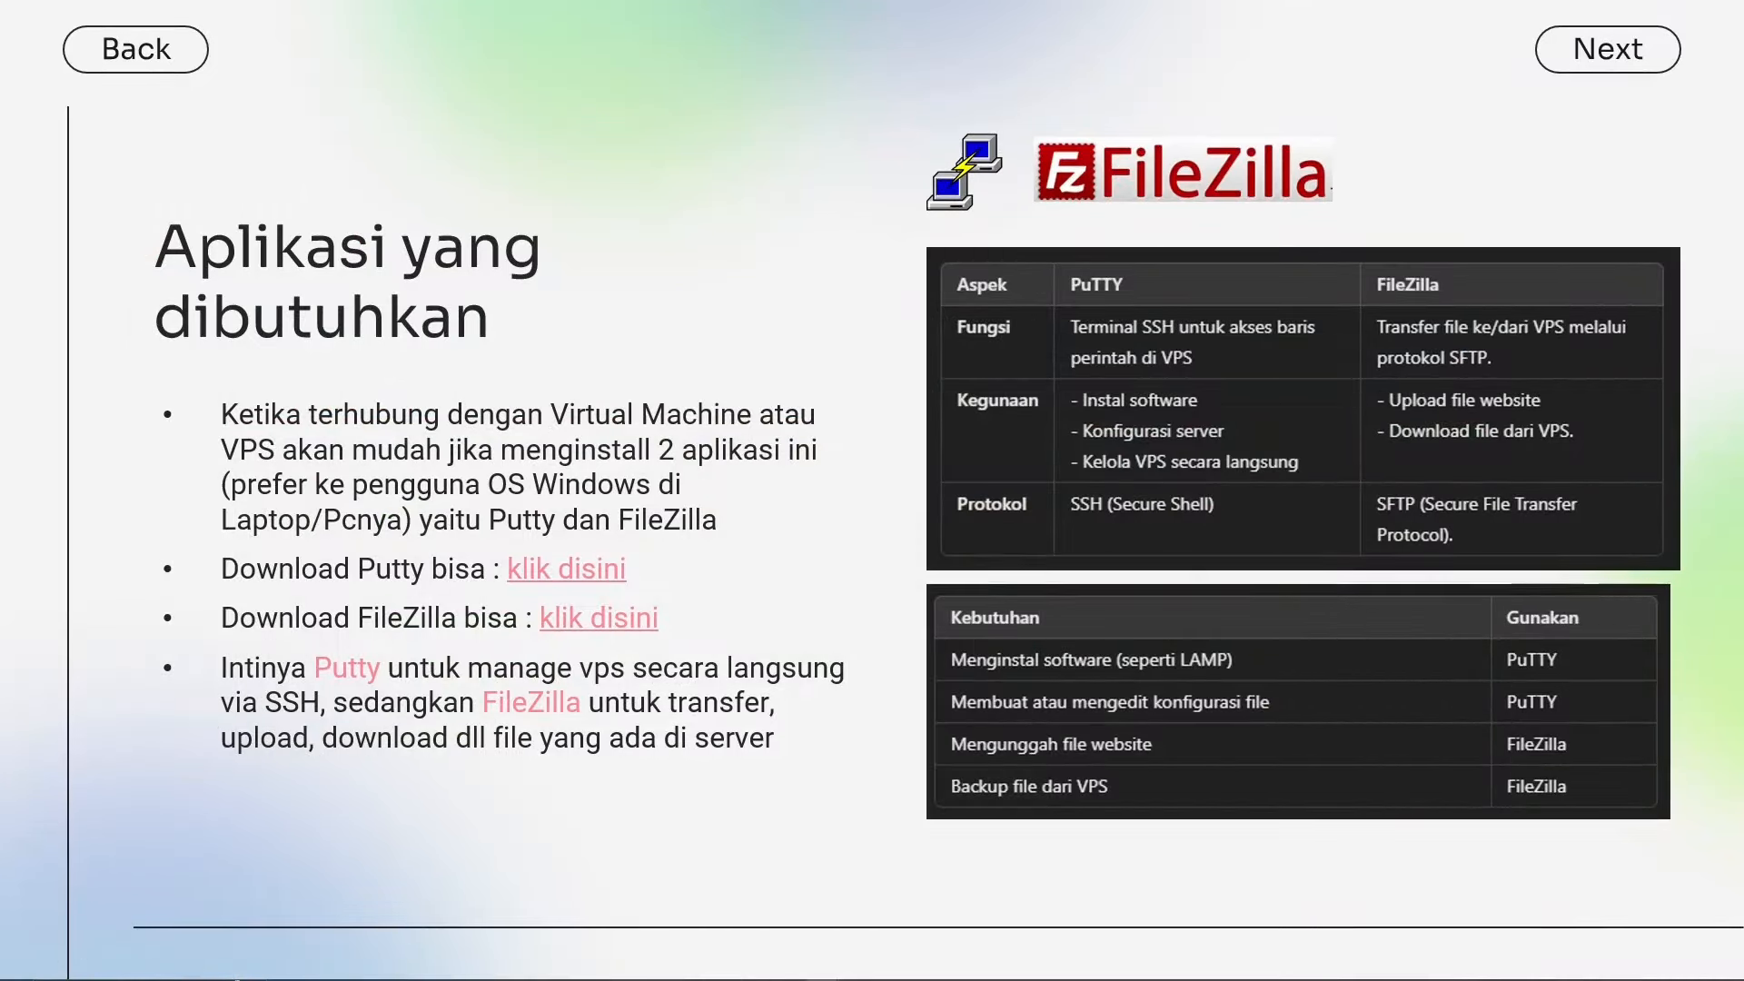
left_click_drag(1743, 545, 808, 321)
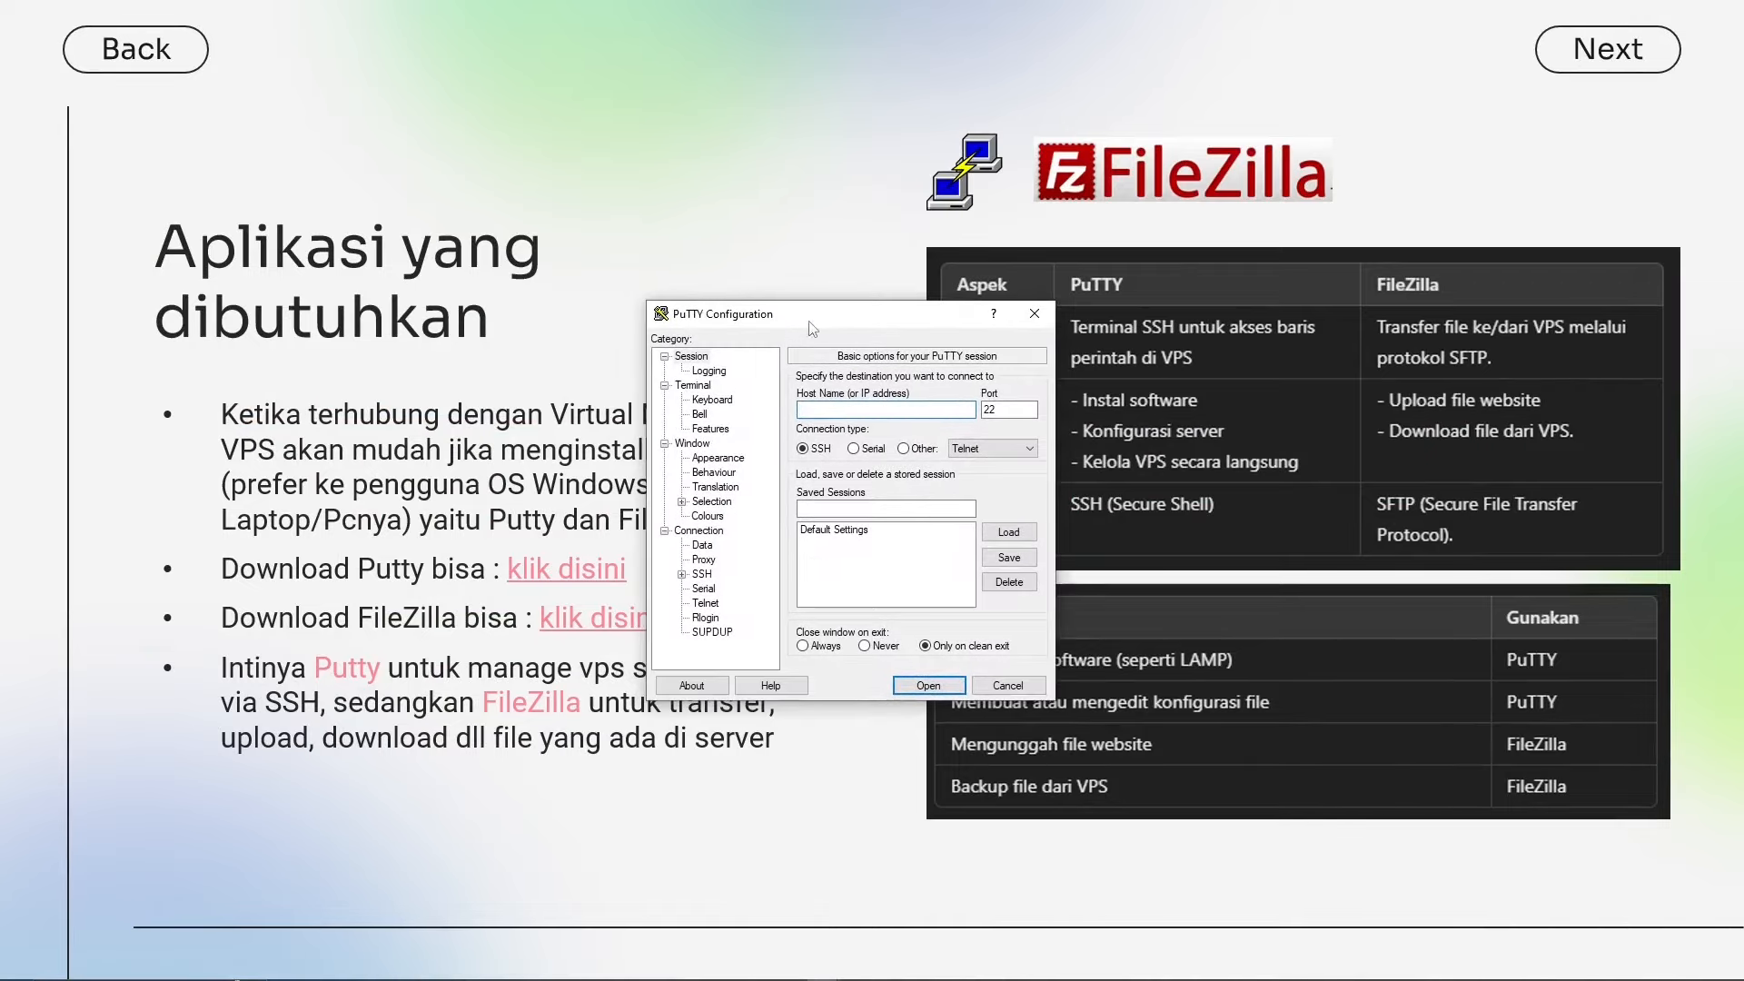
left_click(1647, 16)
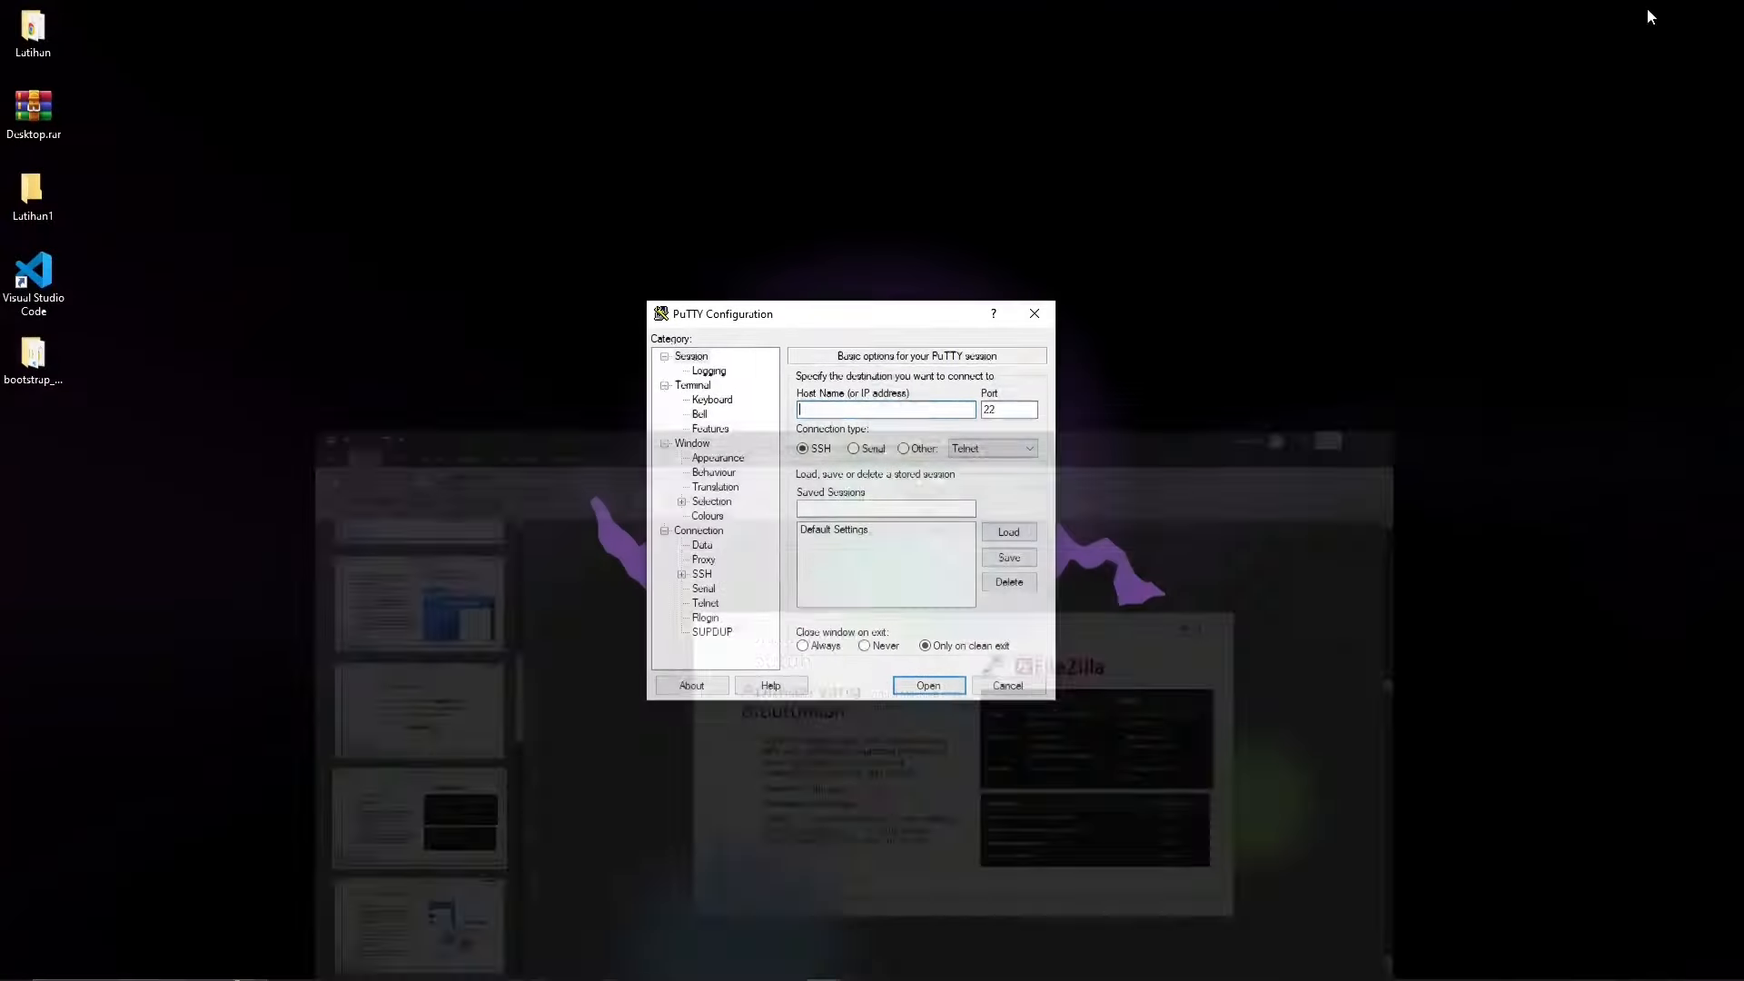
left_click_drag(894, 320, 954, 265)
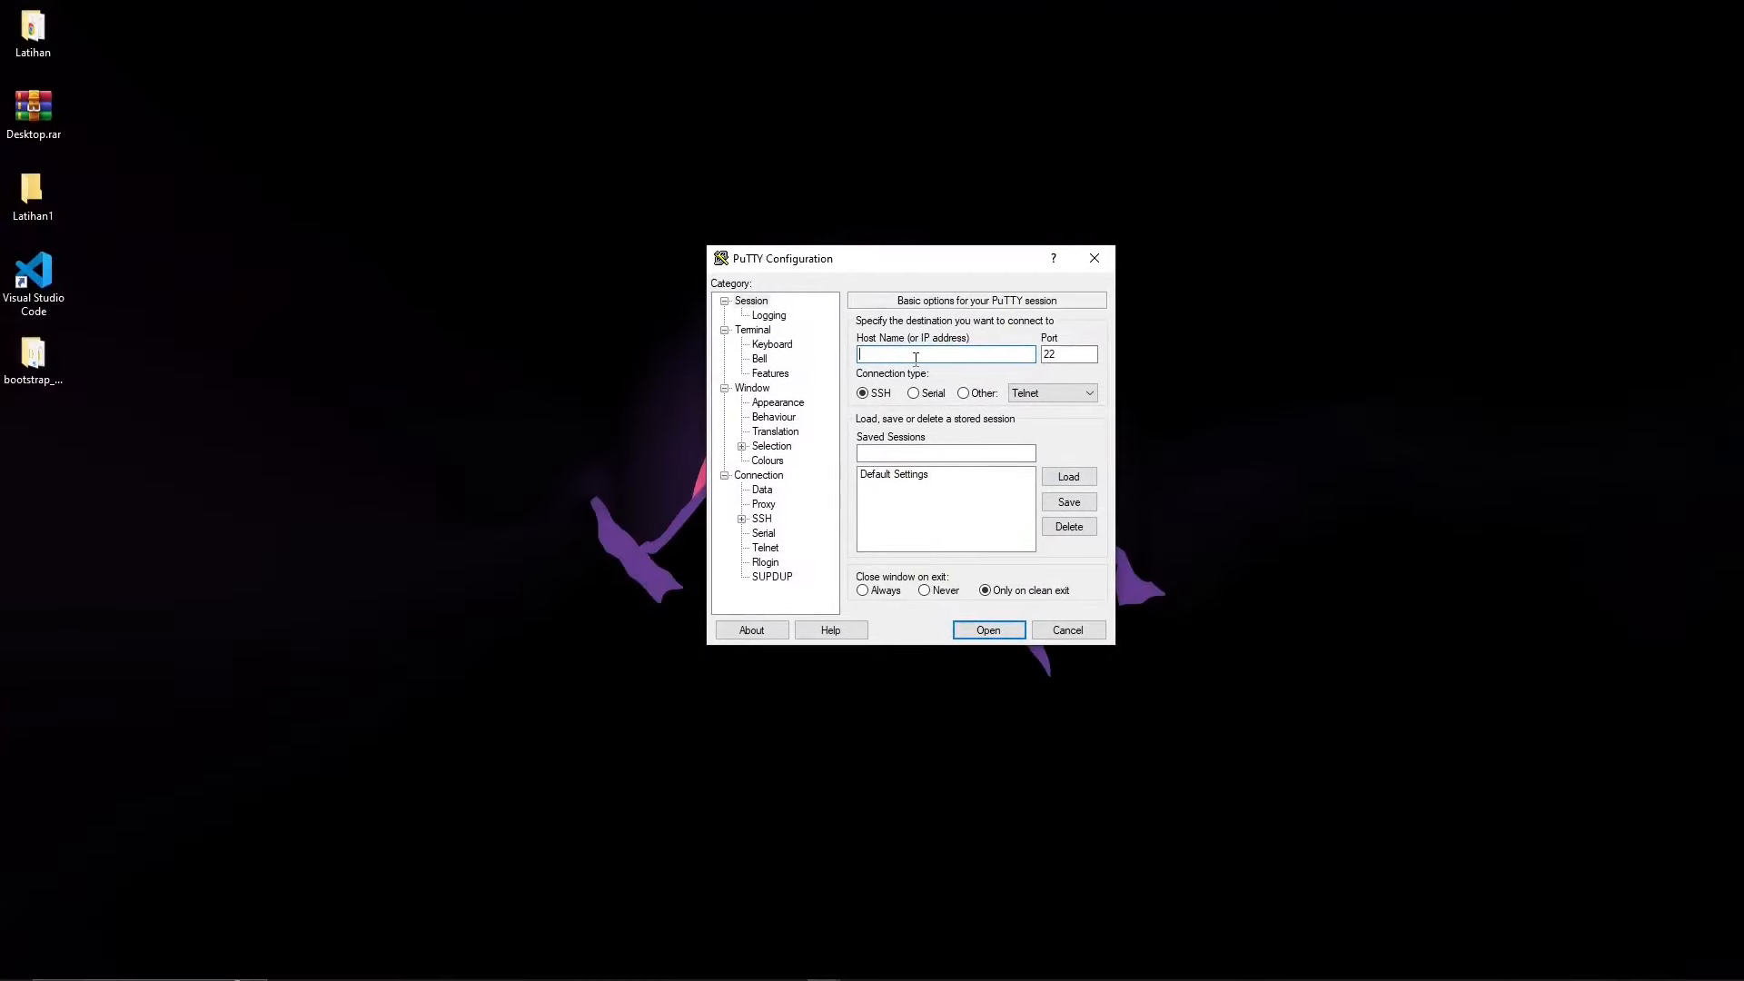
type("103.186.1.152")
left_click(1005, 632)
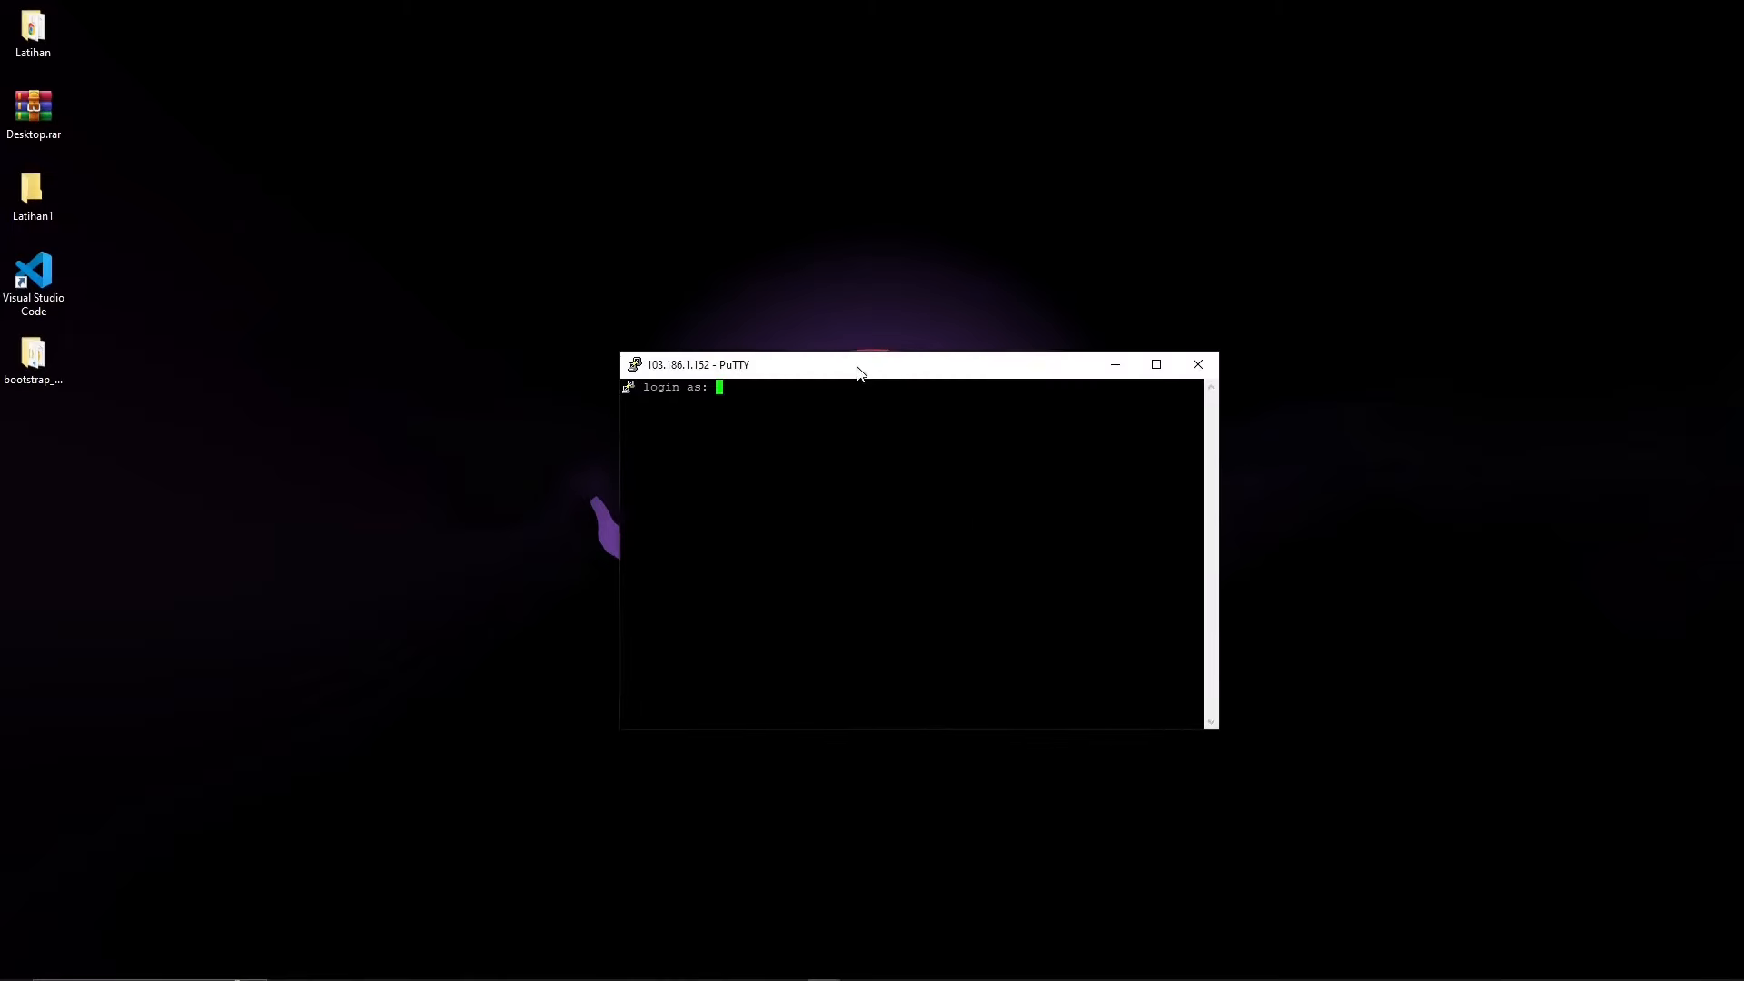
Step: Log in to the PuTTY session with the VM's username and the account password
left_click_drag(861, 371, 868, 316)
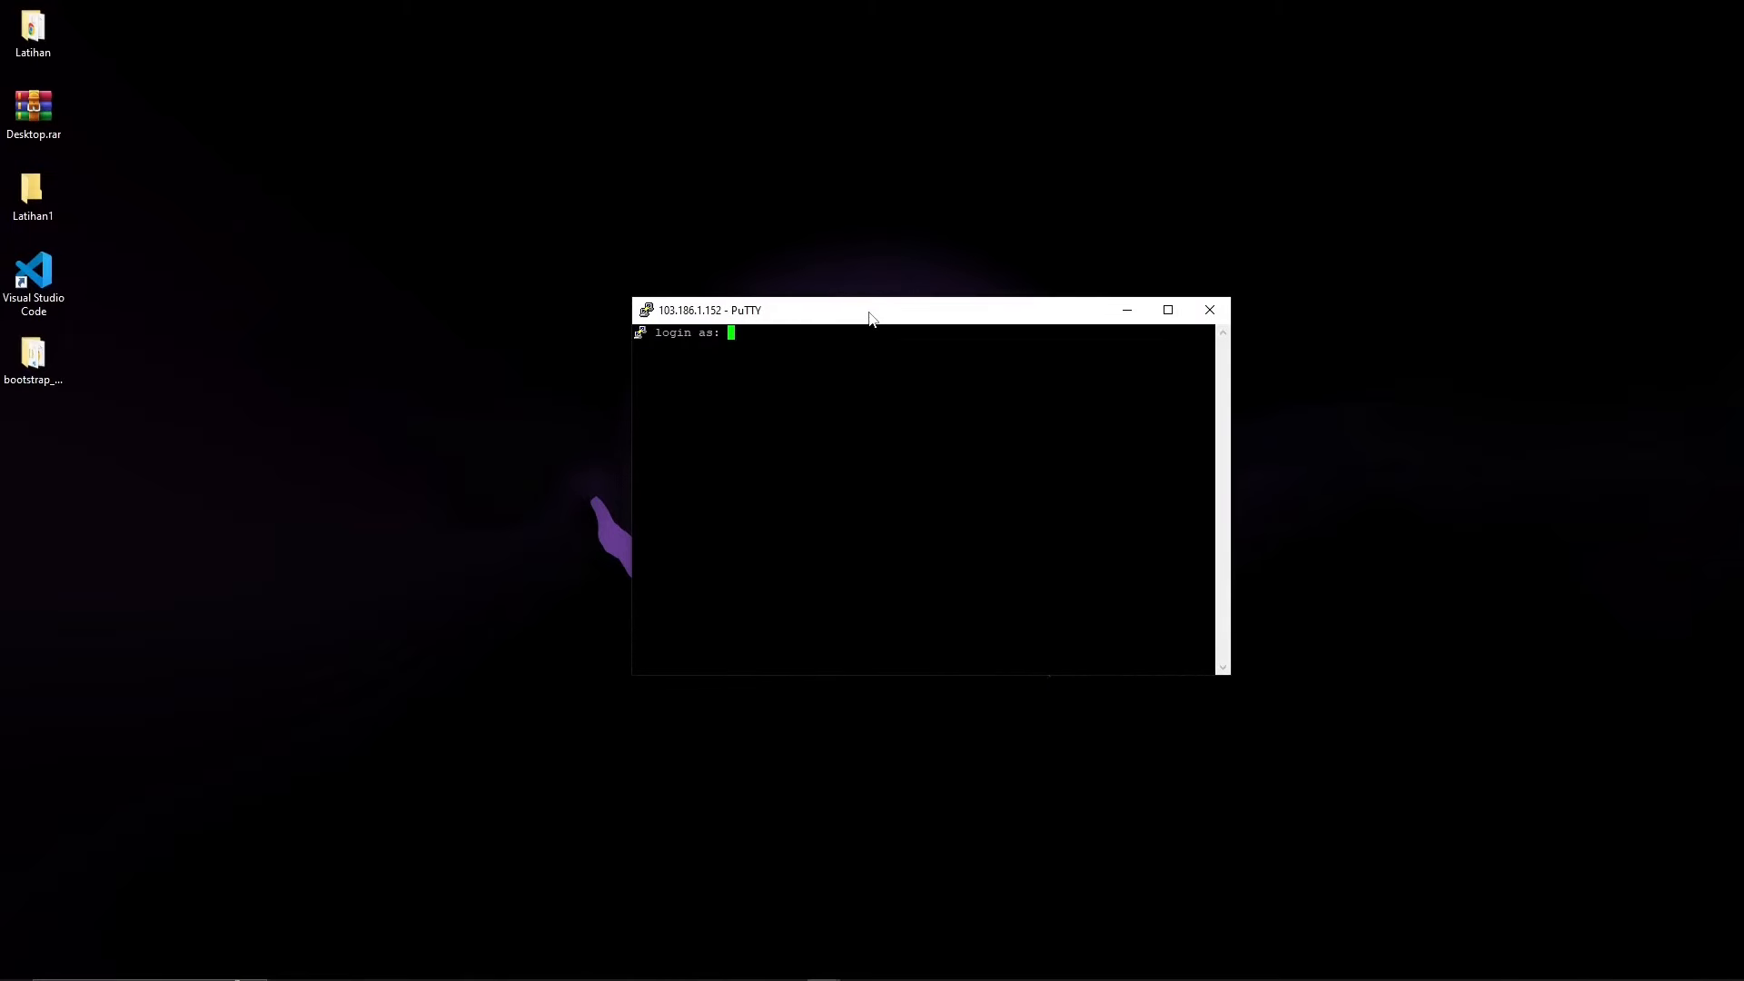
type("bagas")
key("Return")
key("Return")
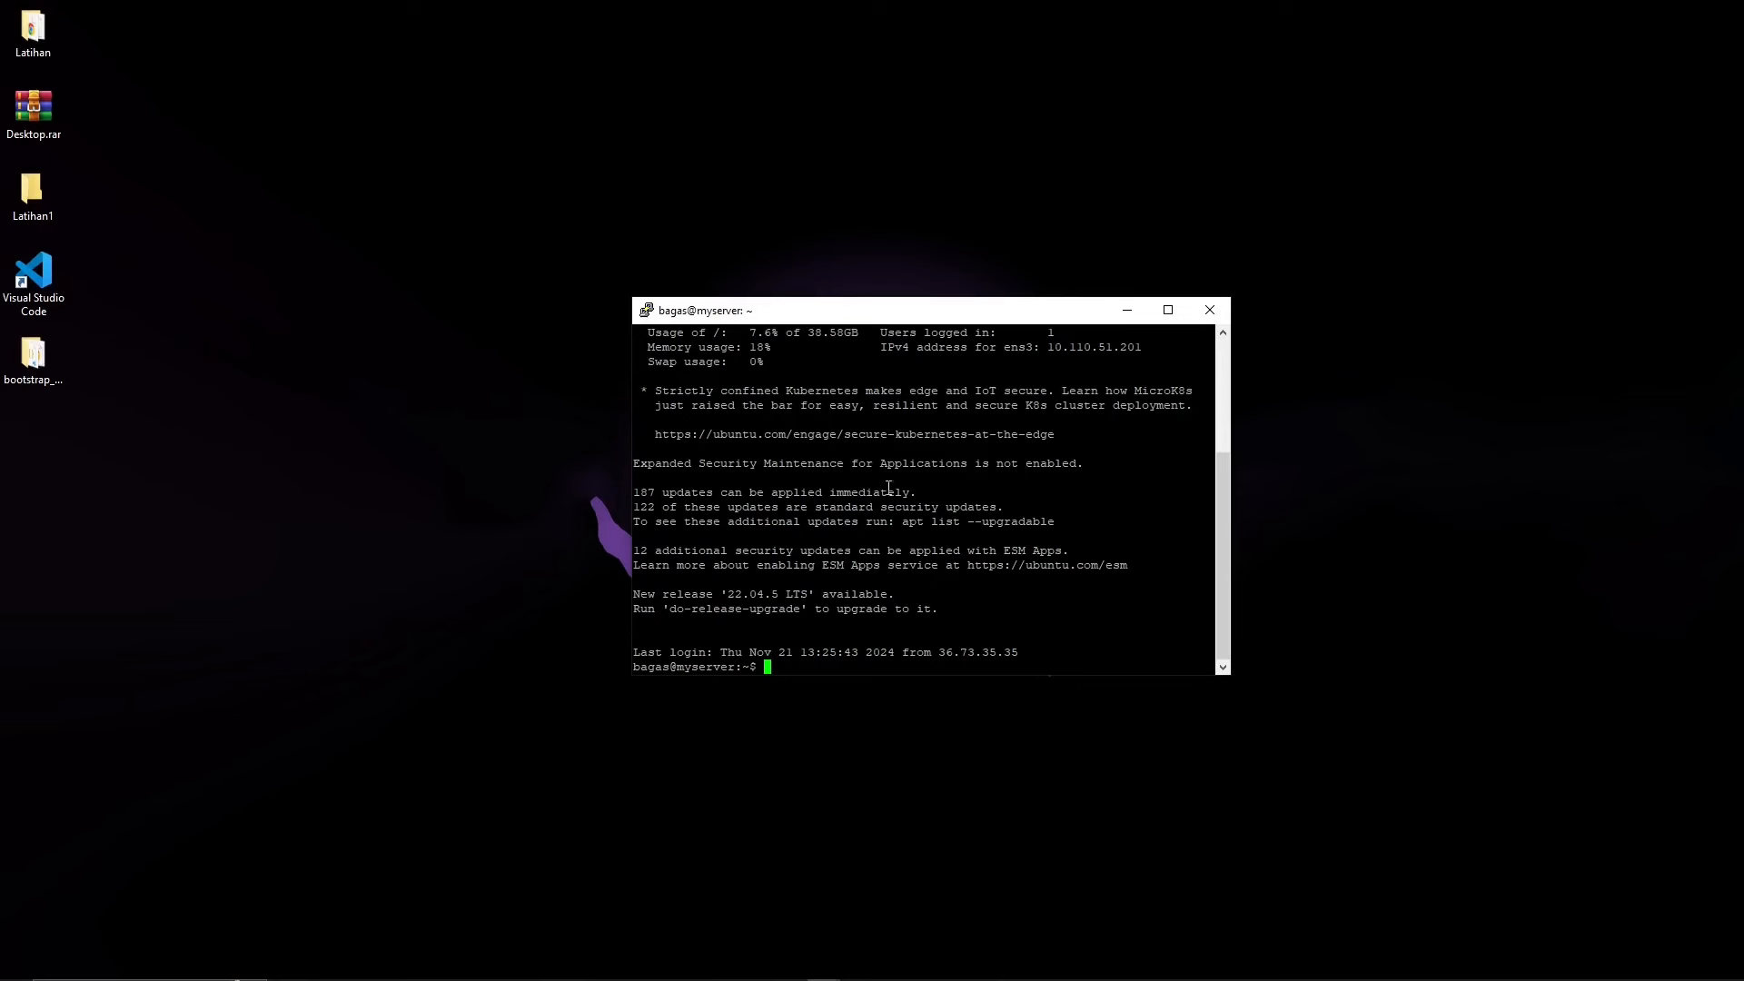
Step: Reposition the PuTTY window slightly and check the server's PHP version with php -v
left_click_drag(896, 320, 899, 316)
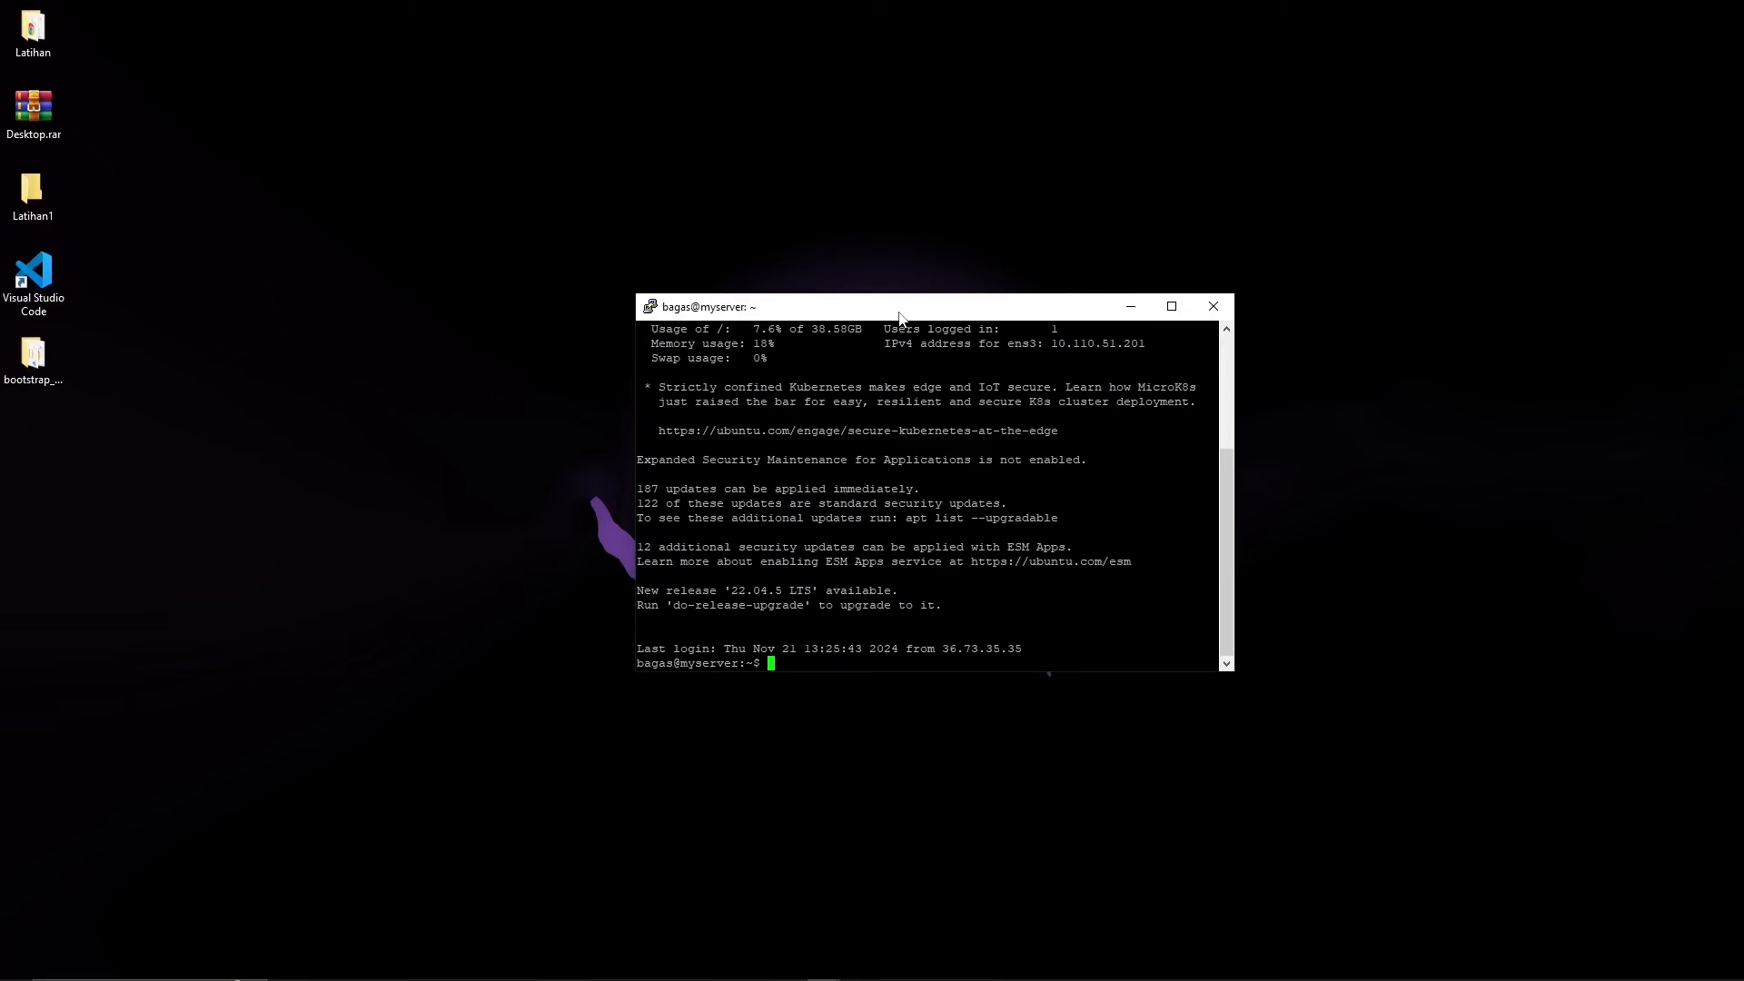
type("php -v")
key("Return")
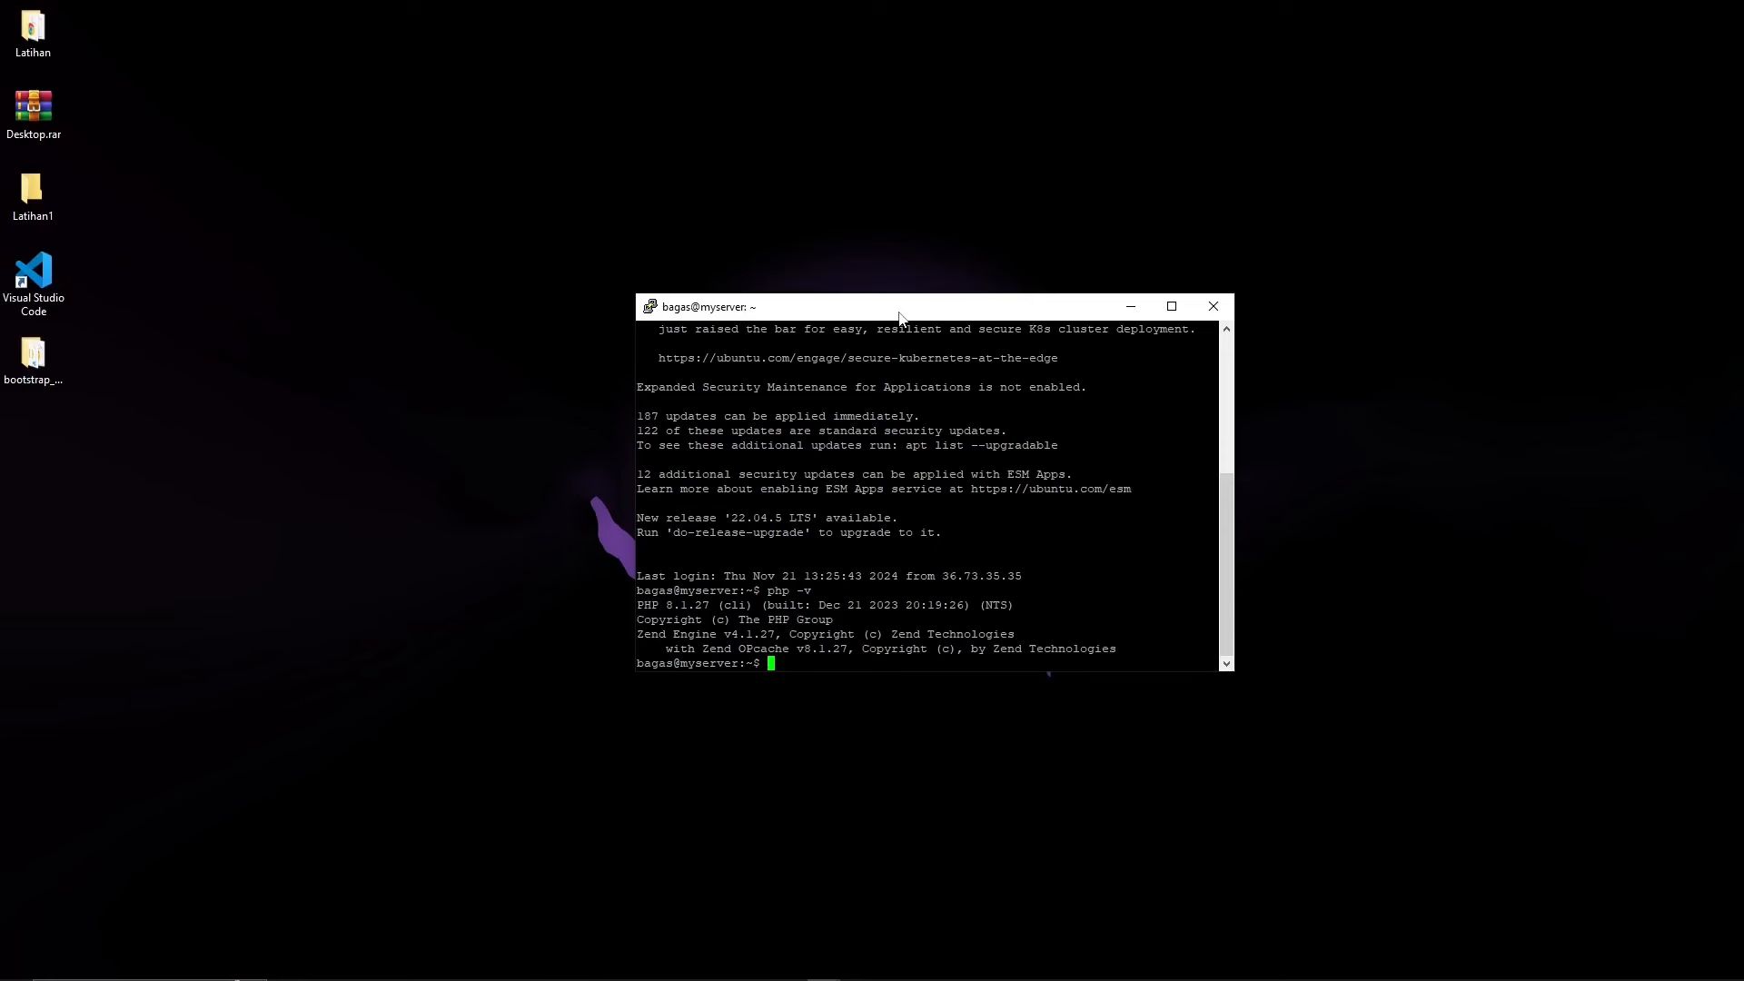
Step: Log in to MySQL from the PuTTY session with mysql -u root -p, entering the root password
type("mysql")
type(" --ve")
type("rs")
key("BackSpace")
key("BackSpace")
key("BackSpace")
key("BackSpace")
key("BackSpace")
key("BackSpace")
type("-u root -p")
key("Return")
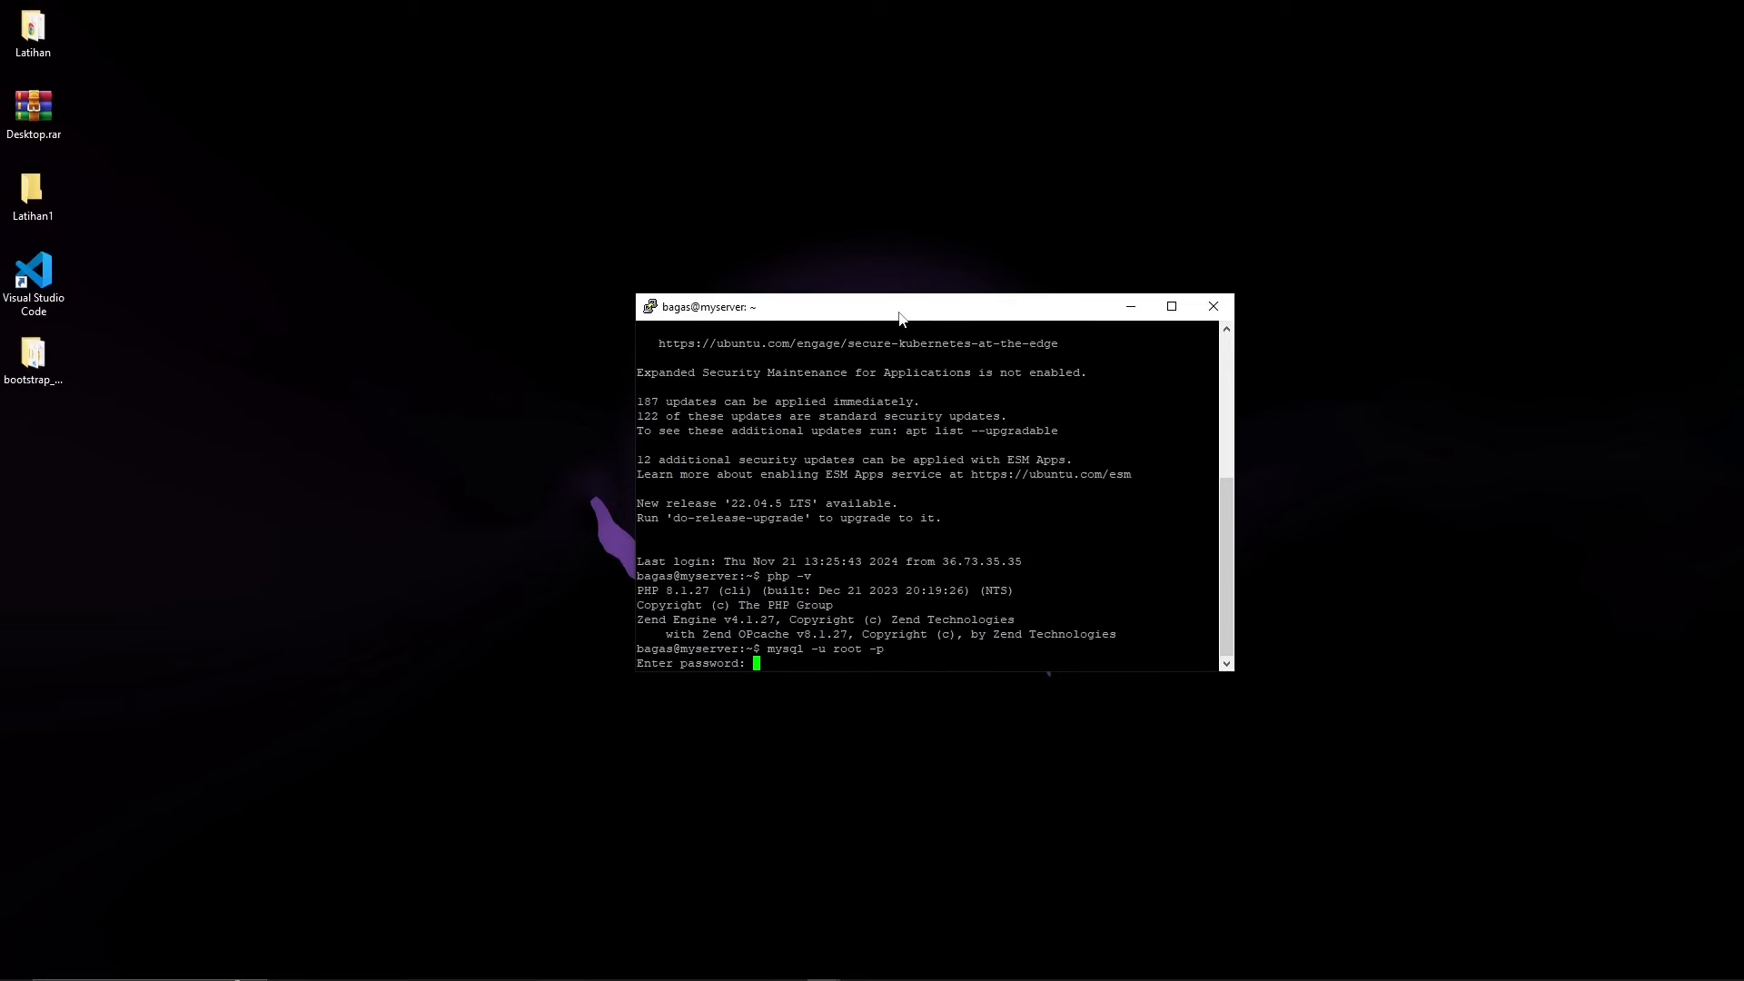
key("Return")
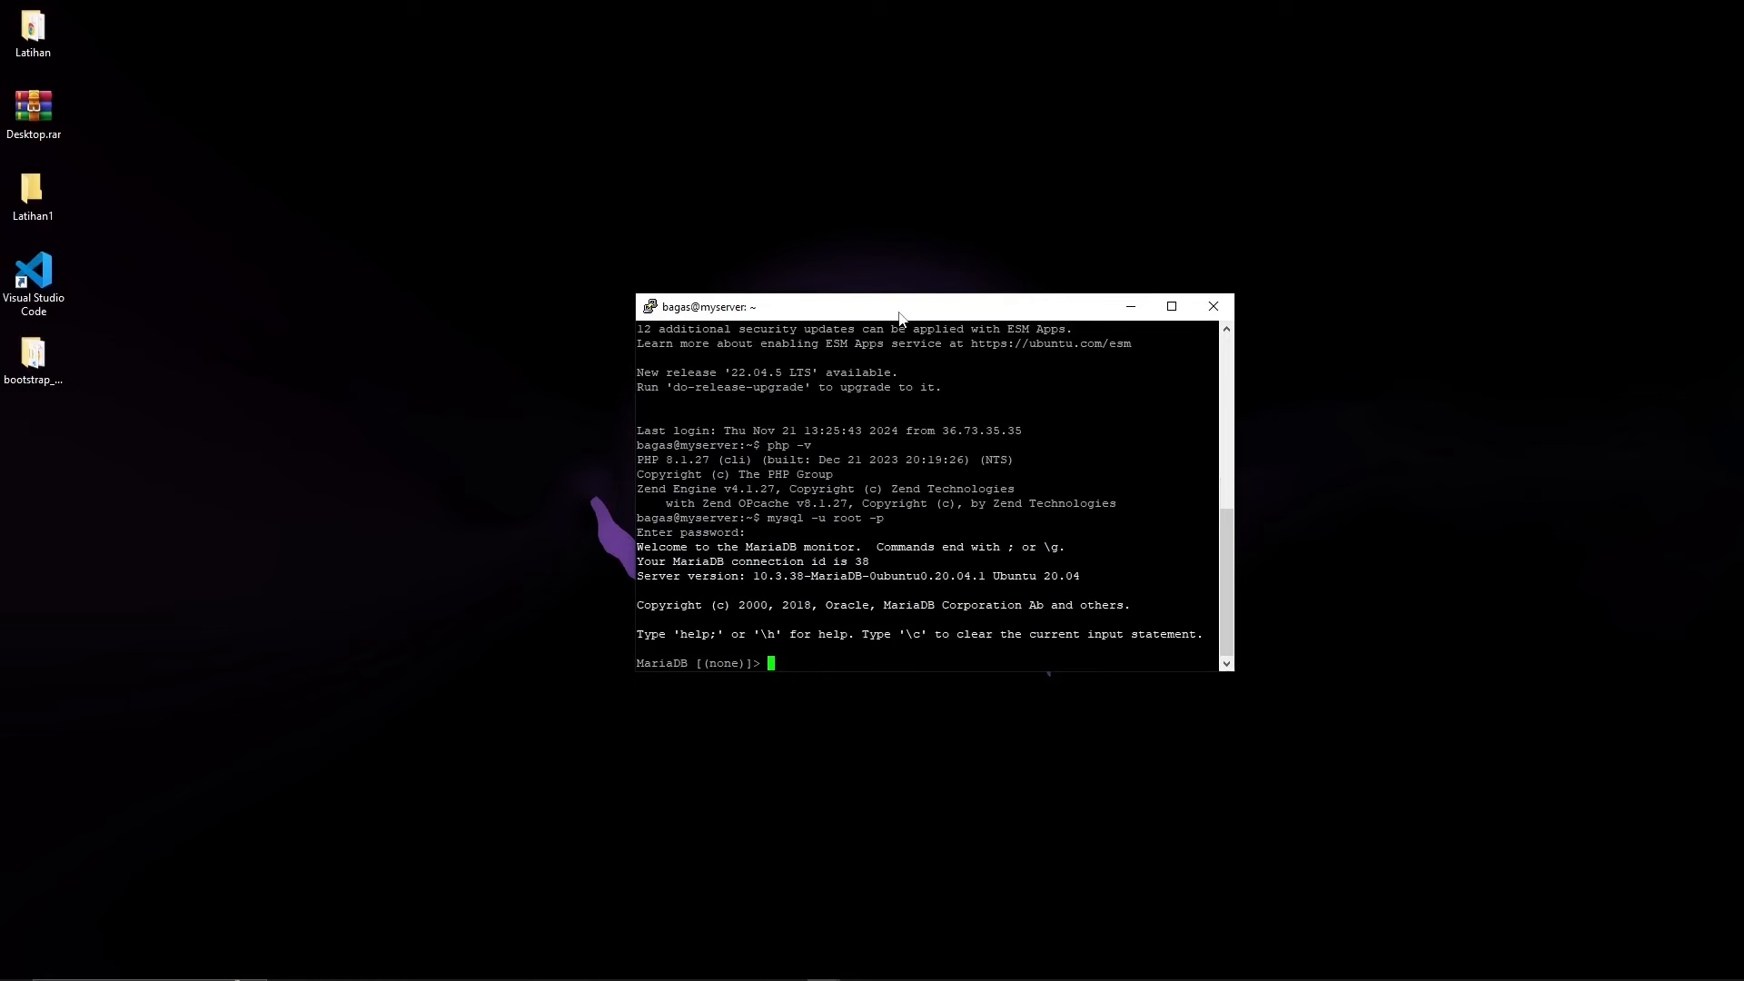
Step: List the server's databases in the PuTTY session with show databases;
type("show databases;")
key("Return")
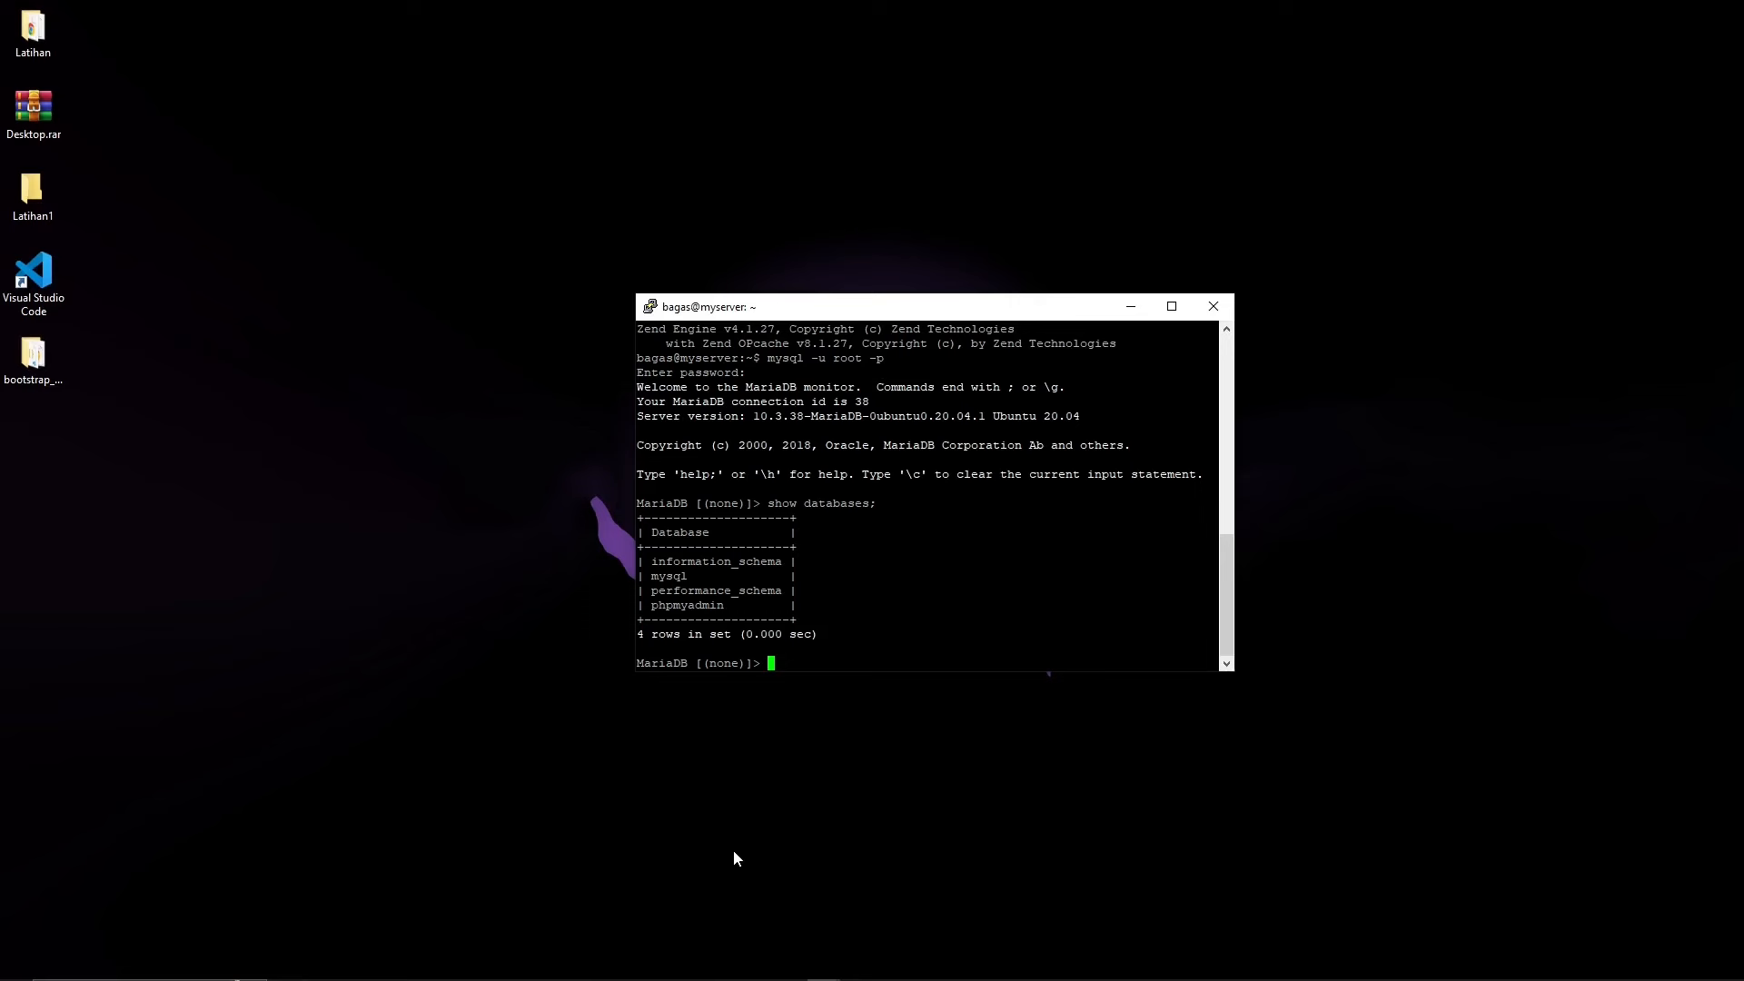
Step: Launch FileZilla and maximize its window
mouse_move(738, 979)
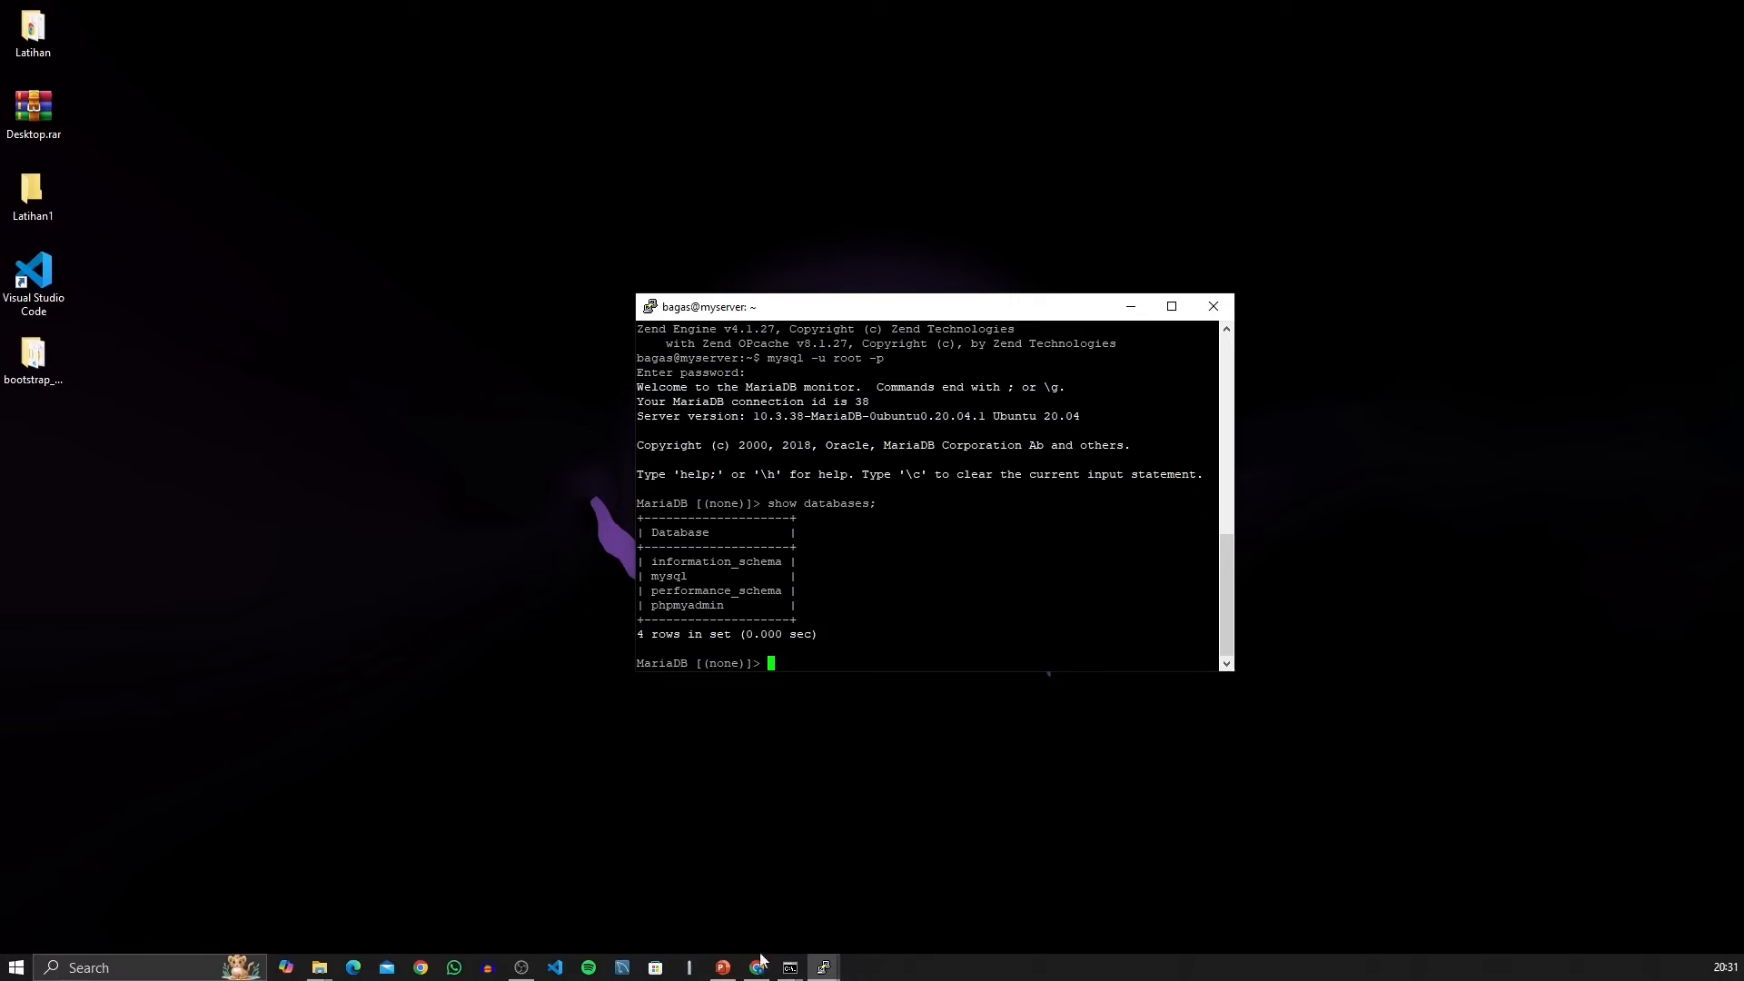
left_click(16, 968)
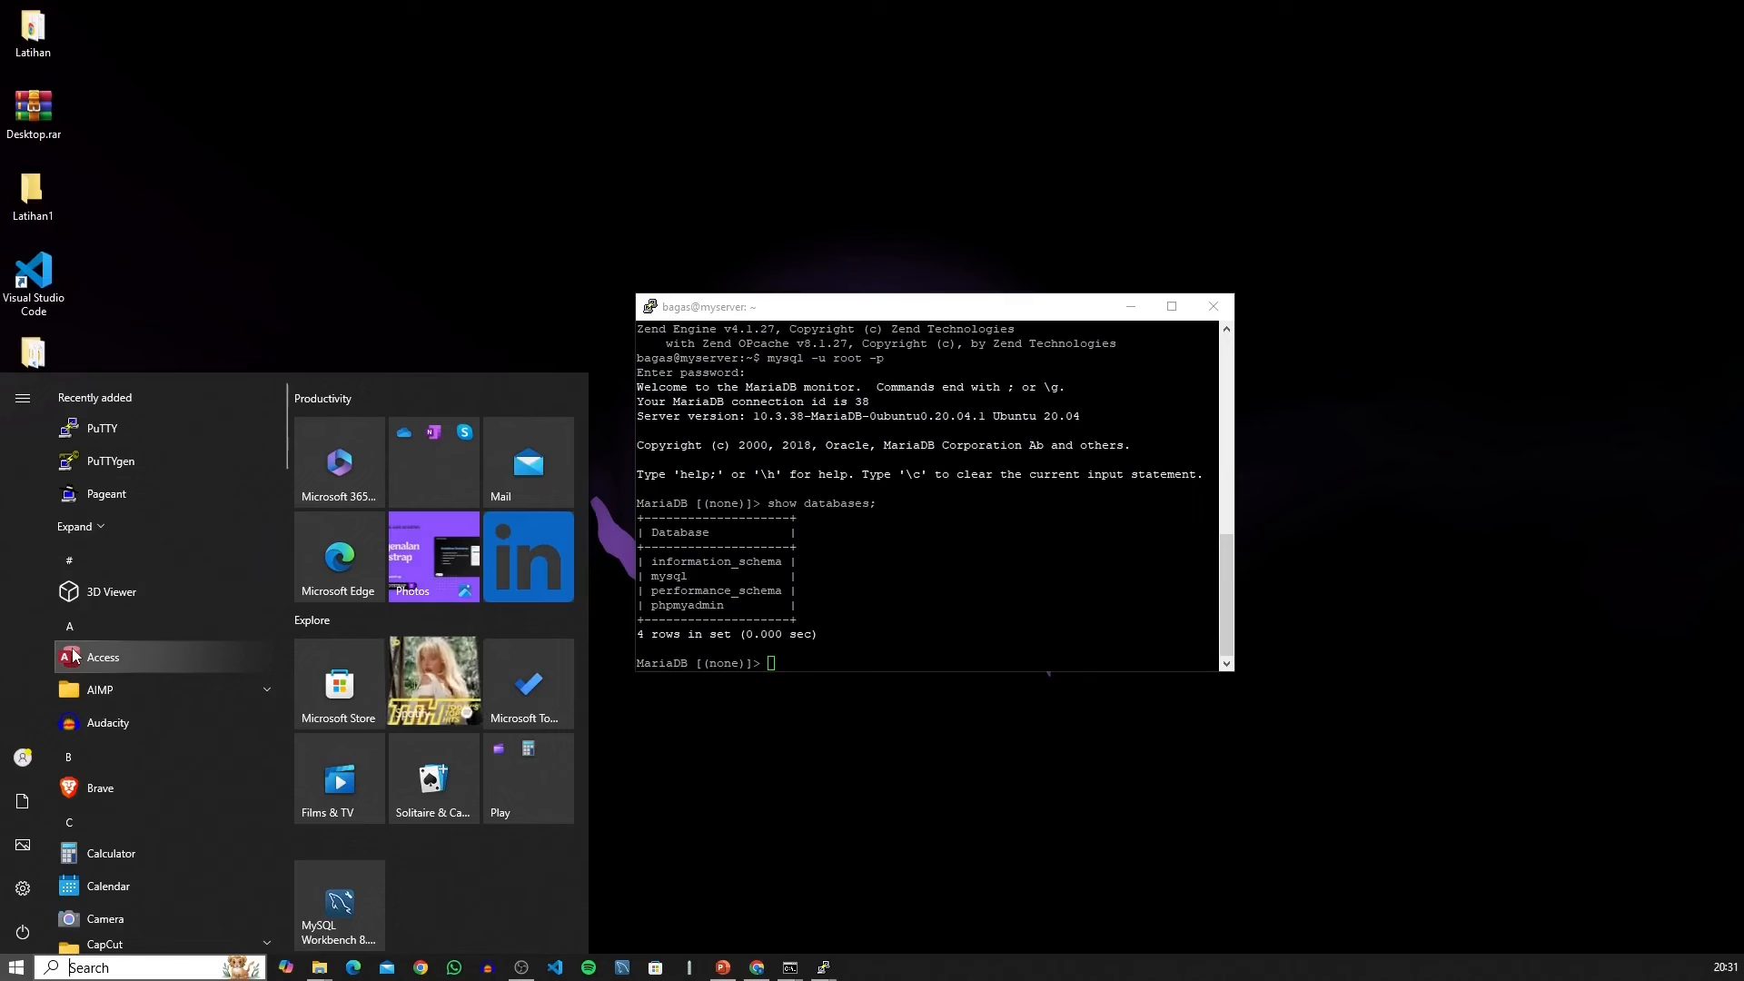
type("s")
key("Escape")
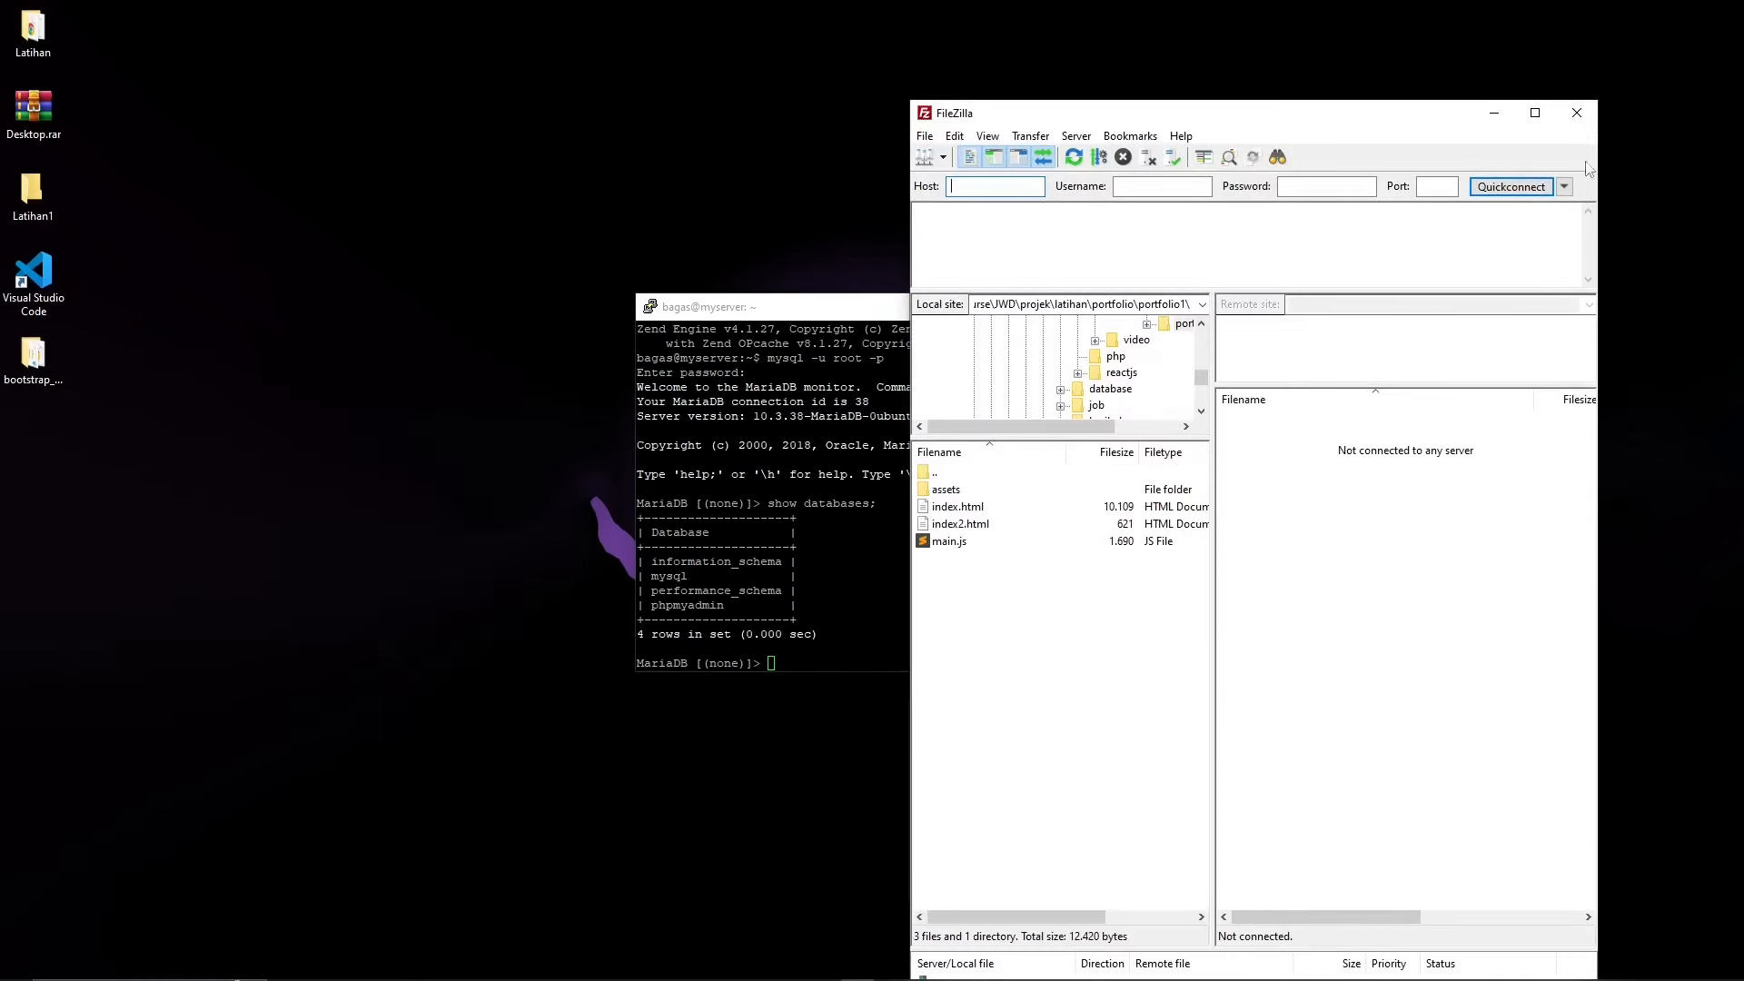
left_click(1532, 114)
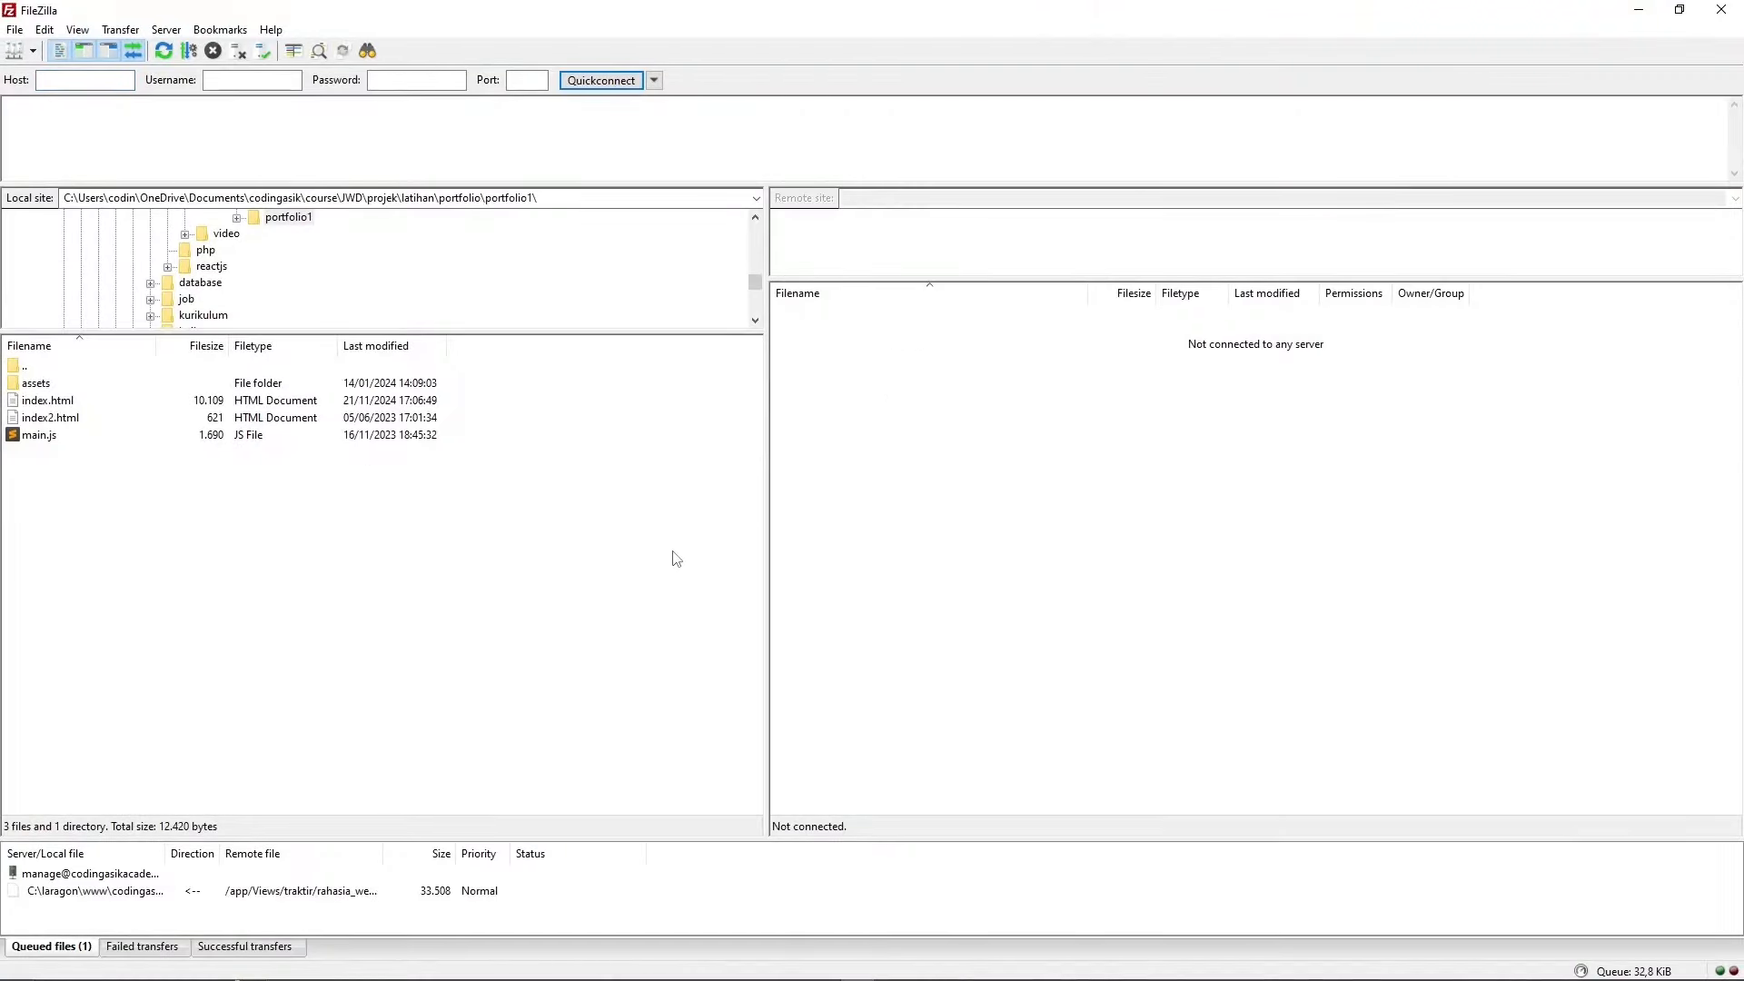
Step: Connect FileZilla to host 103.186.1.152 on port 22, entering the VM's username and the account password
left_click(51, 80)
type("103.186.1.152")
left_click(237, 80)
type("bagas")
left_click(407, 85)
key("Tab")
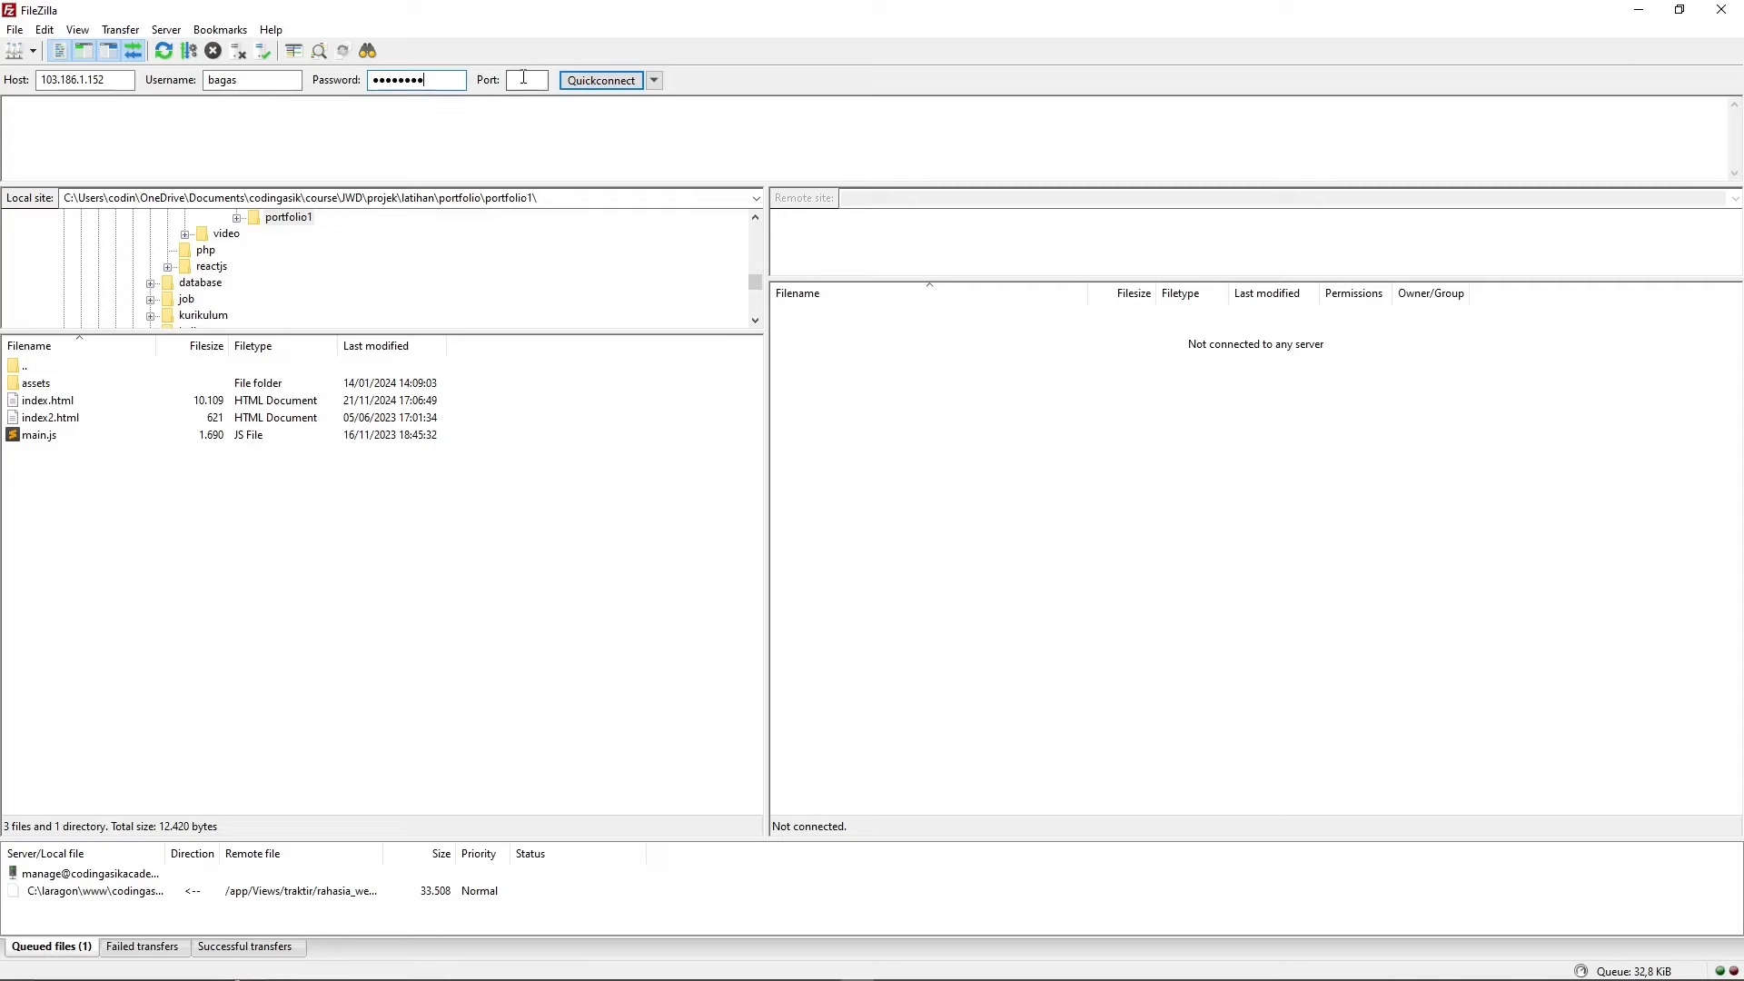
type("22")
key("Return")
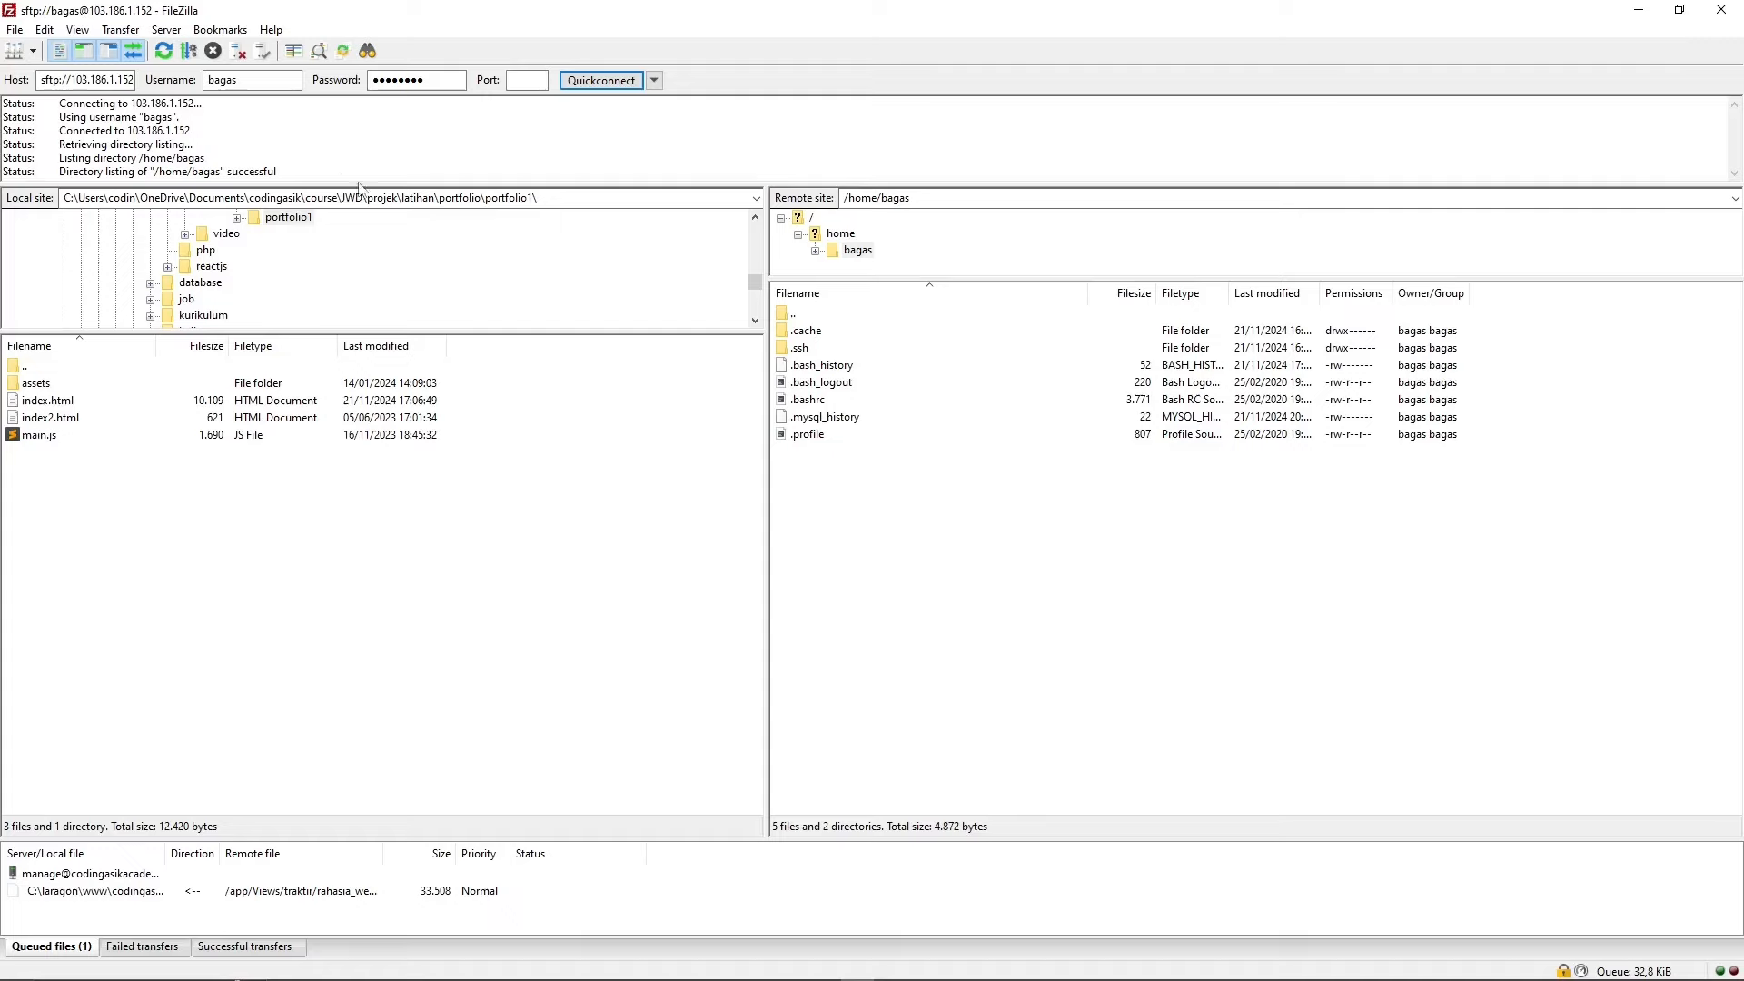
Step: Browse the remote site to /var/www/html, enlarging the message log and the remote directory tree
left_click_drag(364, 184, 364, 263)
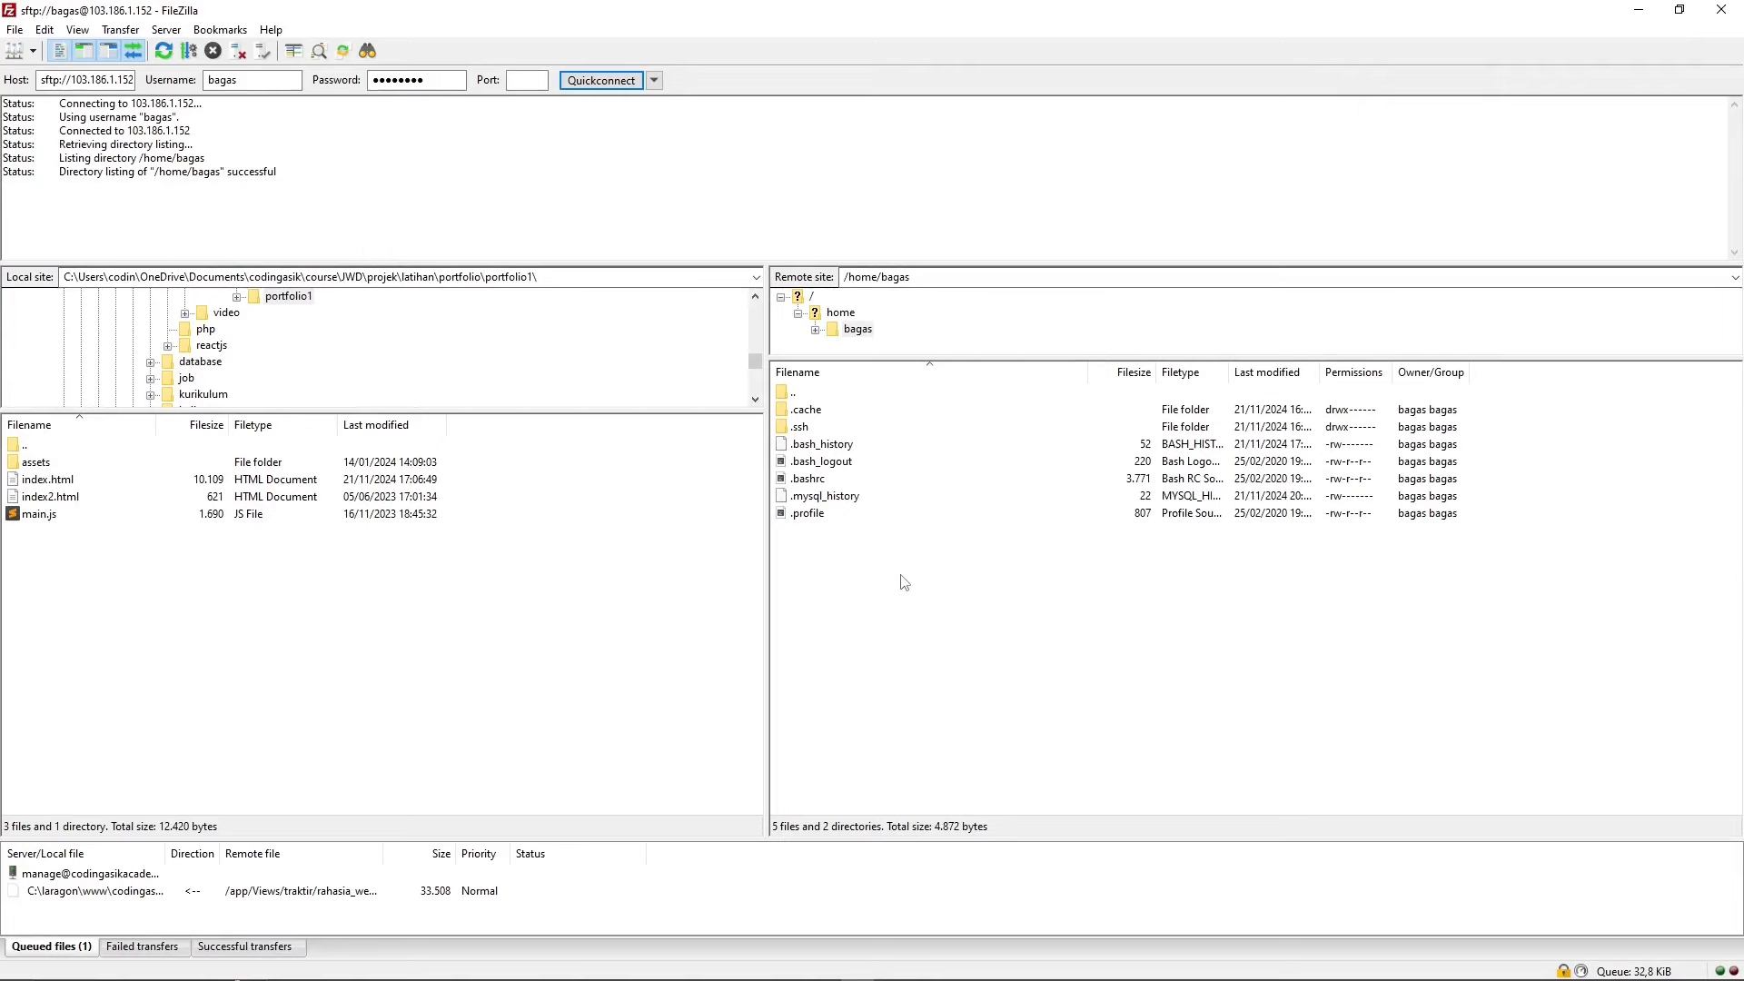
double_click(823, 397)
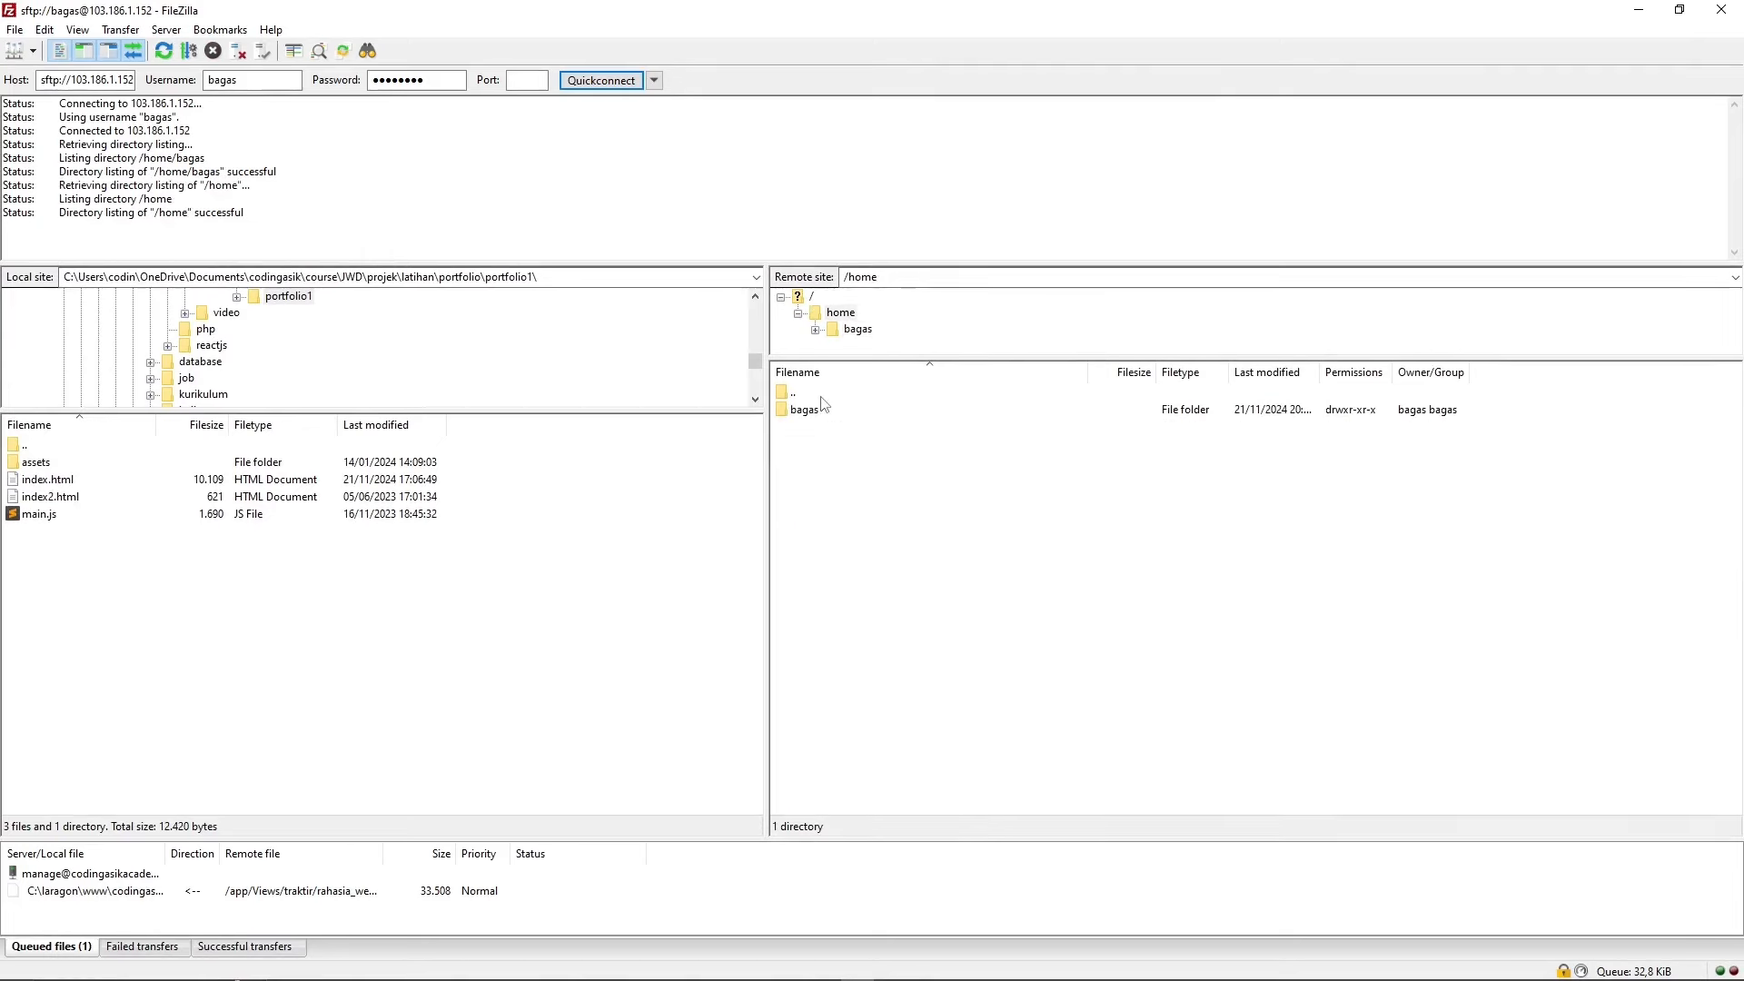
double_click(822, 397)
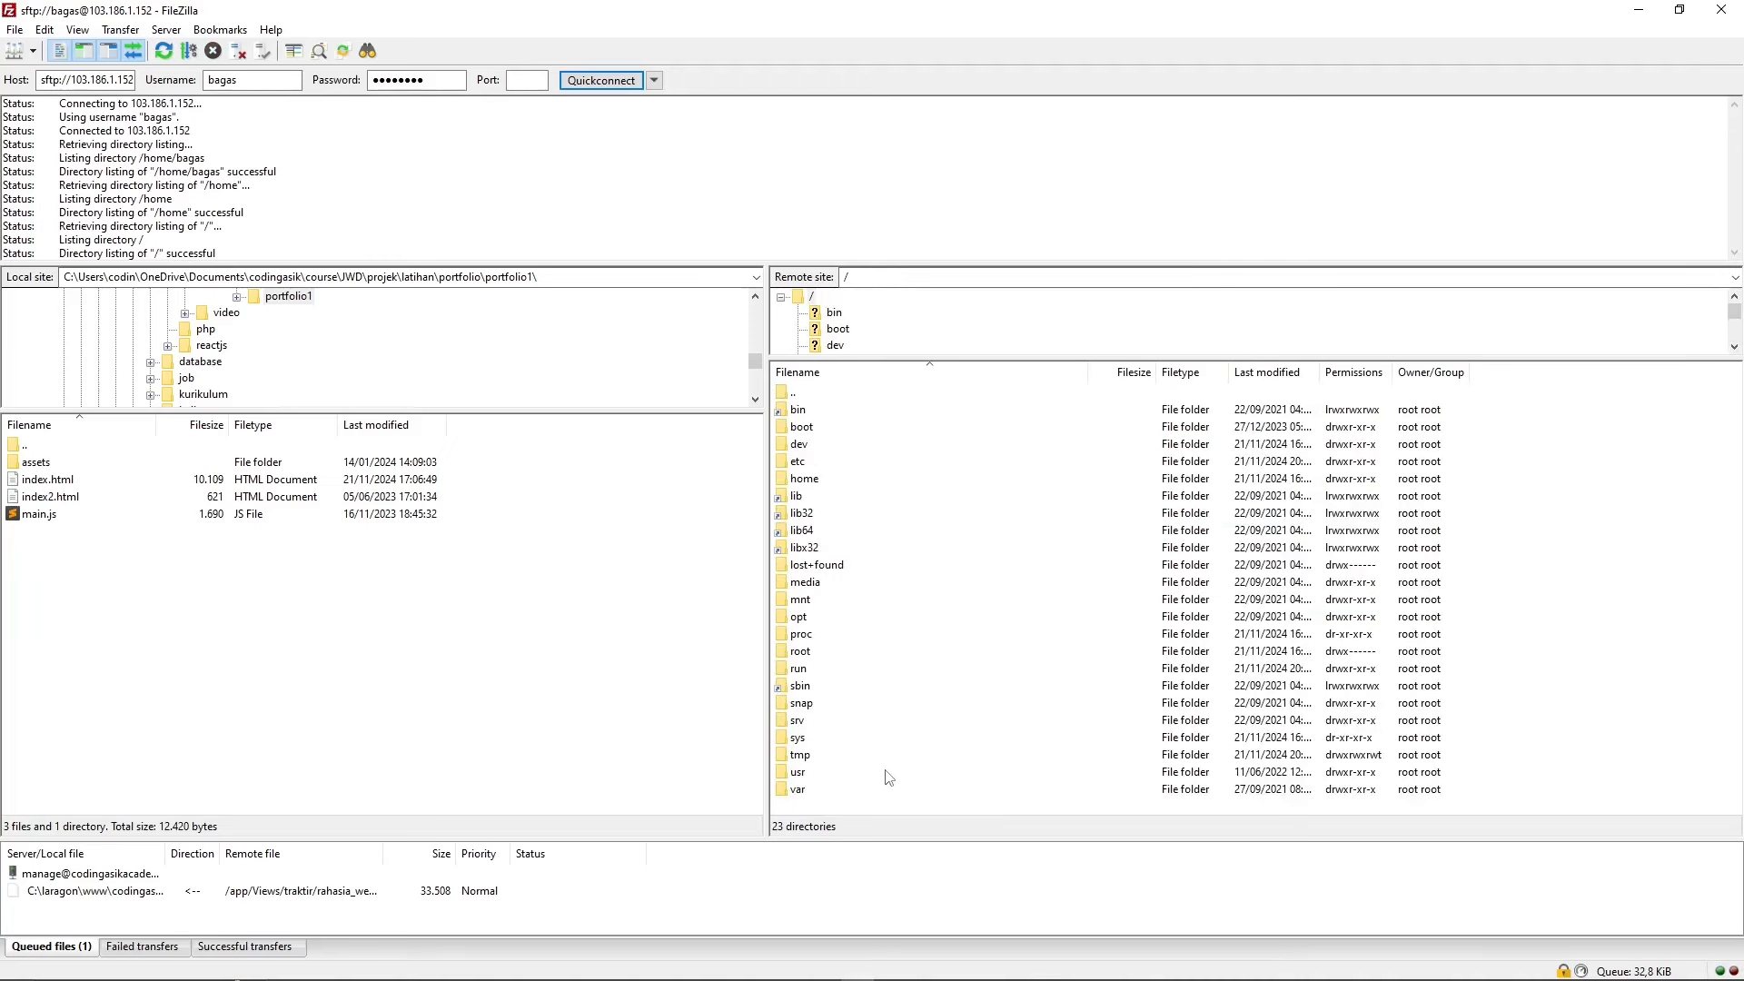
key("ctrl")
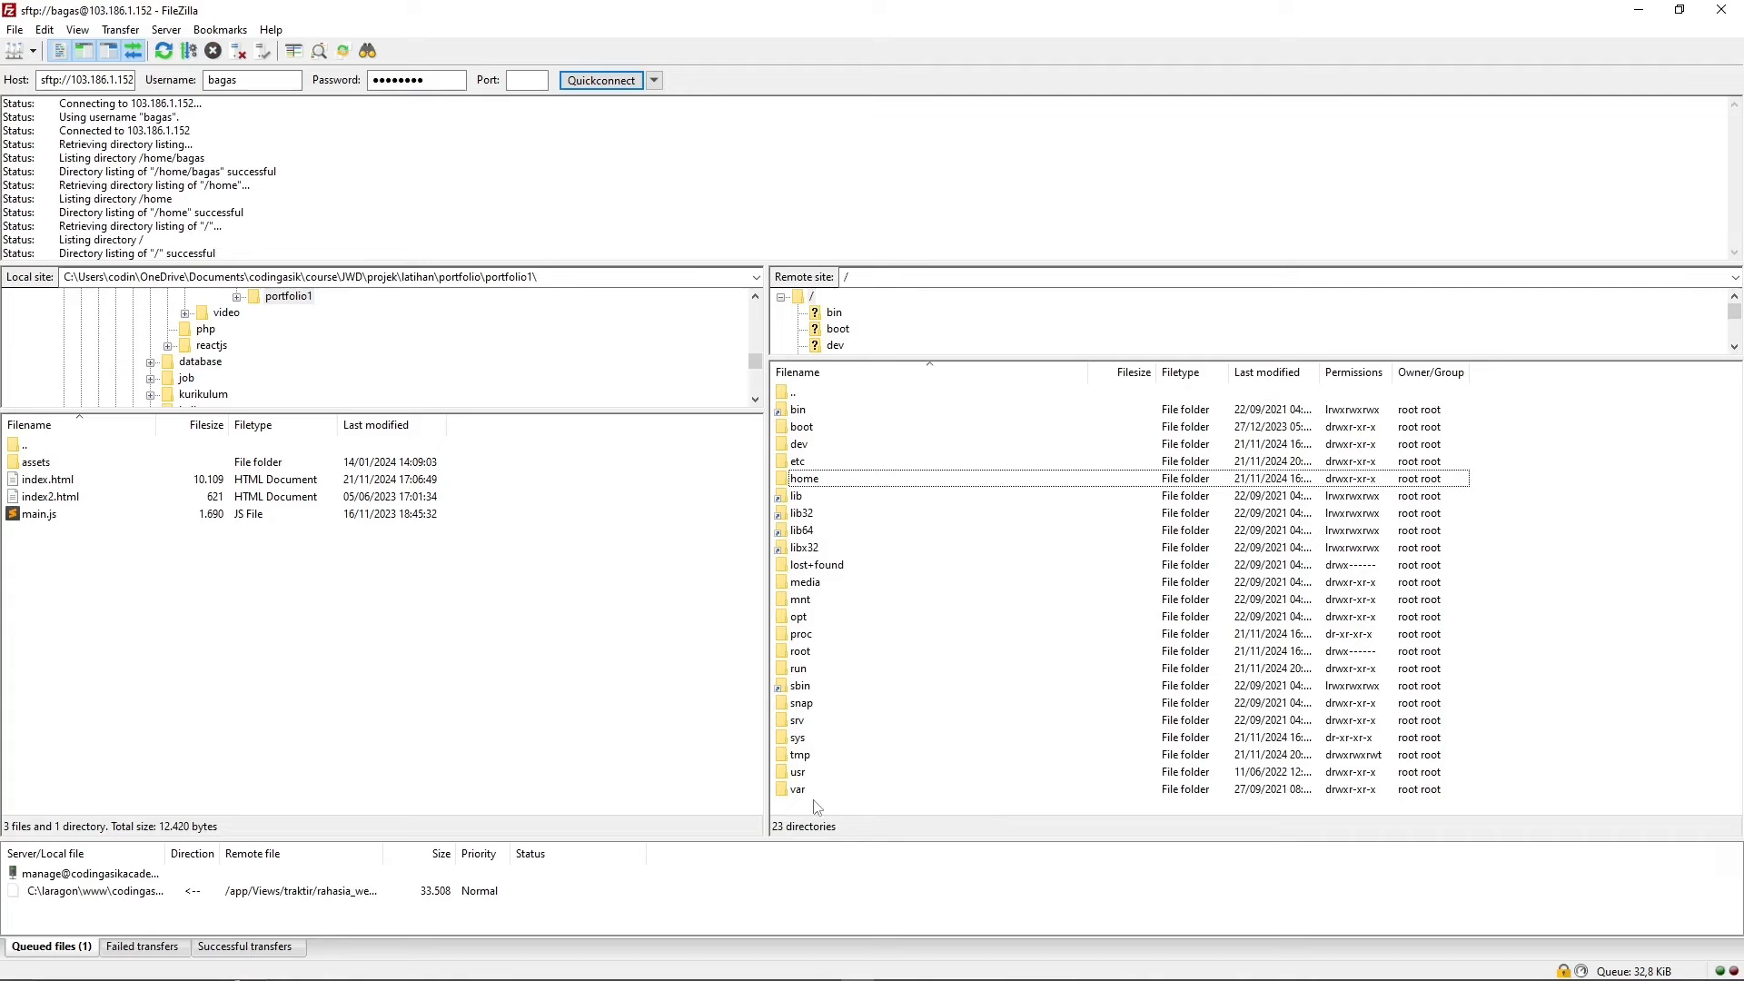
double_click(817, 796)
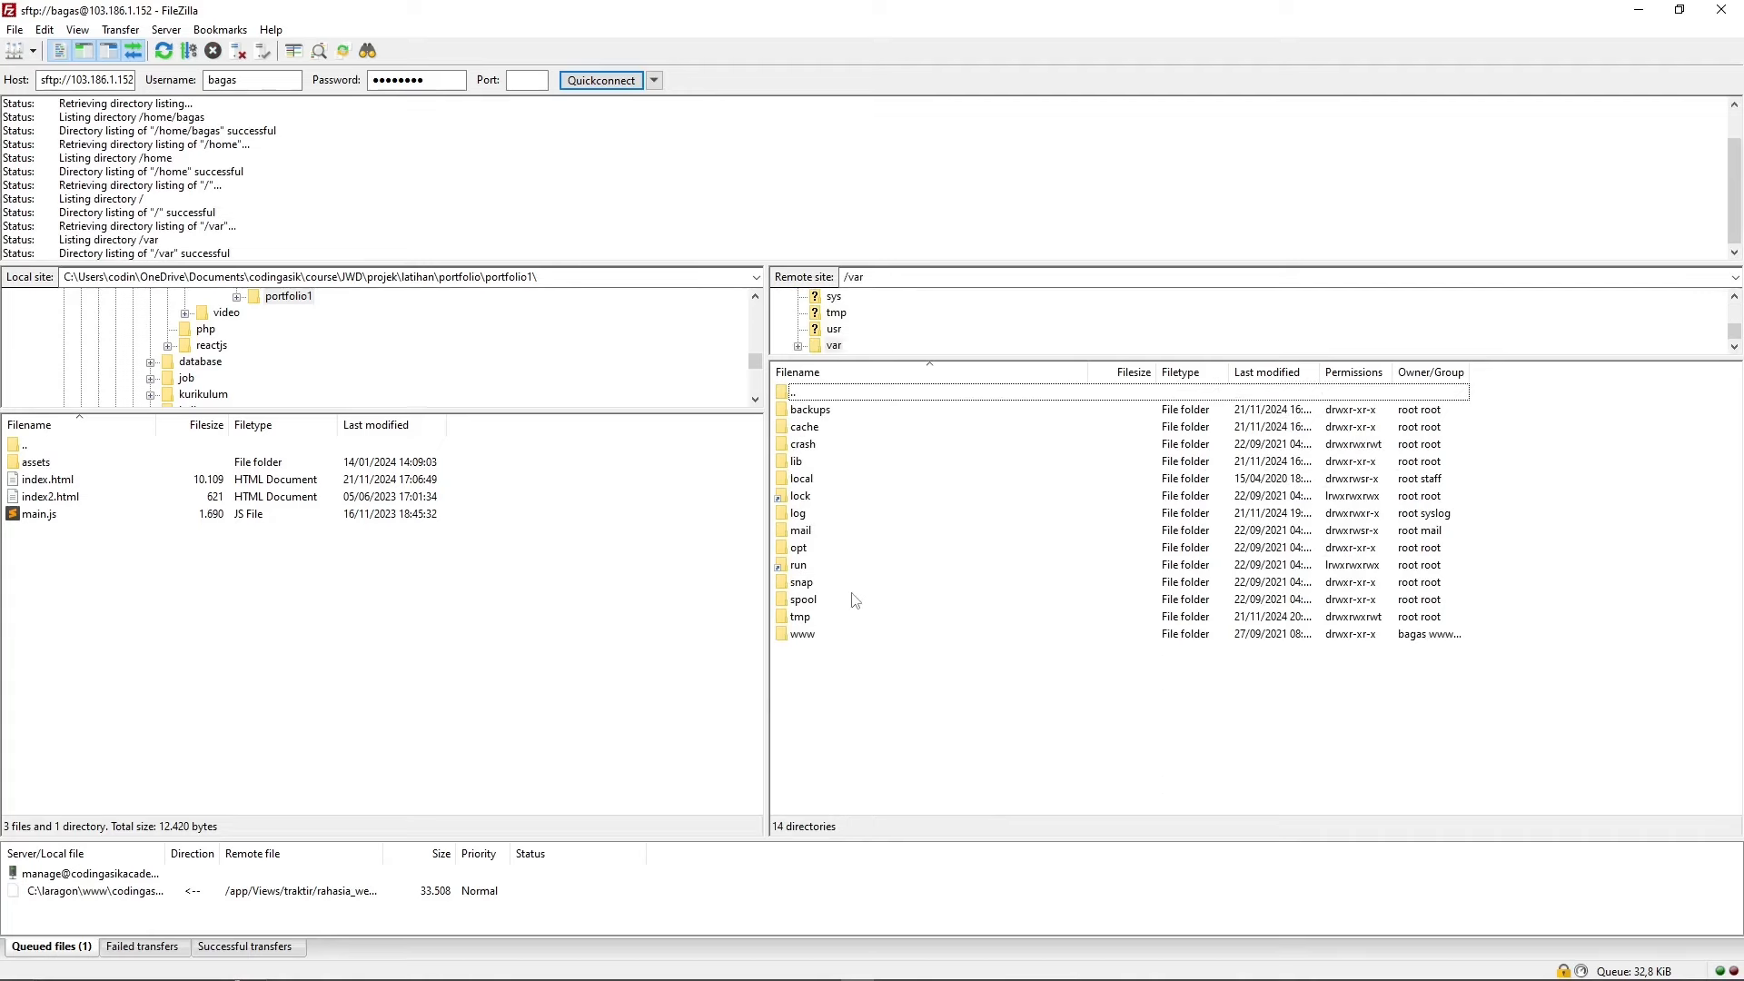
double_click(831, 636)
double_click(813, 410)
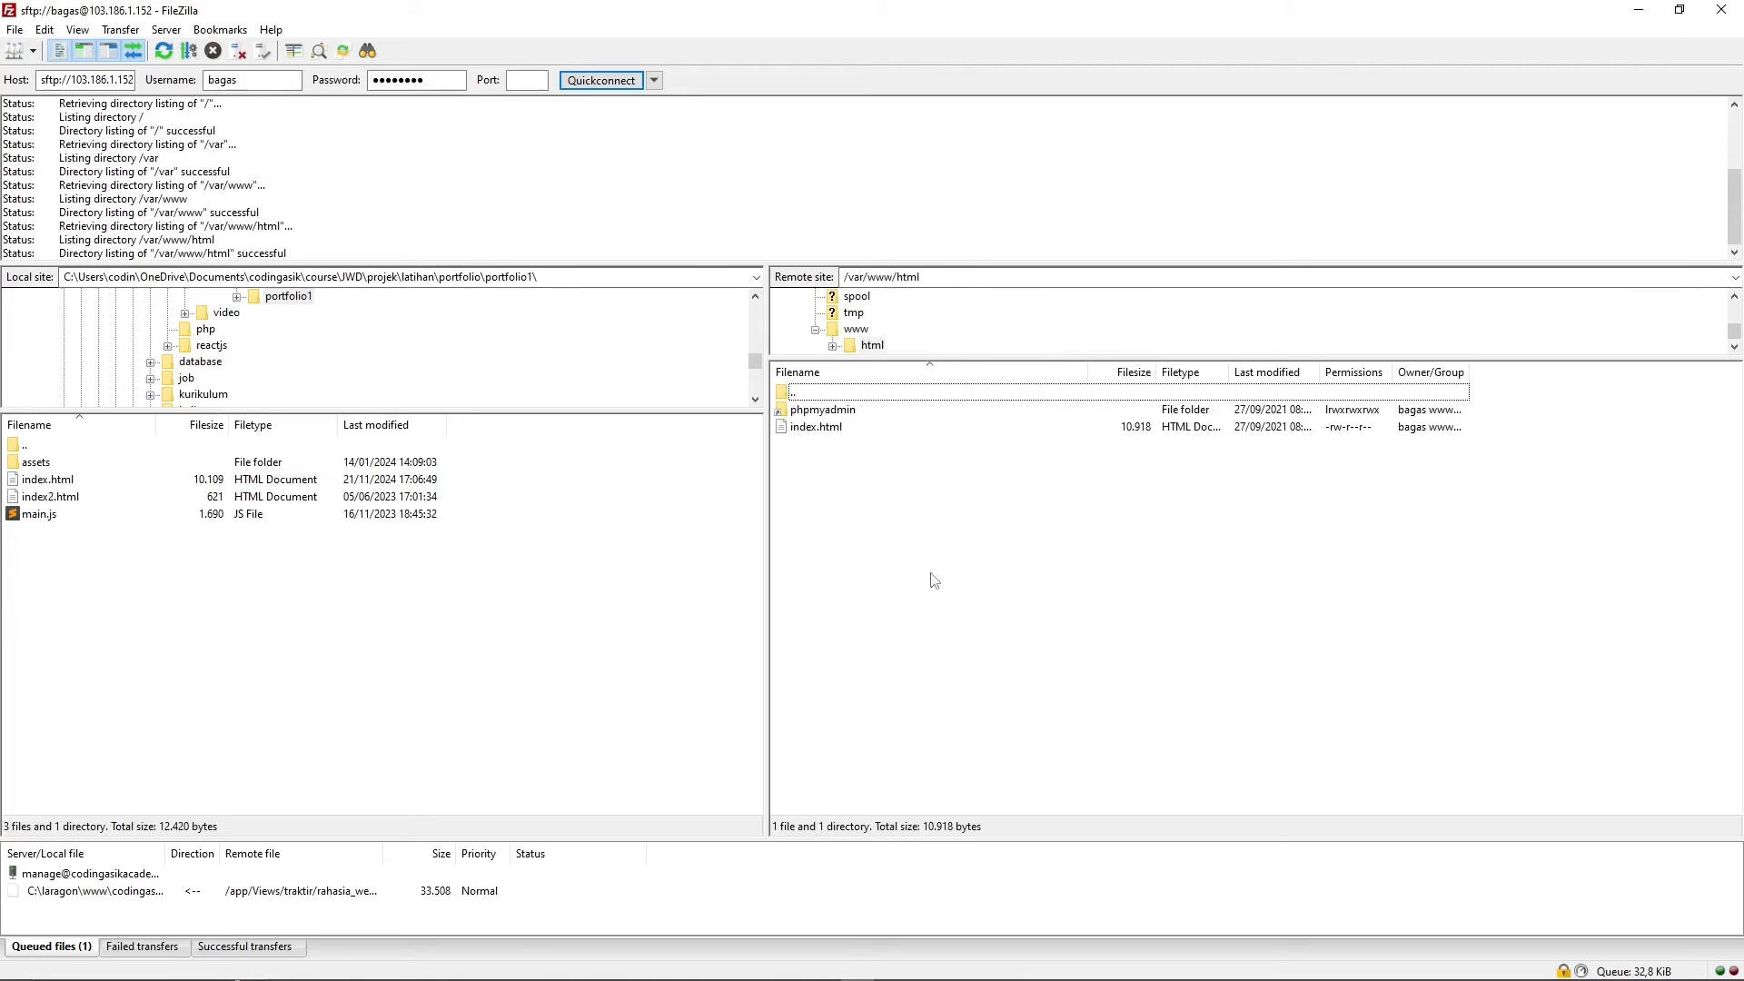
left_click_drag(916, 362, 915, 443)
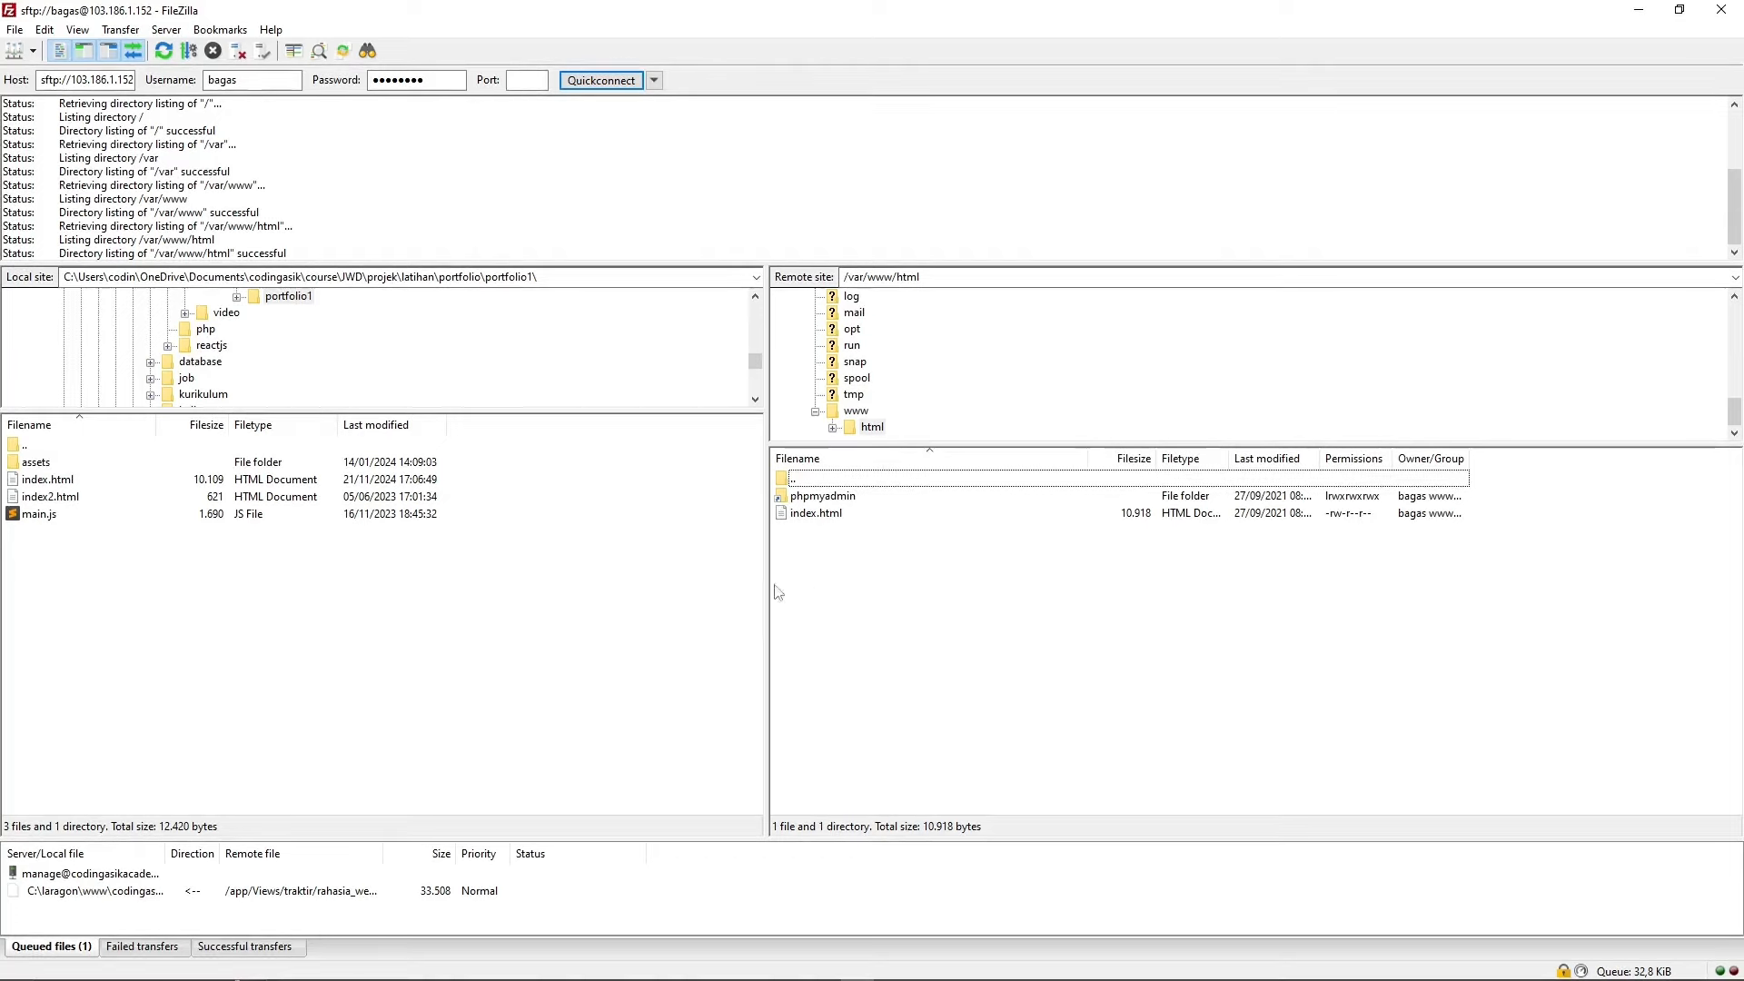
Step: Create a new empty file named info.php in the remote /var/www/html folder
right_click(855, 574)
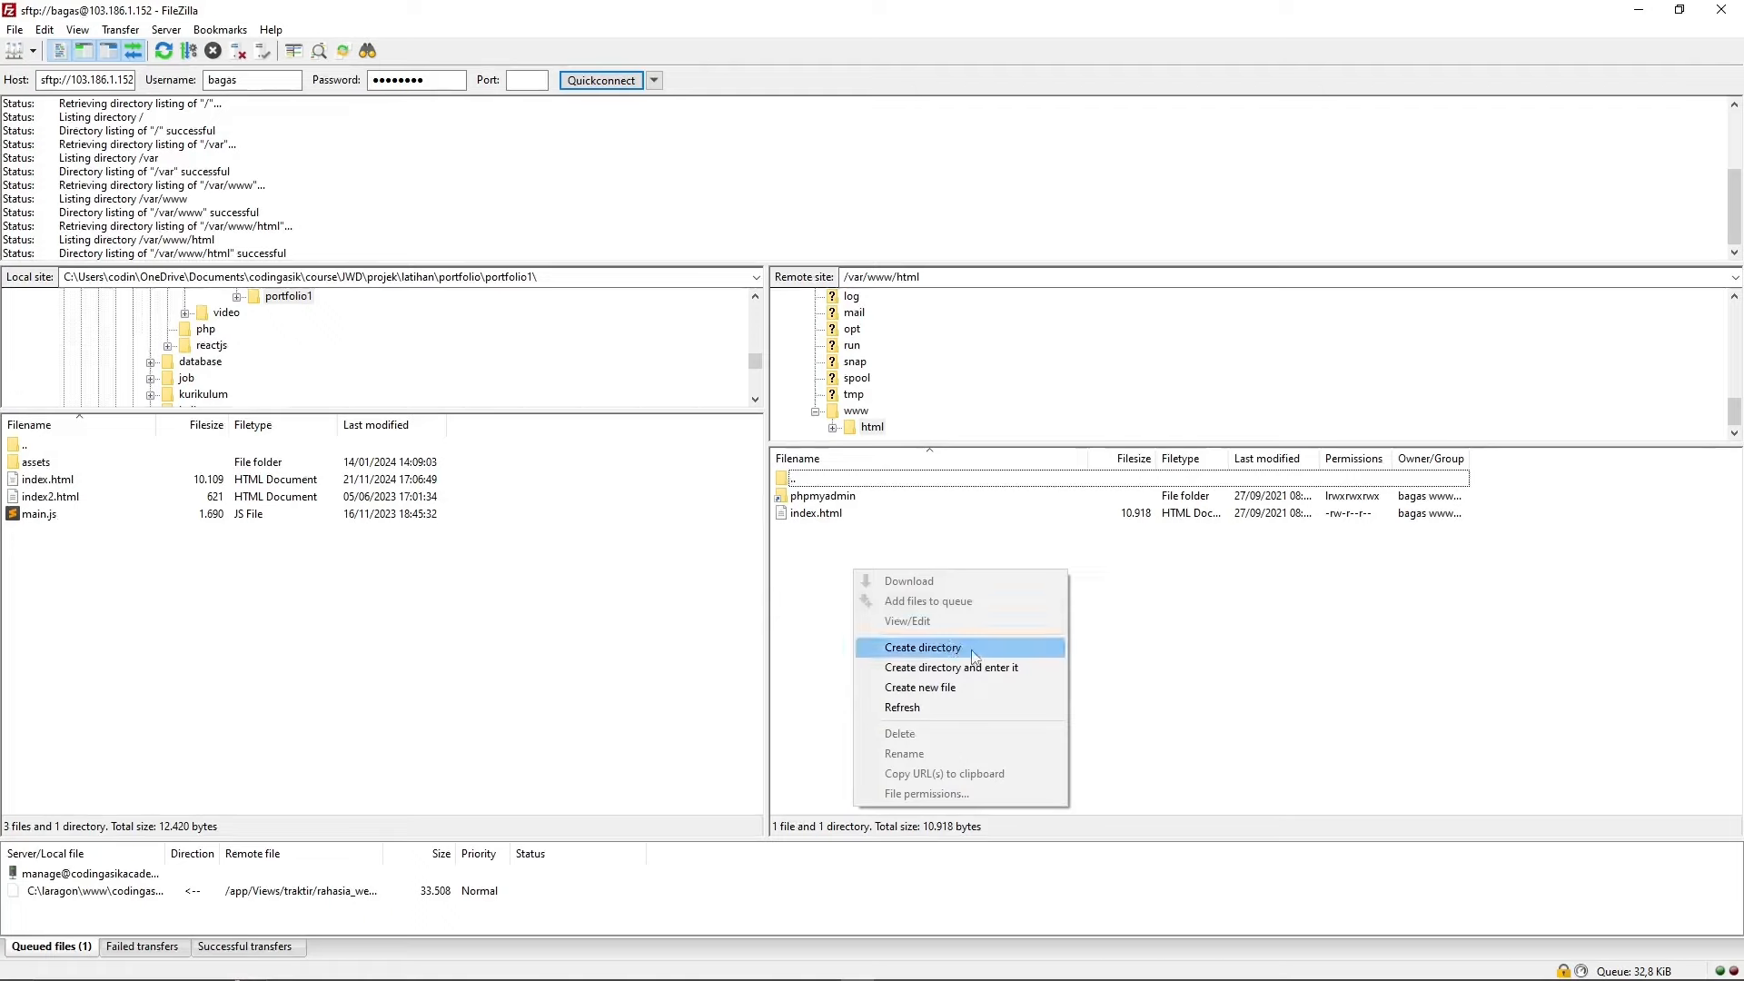
left_click(909, 687)
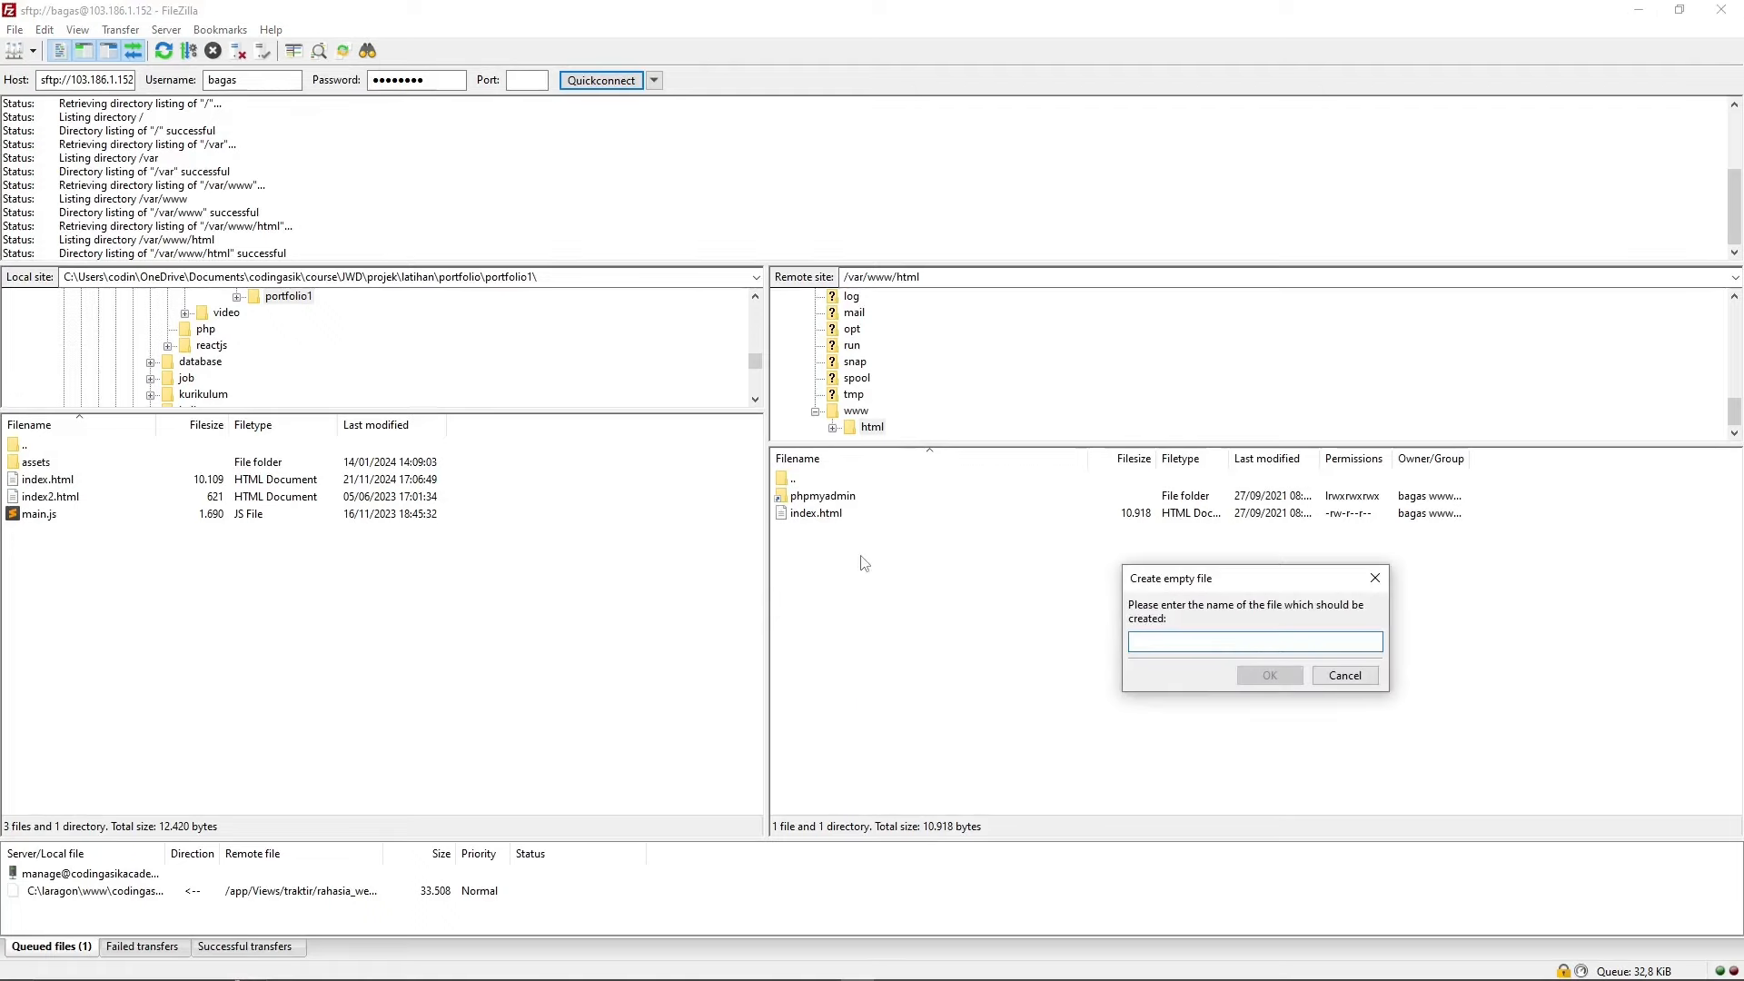
type("info.pg")
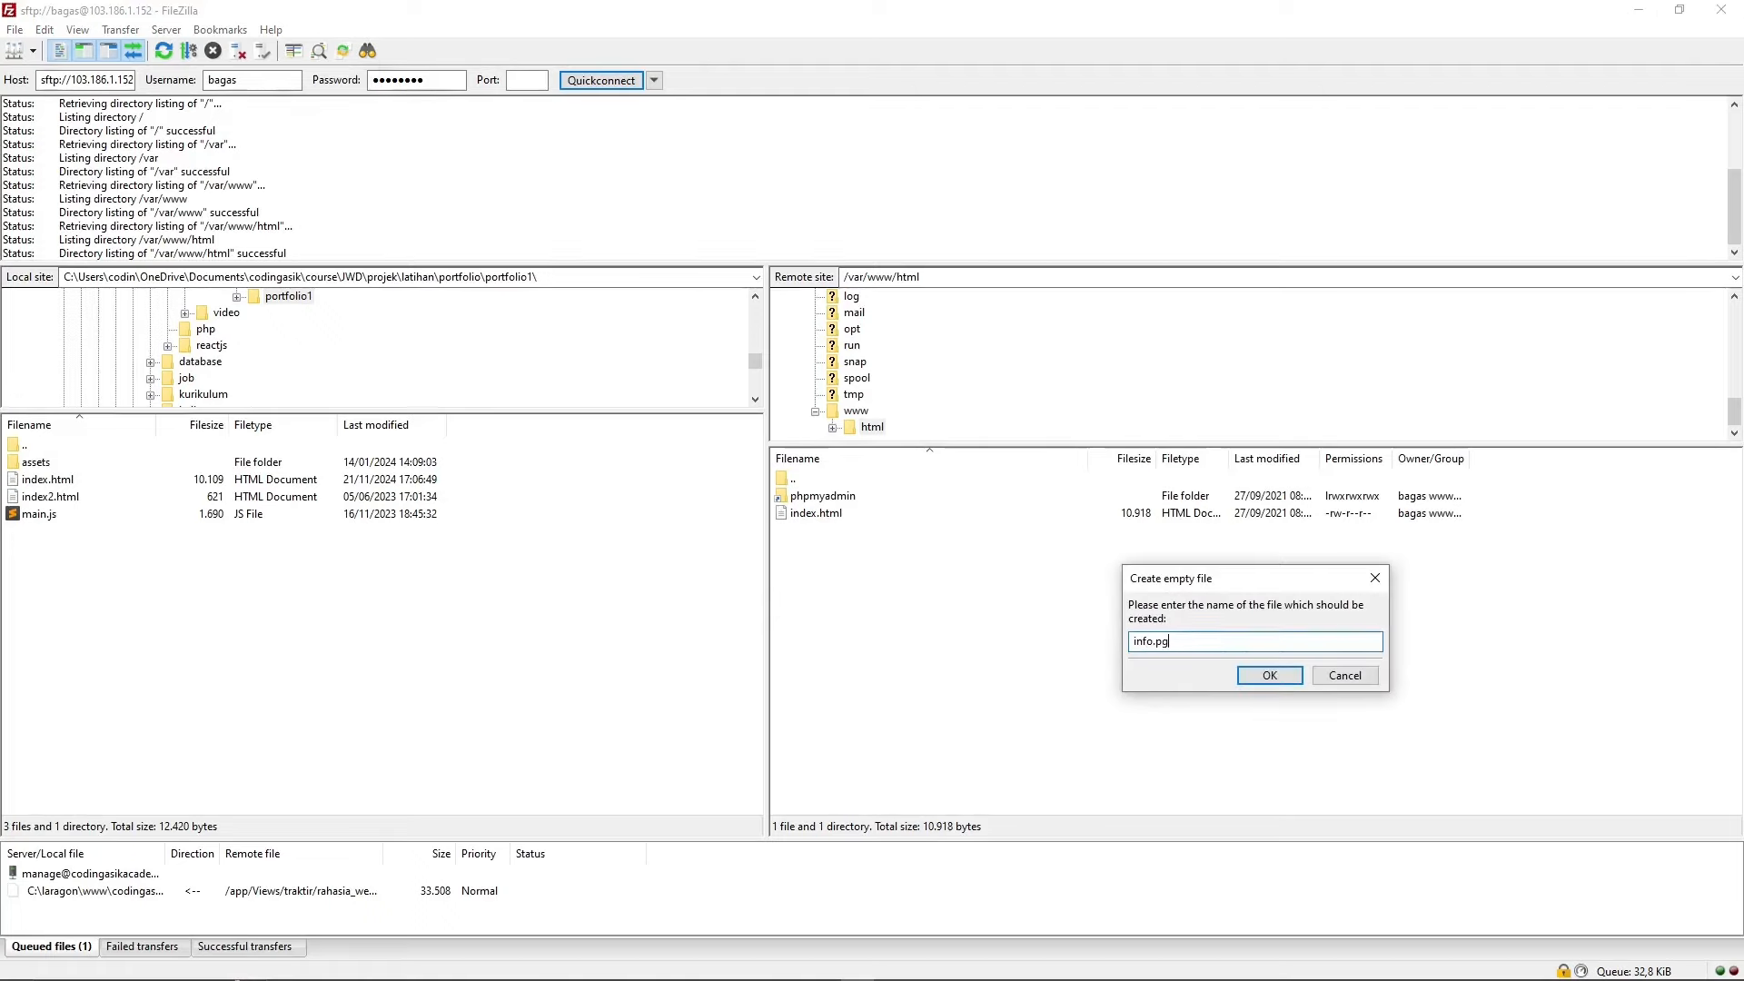
type("p")
key("BackSpace")
key("BackSpace")
type("hp")
key("Return")
Step: Open the remote info.php for editing in Sublime Text and maximize the editor window
right_click(819, 538)
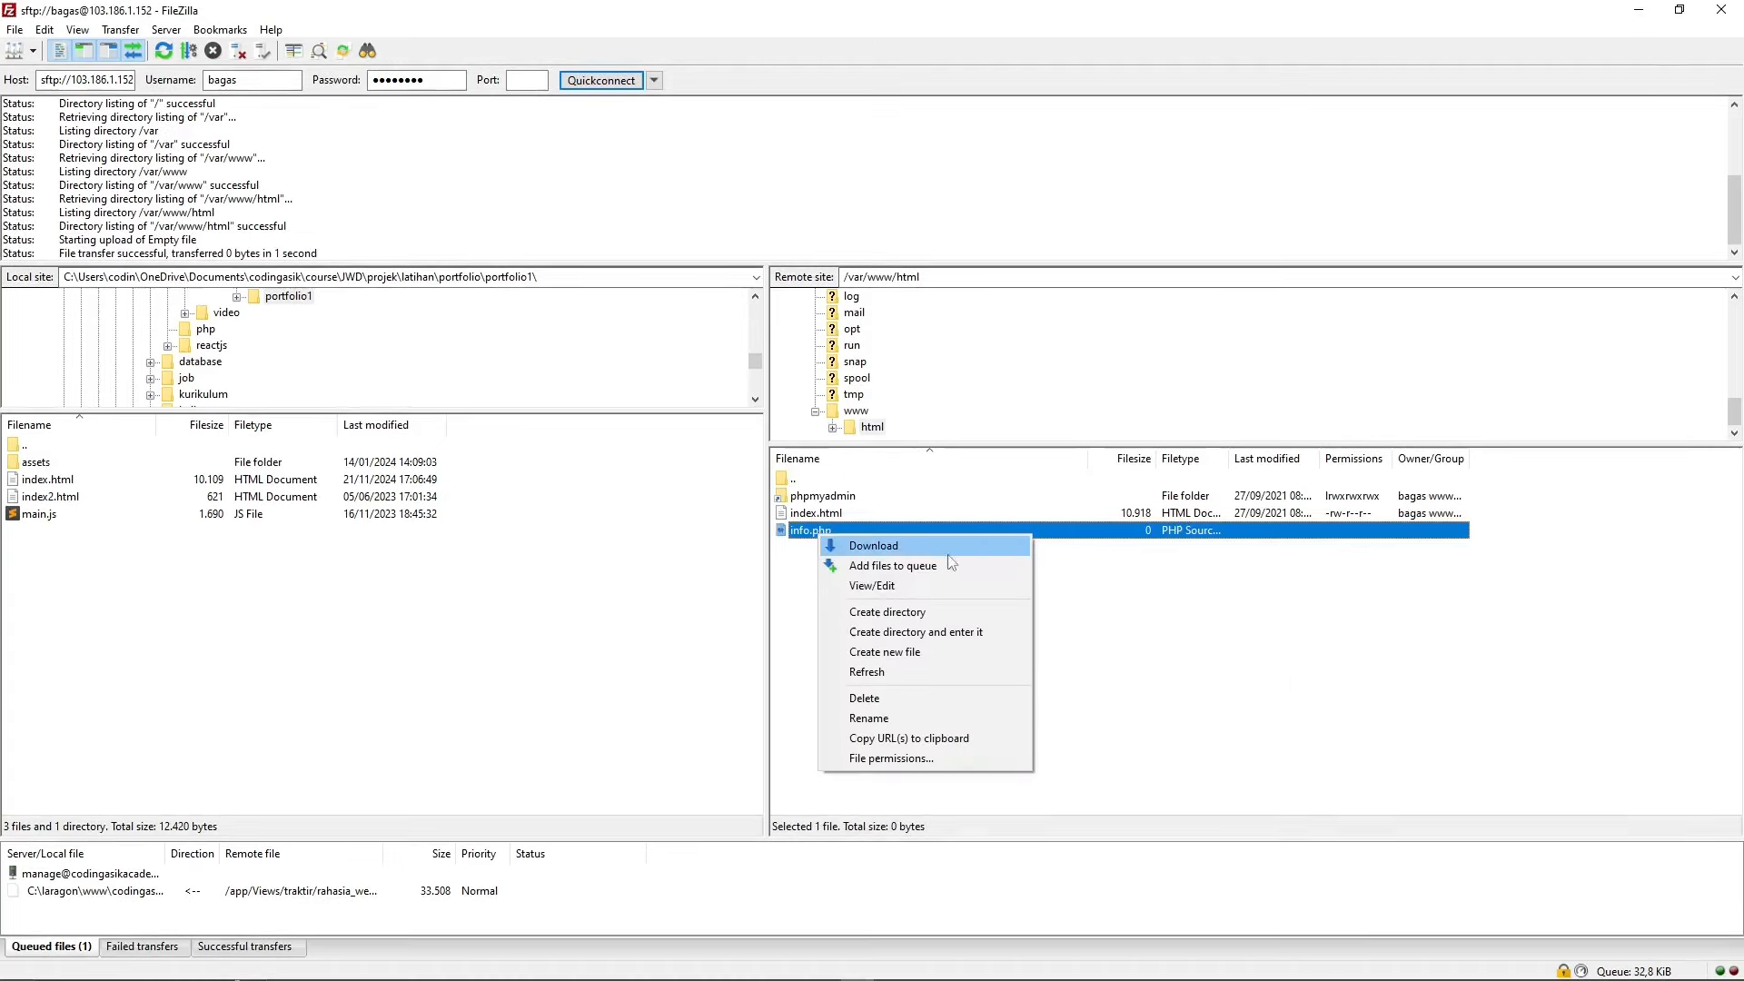
left_click(913, 591)
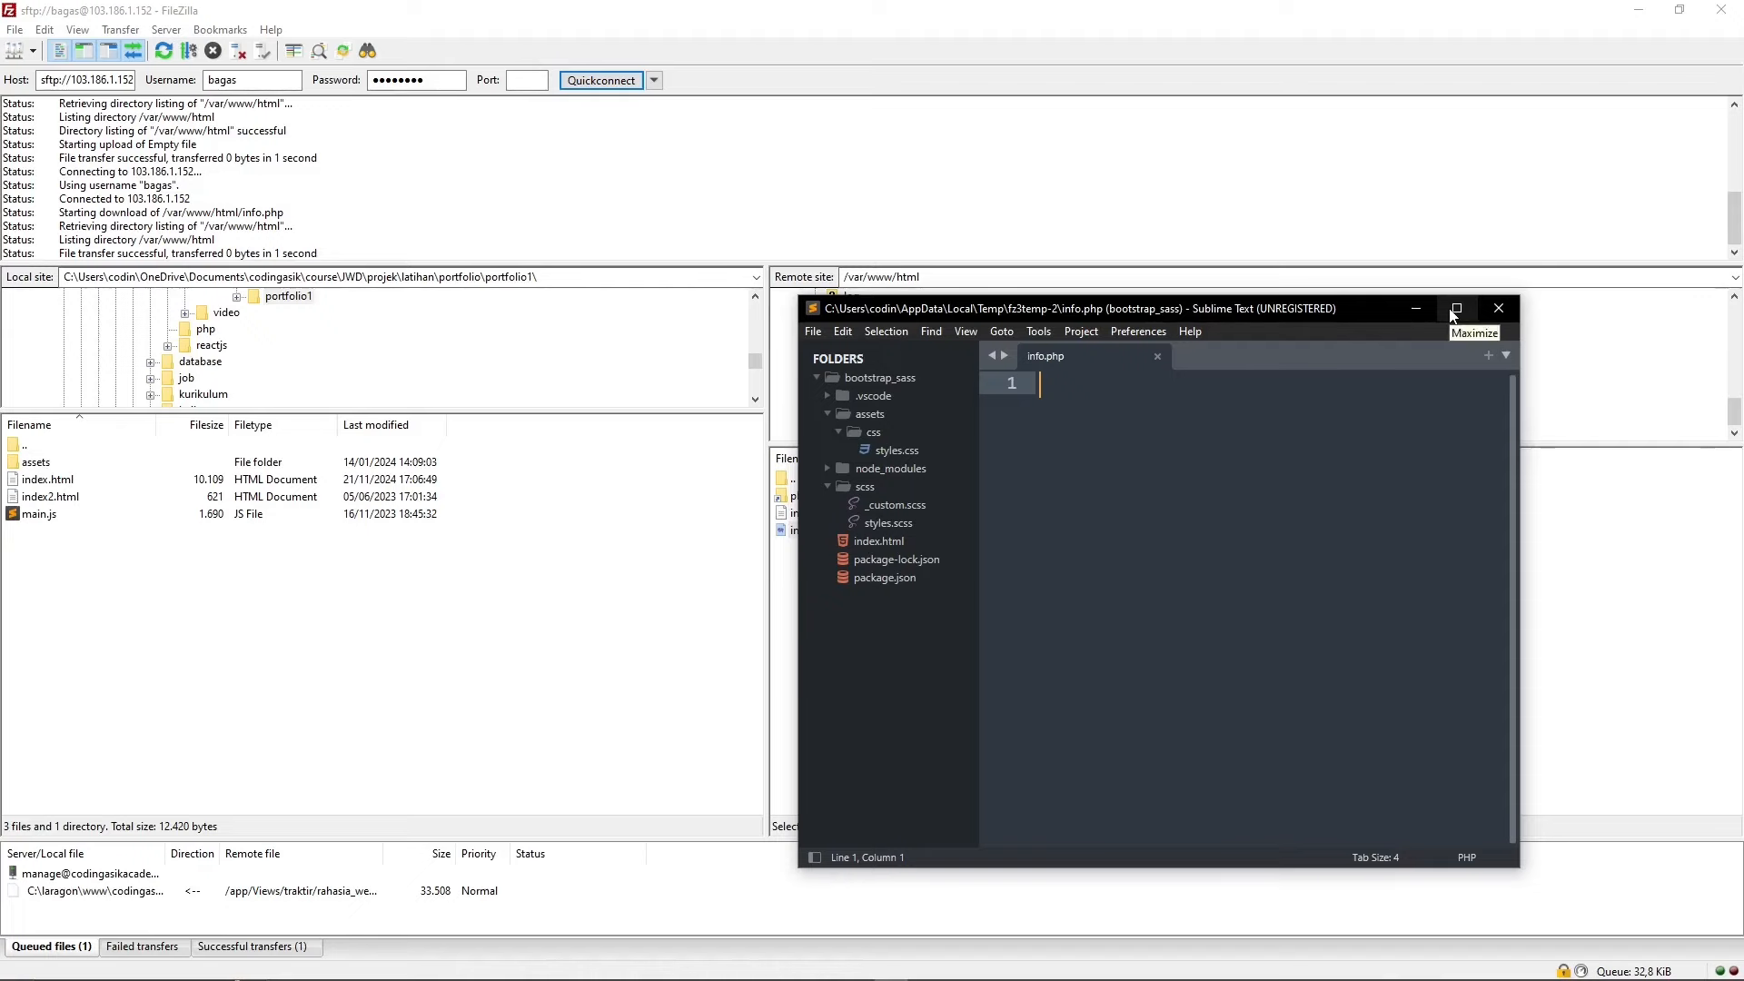
left_click(1454, 312)
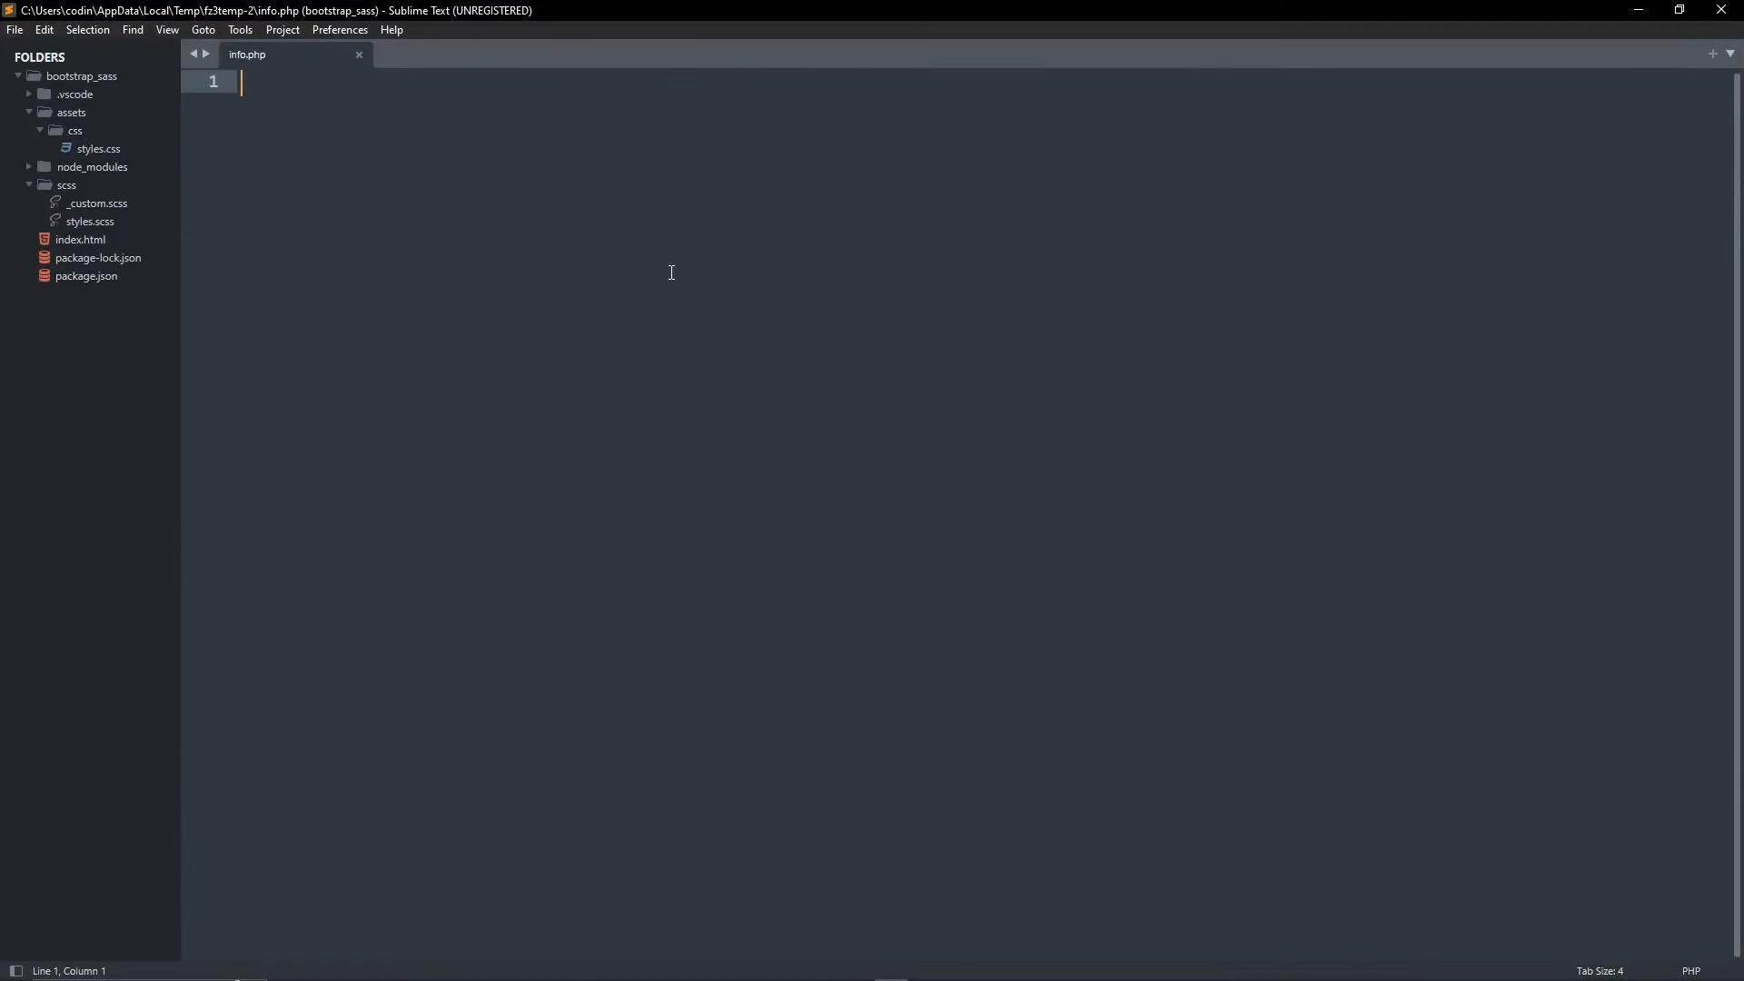
Step: Write <?php phpinfo() ?> in info.php and upload the saved file back to the server from FileZilla
type("<?php")
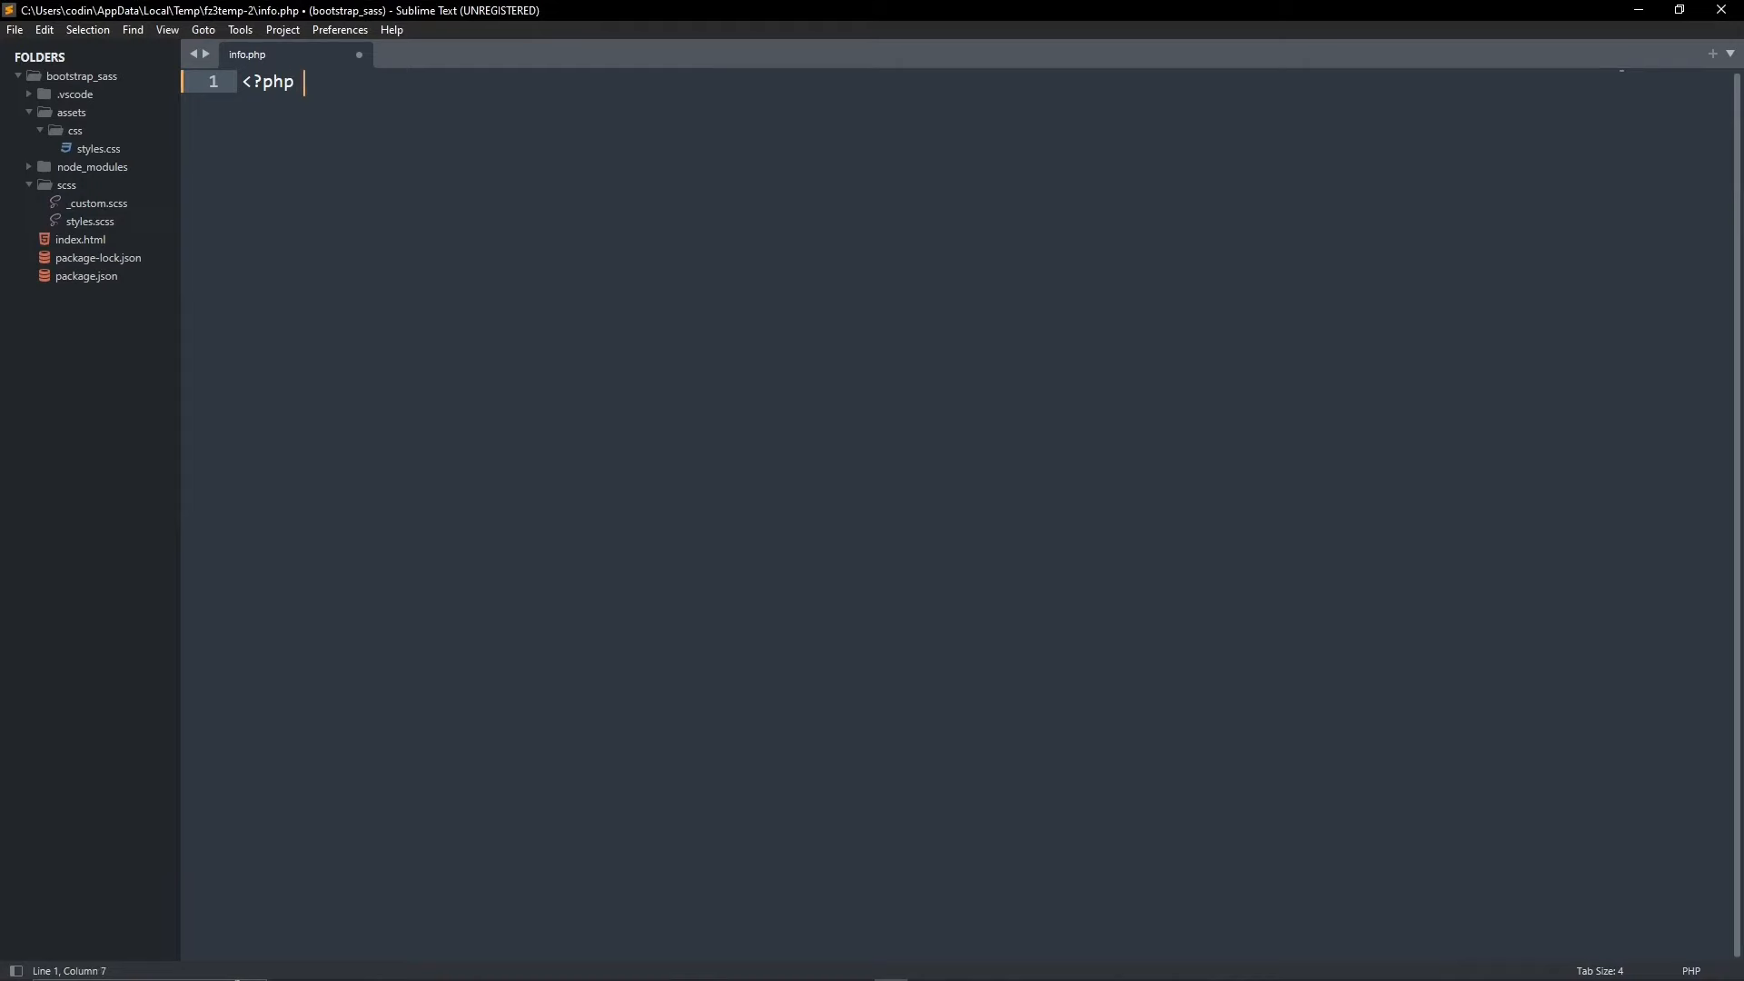
type(" php")
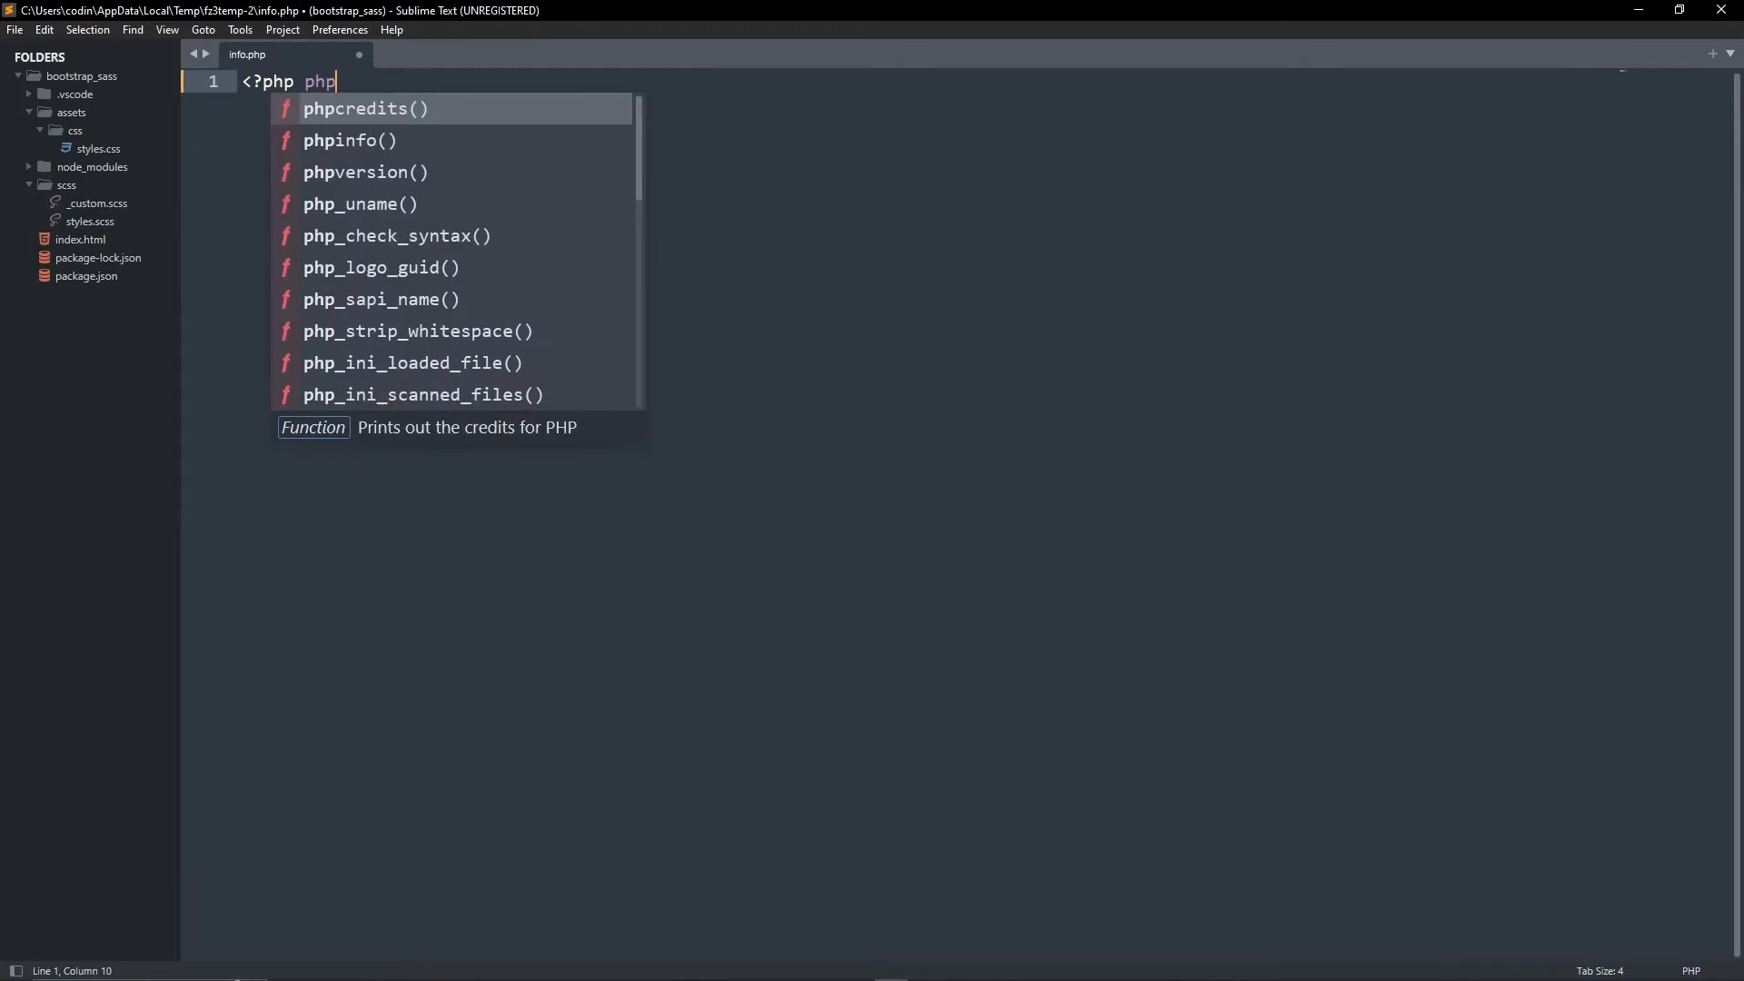
key("Down")
key("Return")
type("?")
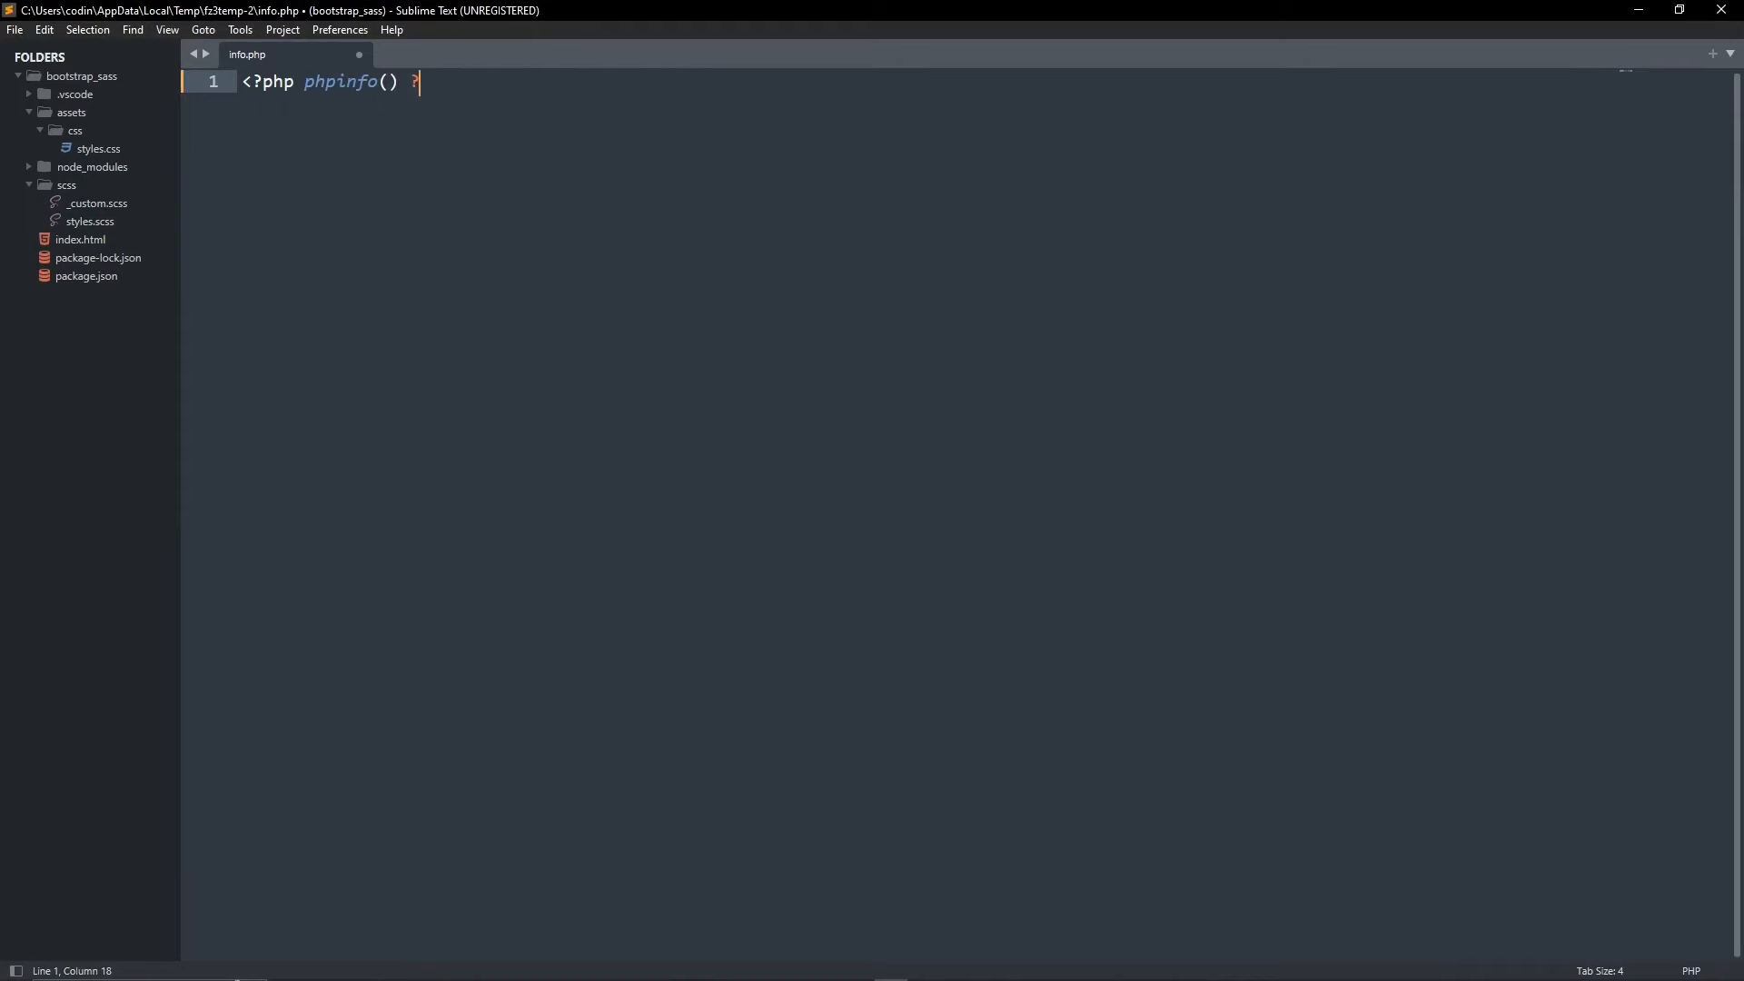
type(">")
key("ctrl+s")
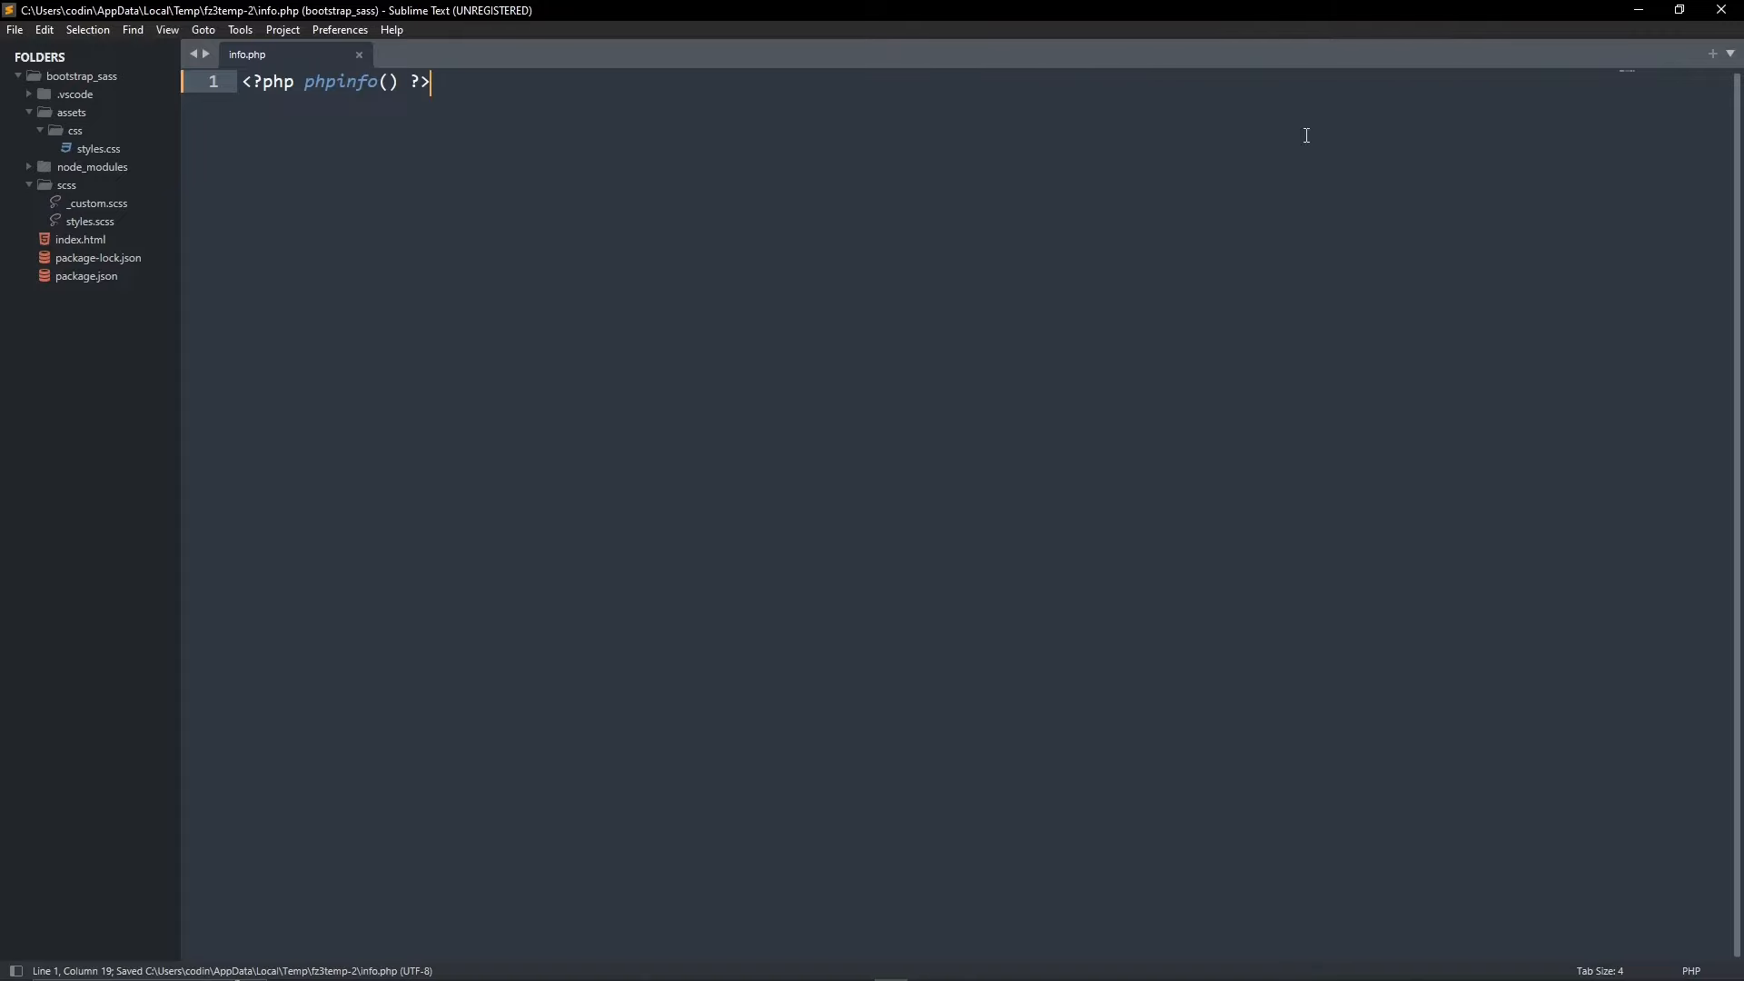
left_click(1636, 15)
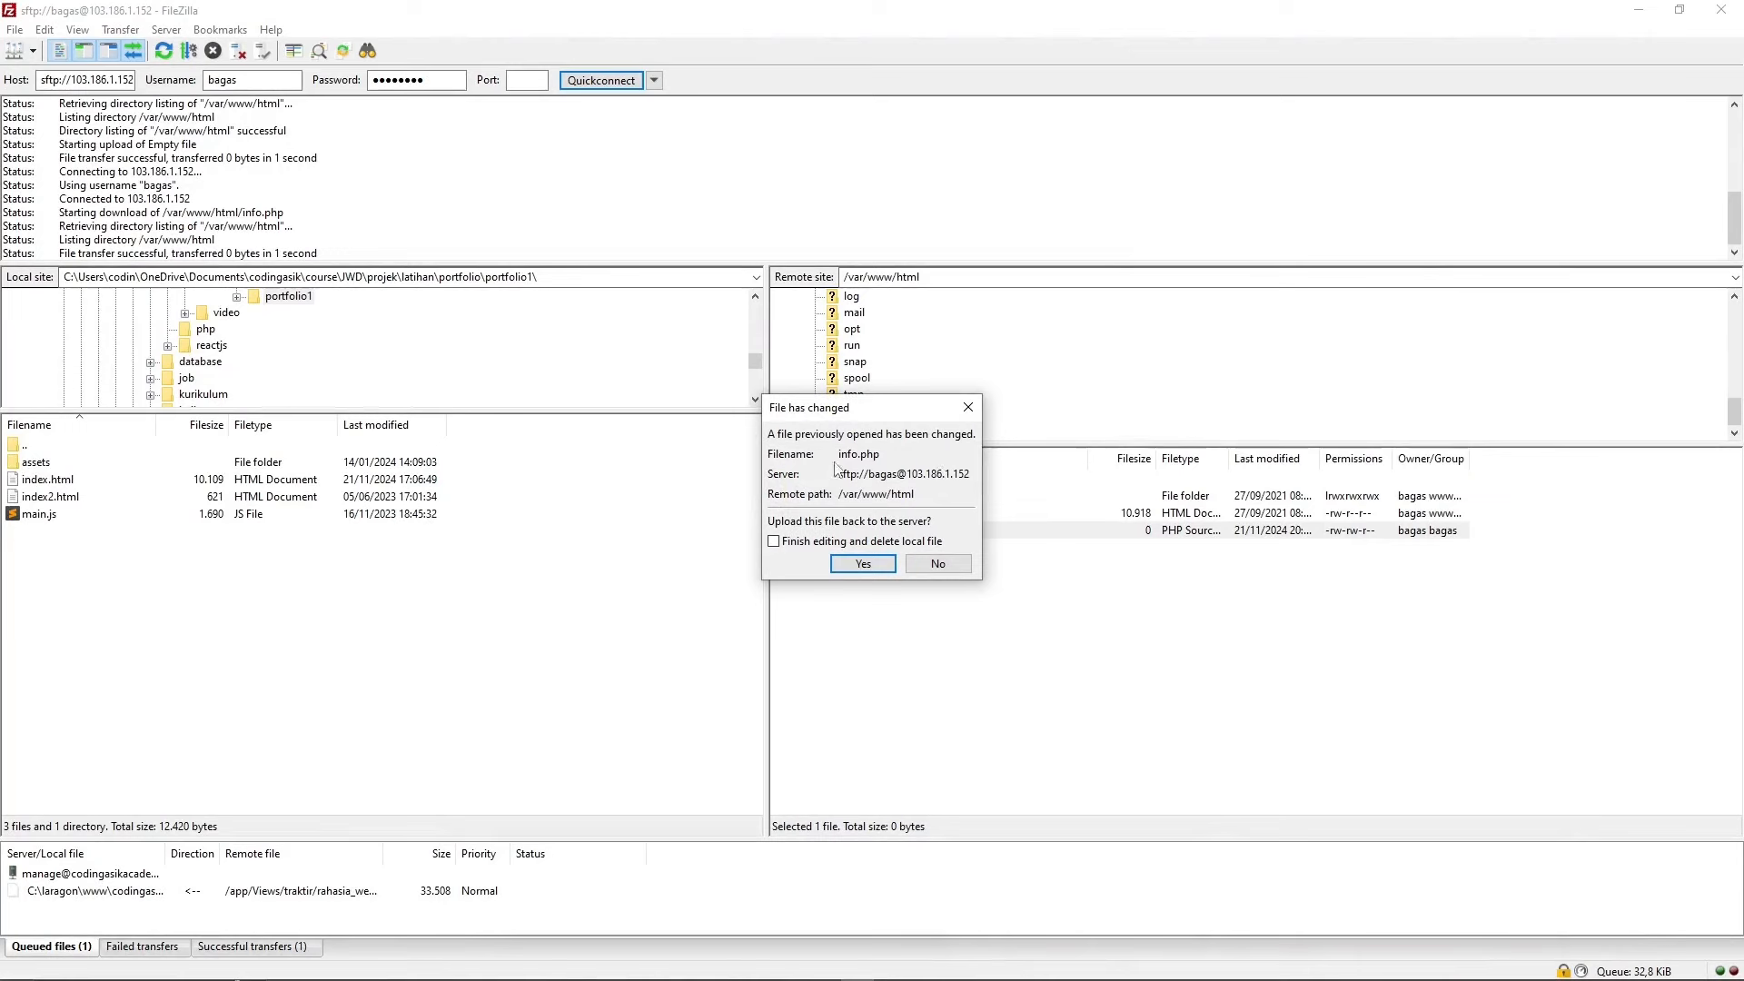
left_click(867, 565)
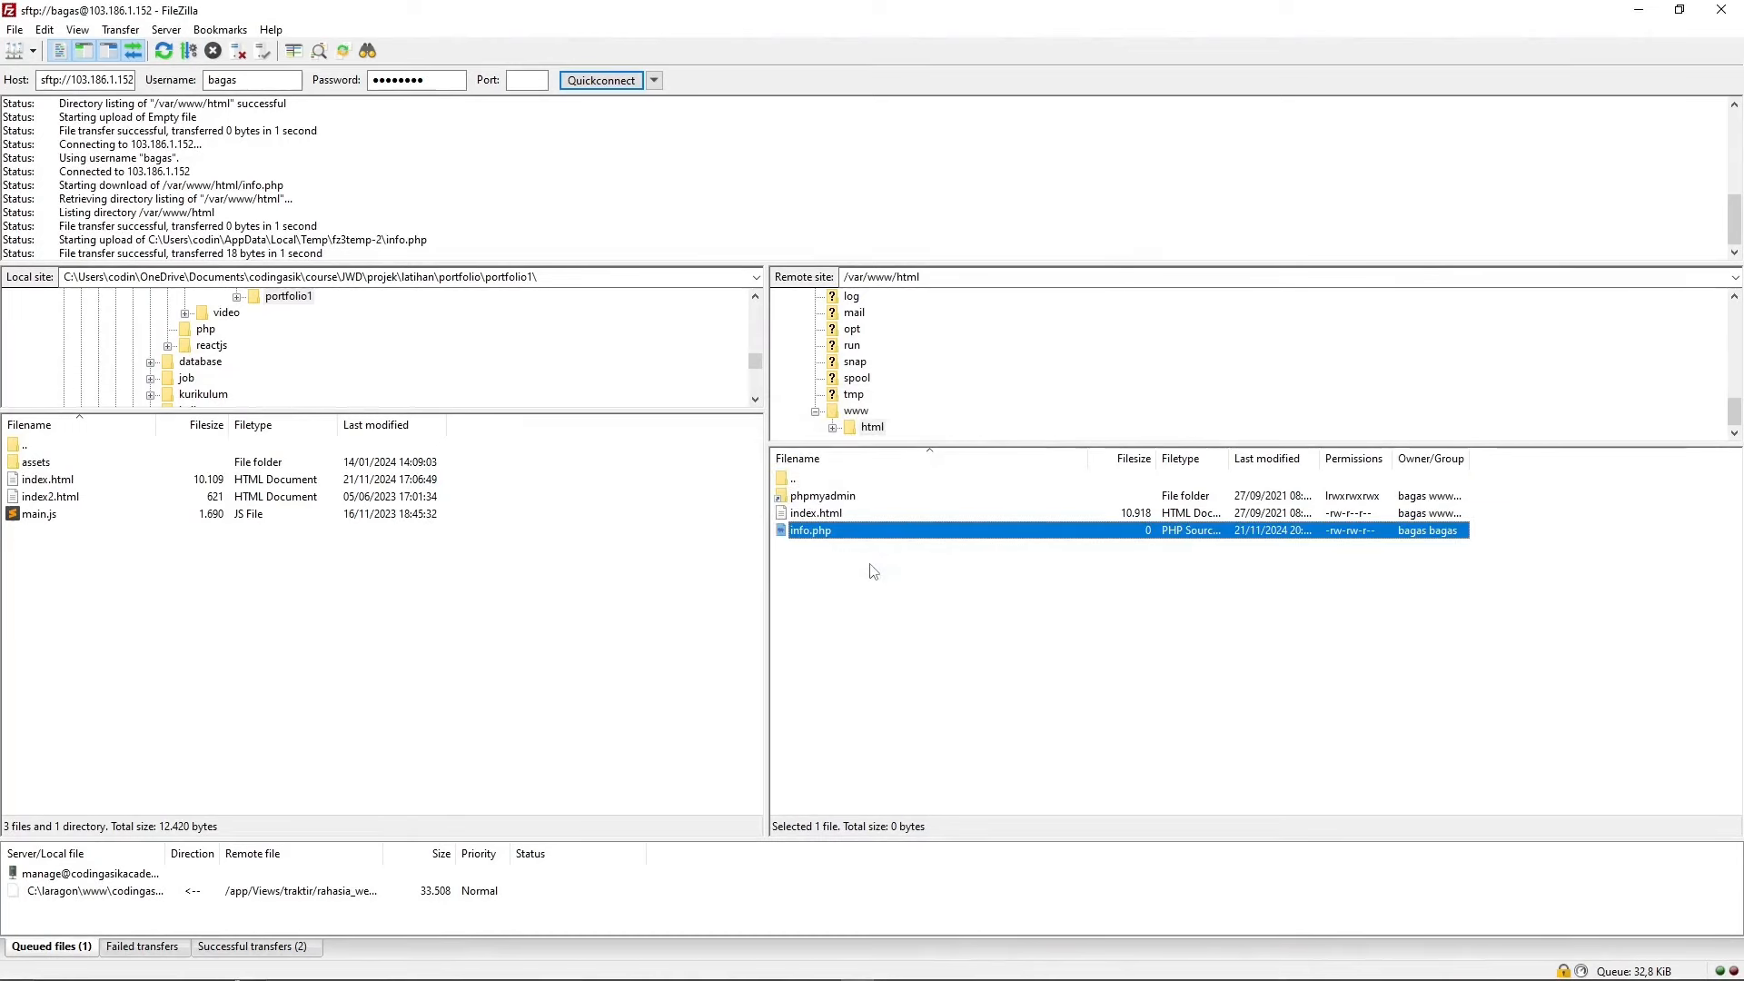
Step: Switch to Chrome and load 103.186.1.152/info.php in the first Apache default page tab, enlarging the page for reading
mouse_move(558, 974)
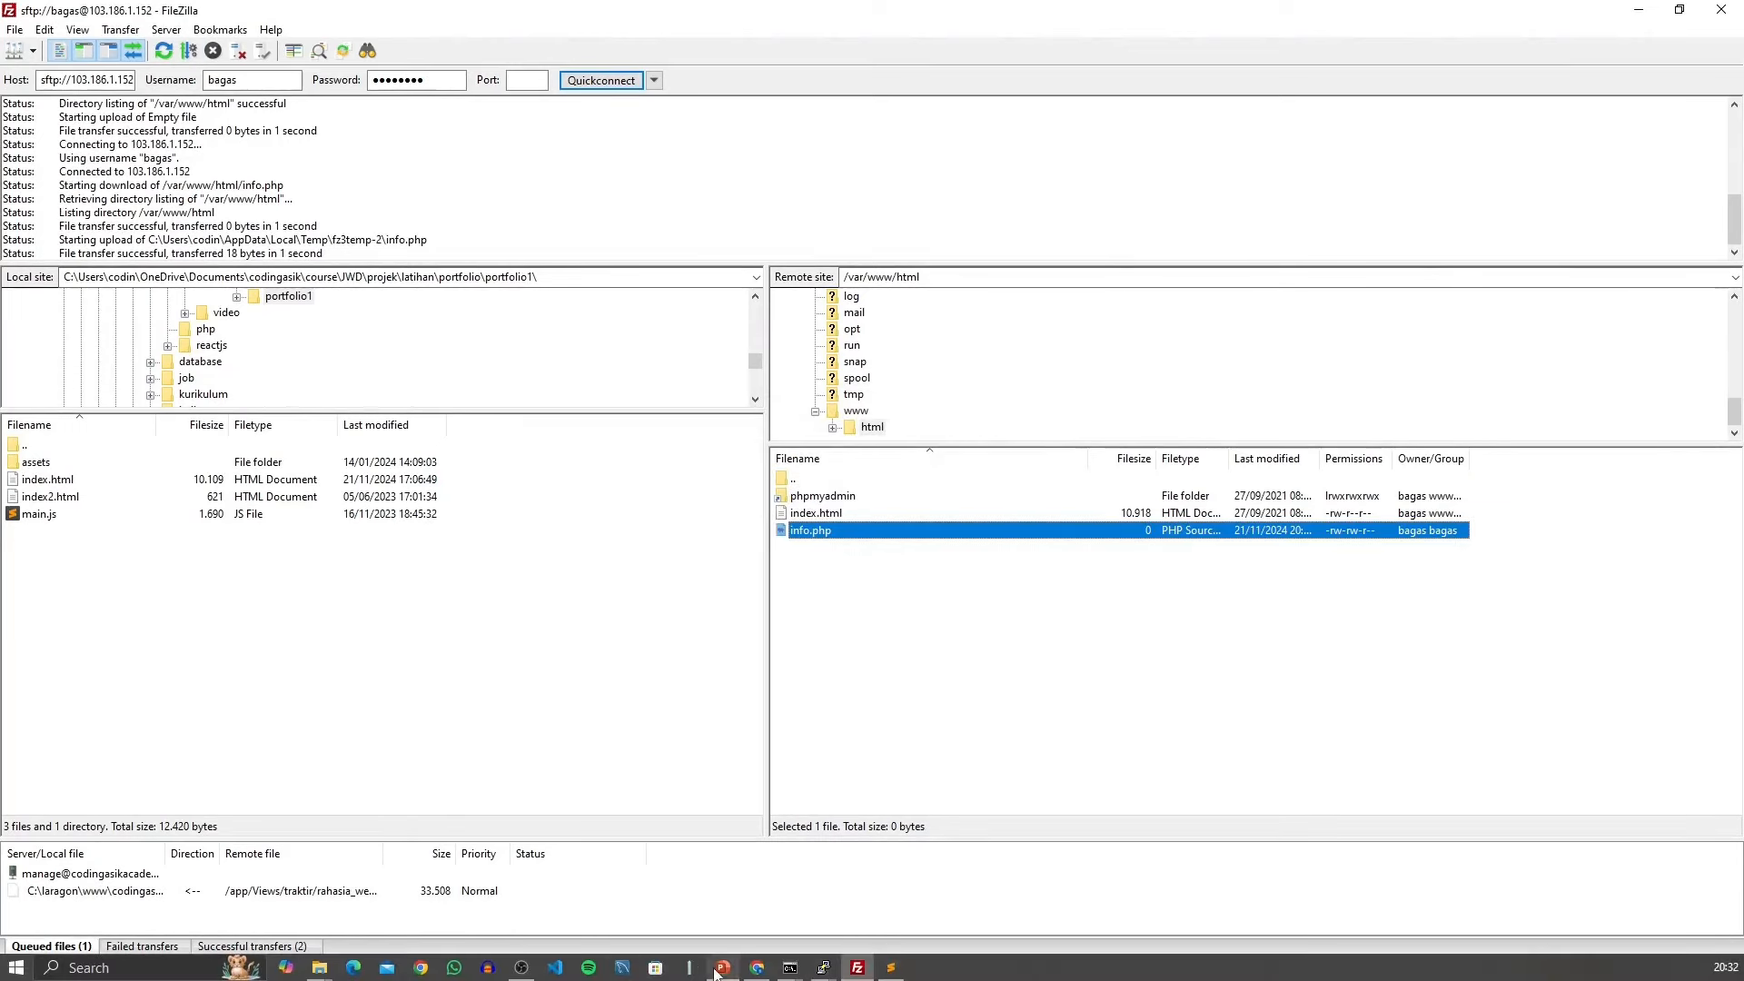
left_click(757, 967)
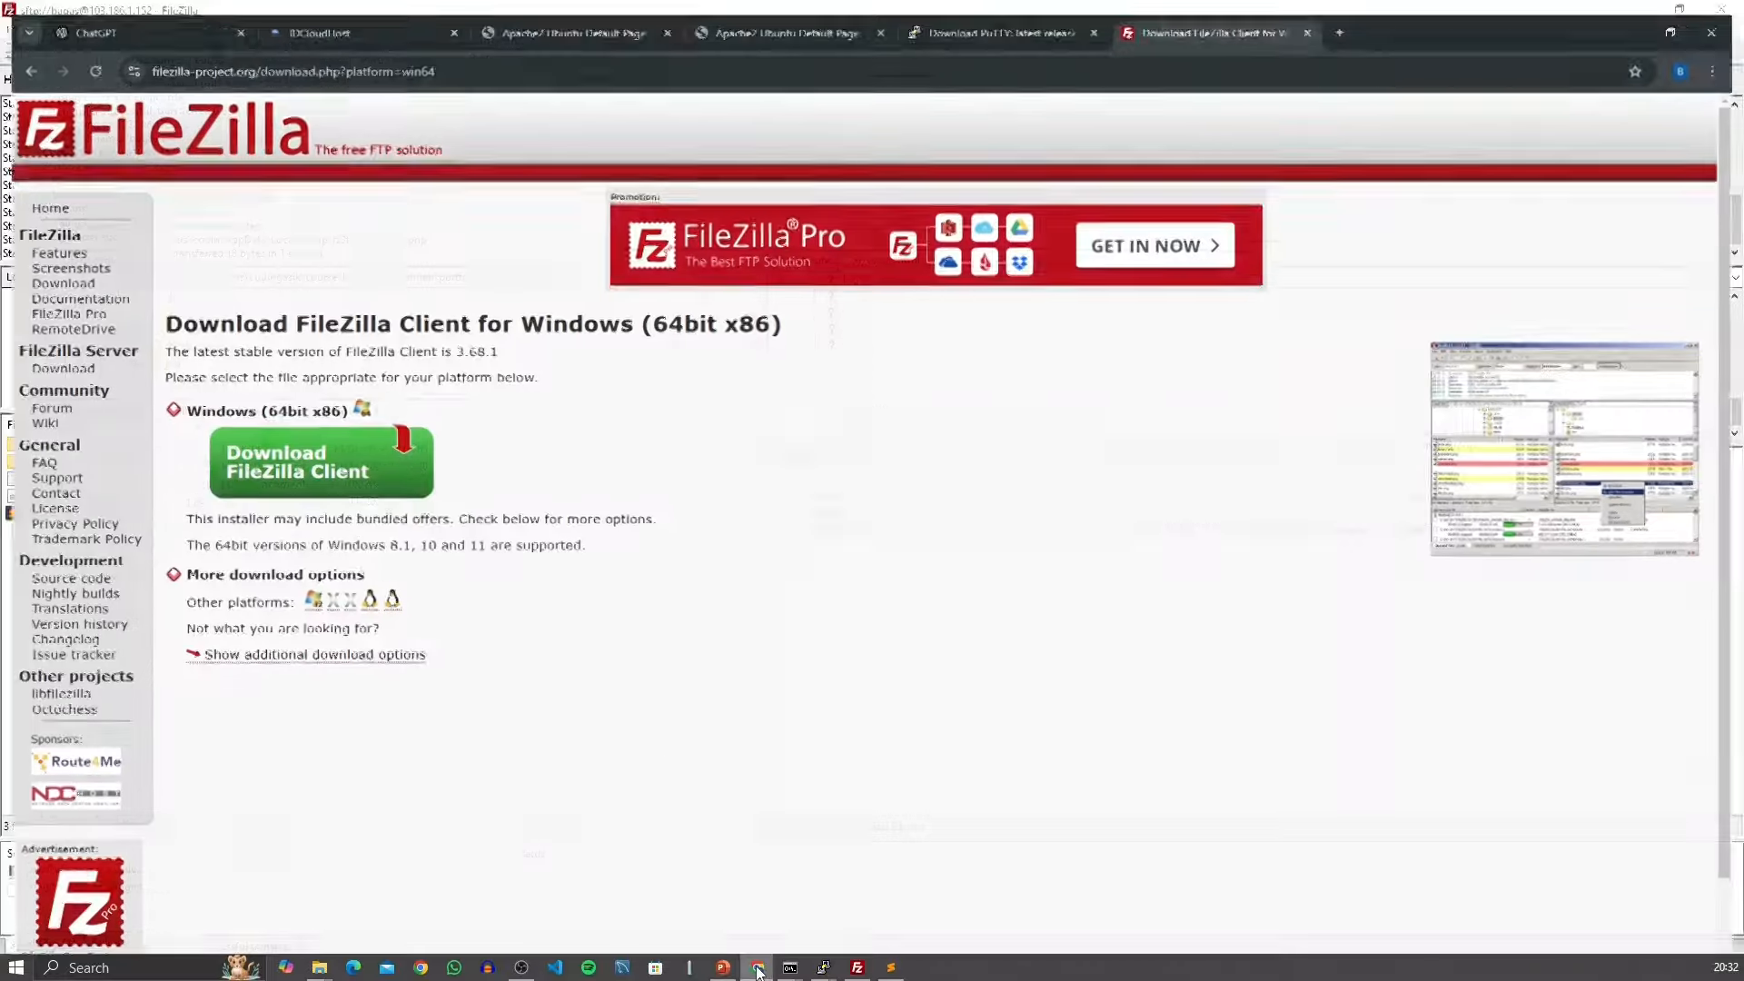
left_click(530, 18)
left_click(479, 59)
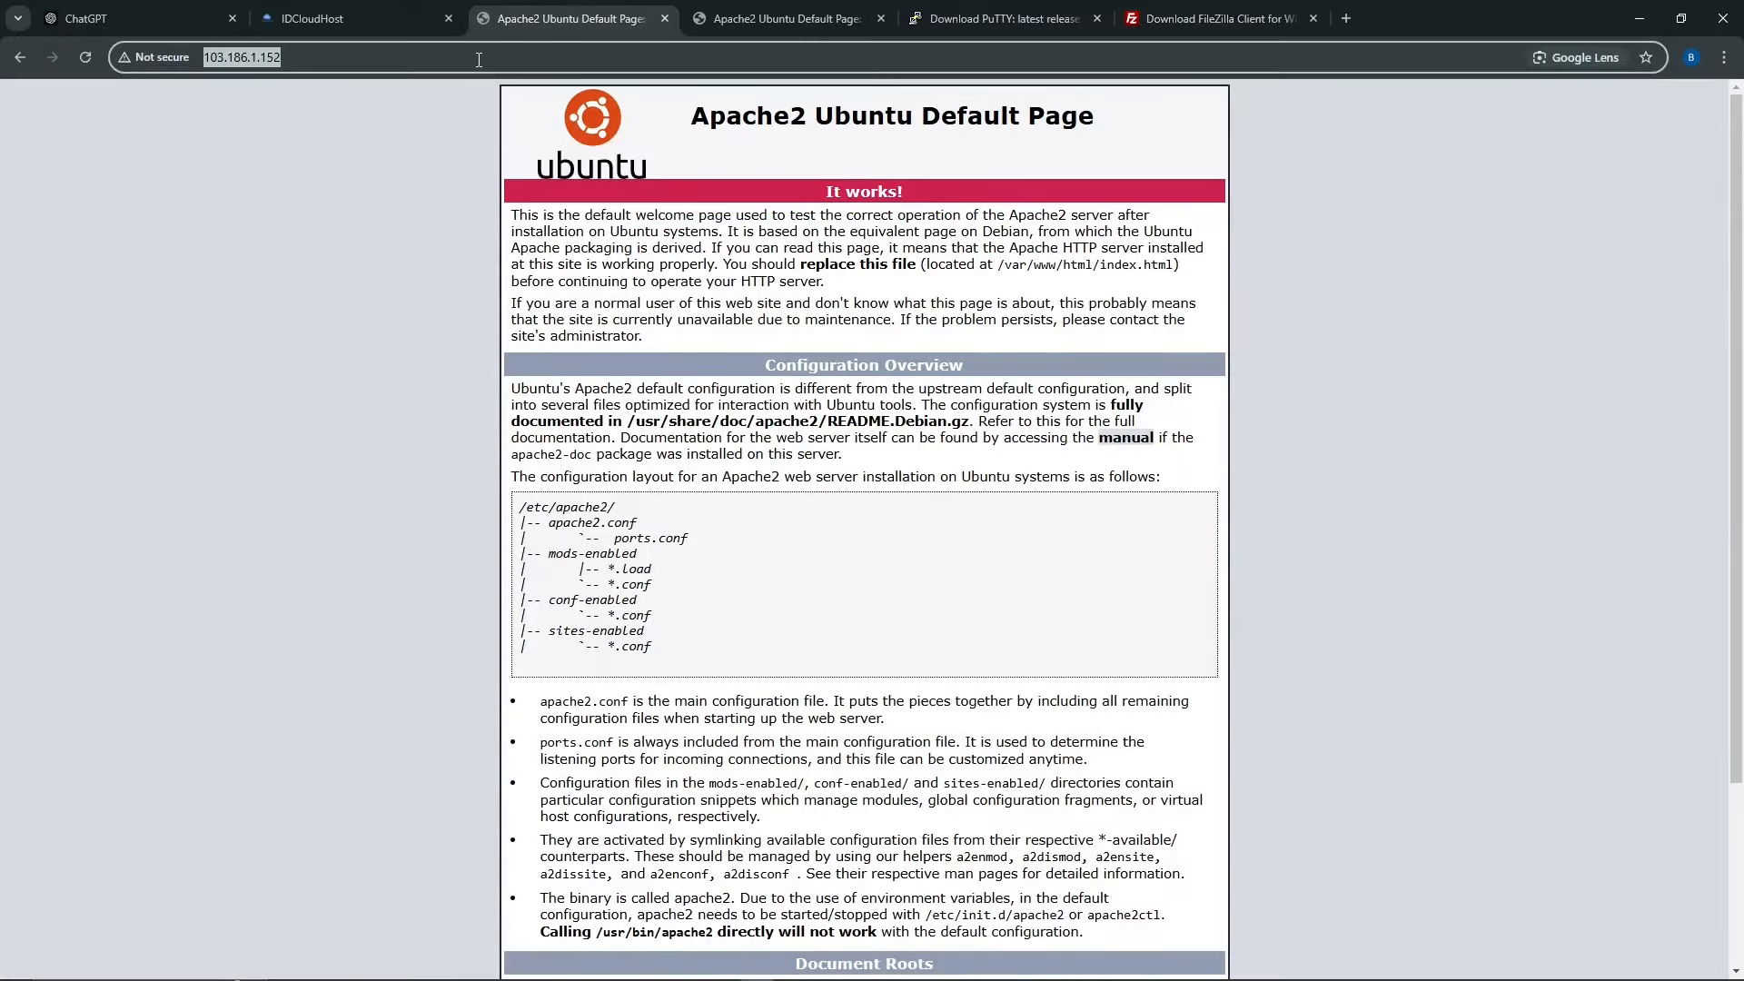
left_click(479, 59)
type("/i")
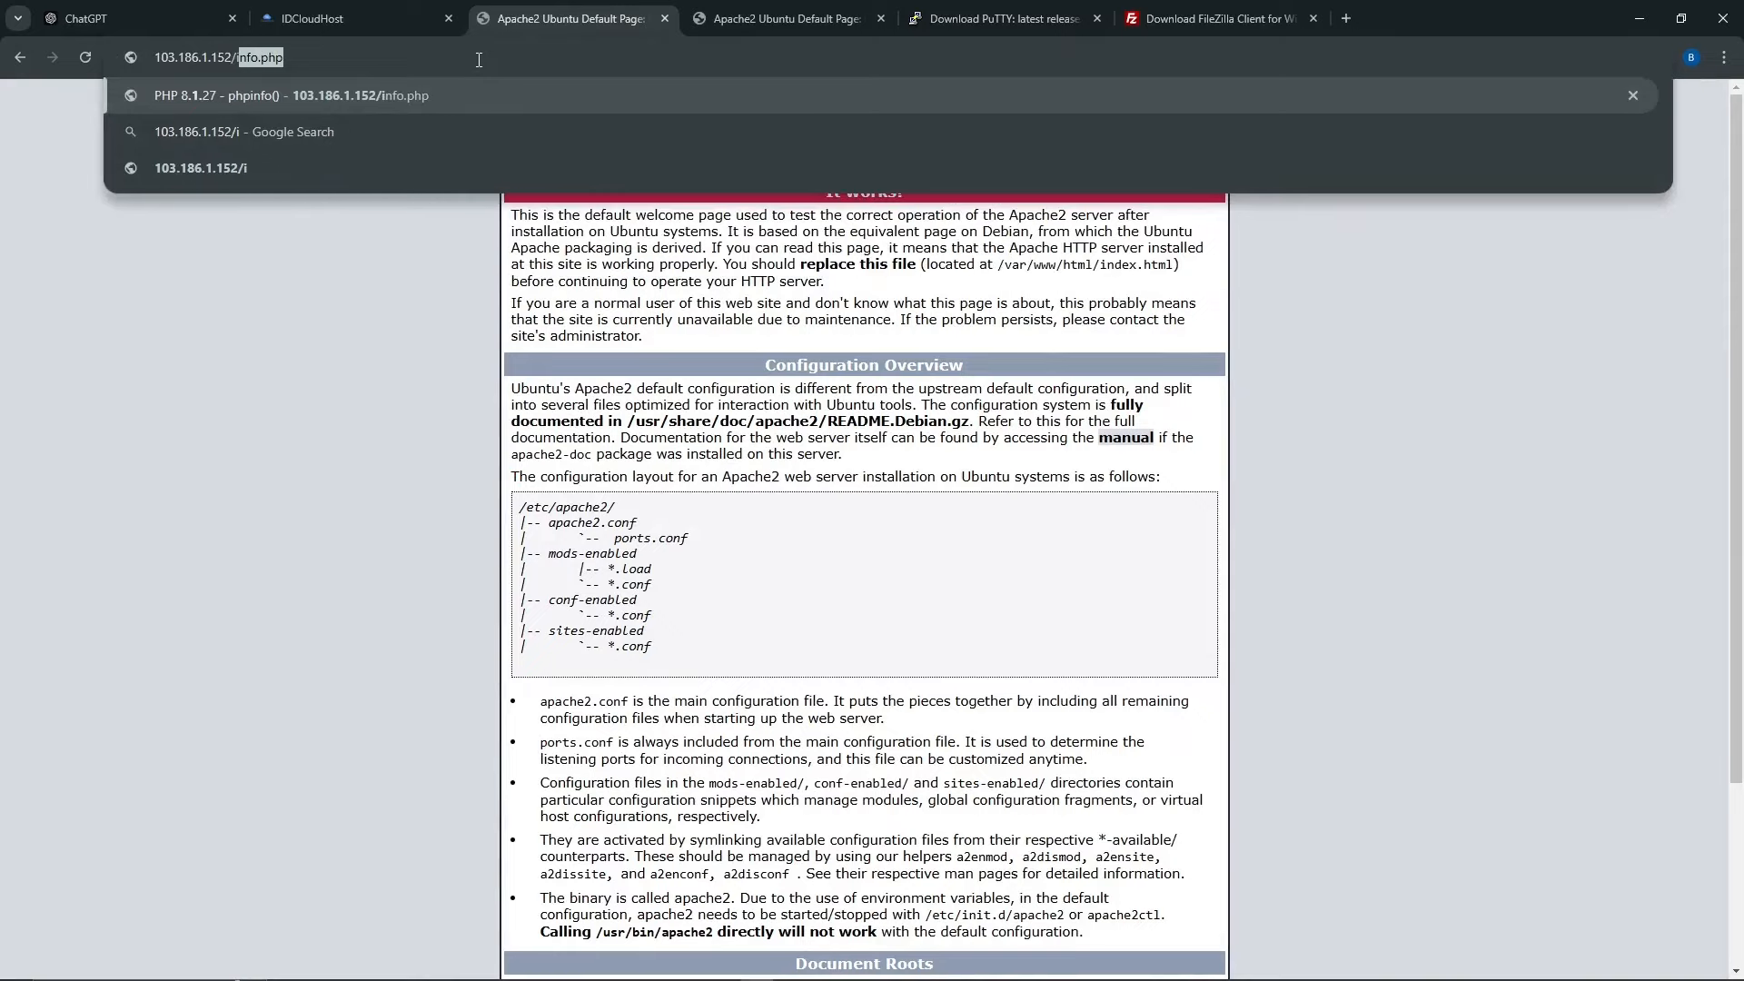
type("nfo.php")
key("Return")
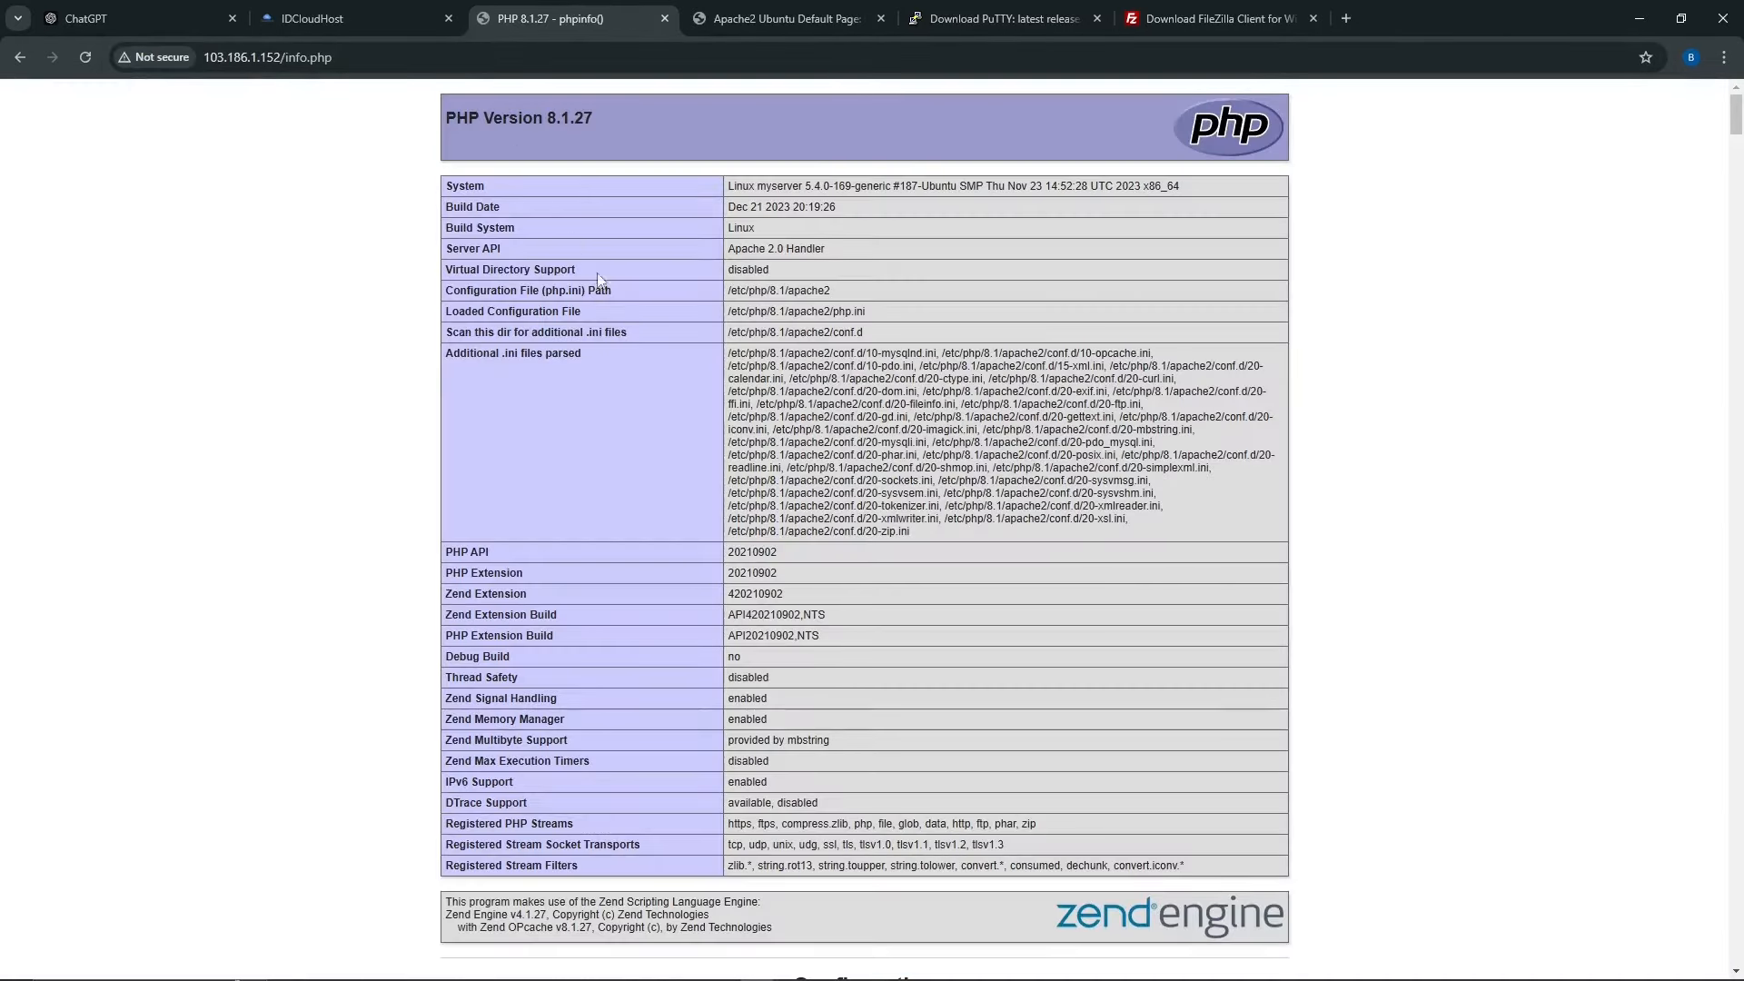
key("ctrl+plus")
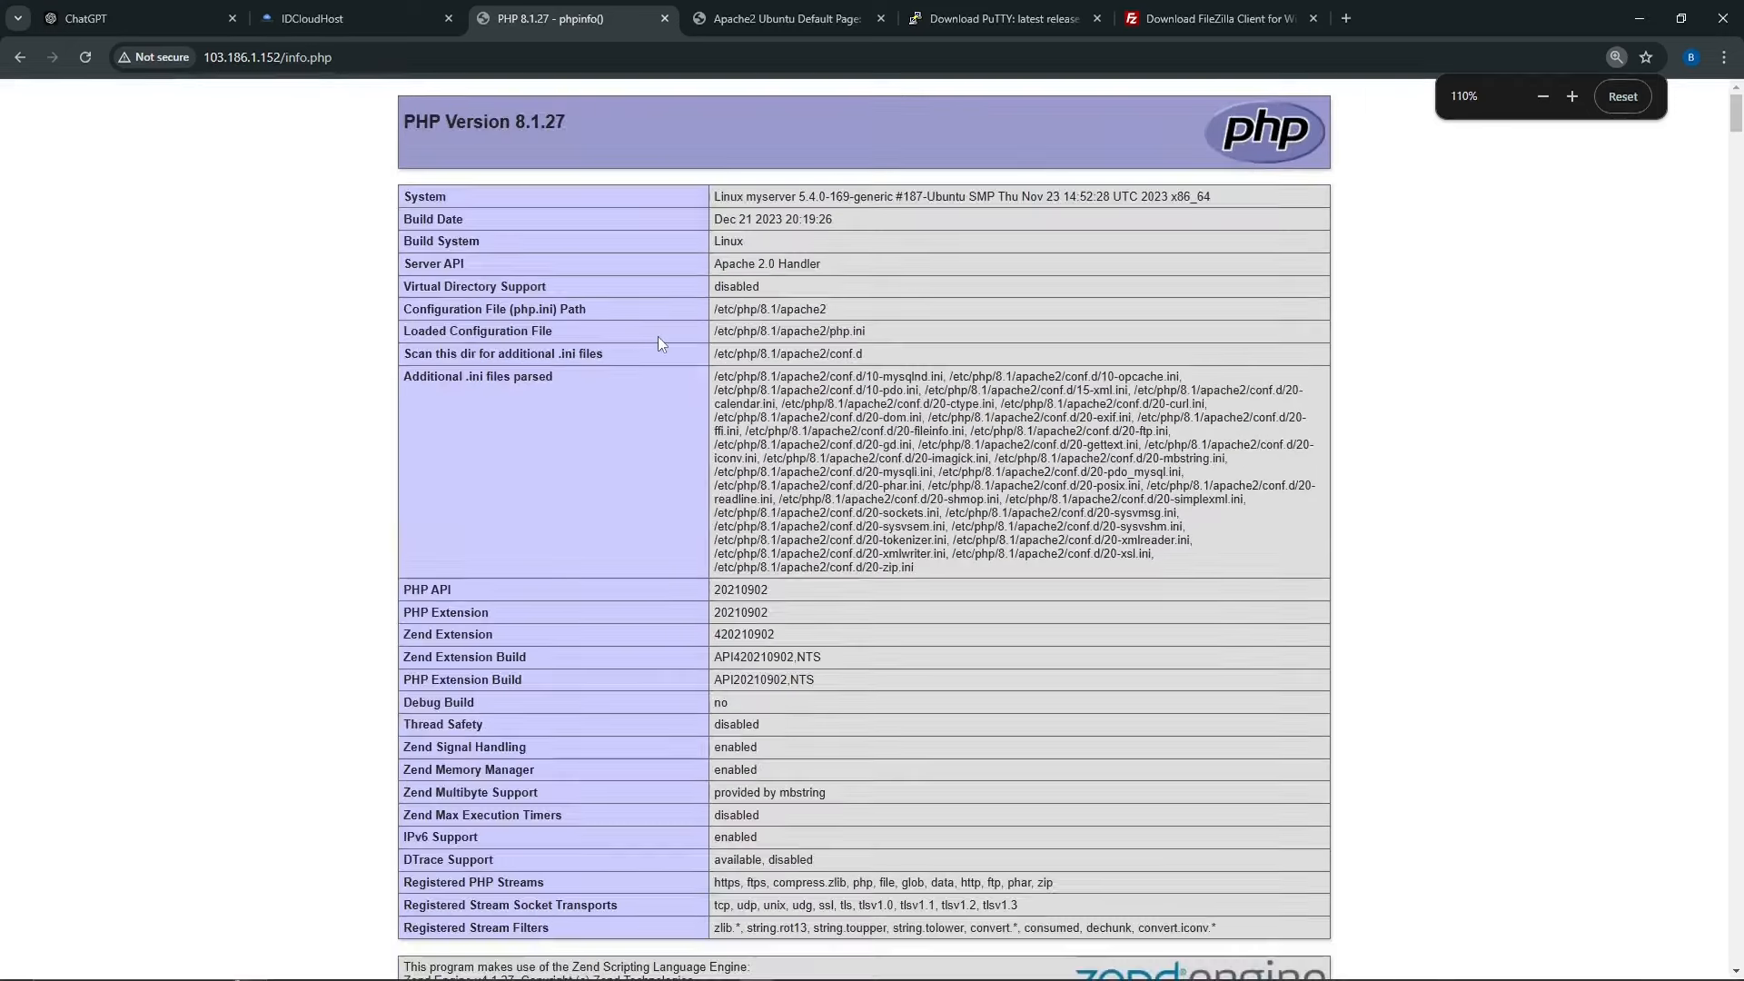
key("ctrl+plus")
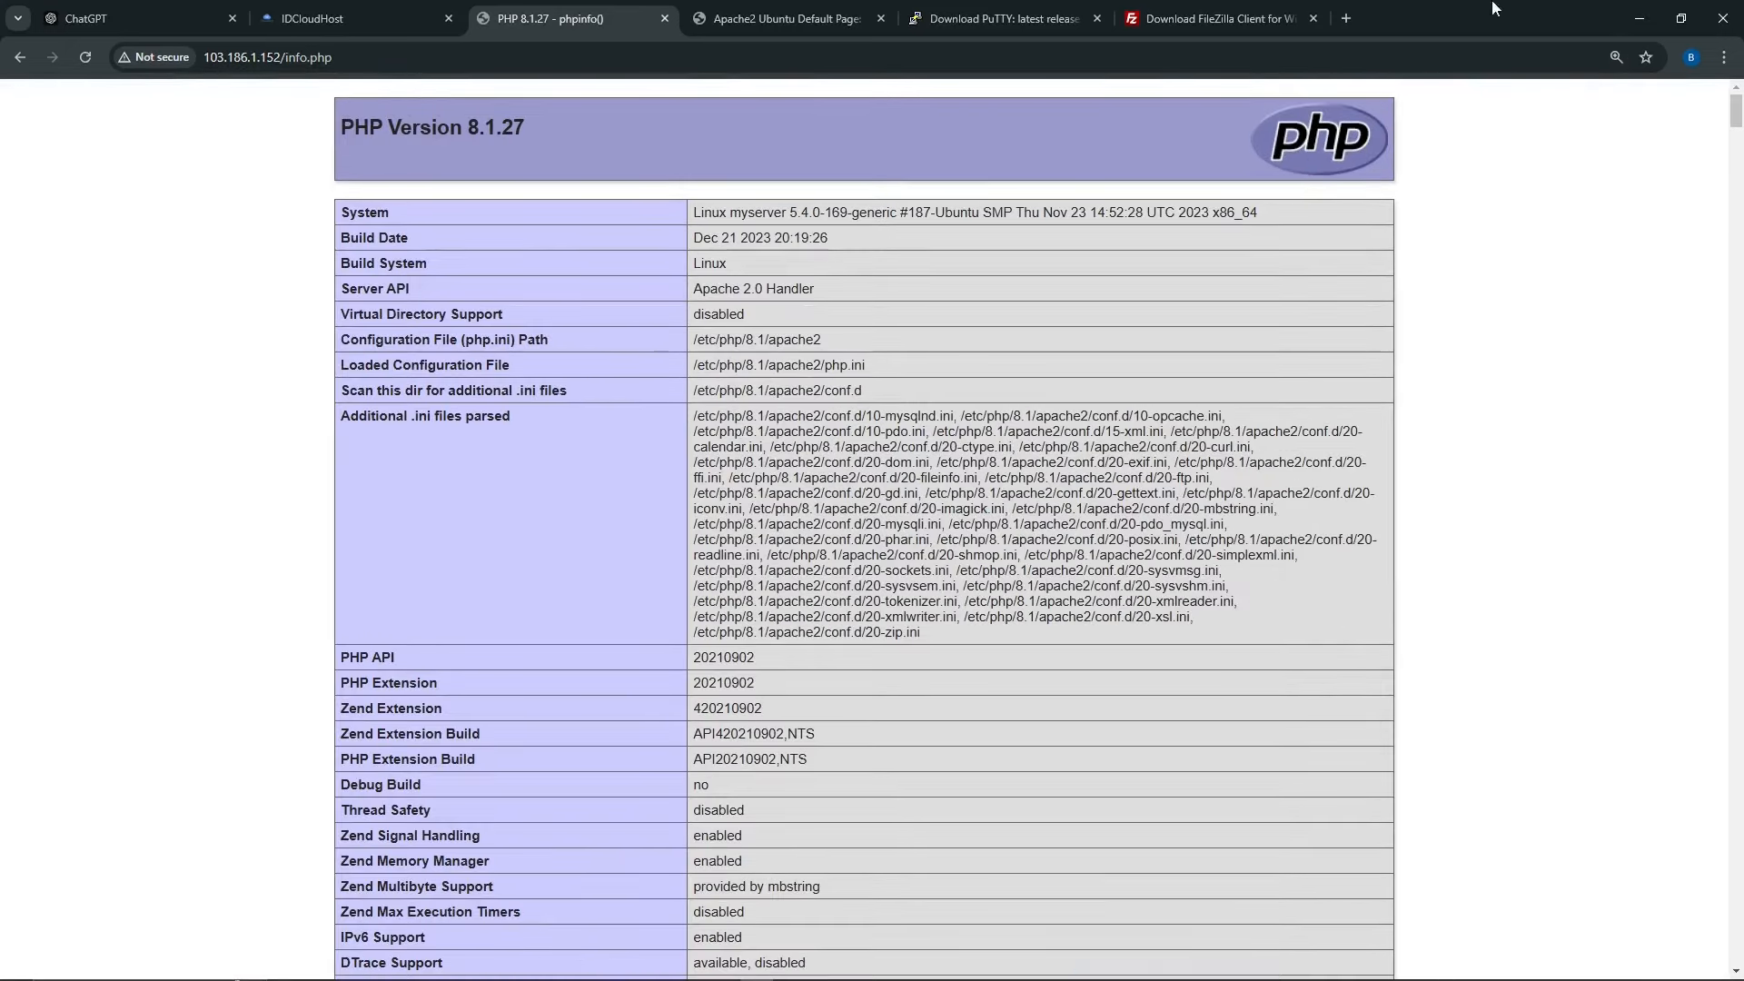
Step: Return to FileZilla and create a directory named portfolio in the remote /var/www/html folder
left_click(1649, 13)
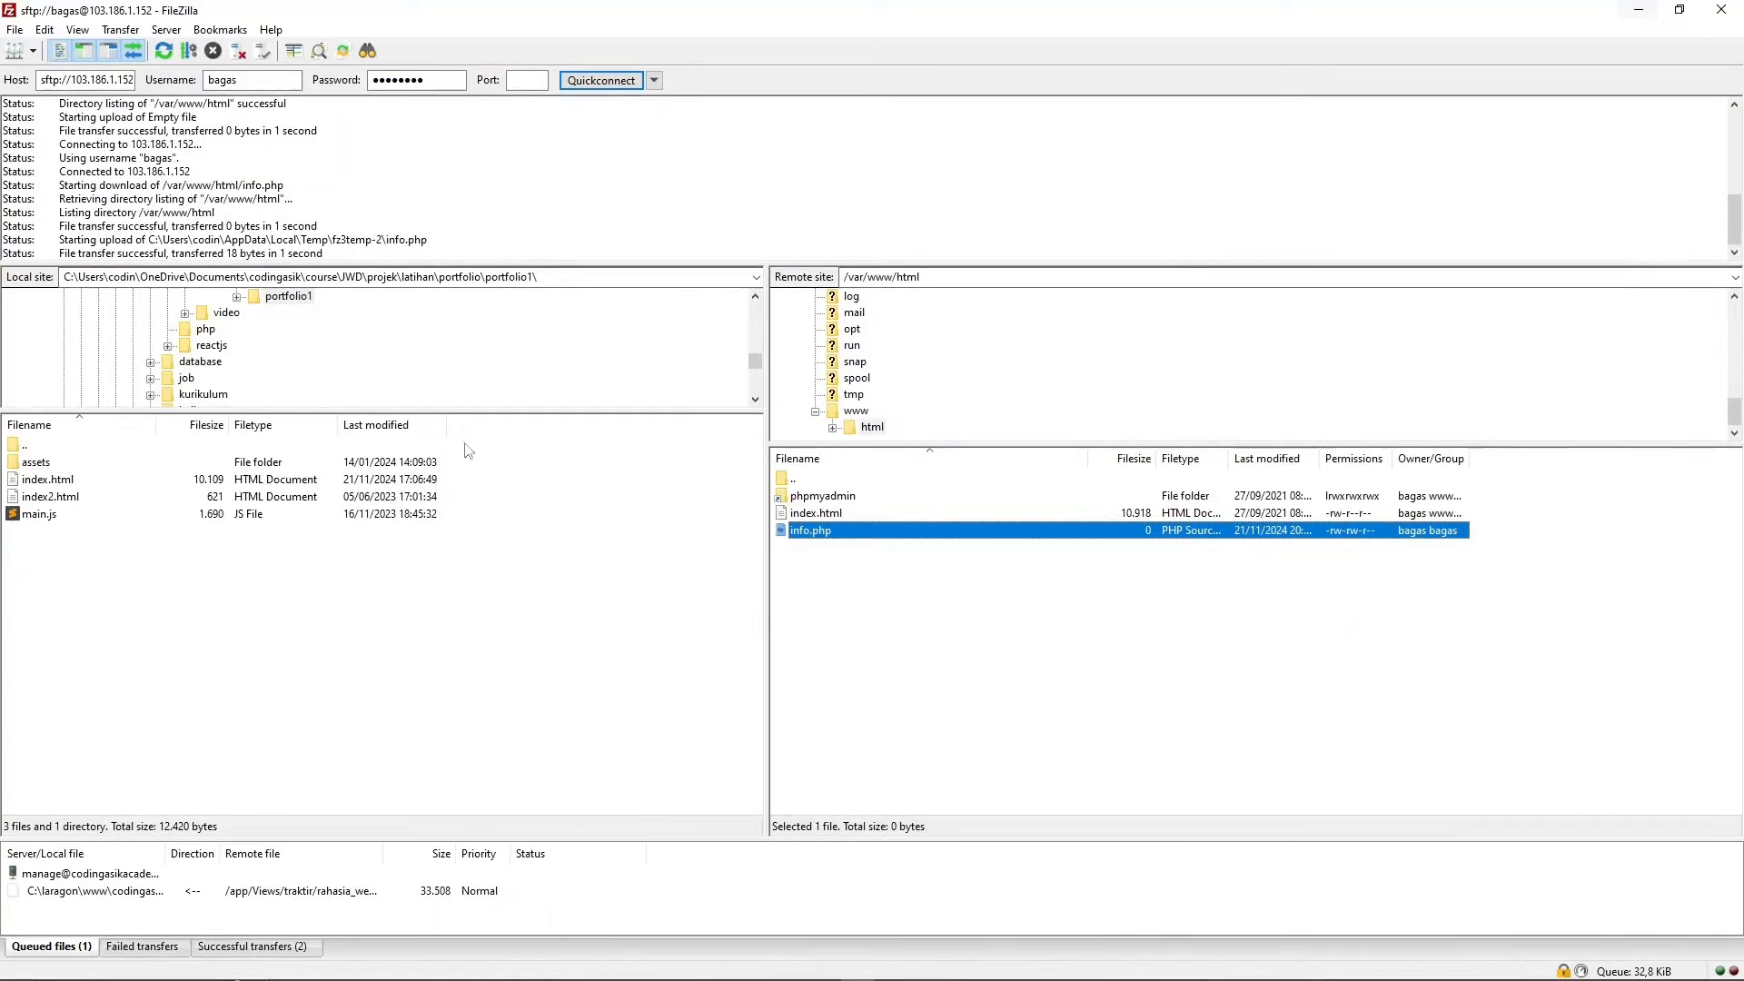
left_click(91, 536)
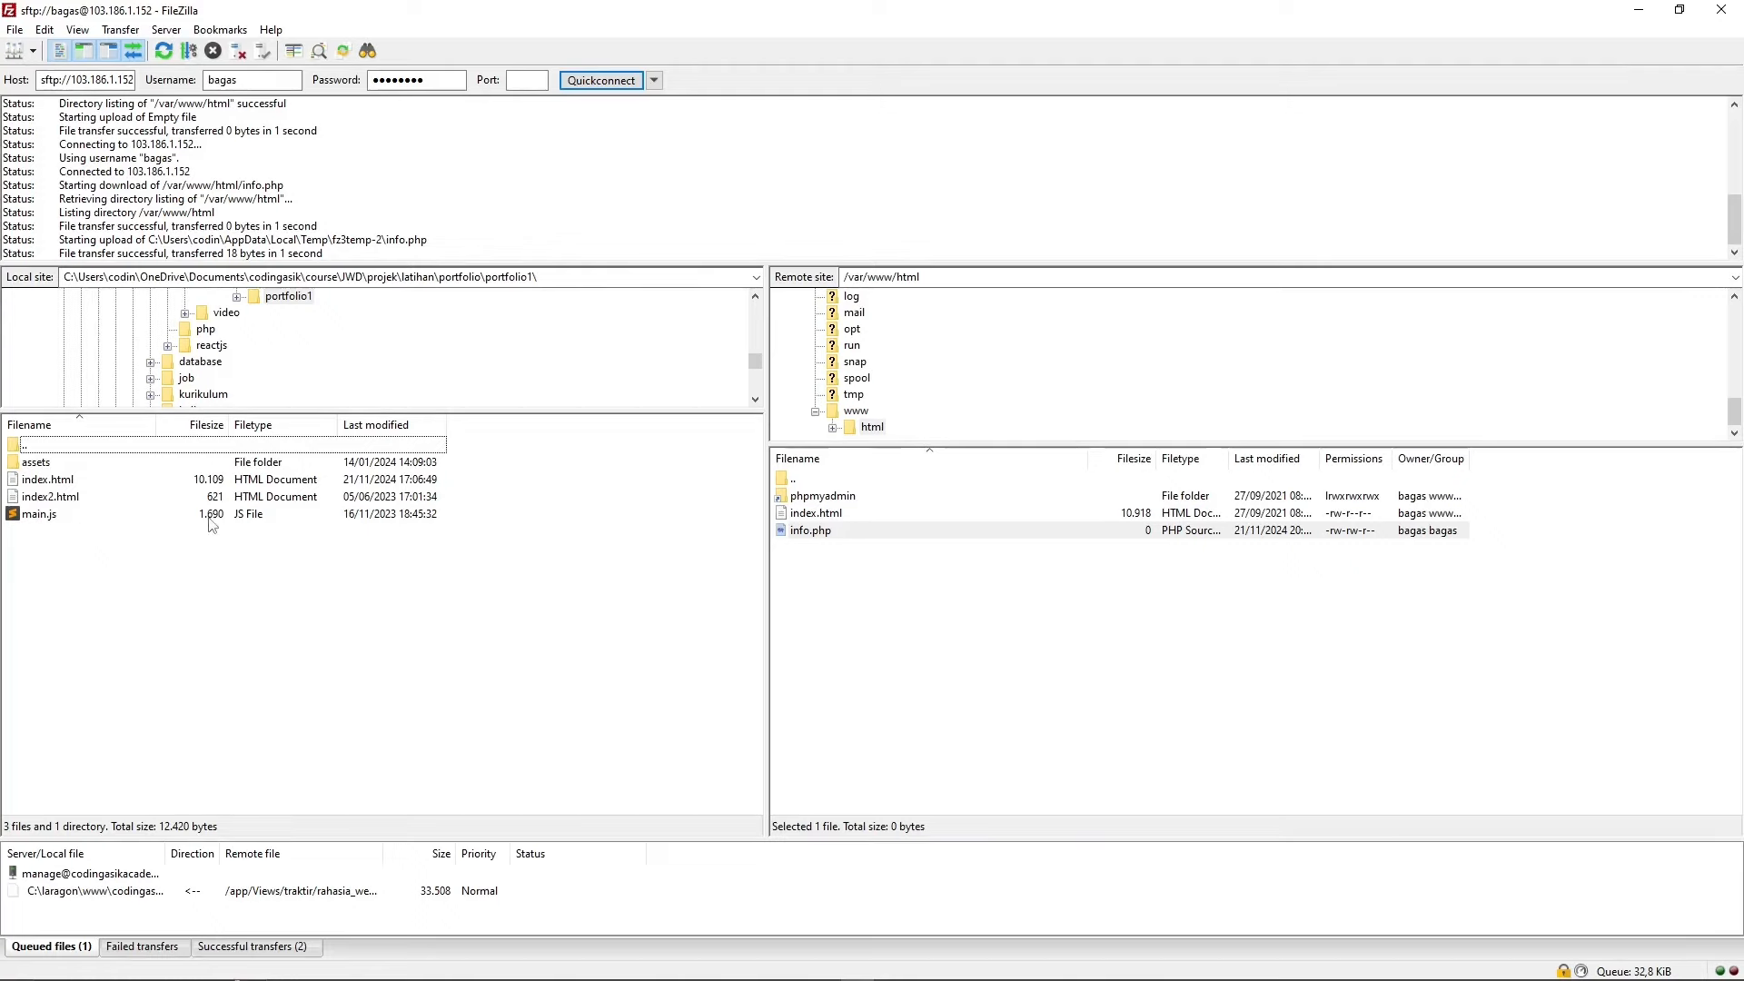
right_click(966, 621)
left_click(1073, 701)
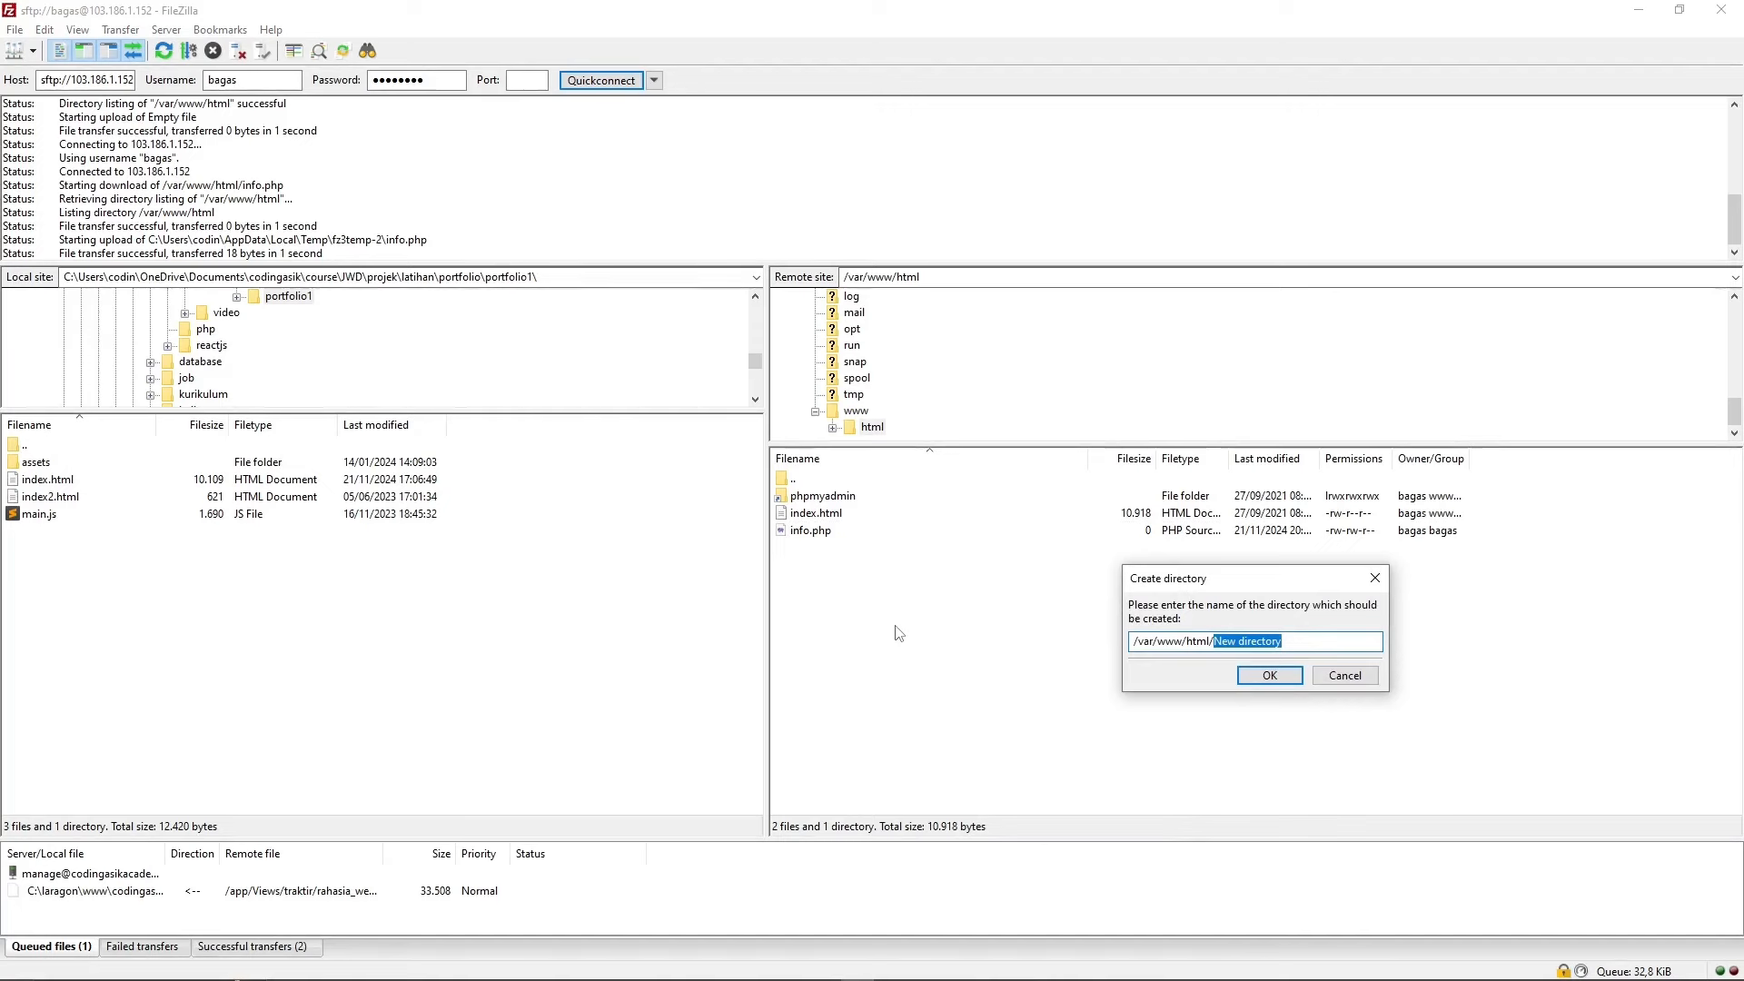
type("portfolio")
left_click(1270, 675)
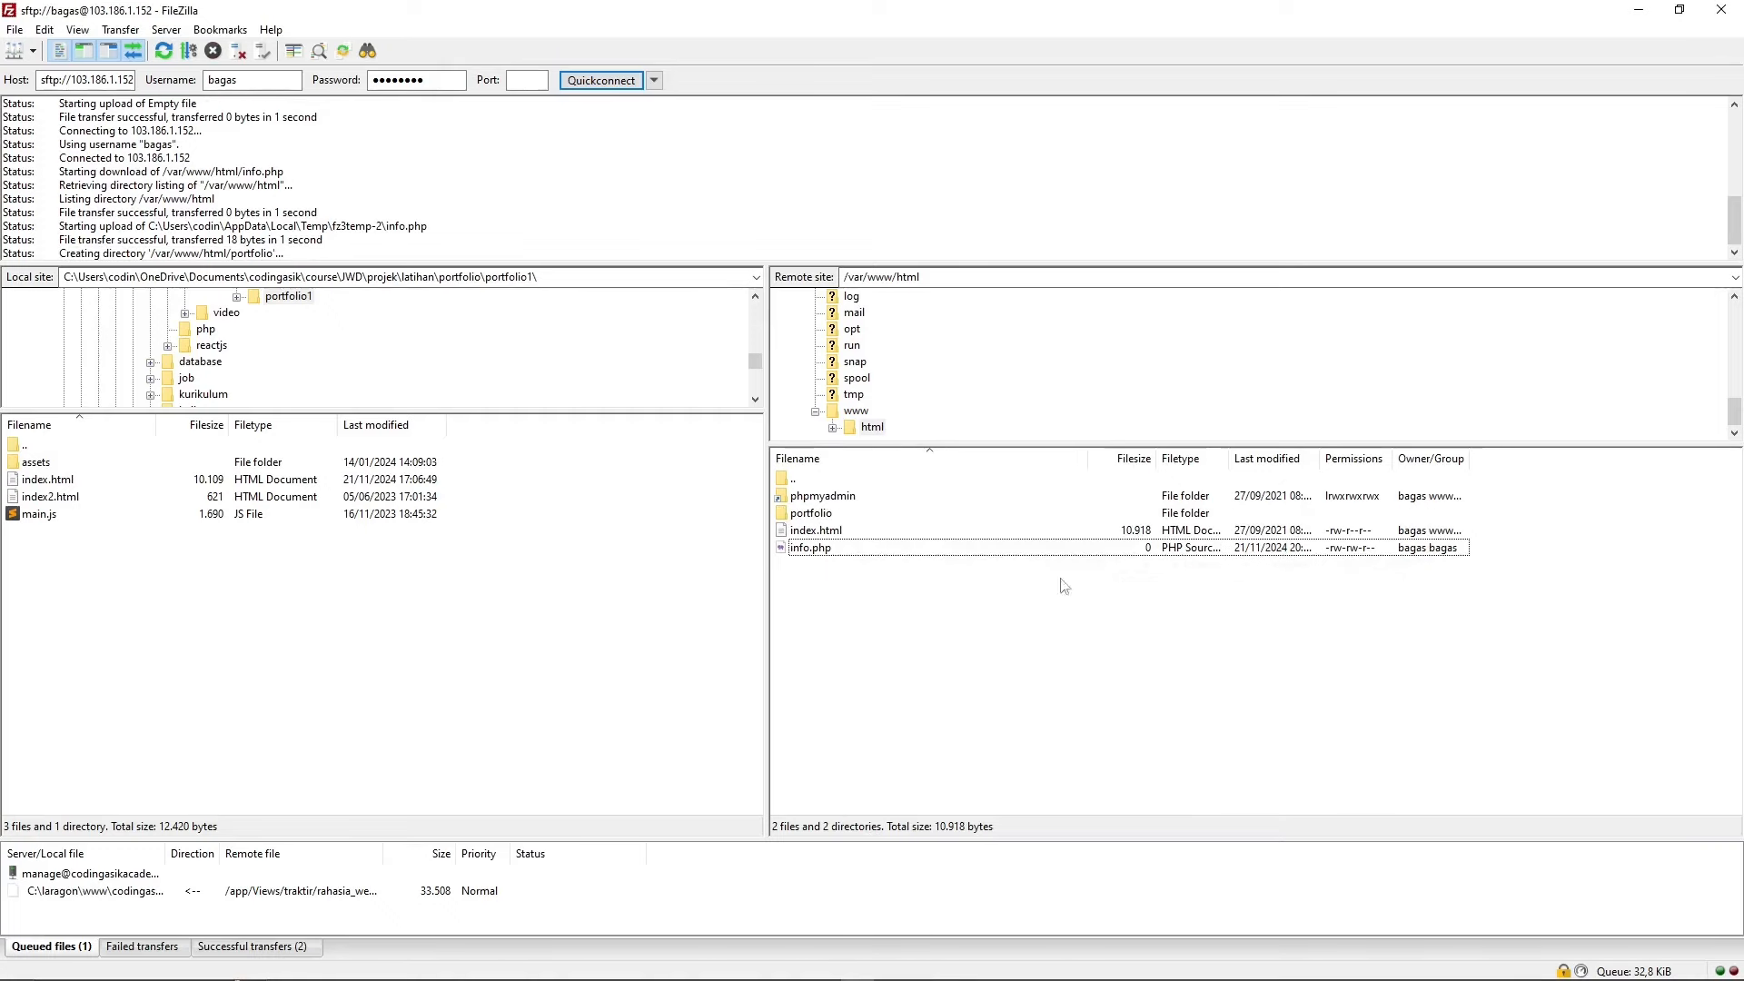
Step: Upload the local assets folder, index.html, index2.html and main.js into the remote portfolio directory
double_click(878, 513)
left_click(71, 463)
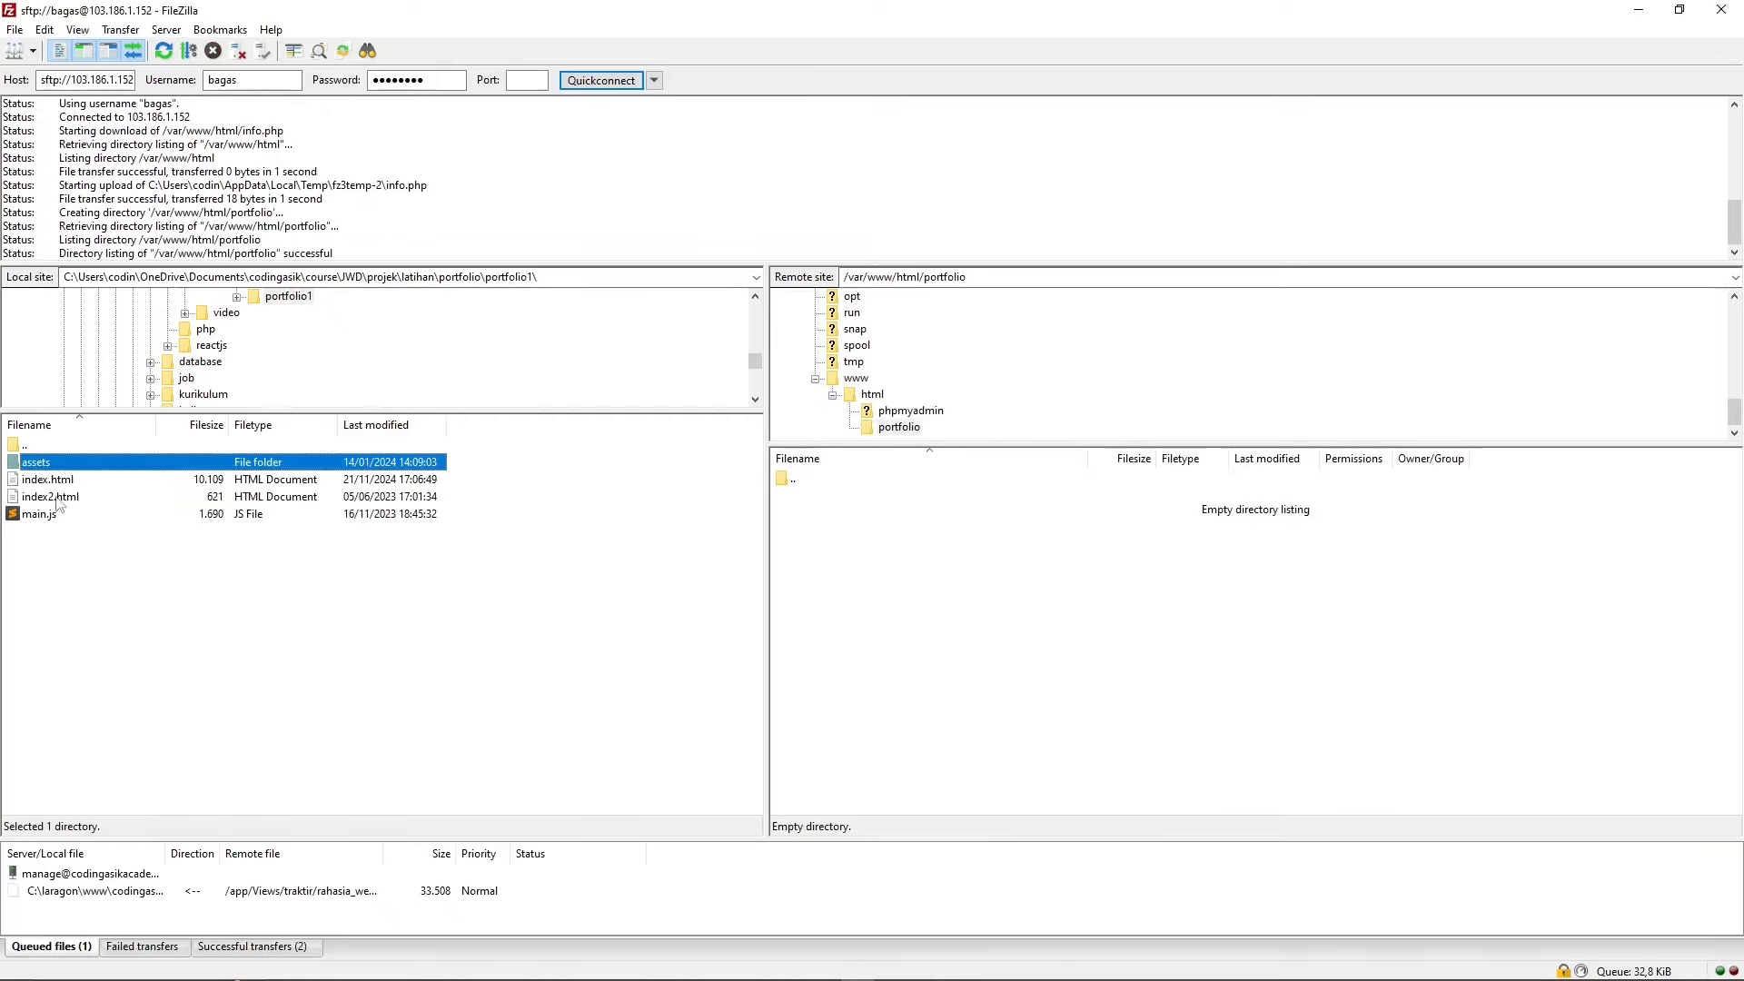
left_click(50, 514, "shift")
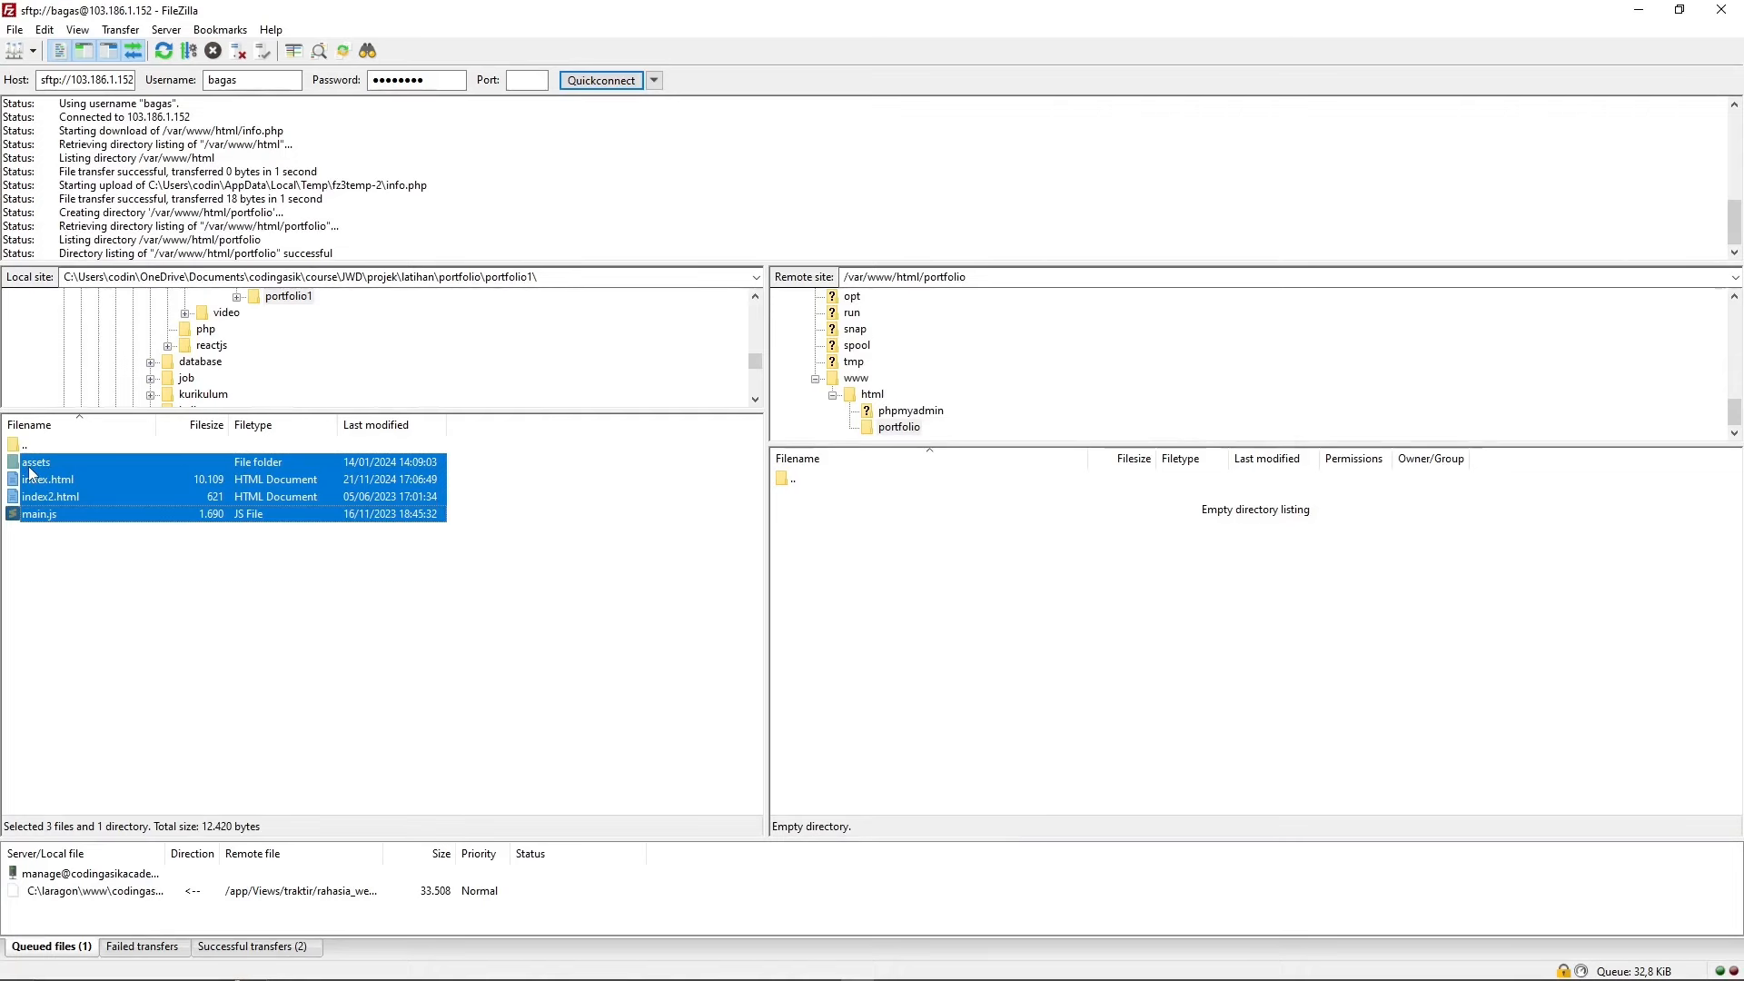
left_click_drag(30, 472, 908, 550)
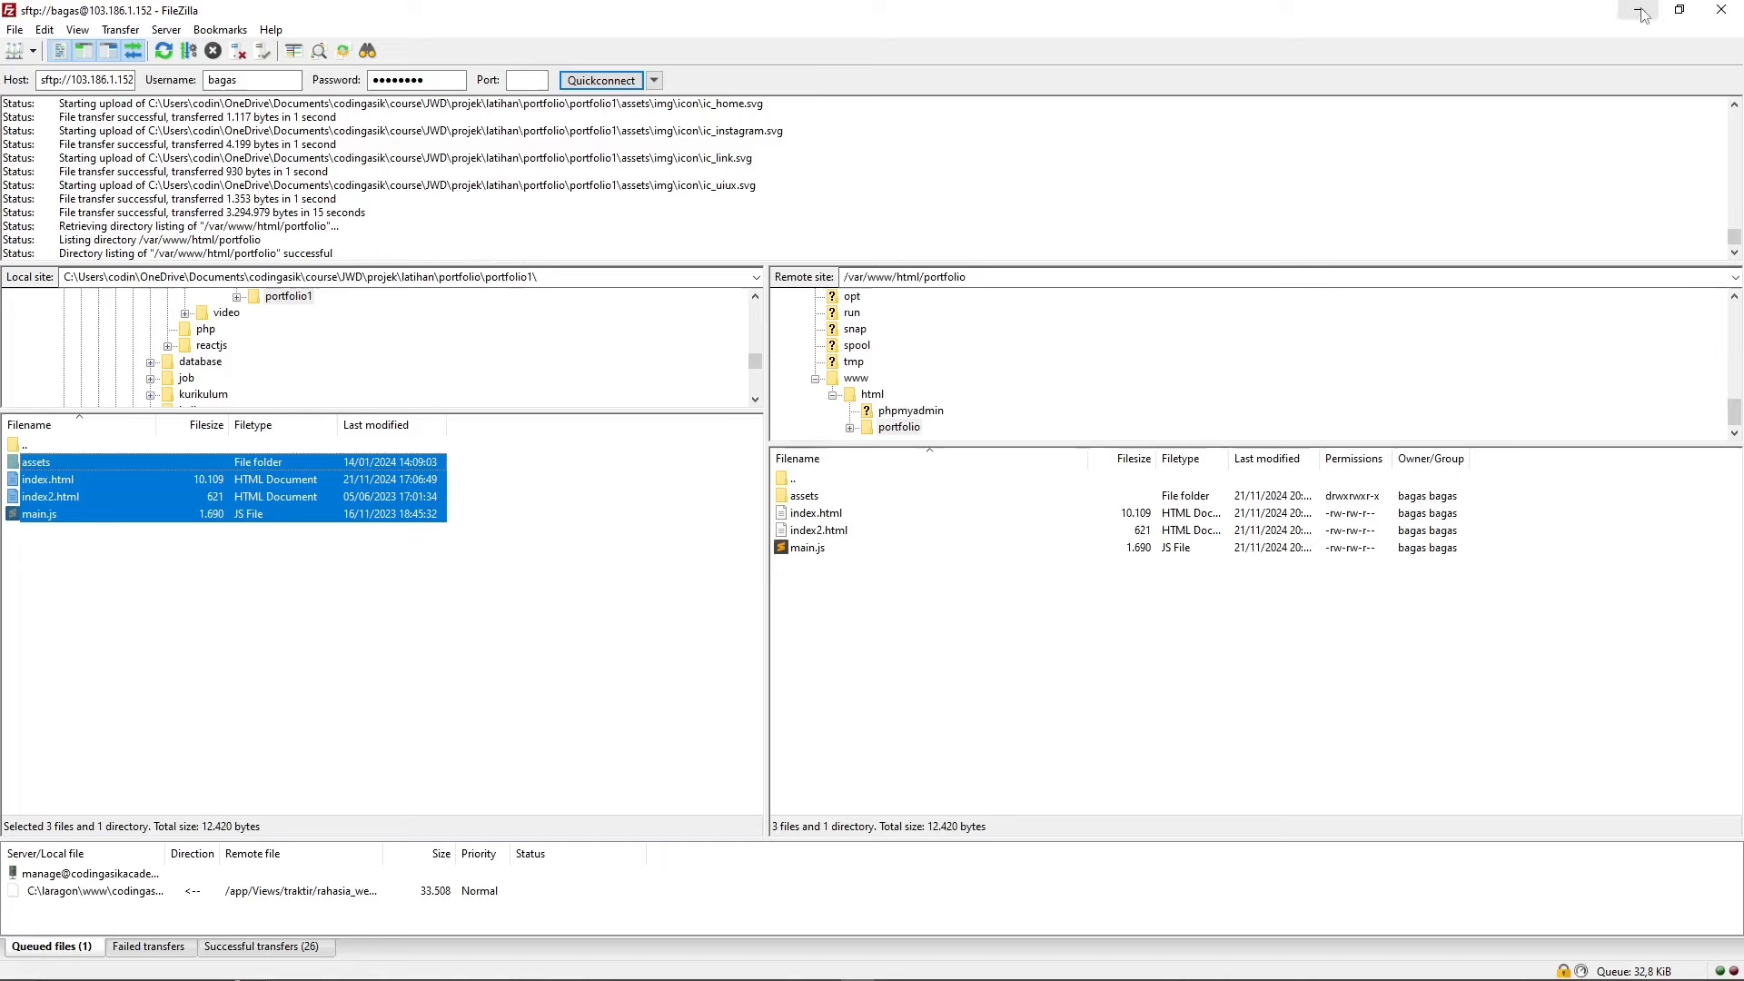
Step: Check the uploaded assets folder on the server and go back up to /var/www/html
double_click(811, 495)
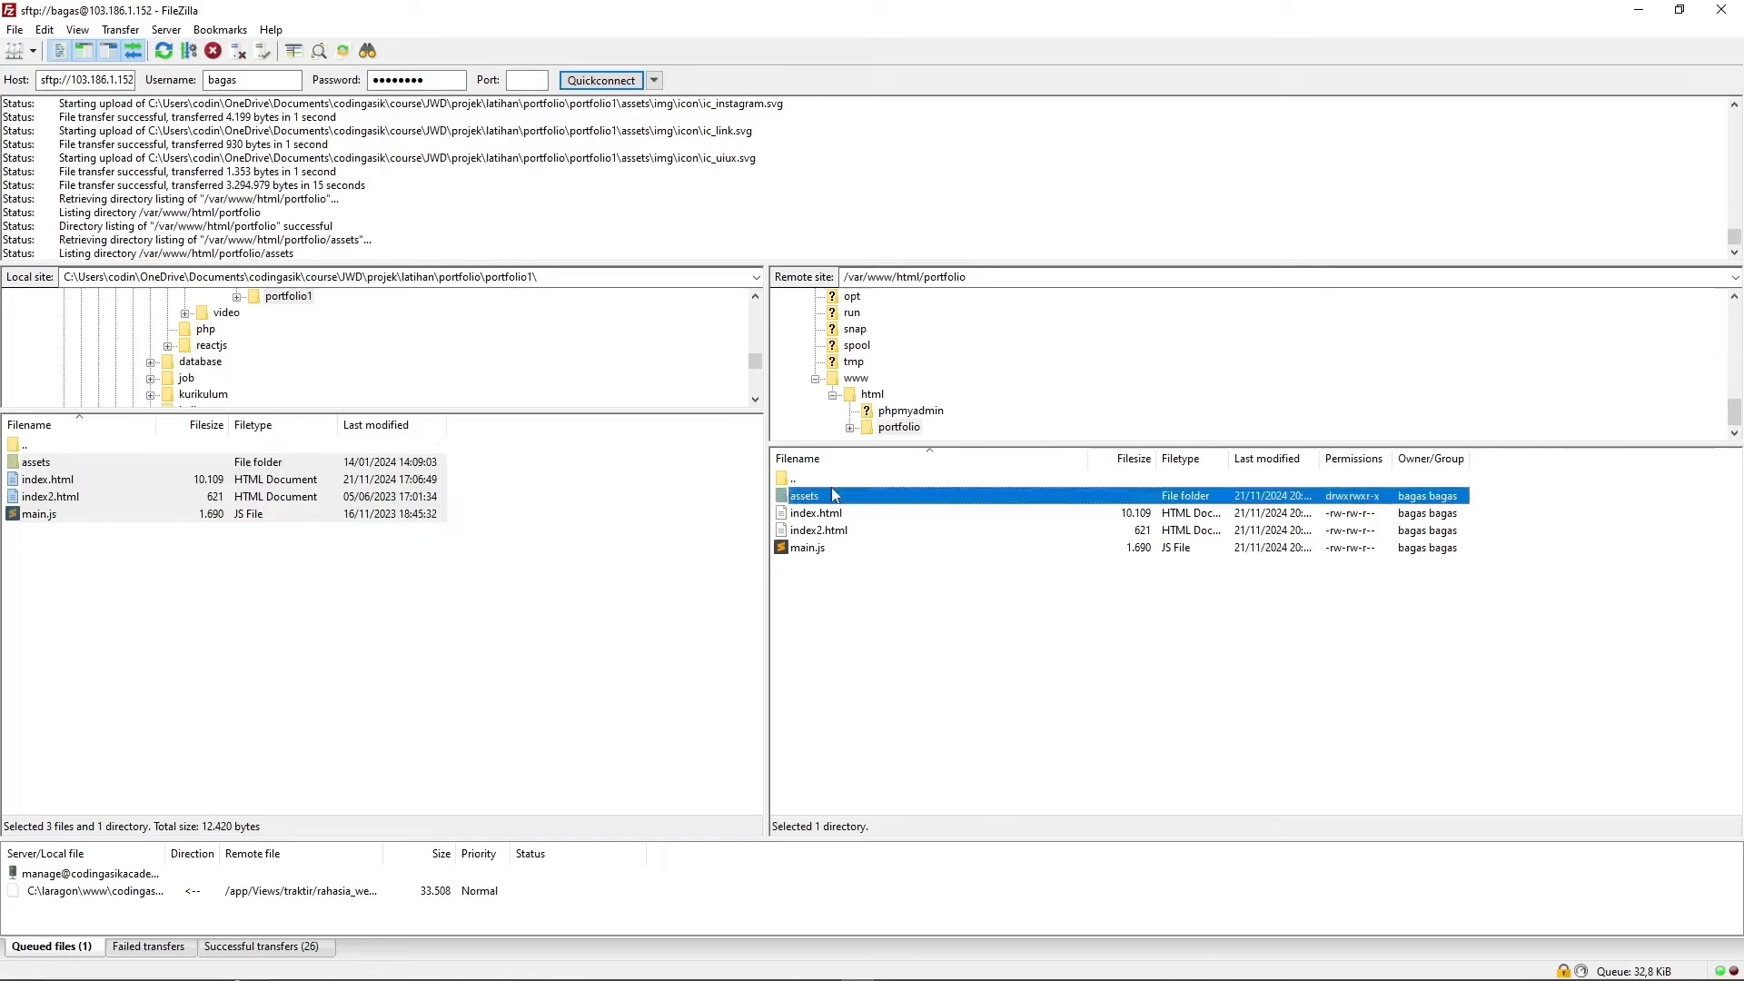
double_click(811, 480)
double_click(811, 480)
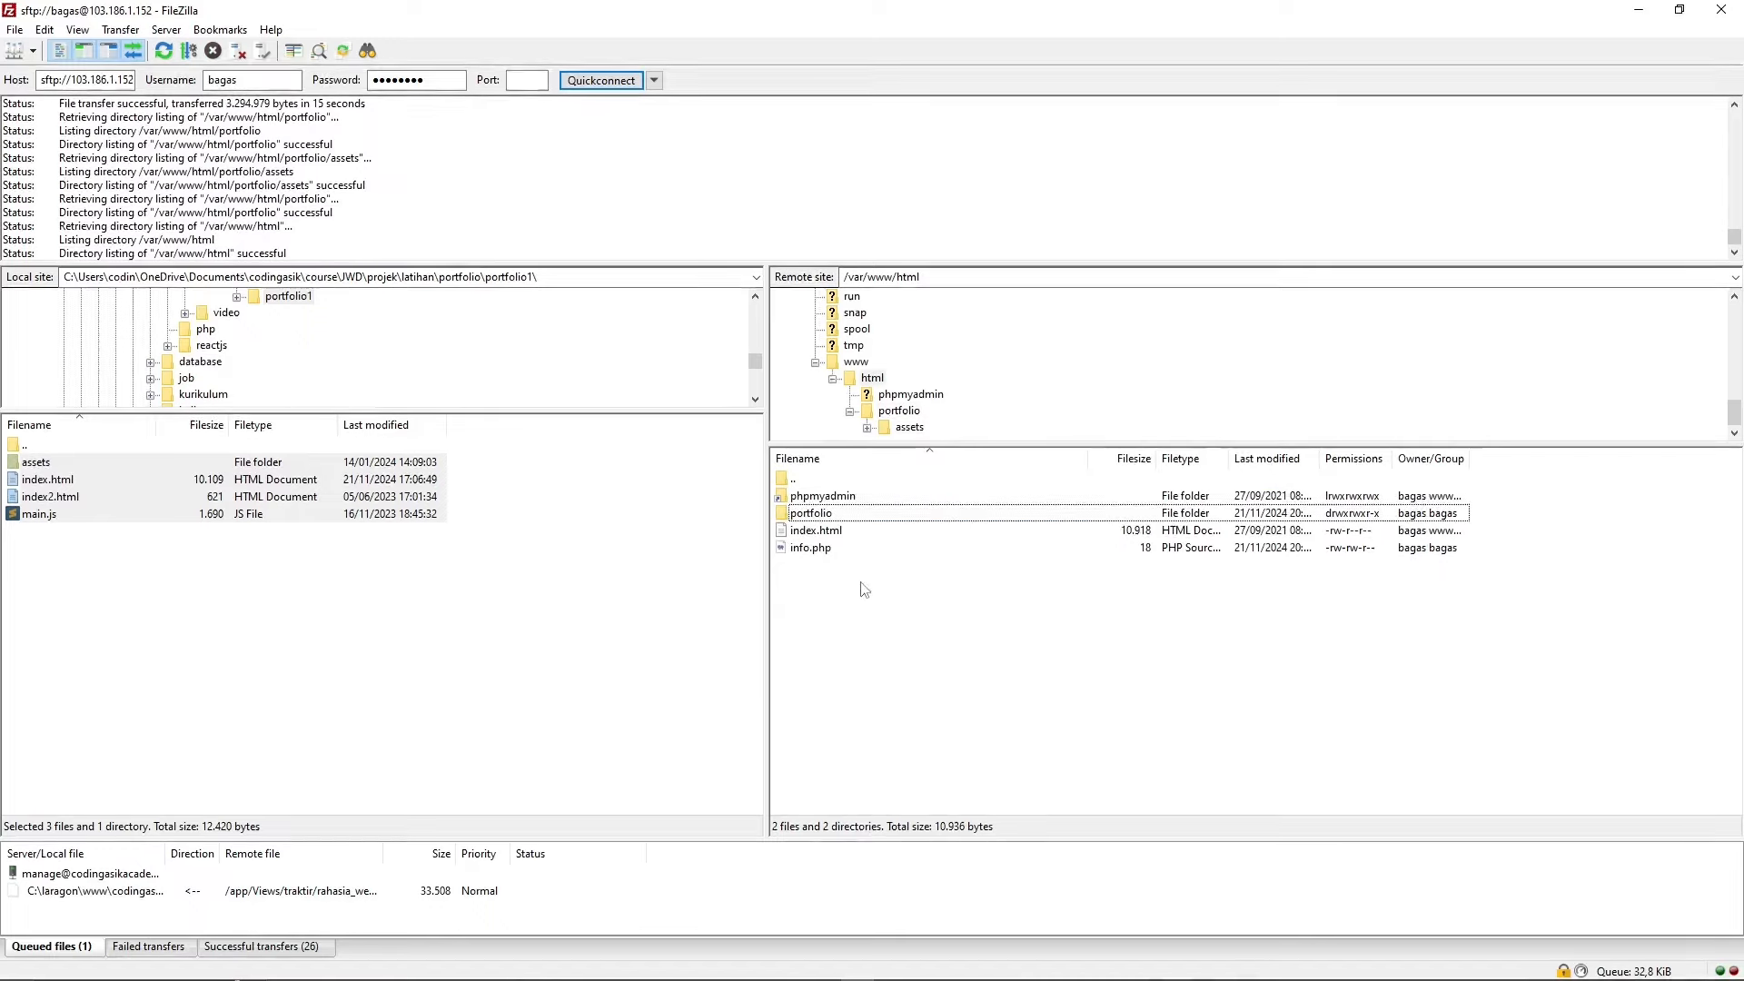
Step: Switch to Chrome and load 103.186.1.152/portfolio in the PHP info page's tab
left_click(1629, 14)
left_click(758, 967)
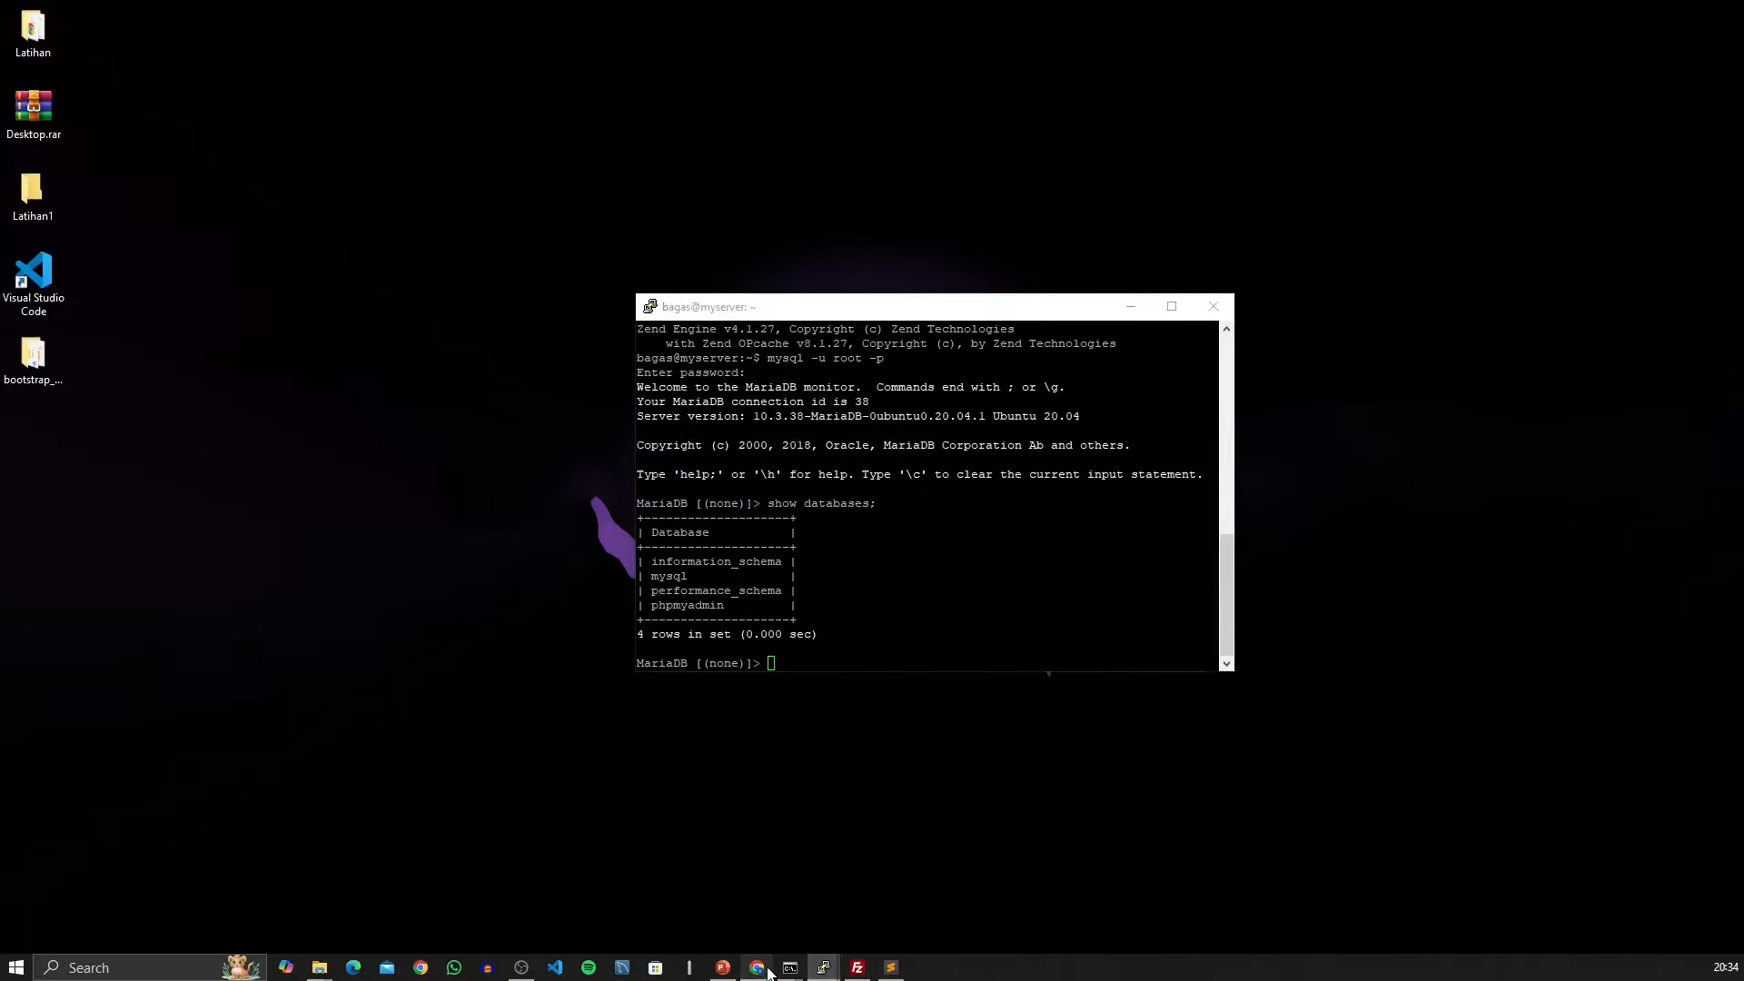
left_click(475, 63)
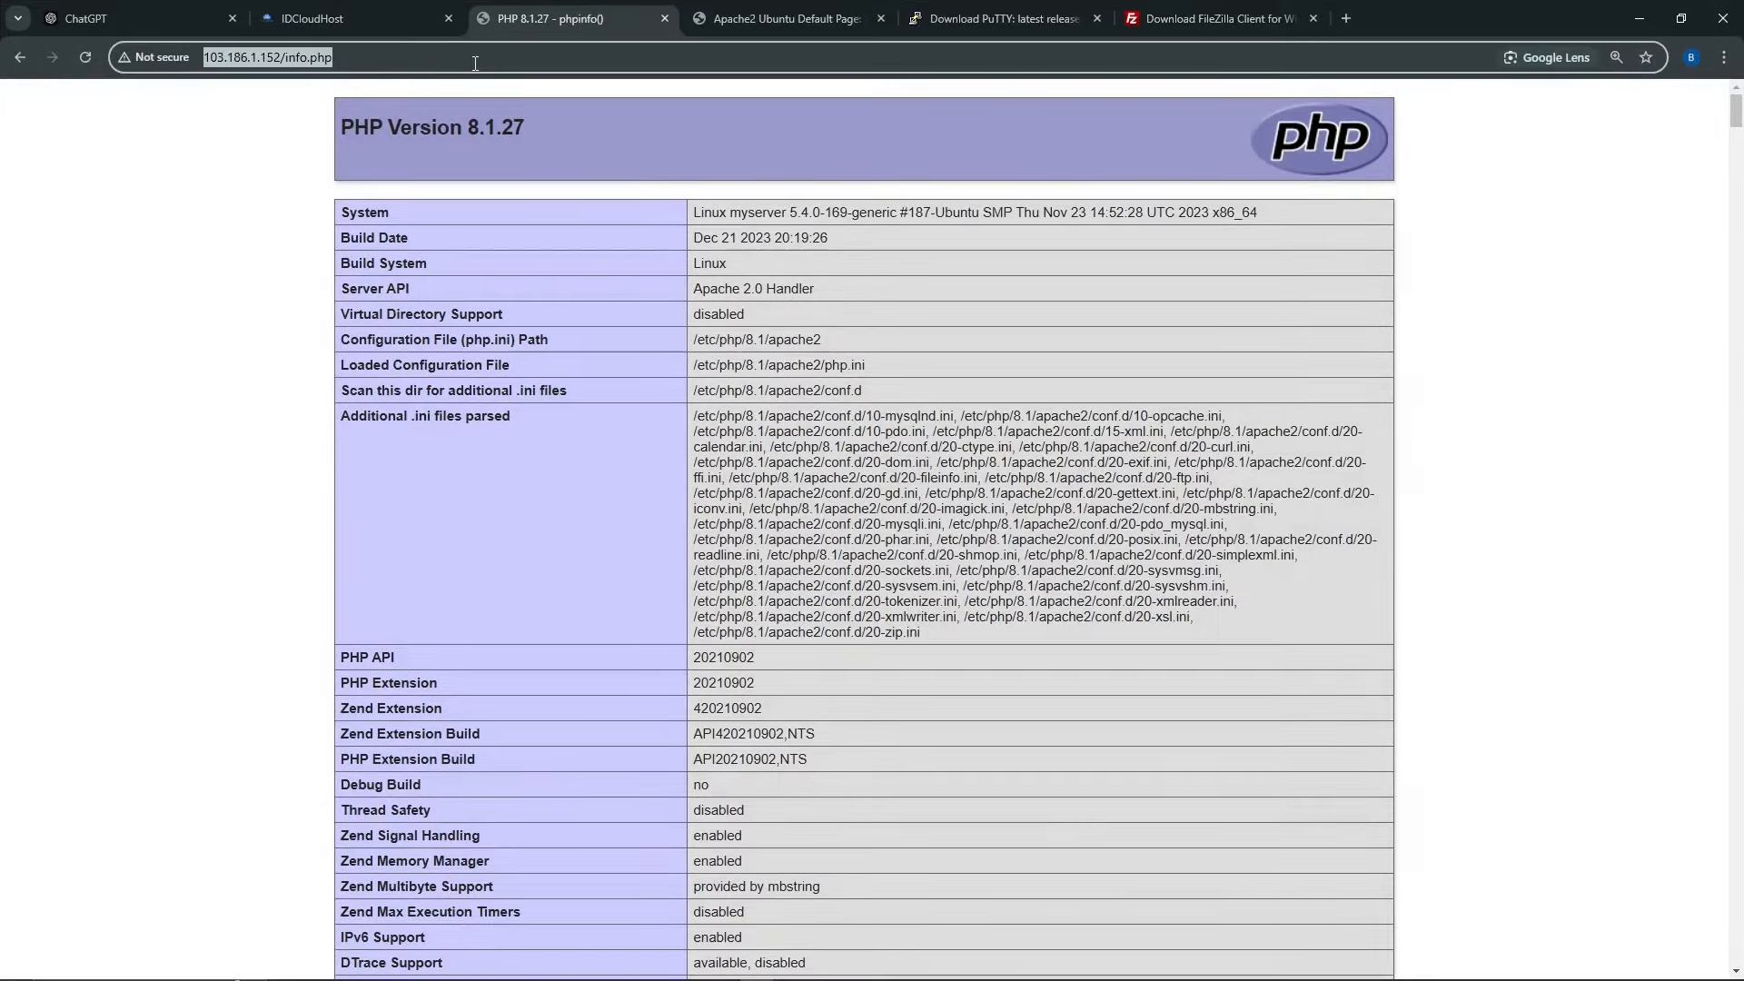
key("End")
key("BackSpace")
key("BackSpace")
key("BackSpace")
key("BackSpace")
key("BackSpace")
key("BackSpace")
key("BackSpace")
key("BackSpace")
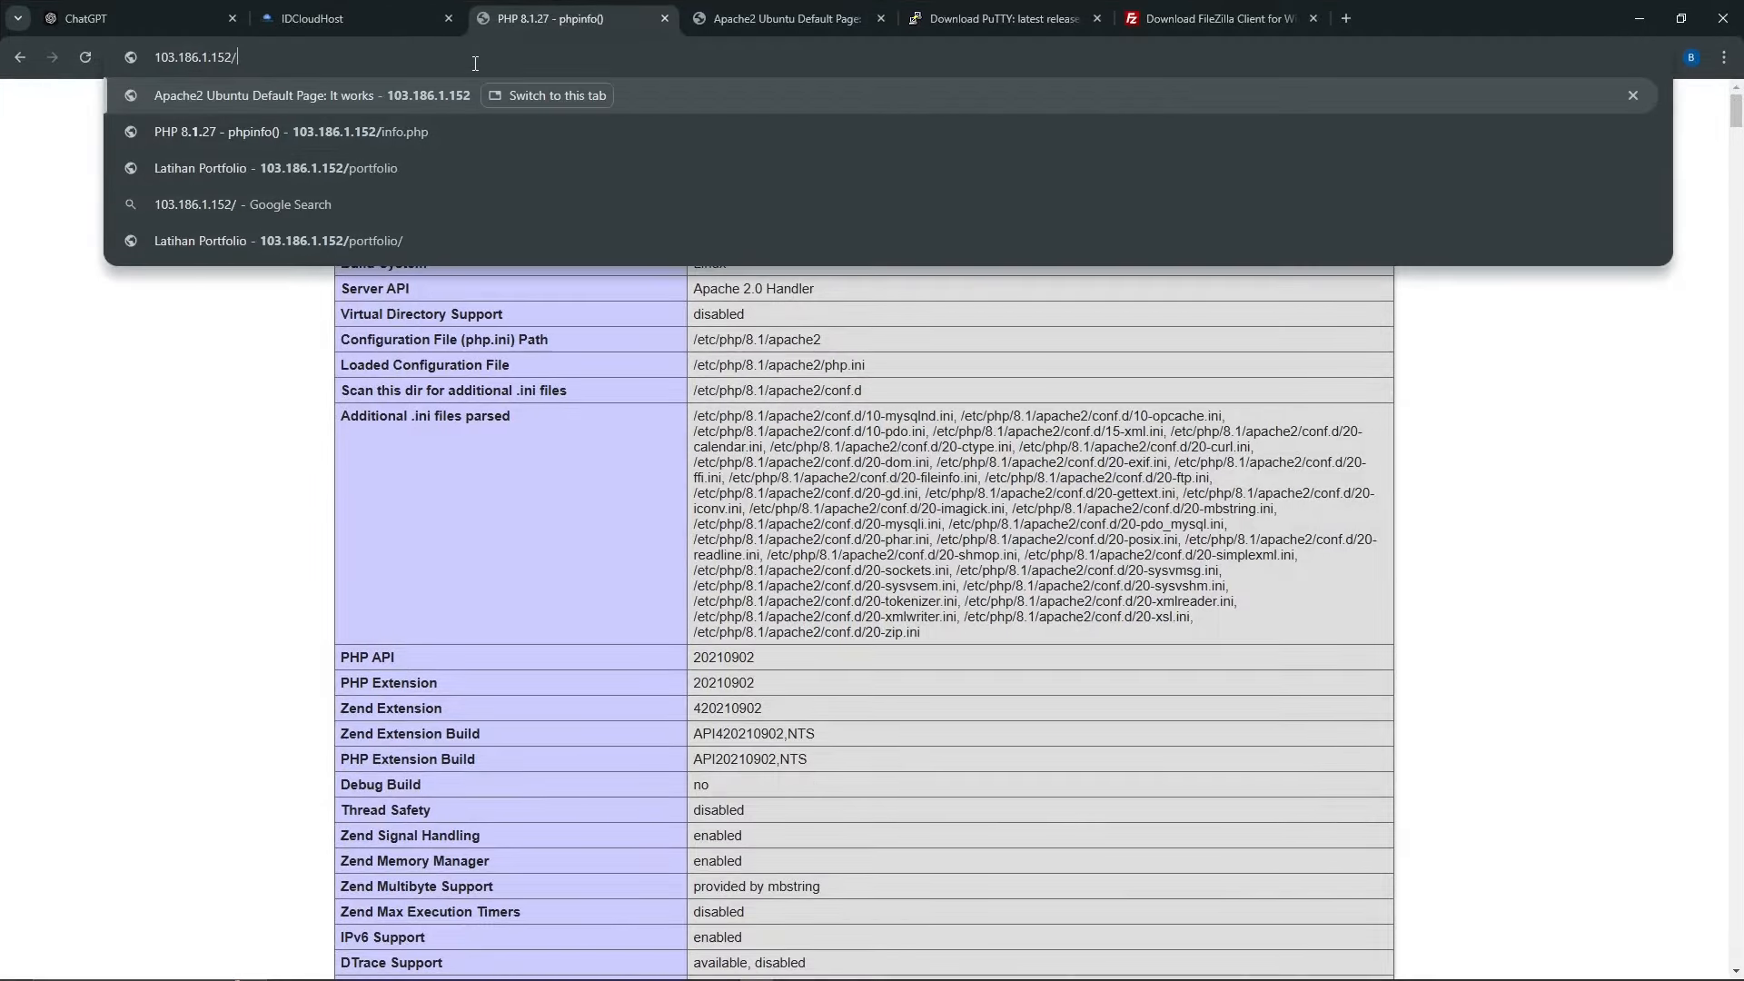
type("portfol")
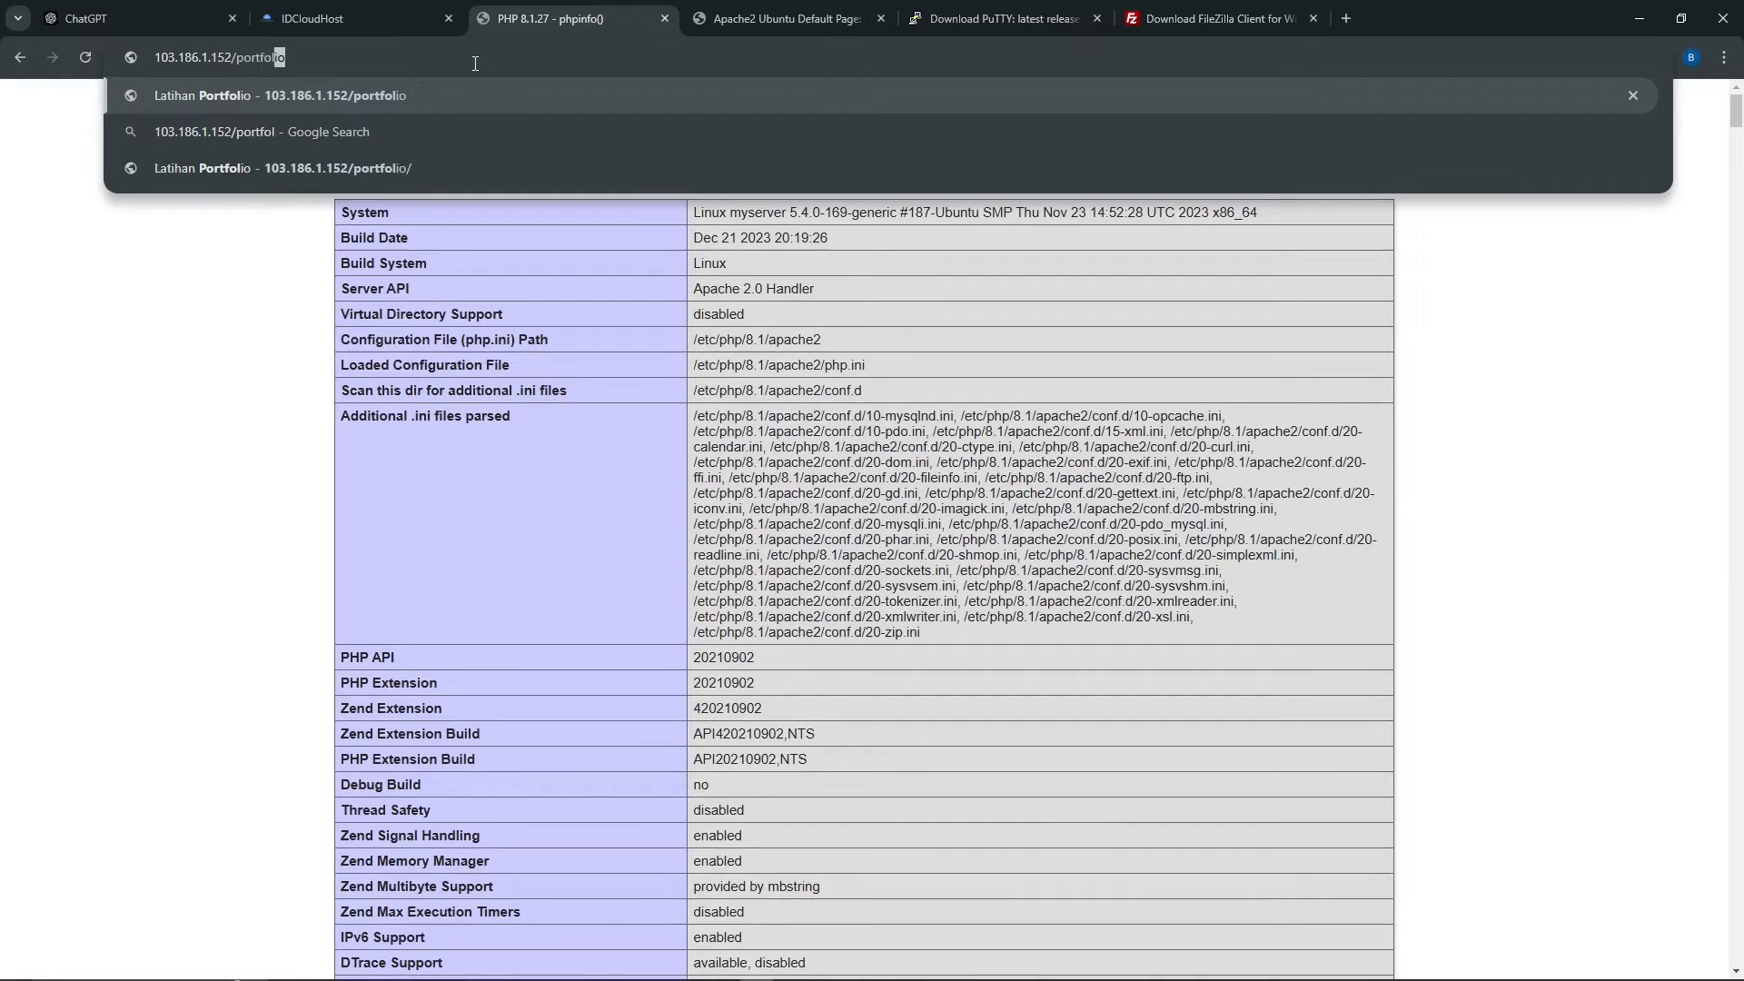
type("io")
key("Return")
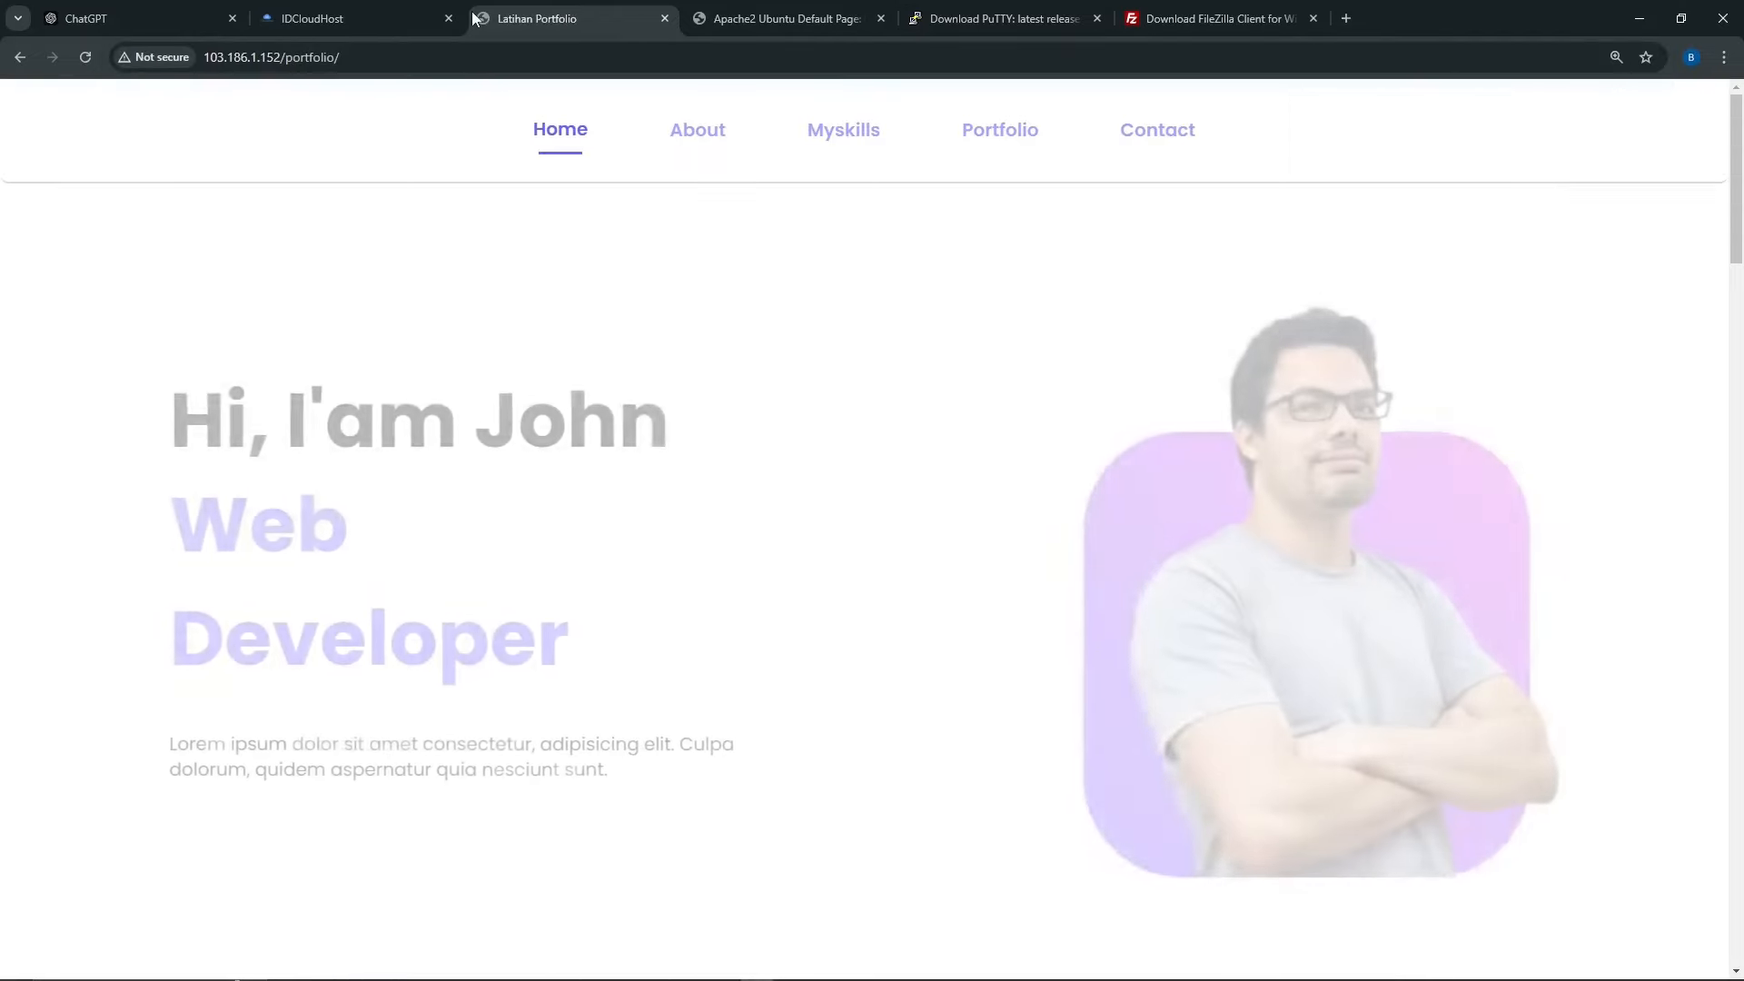
Step: Restore the normal page zoom and look through the portfolio site from the Home section down to Contact and back
key("ctrl+minus")
key("ctrl+minus")
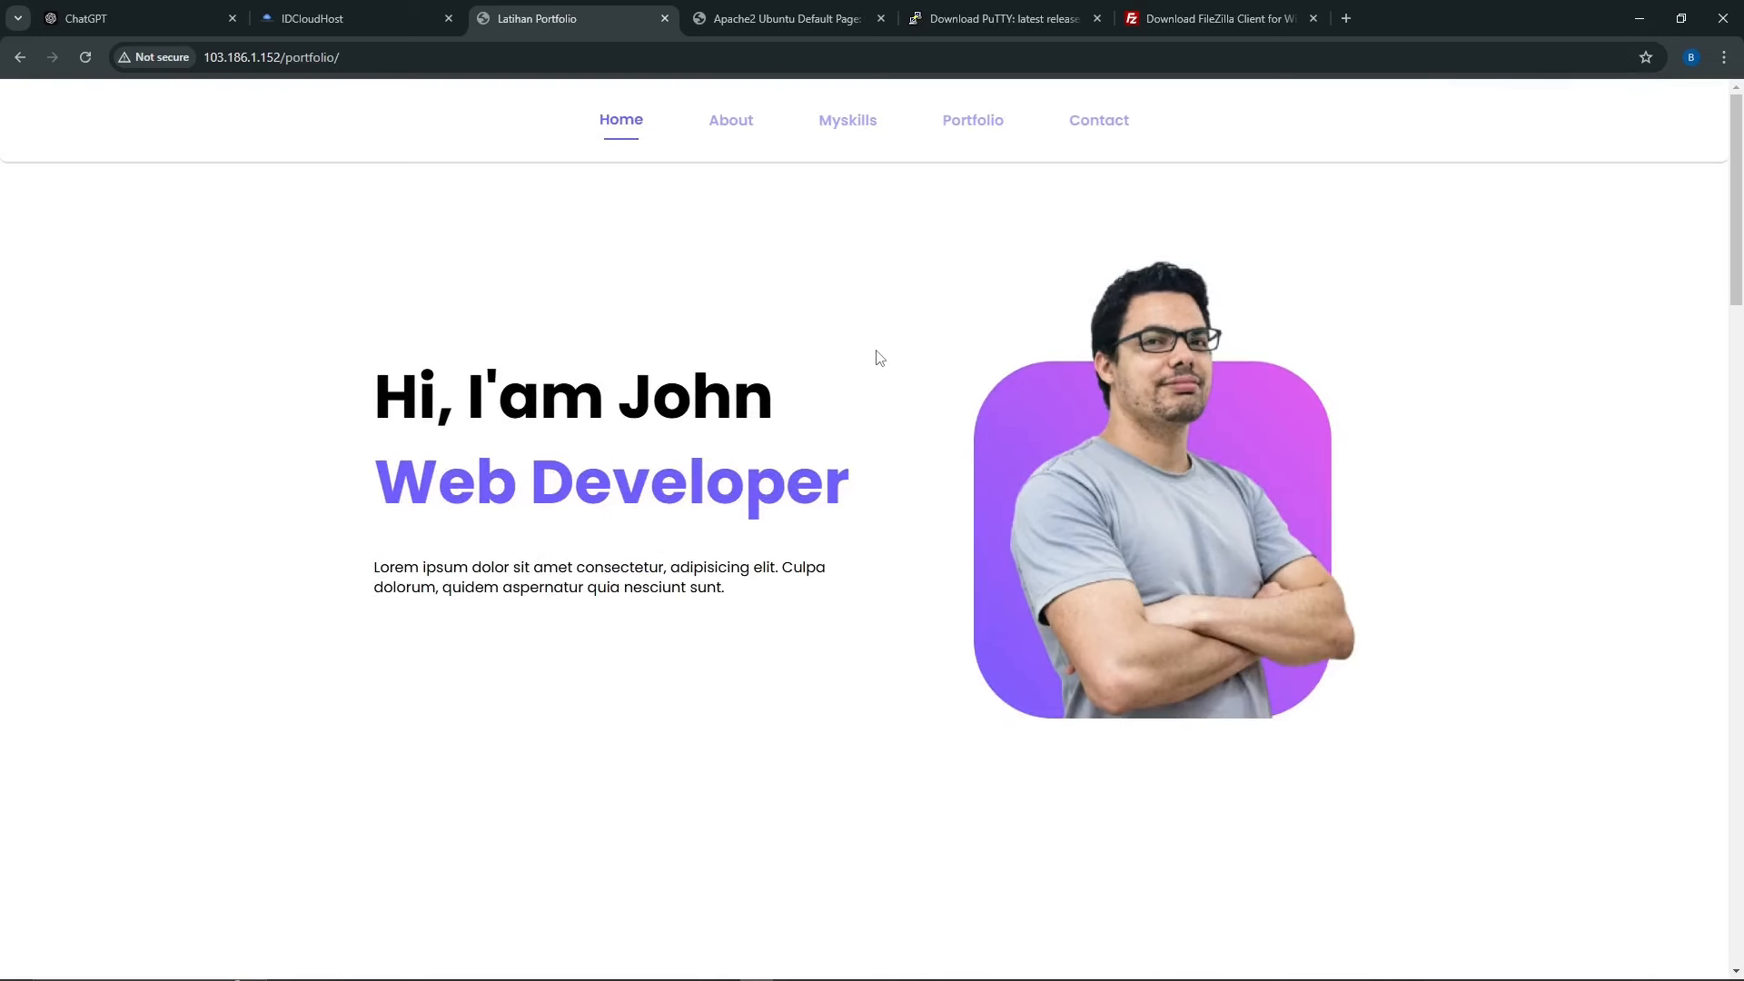
scroll(879, 357, "down", 12)
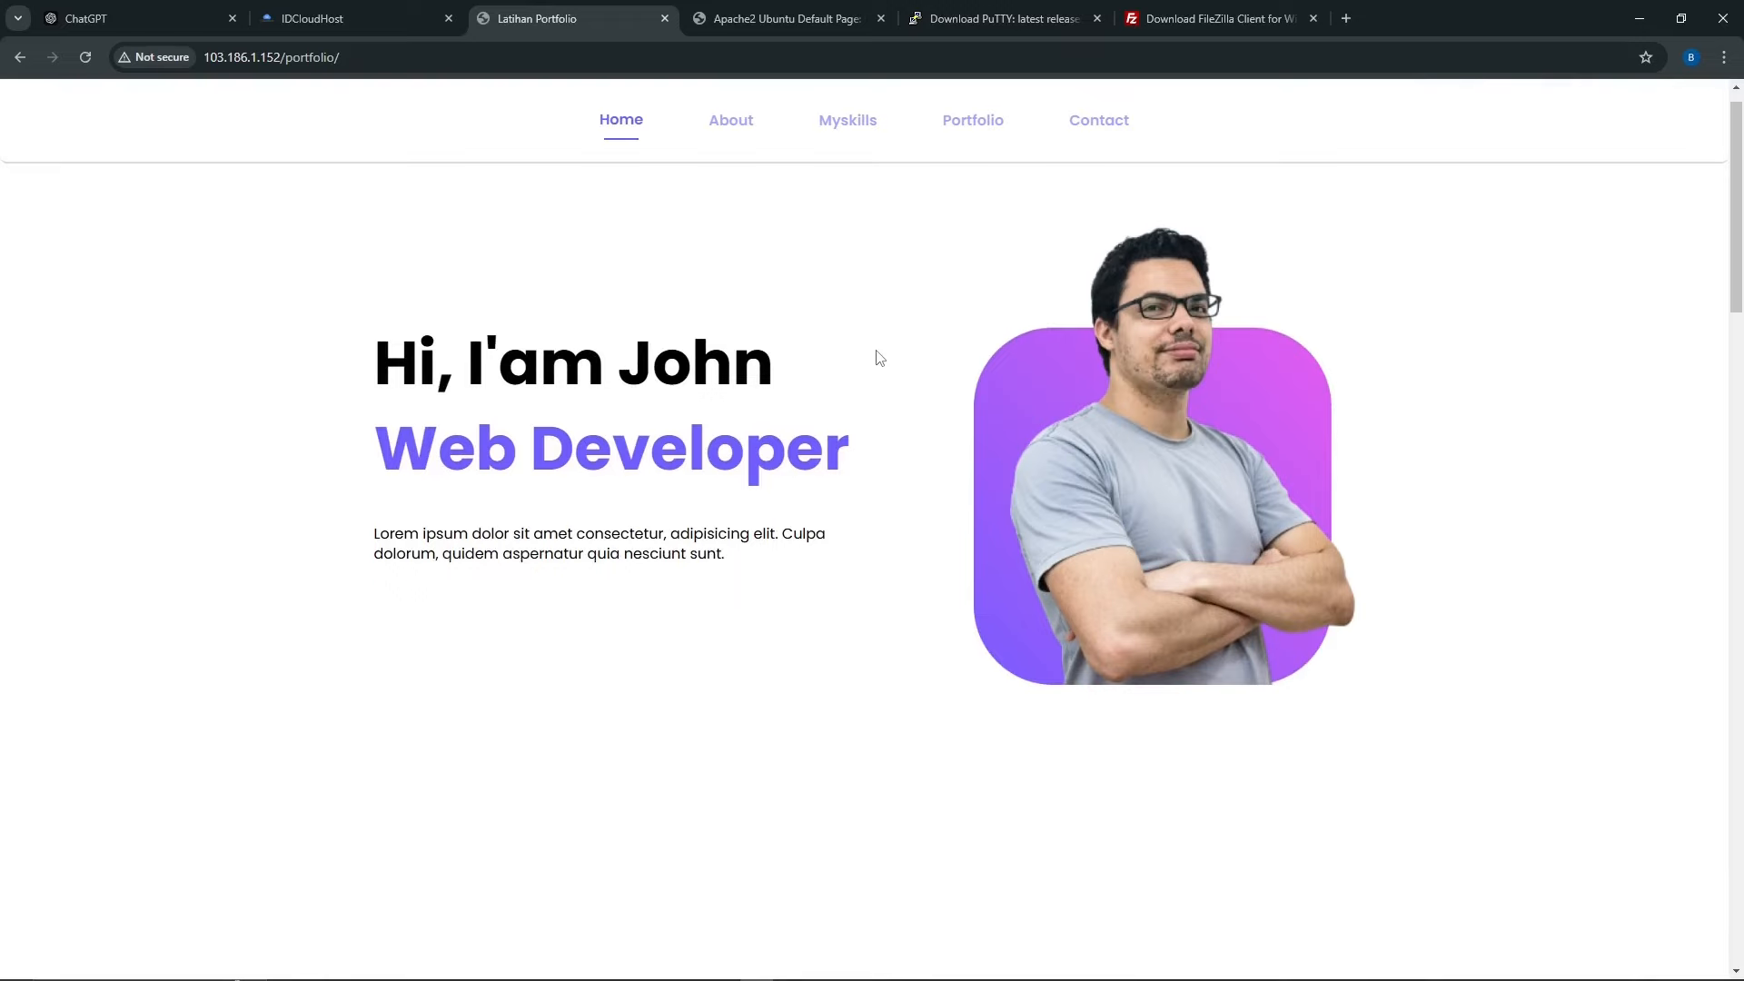
scroll(880, 357, "down", 5)
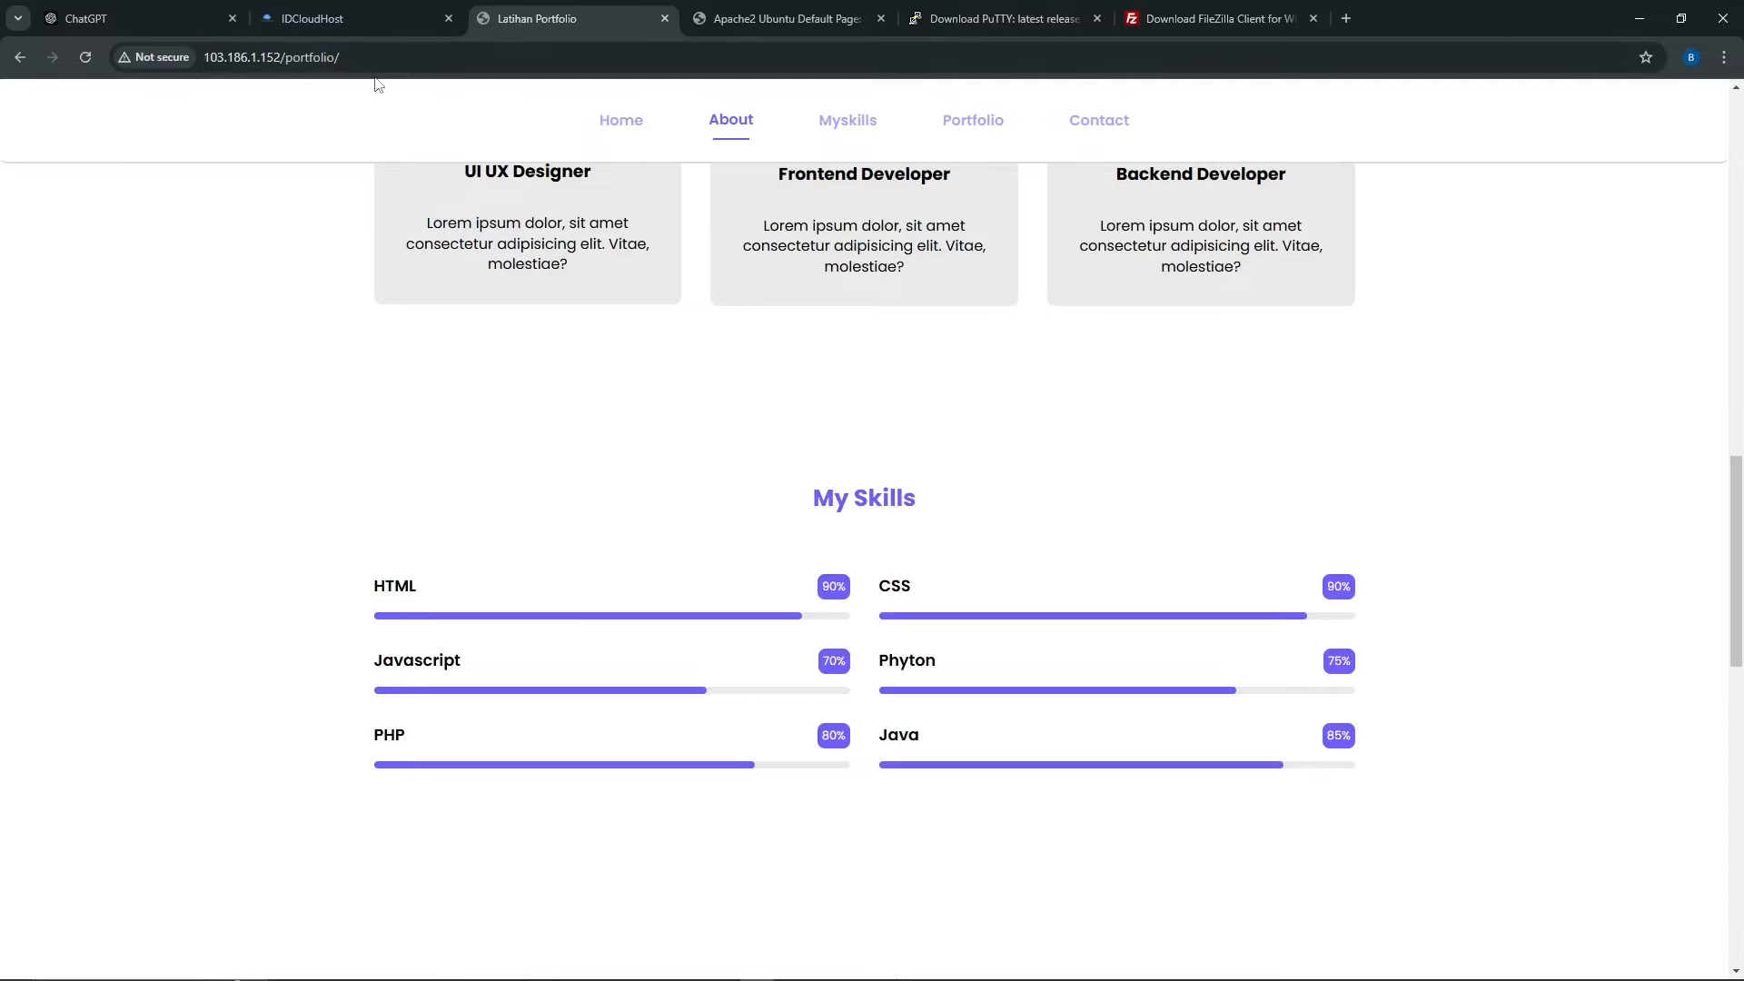
scroll(613, 247, "down", 8)
scroll(612, 245, "down", 5)
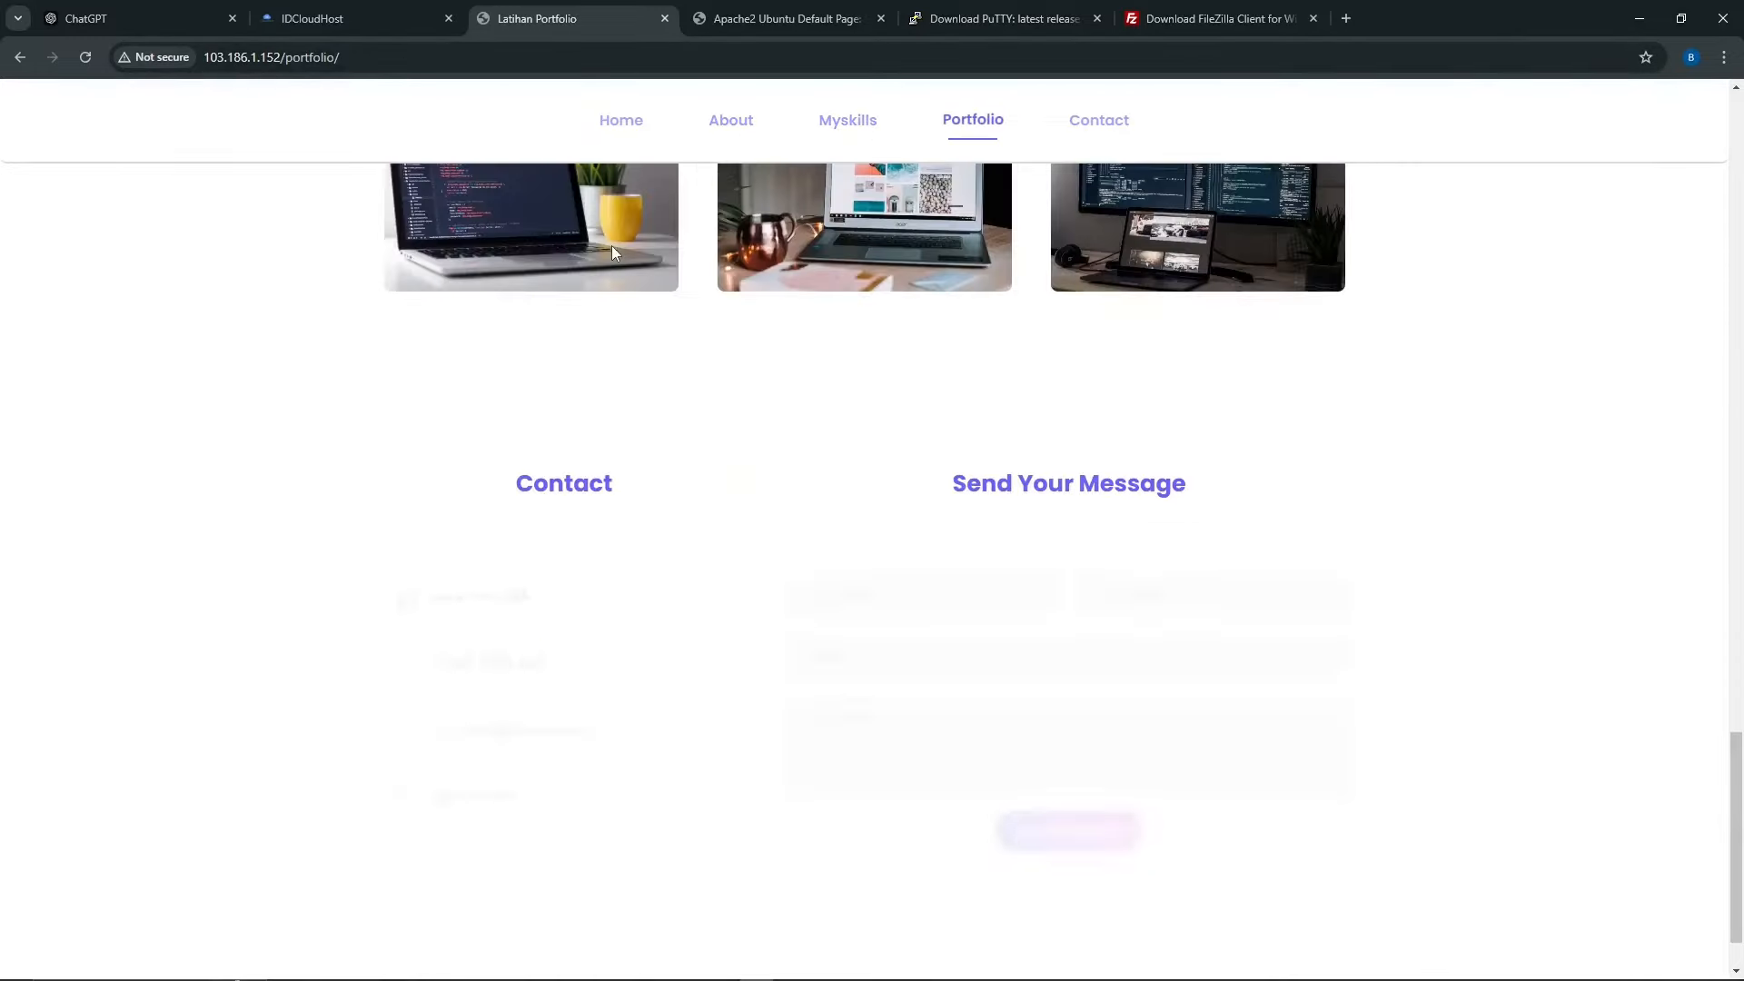
scroll(612, 247, "up", 15)
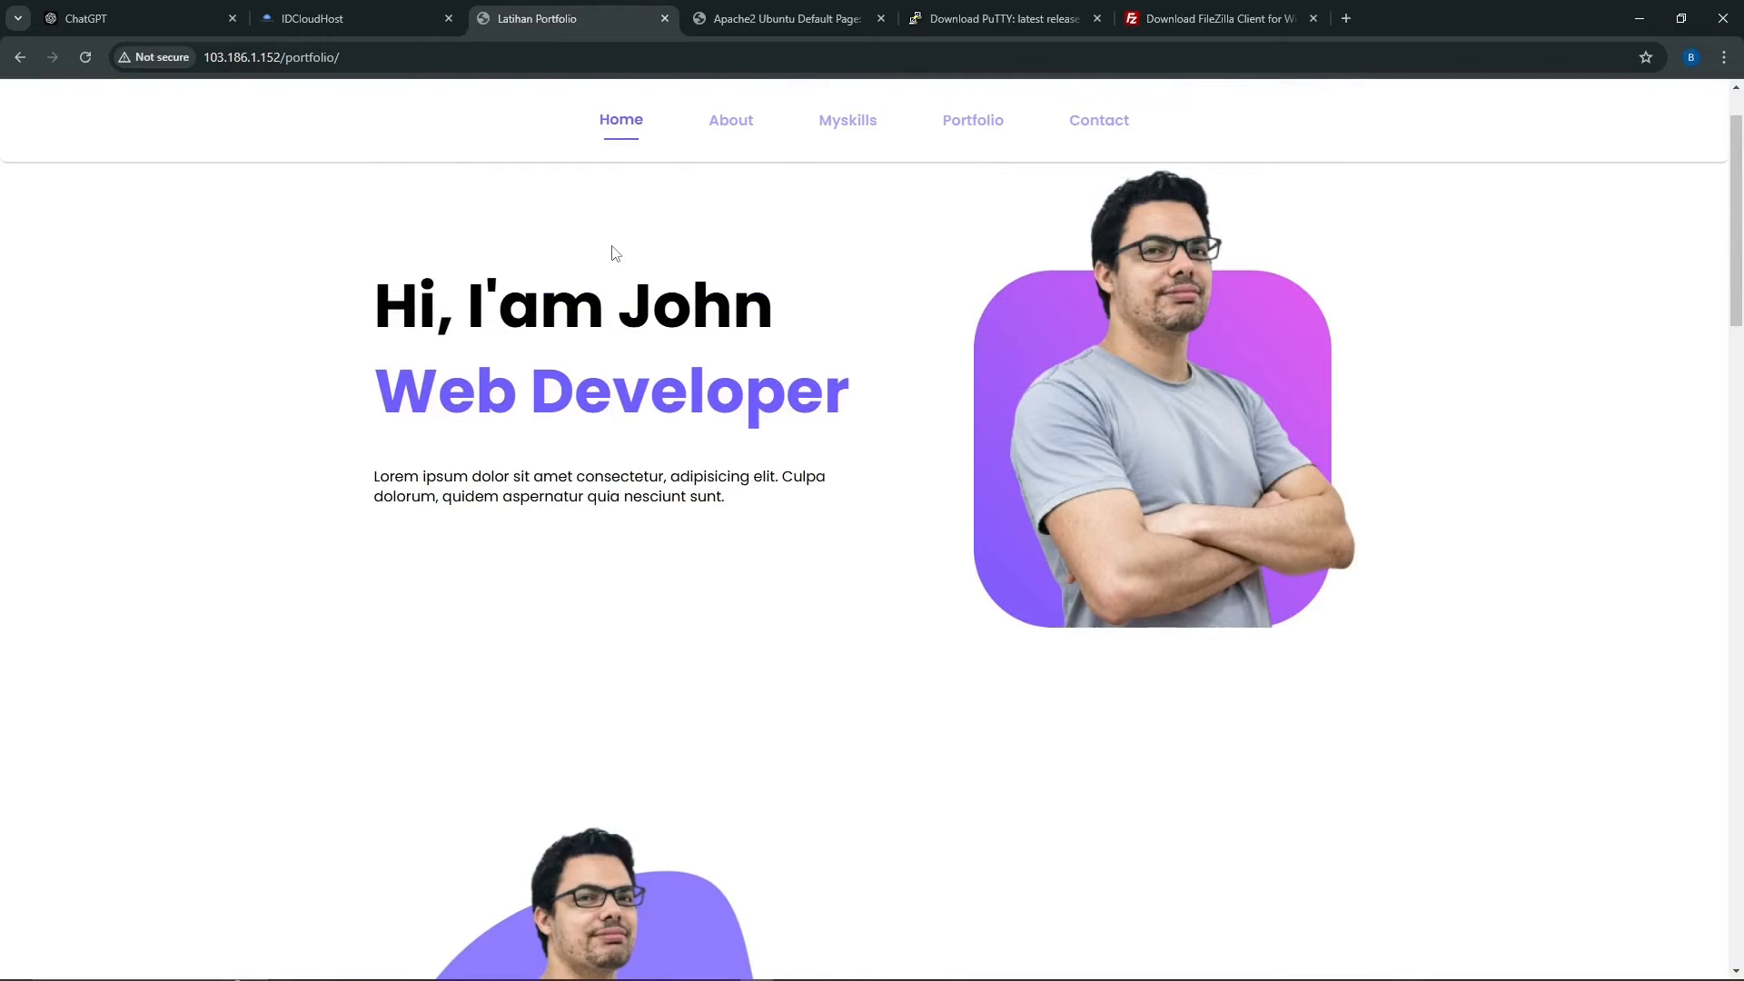
Step: Switch back to FileZilla and review the host, username, password and port fields used for the connection
left_click(1637, 19)
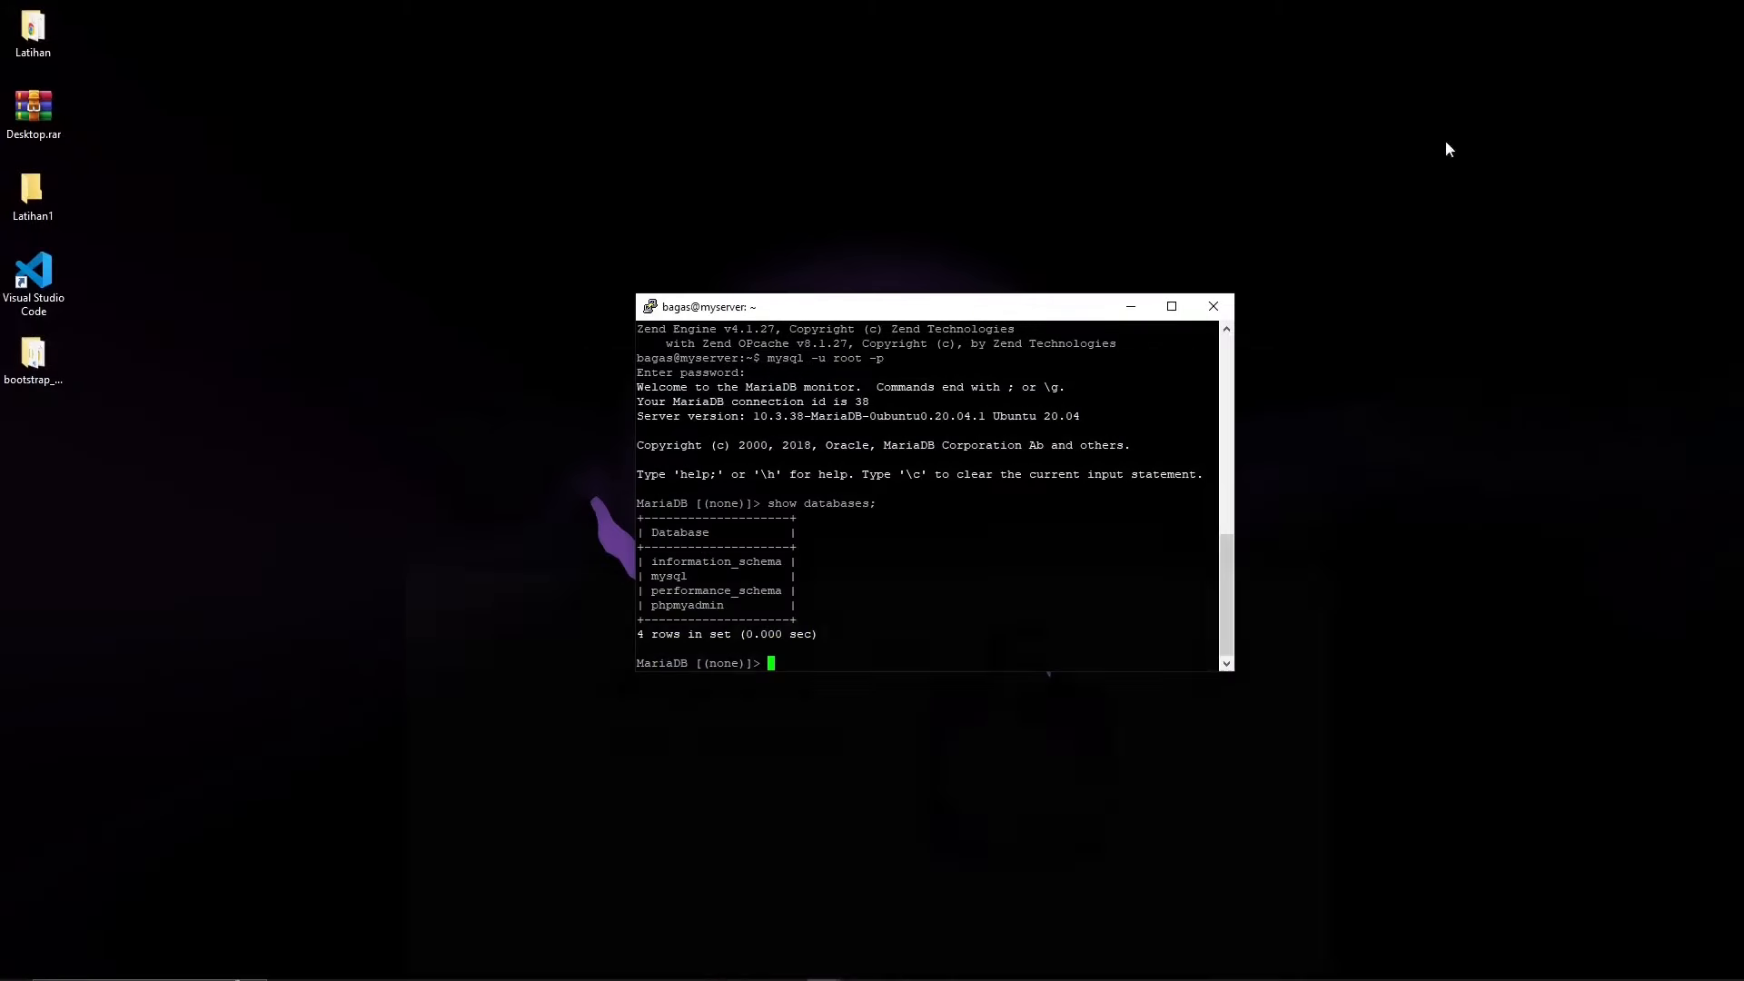
left_click(856, 968)
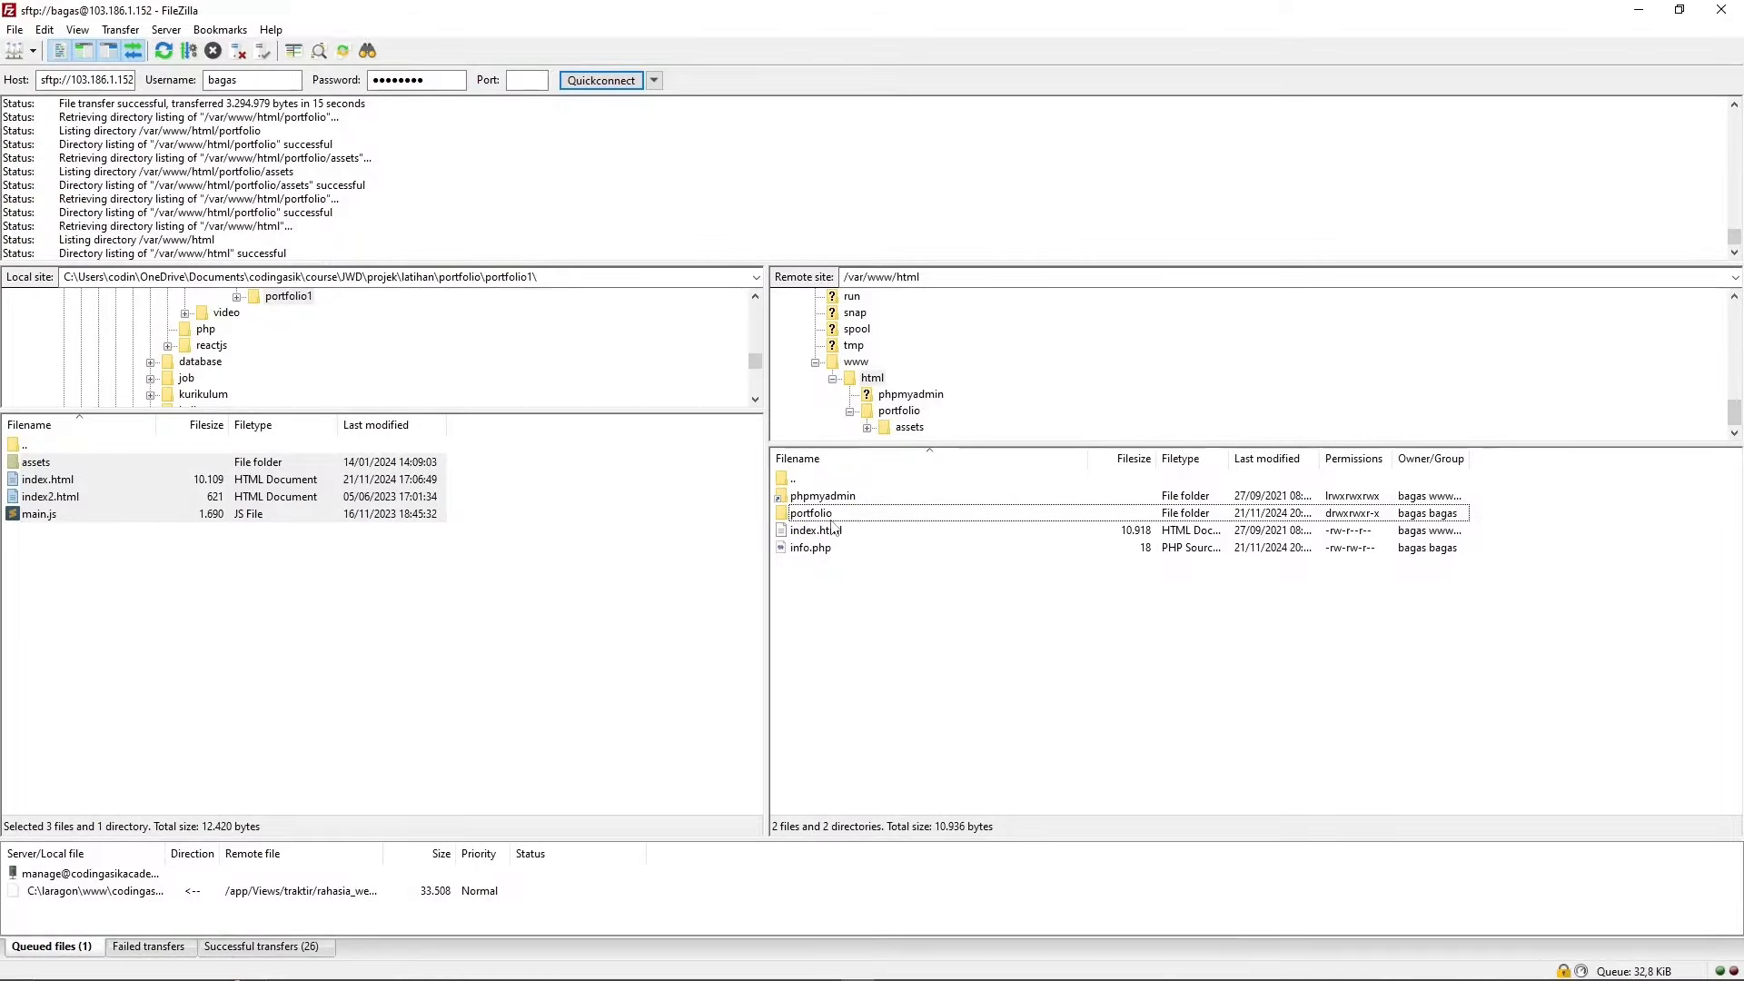
left_click(66, 78)
left_click(284, 79)
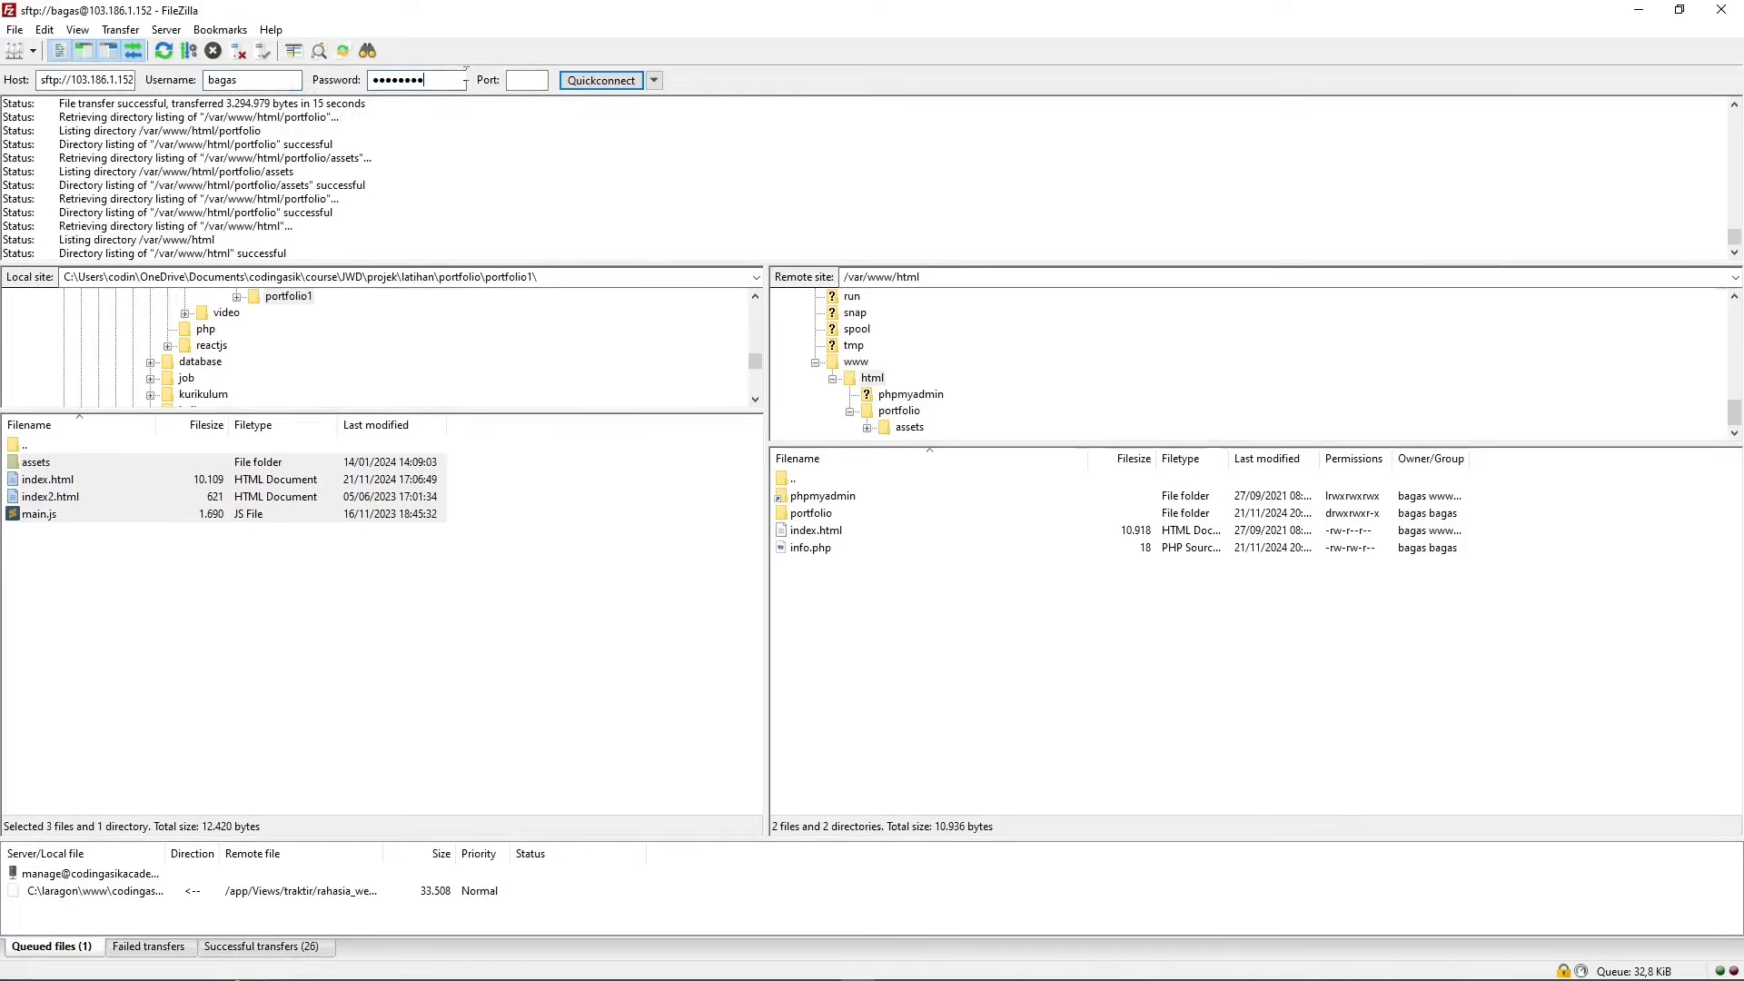
left_click(527, 80)
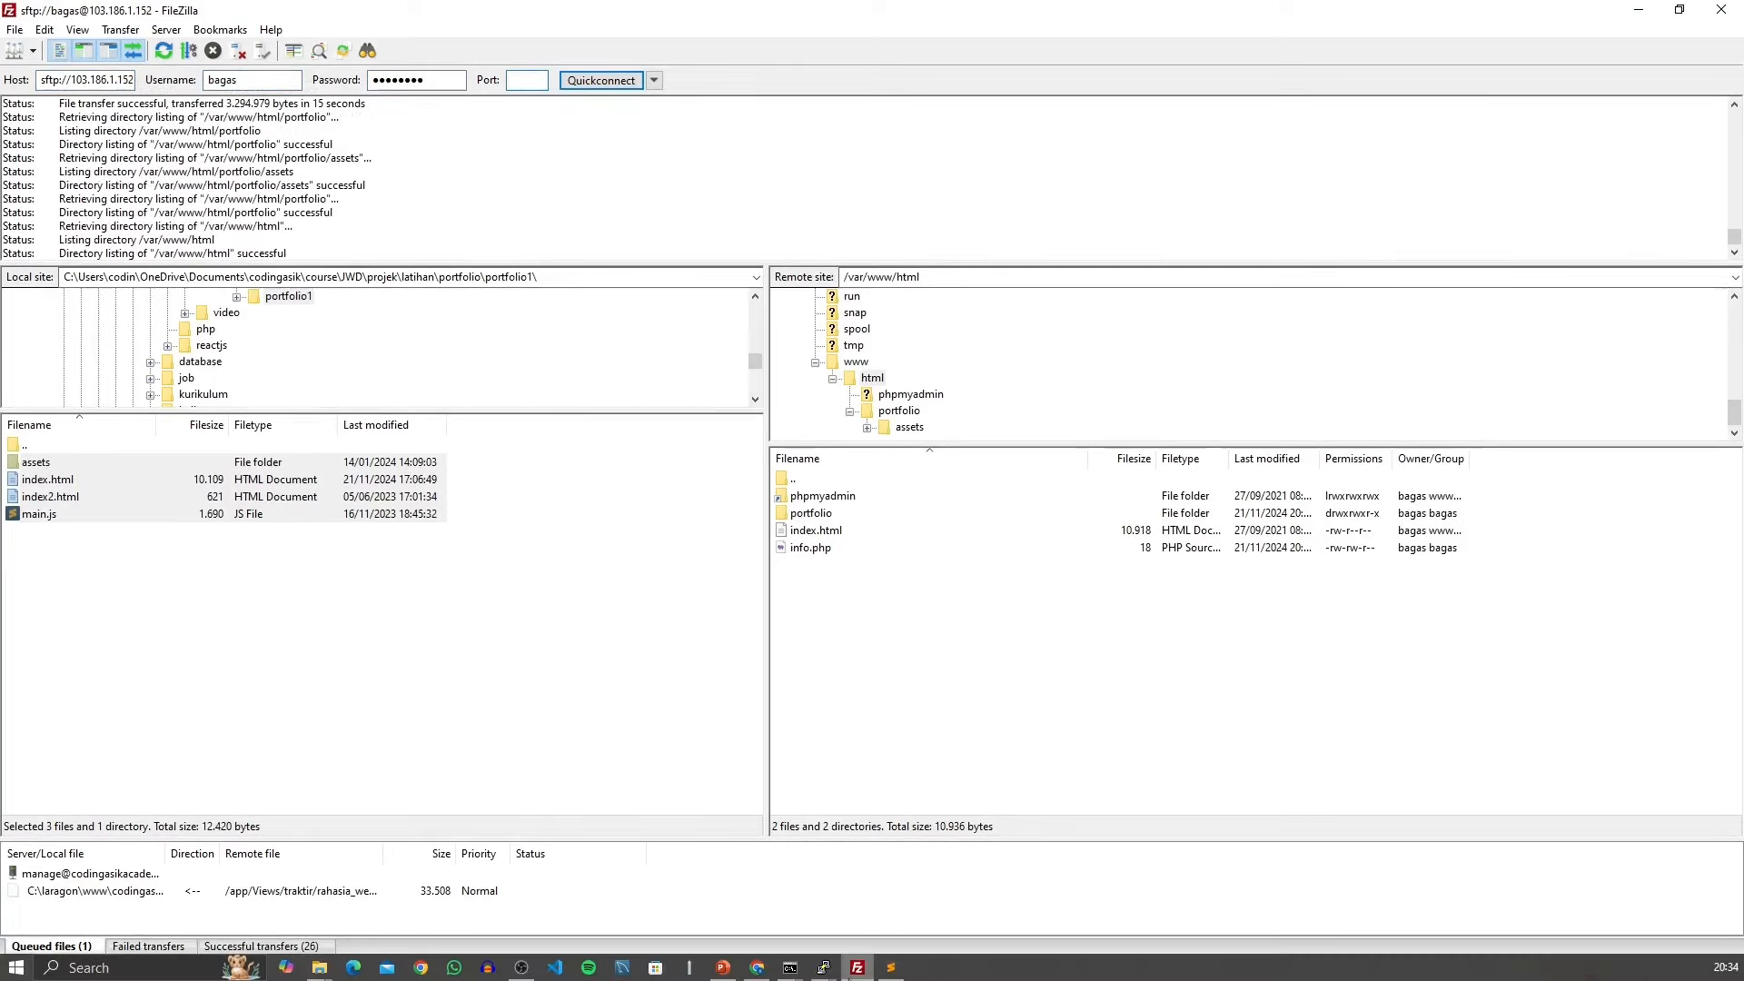
Step: Switch to the PuTTY session showing the database list and leave the MariaDB monitor with exit;
mouse_move(793, 970)
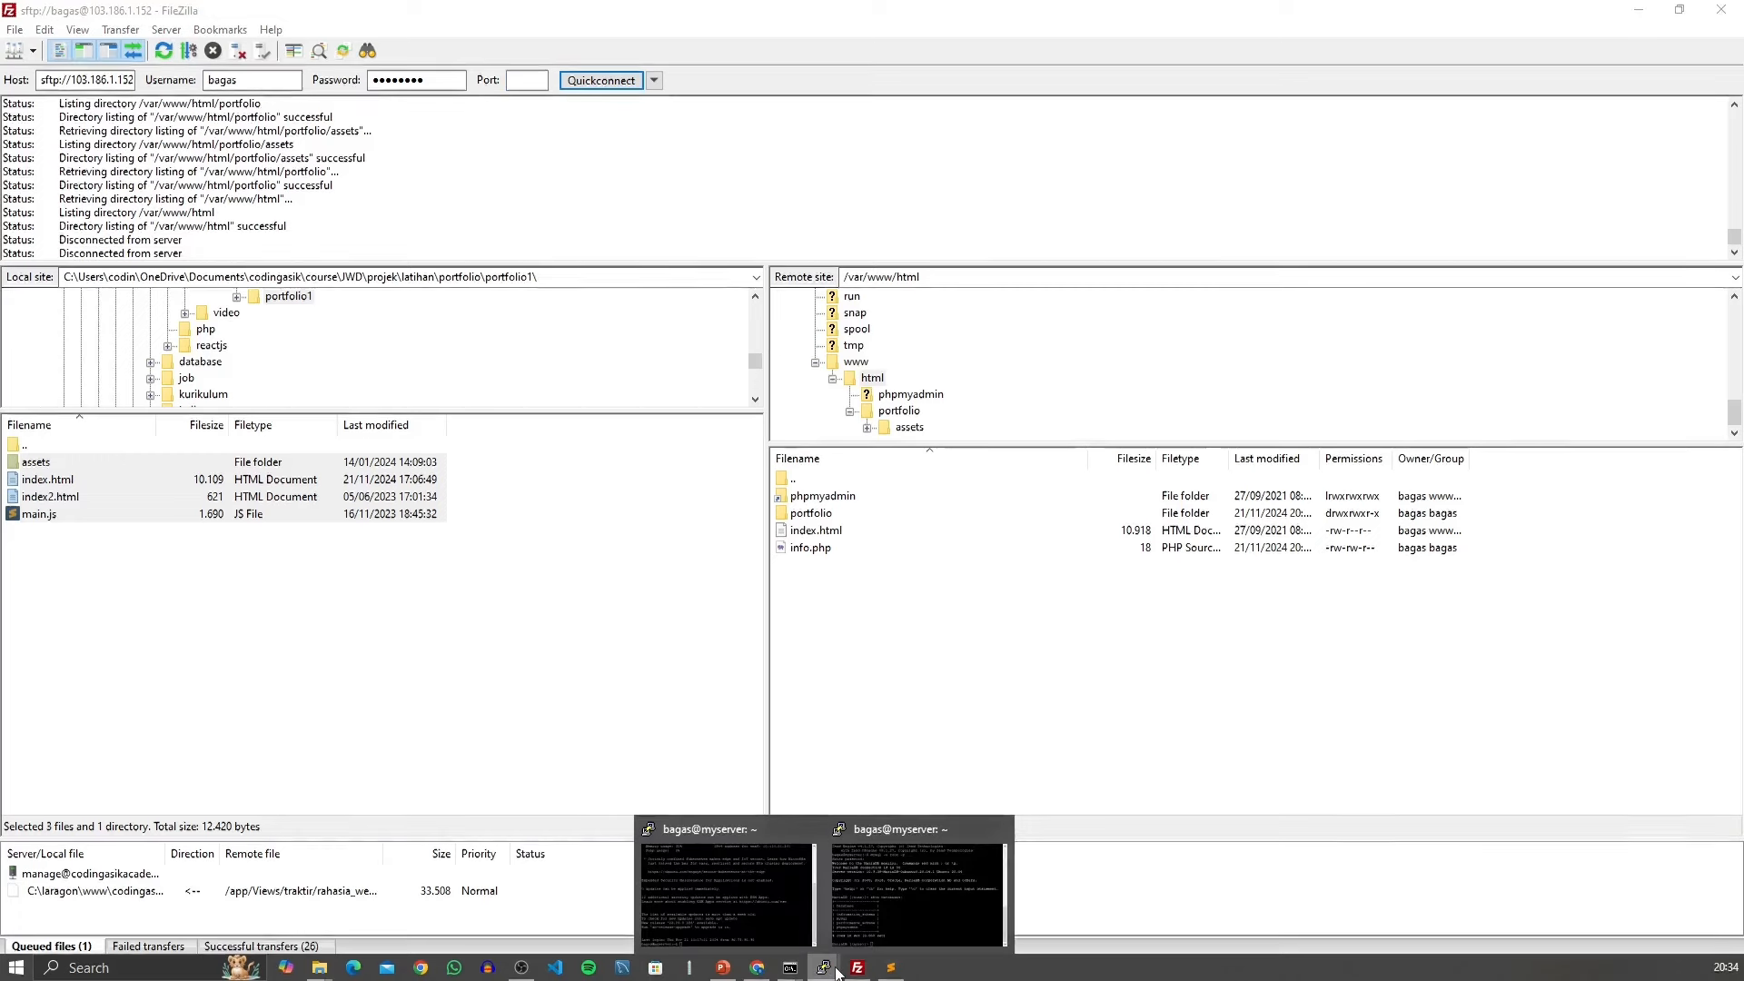
left_click(896, 892)
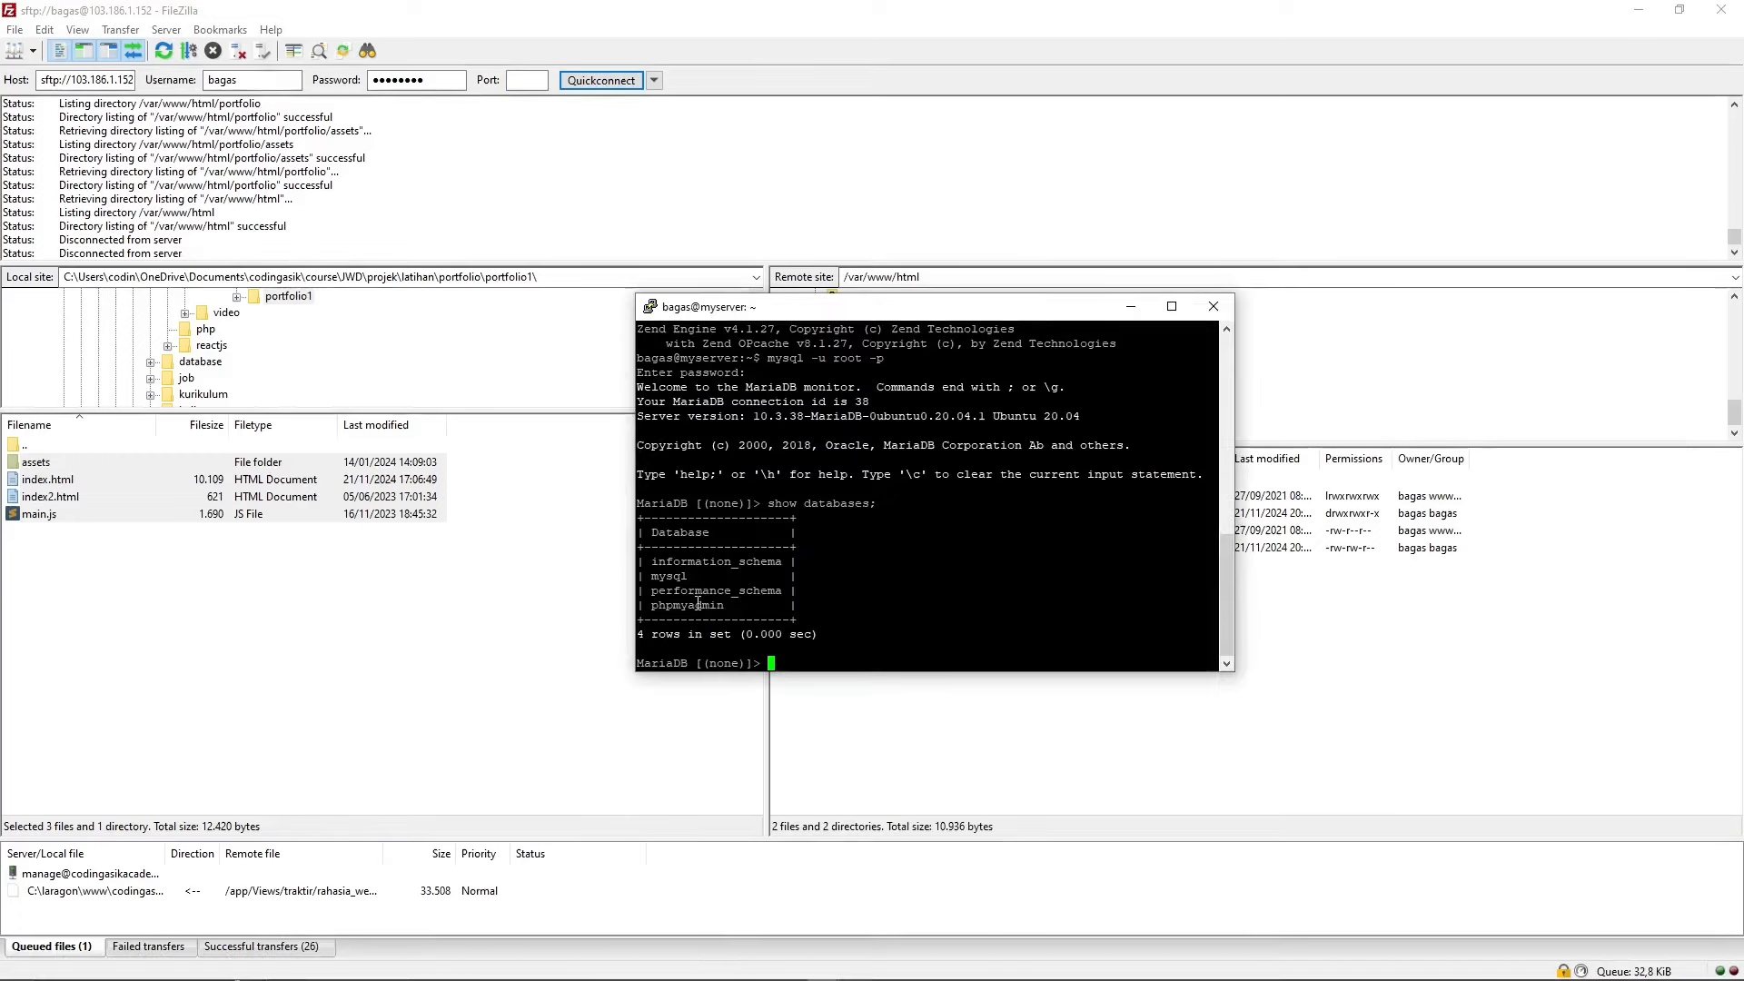
type("exit;")
key("Return")
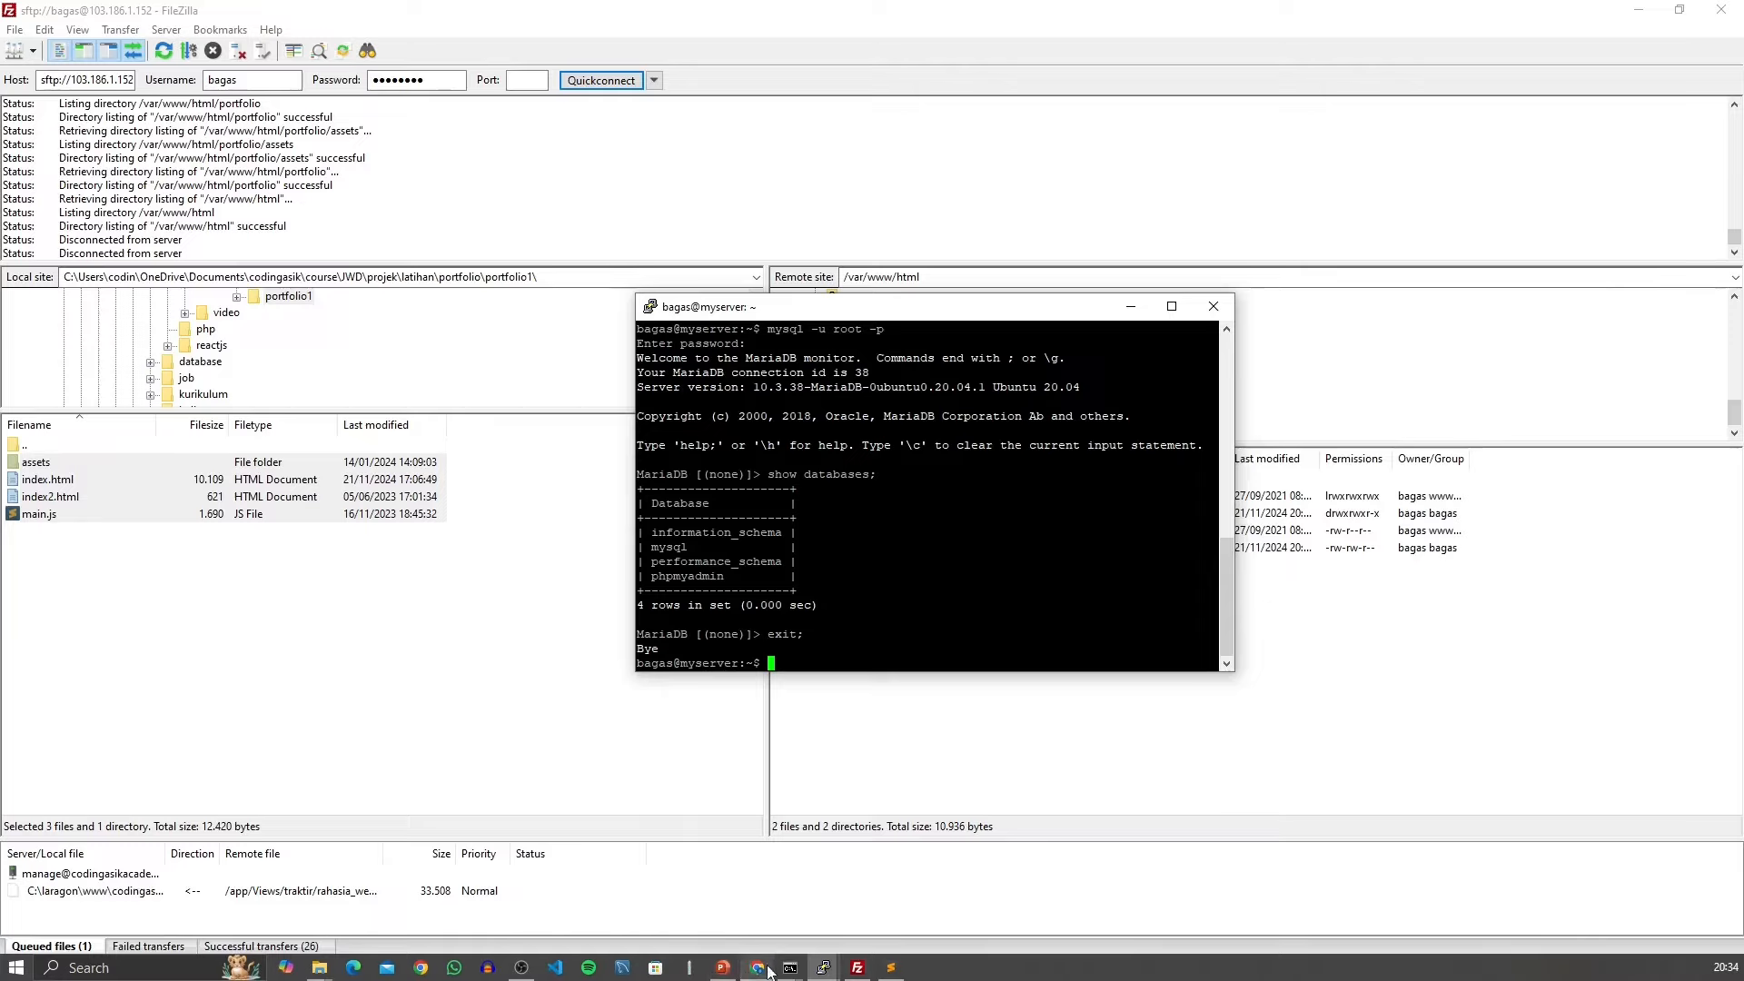
Step: Switch to the IDCloudHost page in Chrome and check the PHP version with php -v in the myserver console
left_click(757, 967)
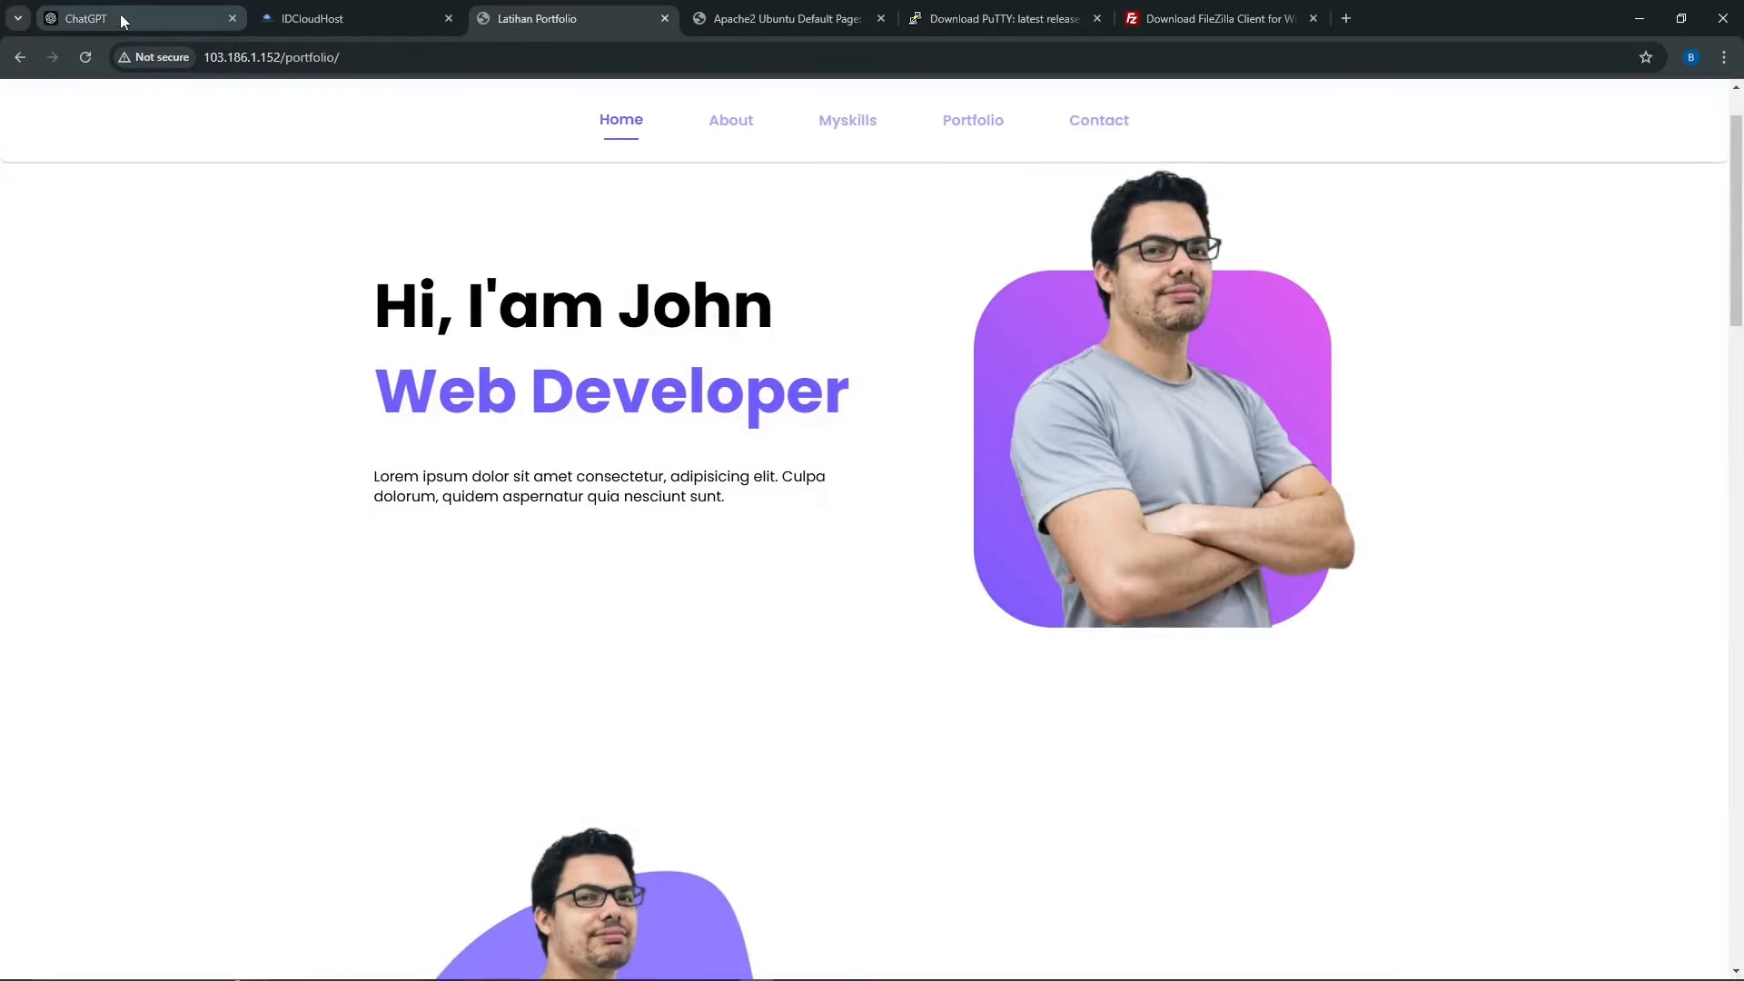
left_click(324, 17)
left_click(768, 179)
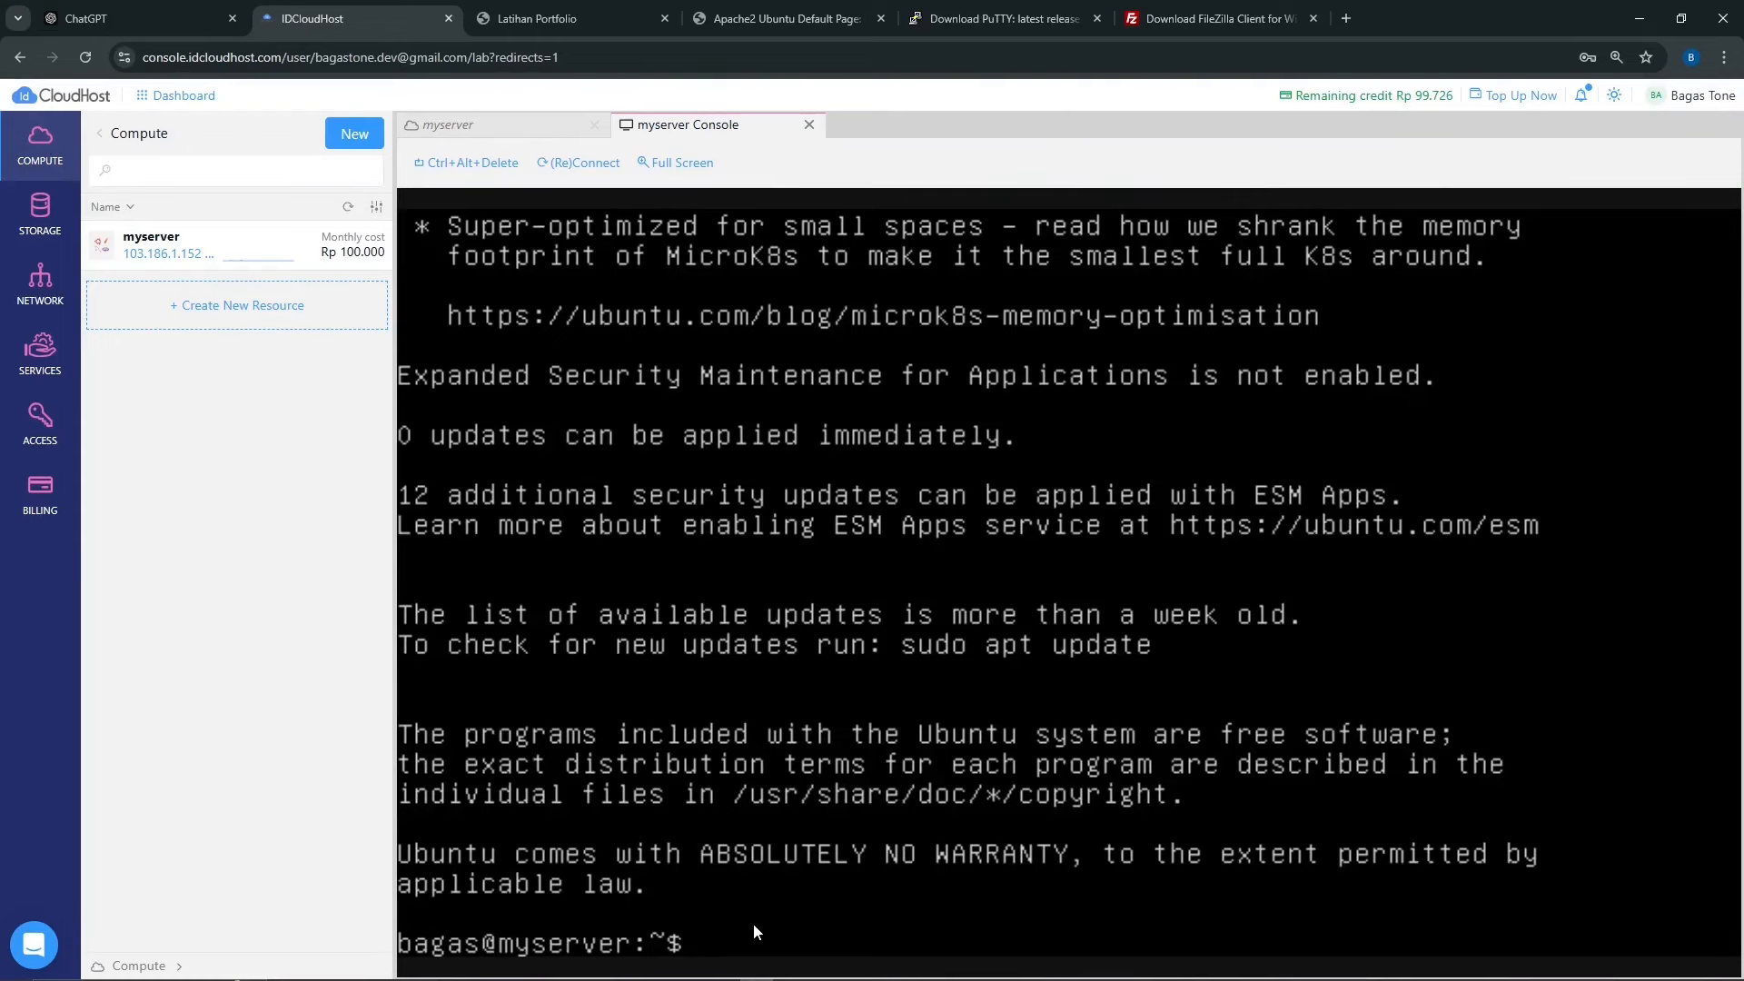
type("php -v")
key("Return")
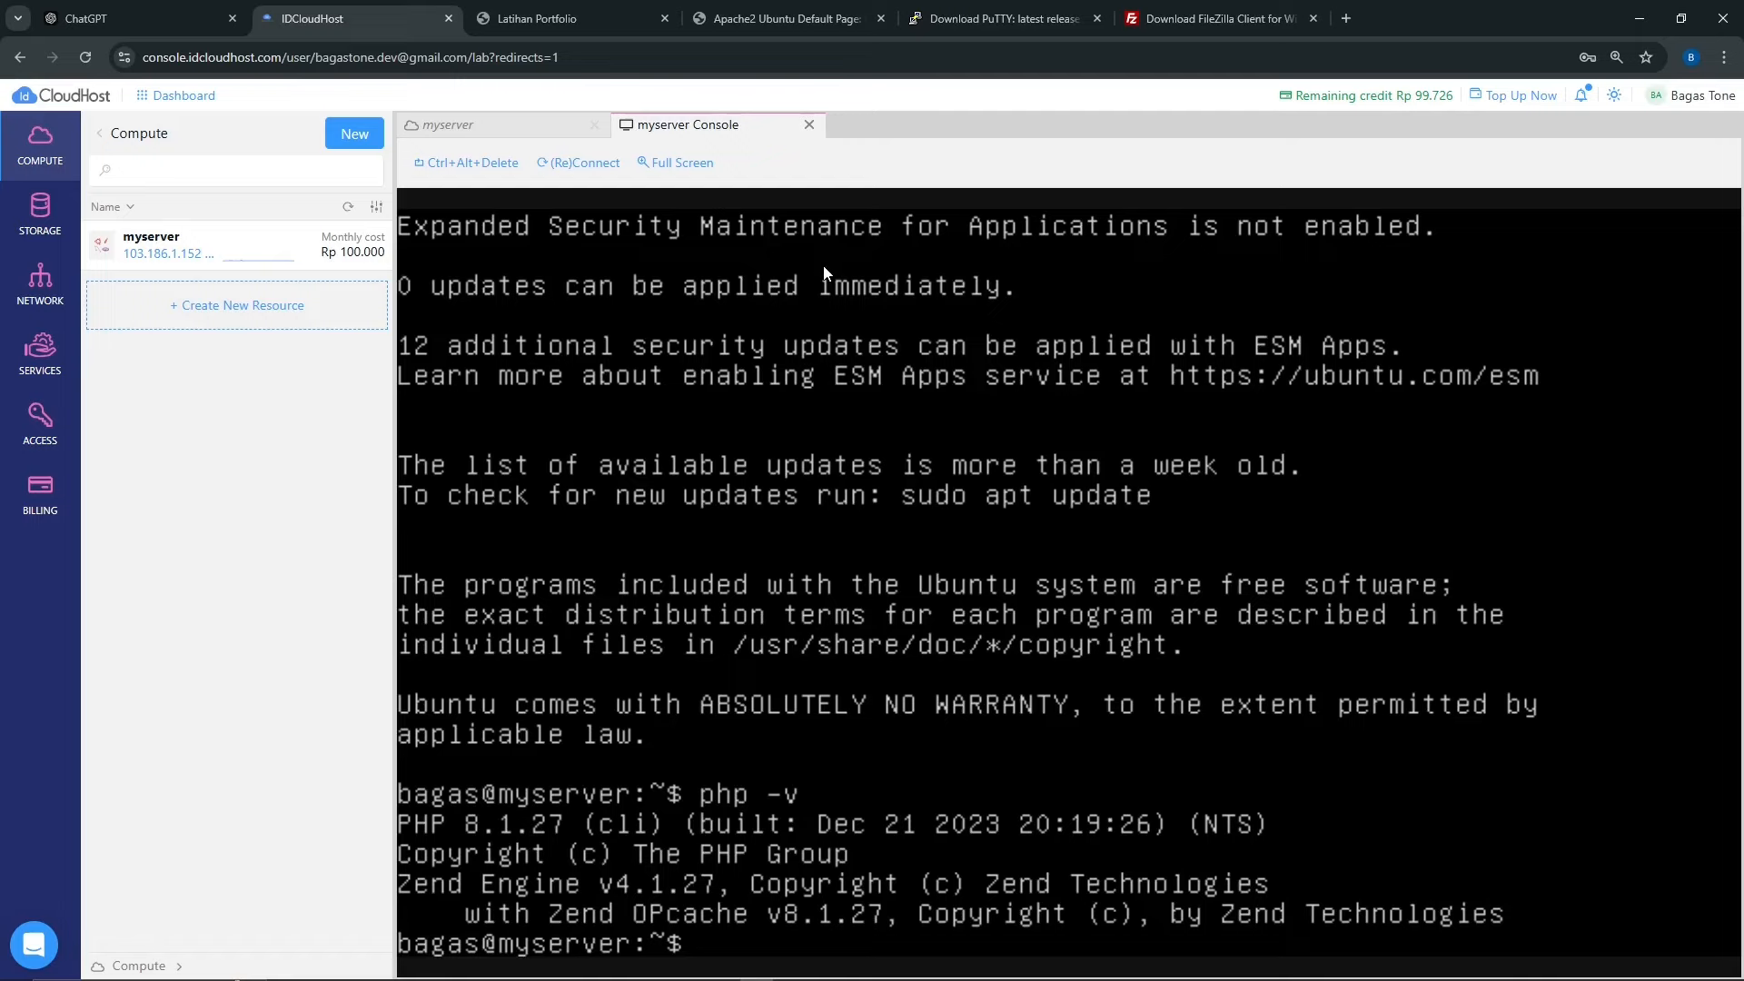
Step: Close the myserver console, look through the App Catalog options for a new resource, and reopen the myserver details
left_click(808, 124)
left_click(356, 134)
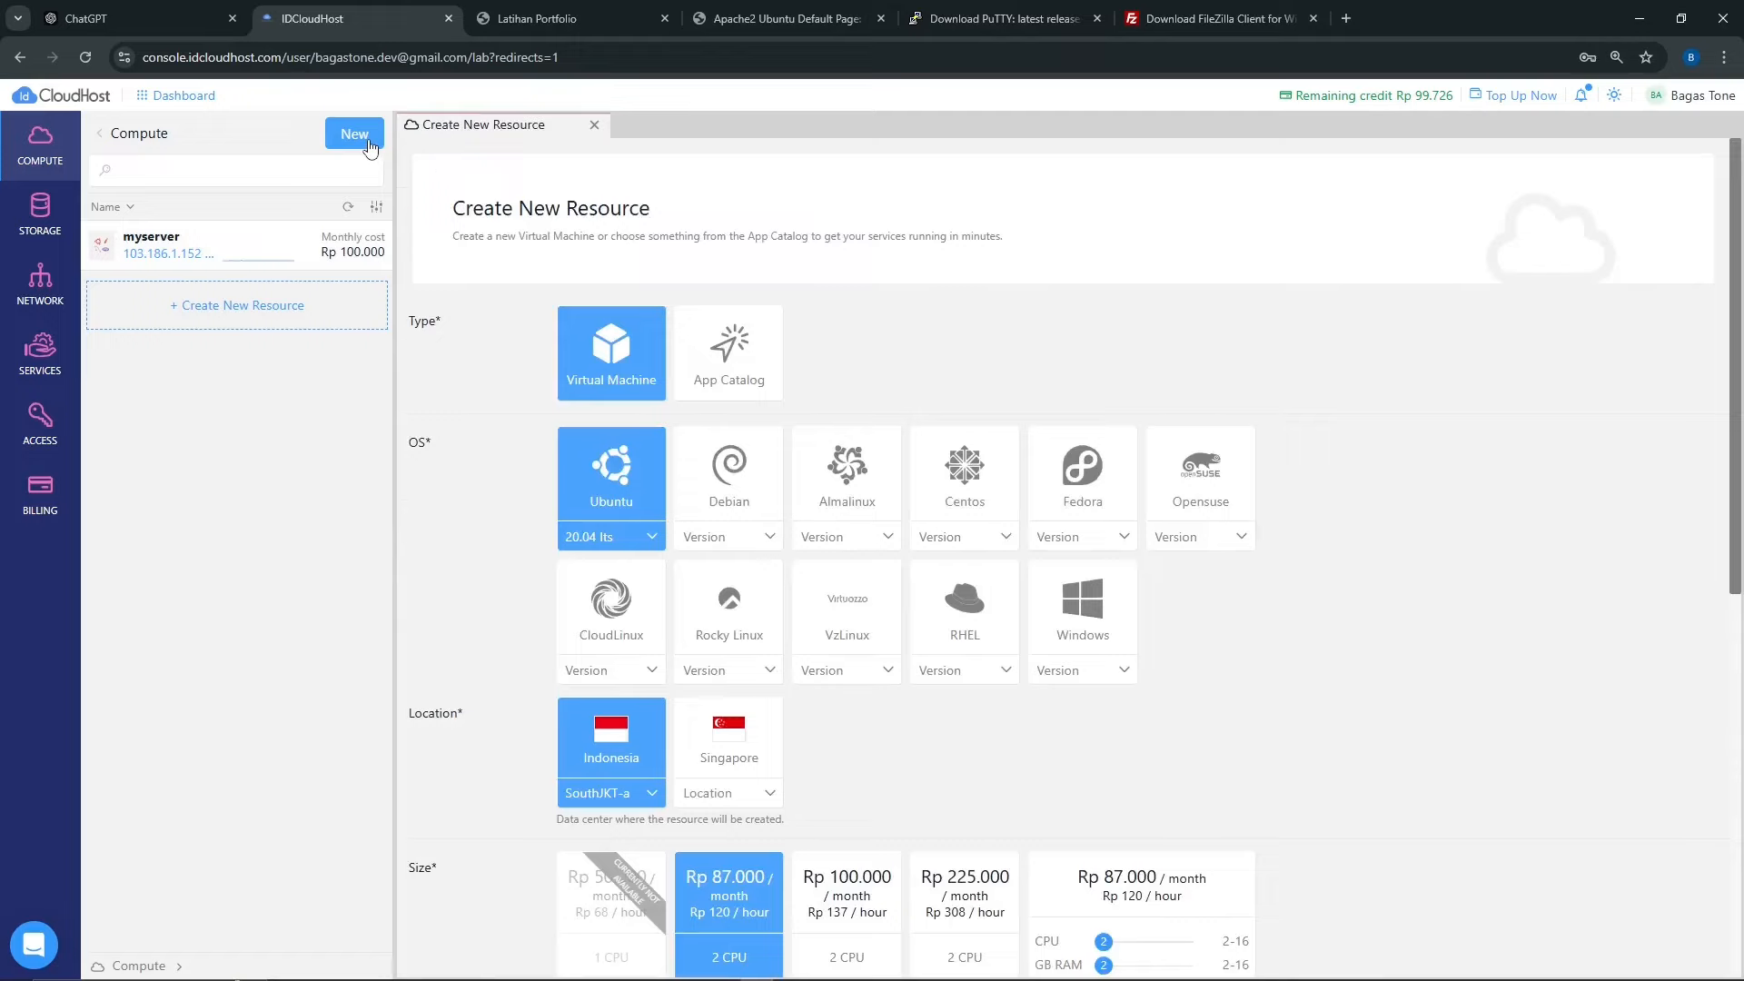
left_click(763, 378)
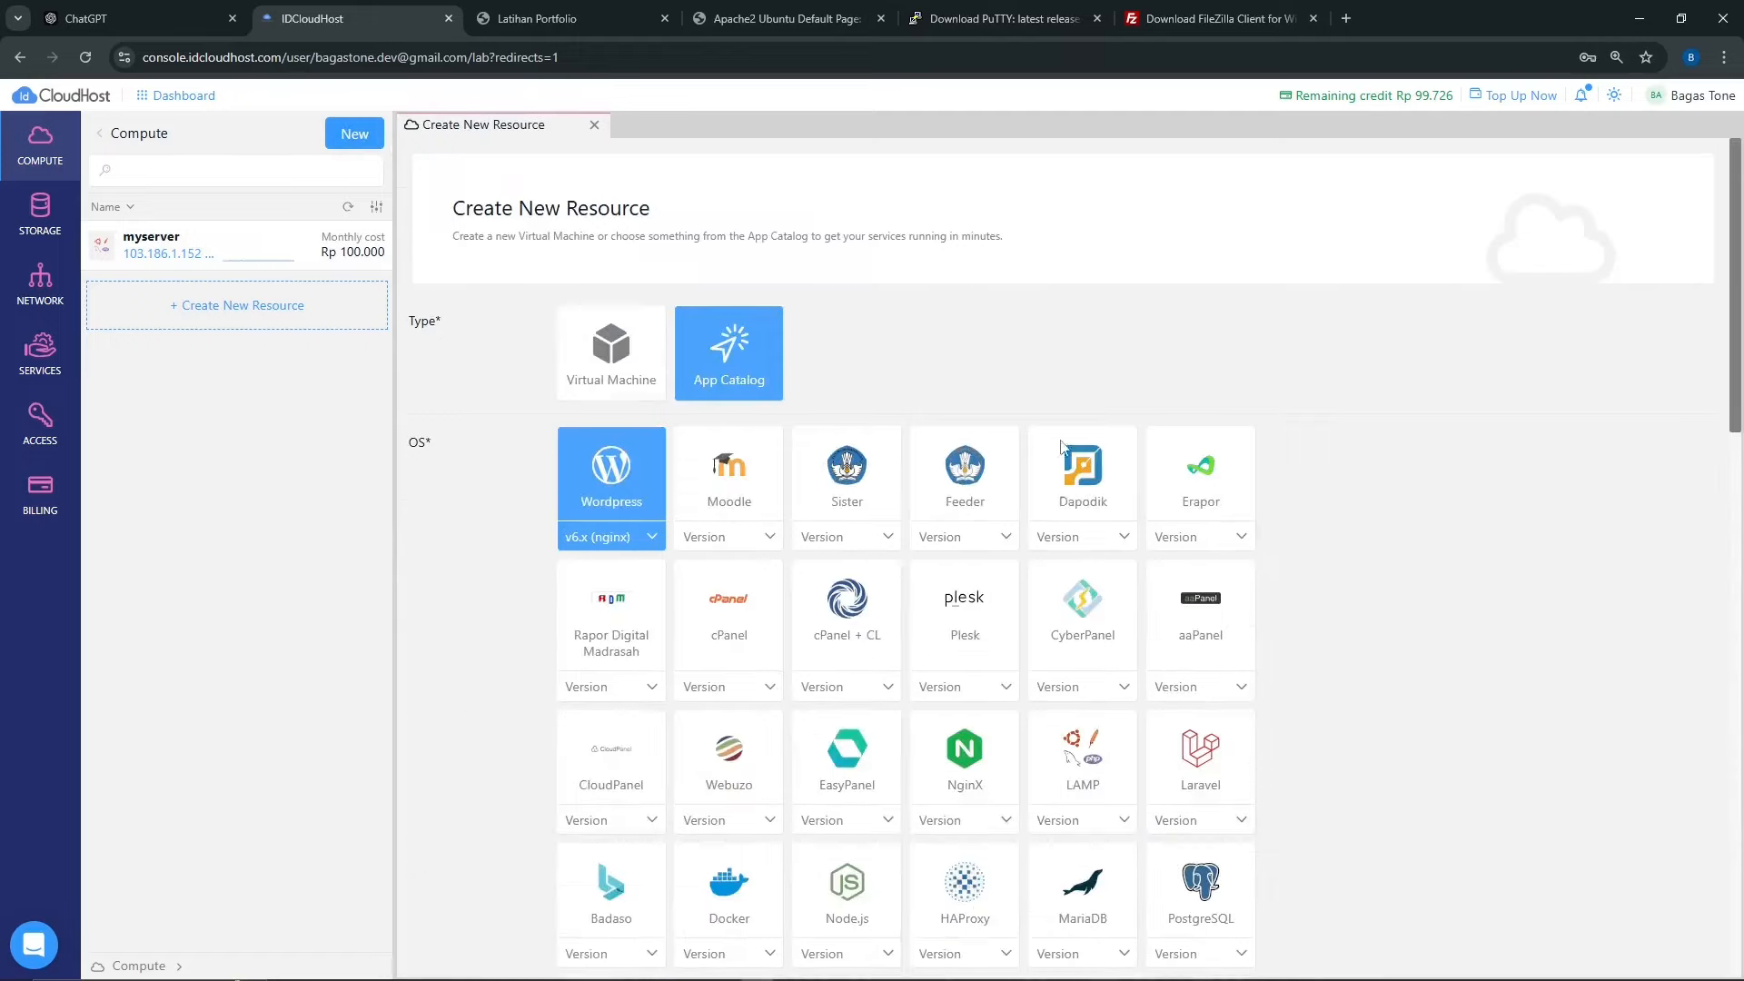
scroll(1106, 463, "down", 5)
scroll(1100, 389, "down", 10)
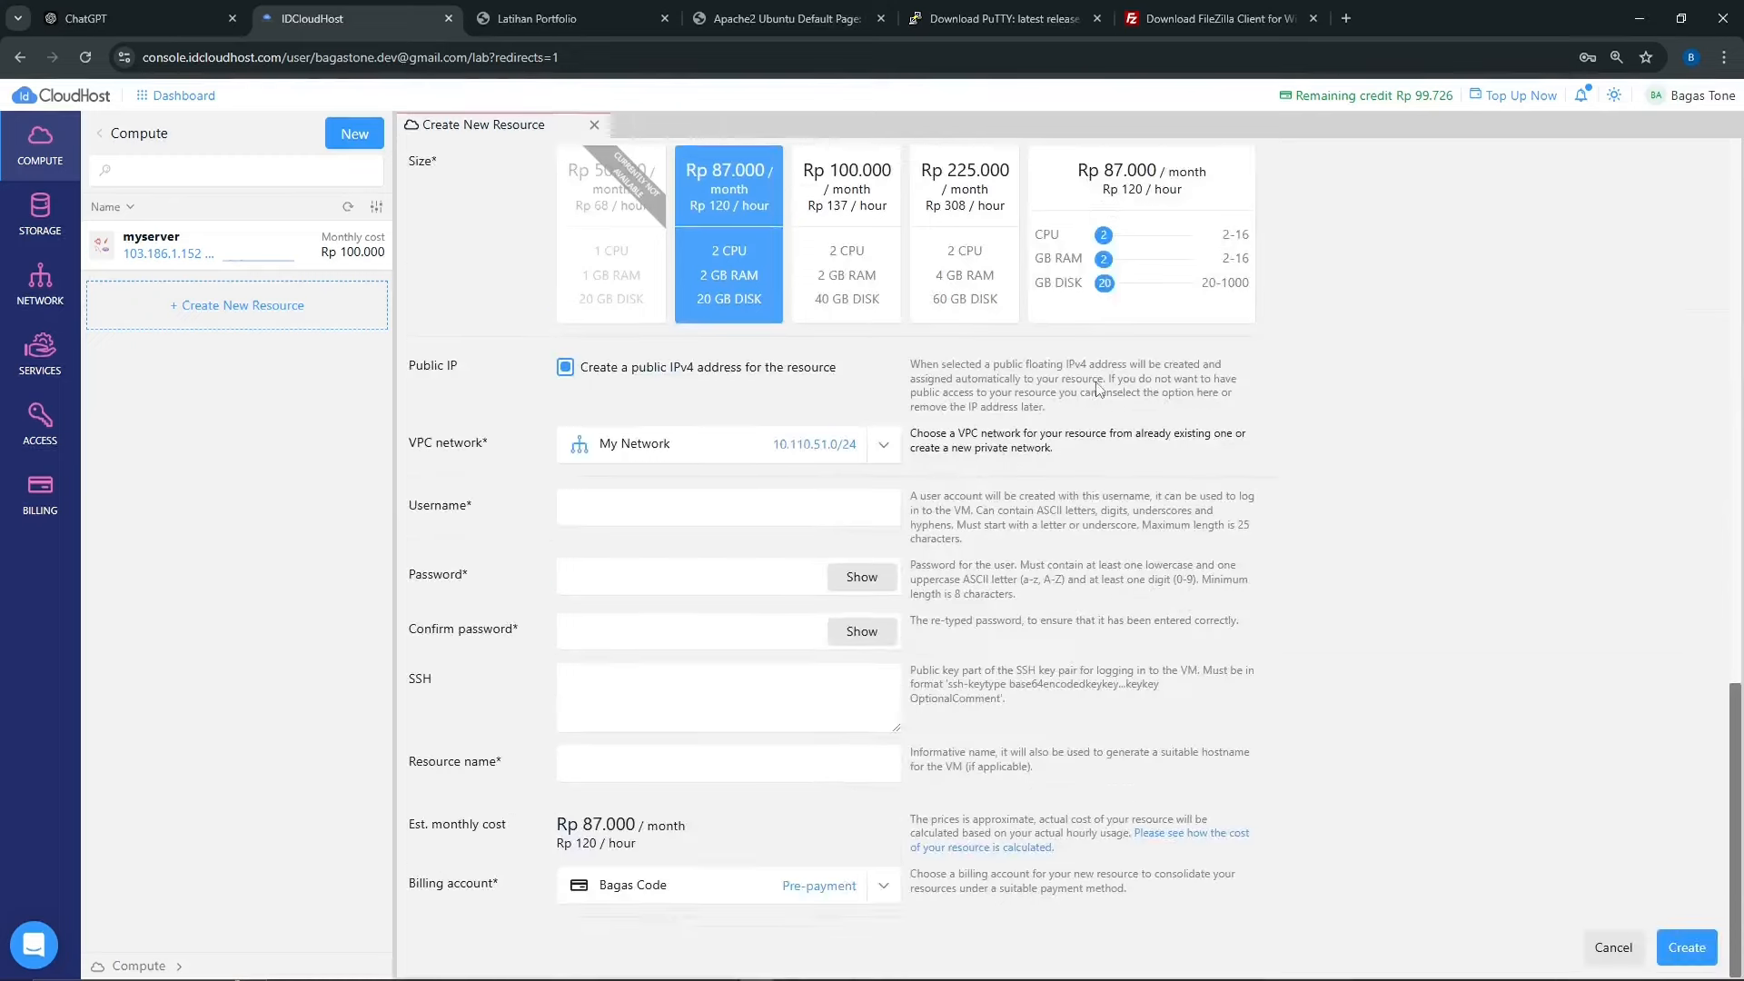
scroll(1261, 495, "up", 1)
scroll(996, 452, "down", 2)
scroll(1233, 728, "up", 8)
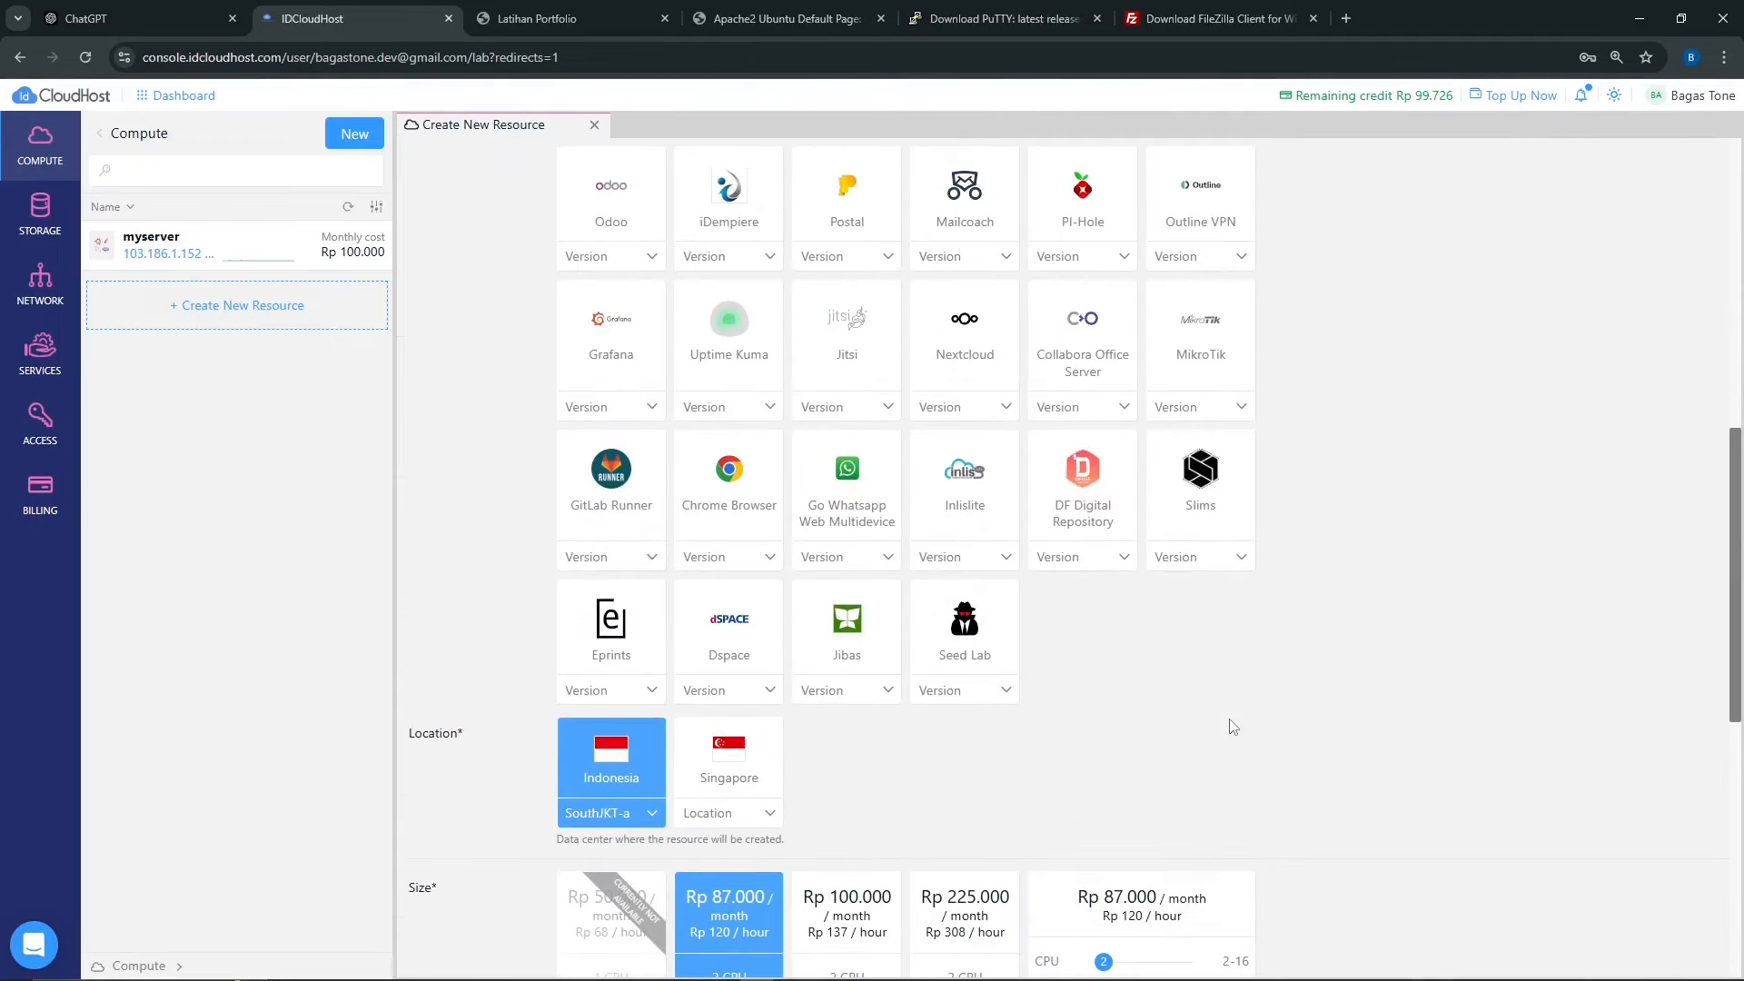
left_click(240, 260)
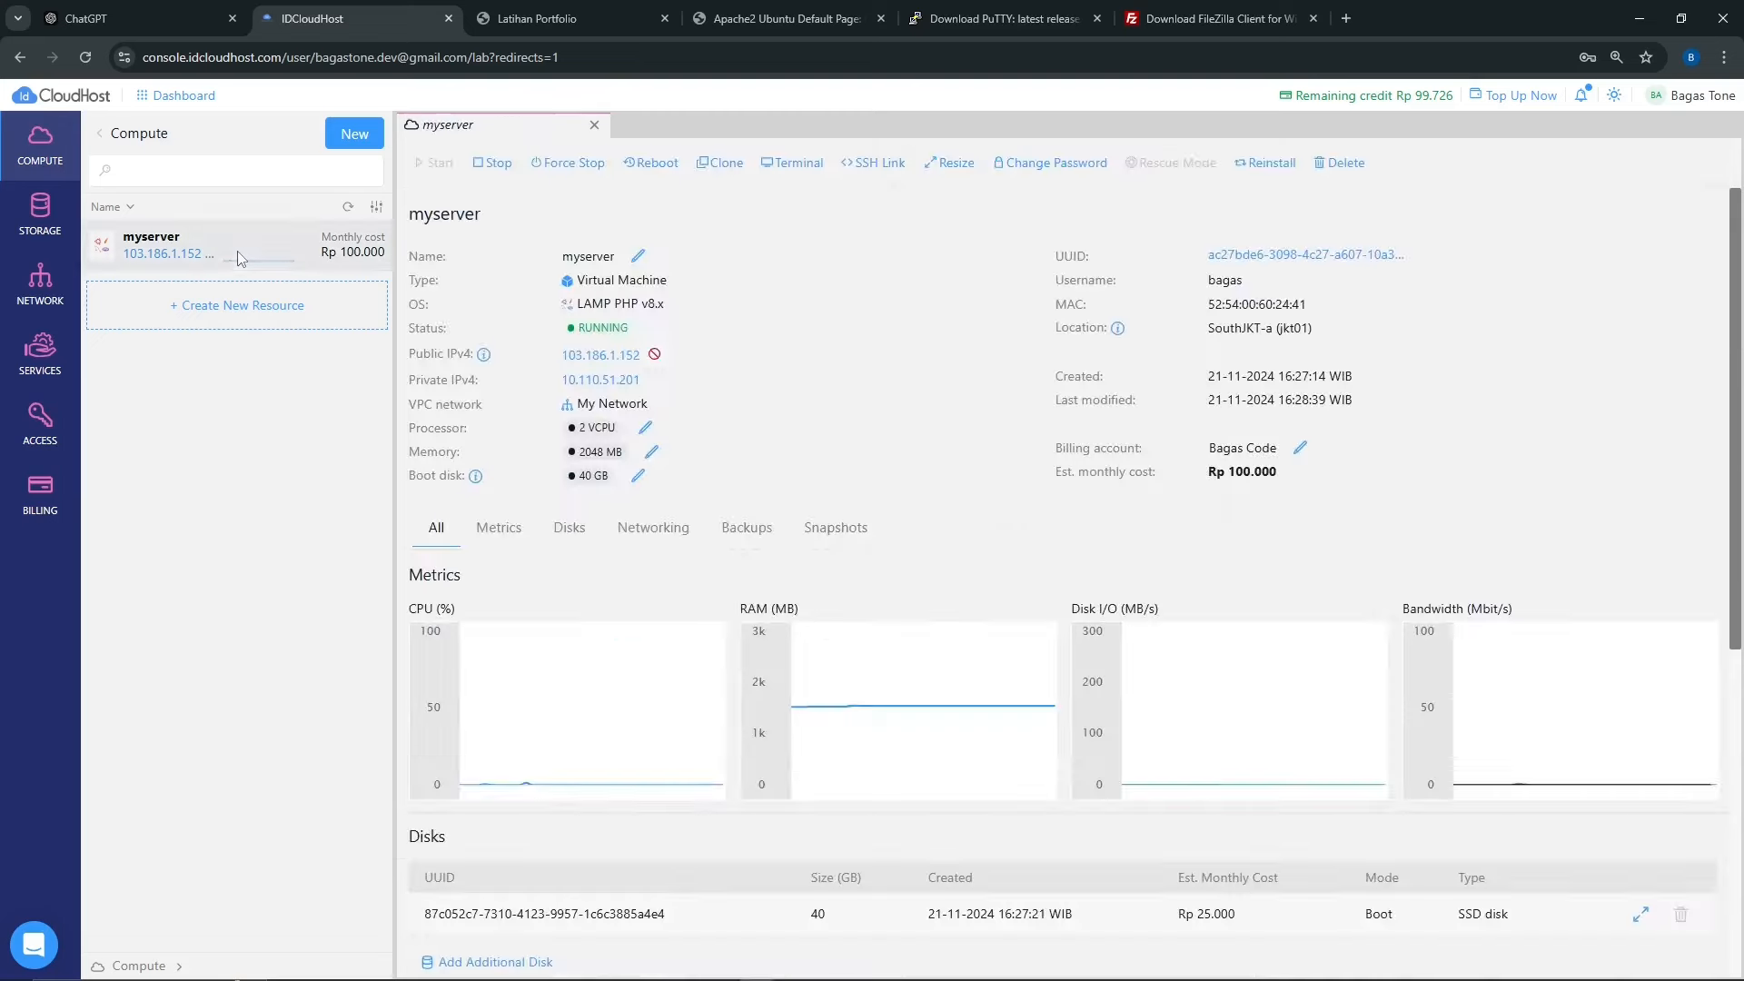